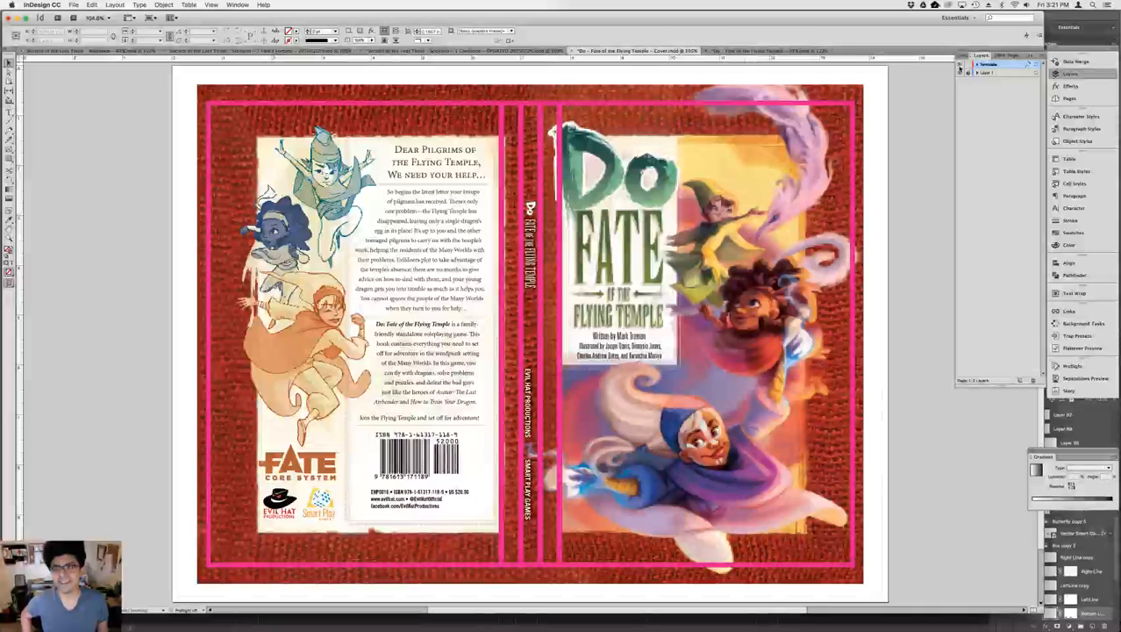
- Hide the Template layer to view the bare cover artwork, and show the layer again
{"action": "left_click", "coordinate": [960, 68]}
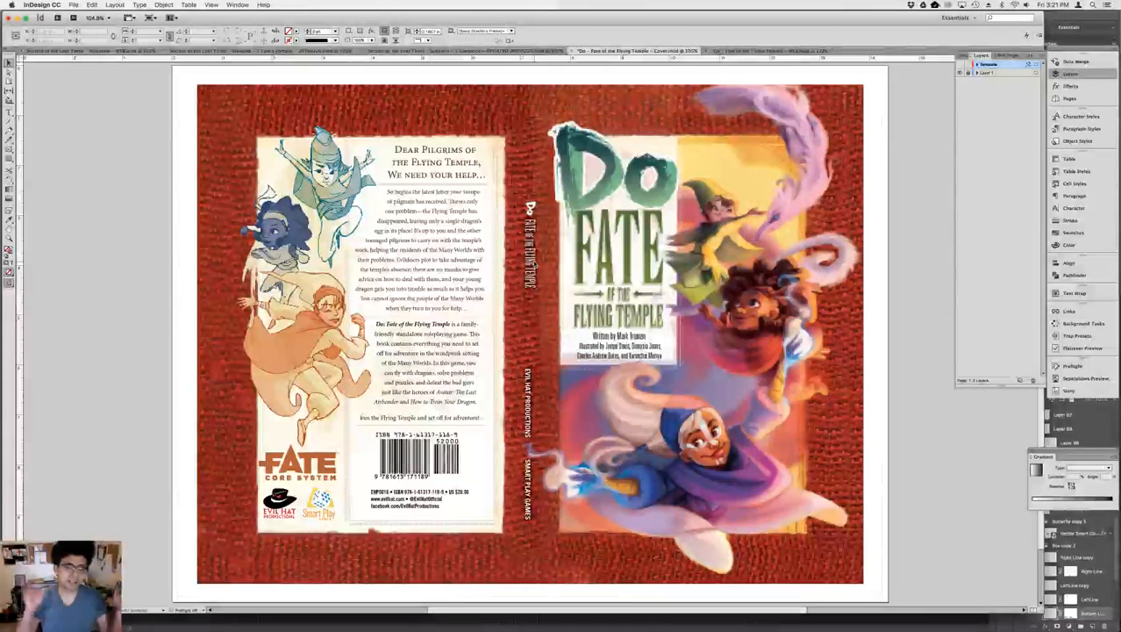
{"action": "key", "text": "XF86AudioLowerVolume"}
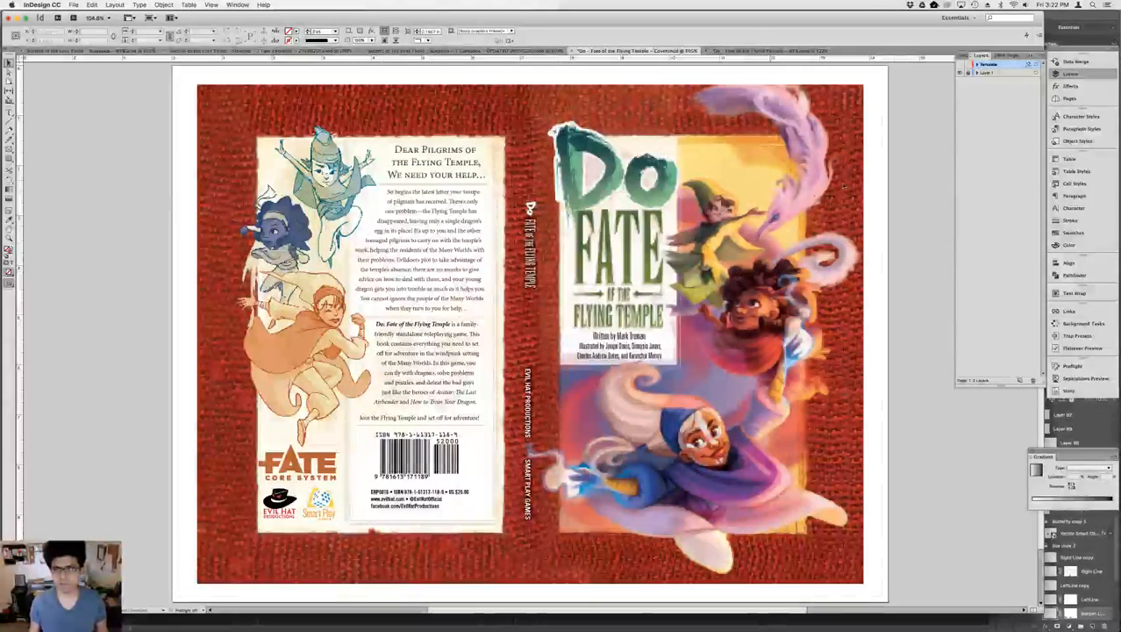
{"action": "left_click", "coordinate": [960, 66]}
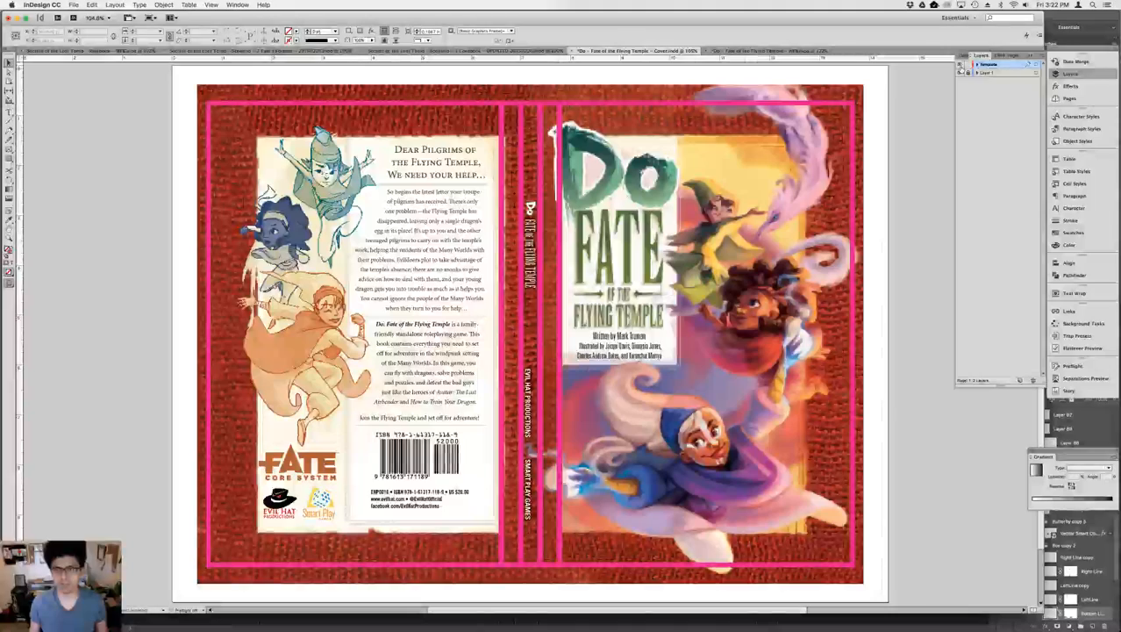
- Examine the pink template frames around the spine and hinge areas up close
{"action": "left_click", "coordinate": [681, 104]}
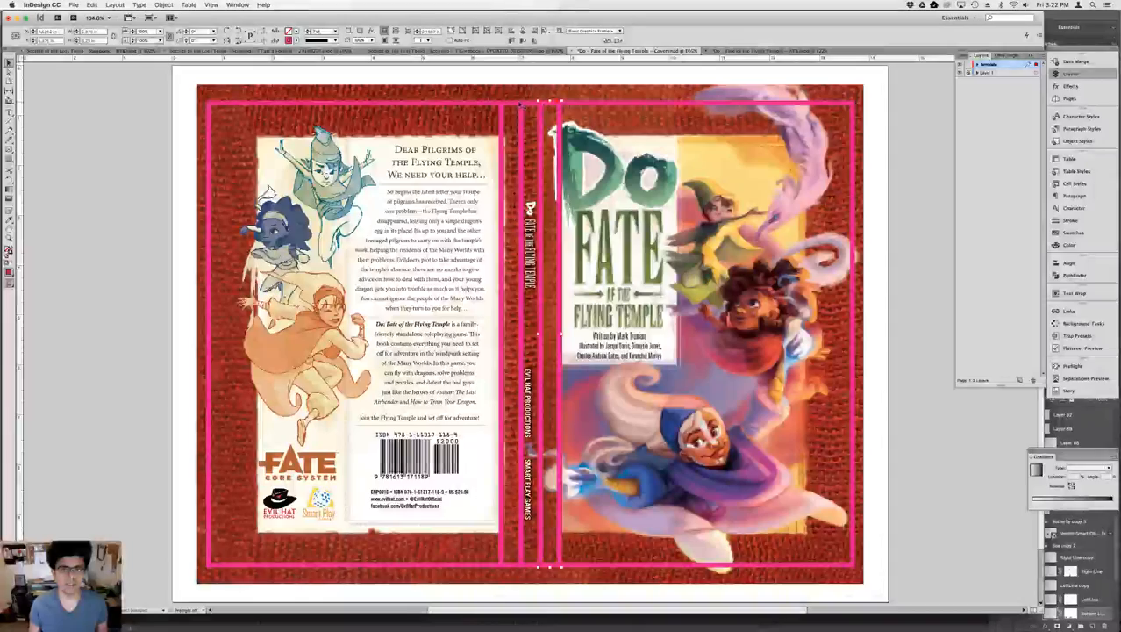
{"action": "left_click", "coordinate": [544, 104]}
{"action": "left_click", "coordinate": [532, 103]}
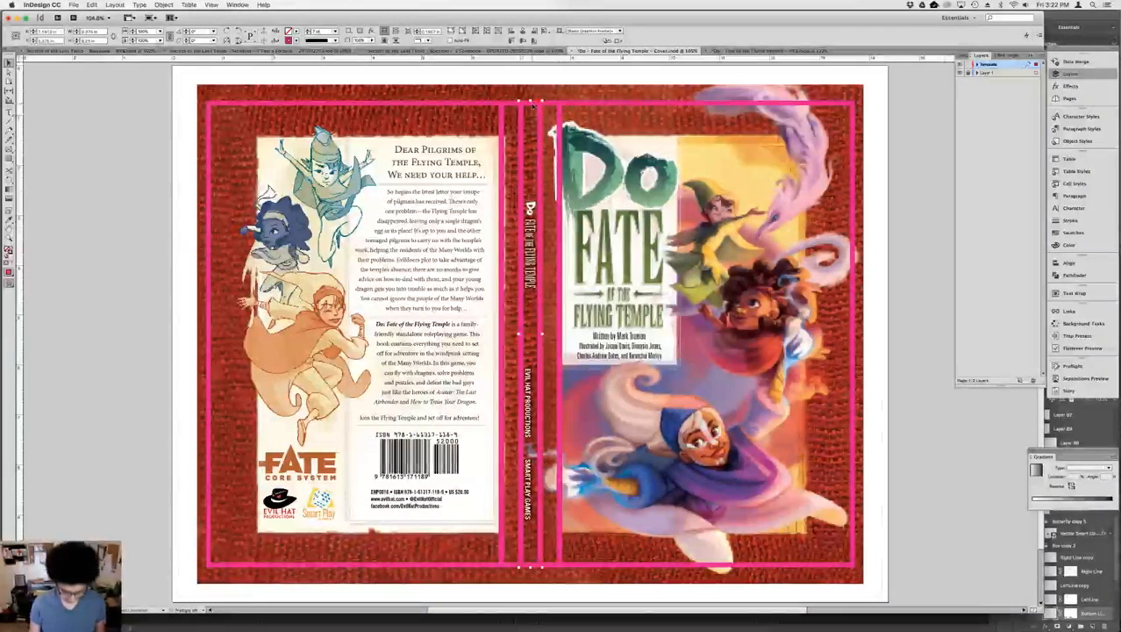
{"action": "key", "text": "super+equal"}
{"action": "key", "text": "super+equal"}
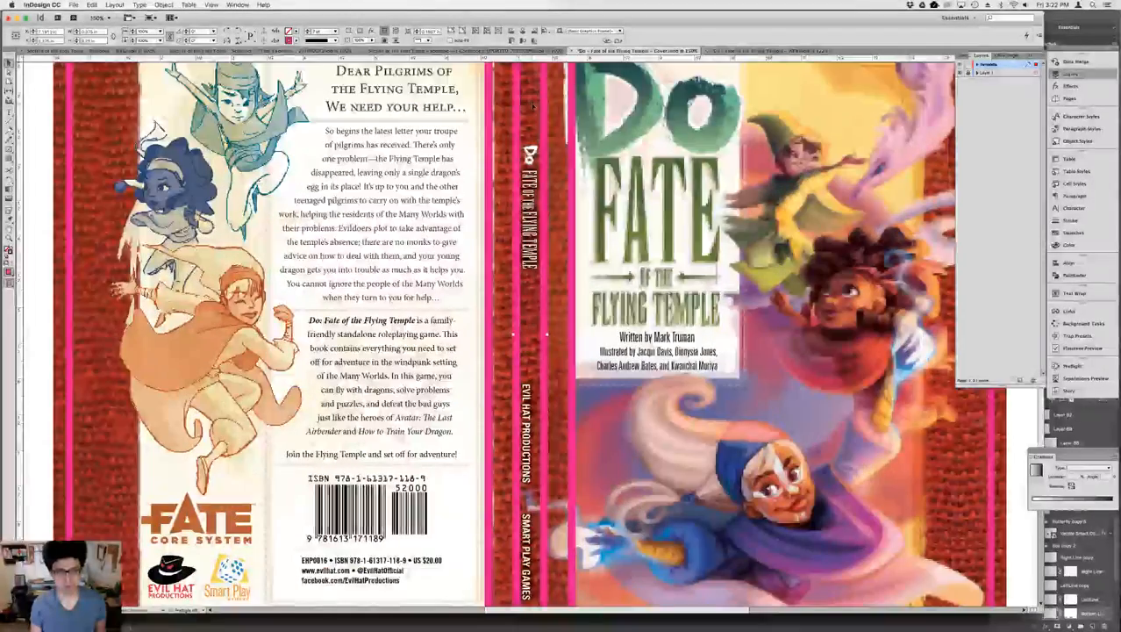
{"action": "key", "text": "super+equal"}
{"action": "key", "text": "super+equal"}
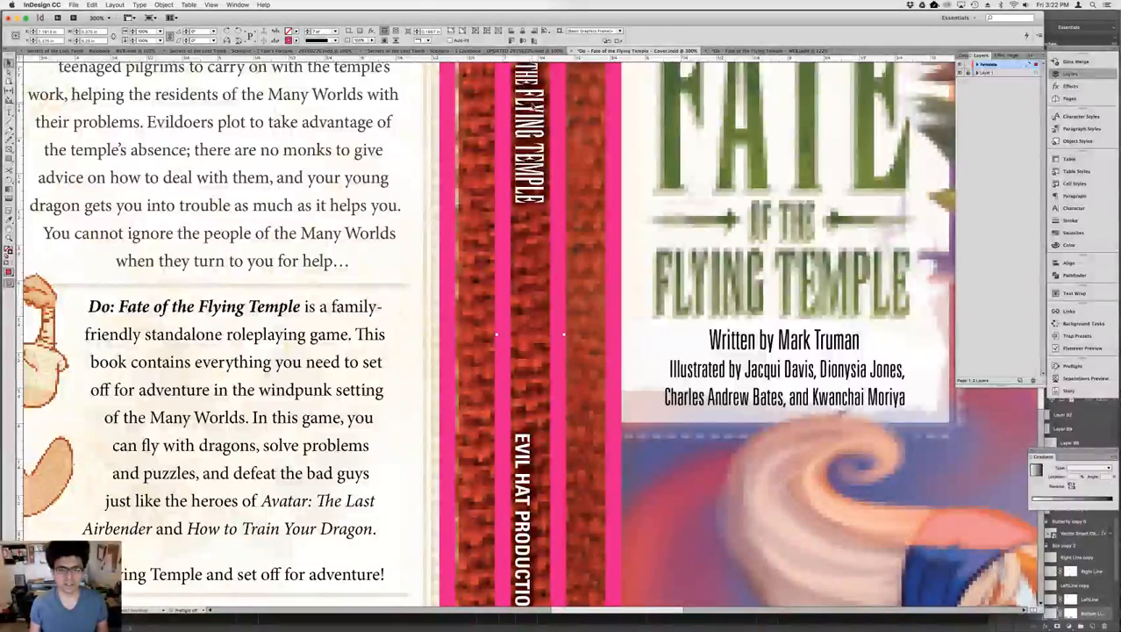
{"action": "left_click", "coordinate": [629, 280]}
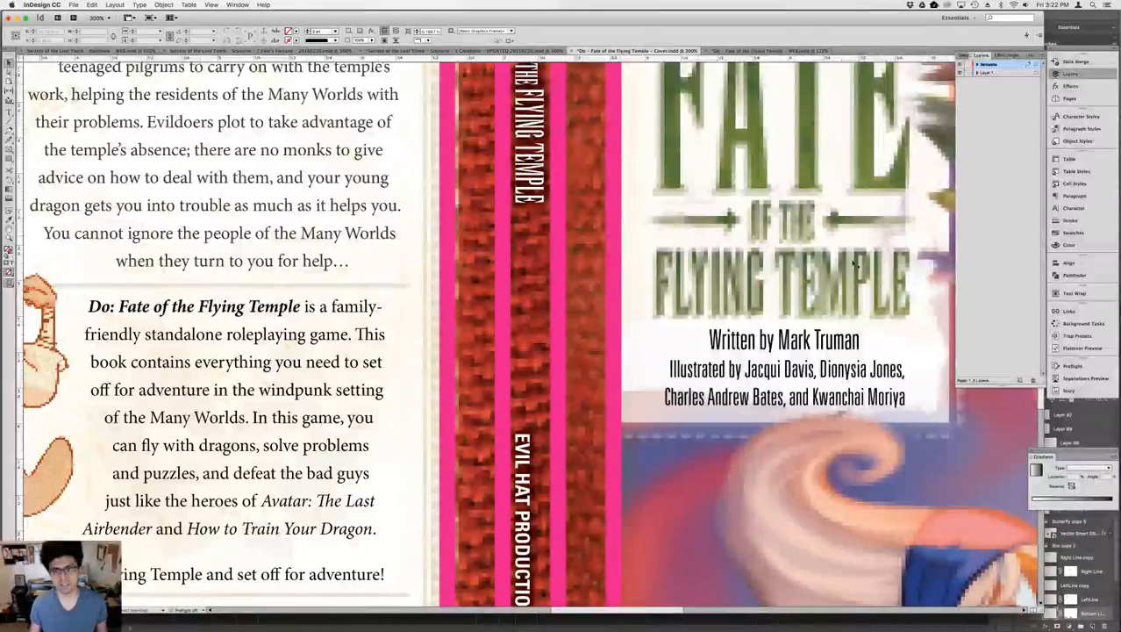
- Try deleting the character illustration on the back cover, and undo the deletion
{"action": "left_click", "coordinate": [816, 372]}
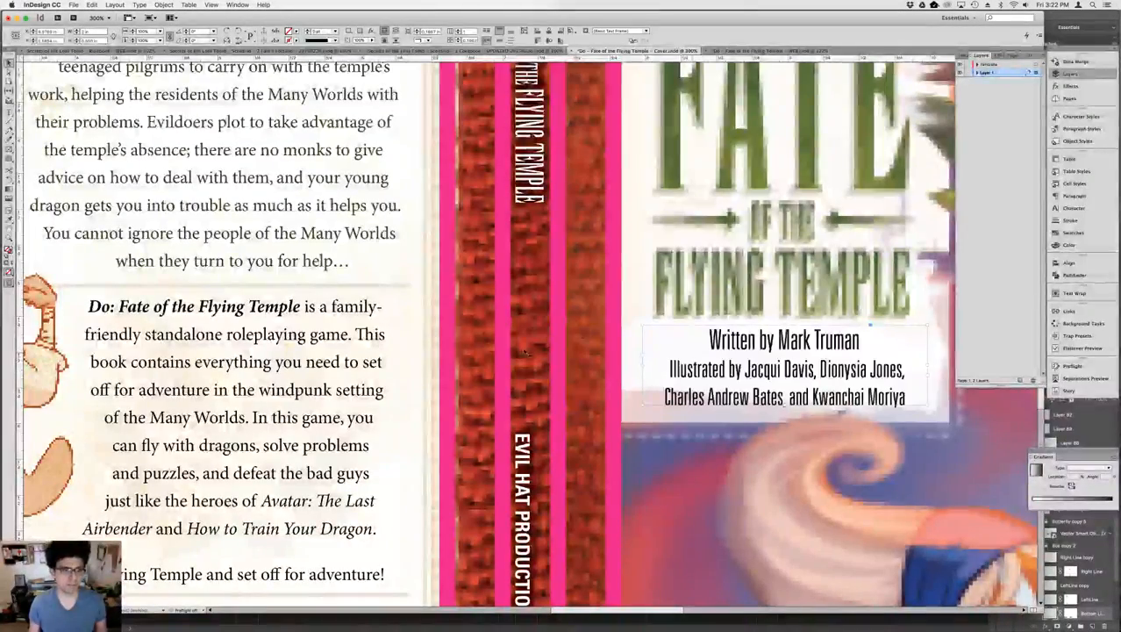
{"action": "left_click", "coordinate": [343, 333]}
{"action": "key", "text": "Delete"}
{"action": "key", "text": "super+z"}
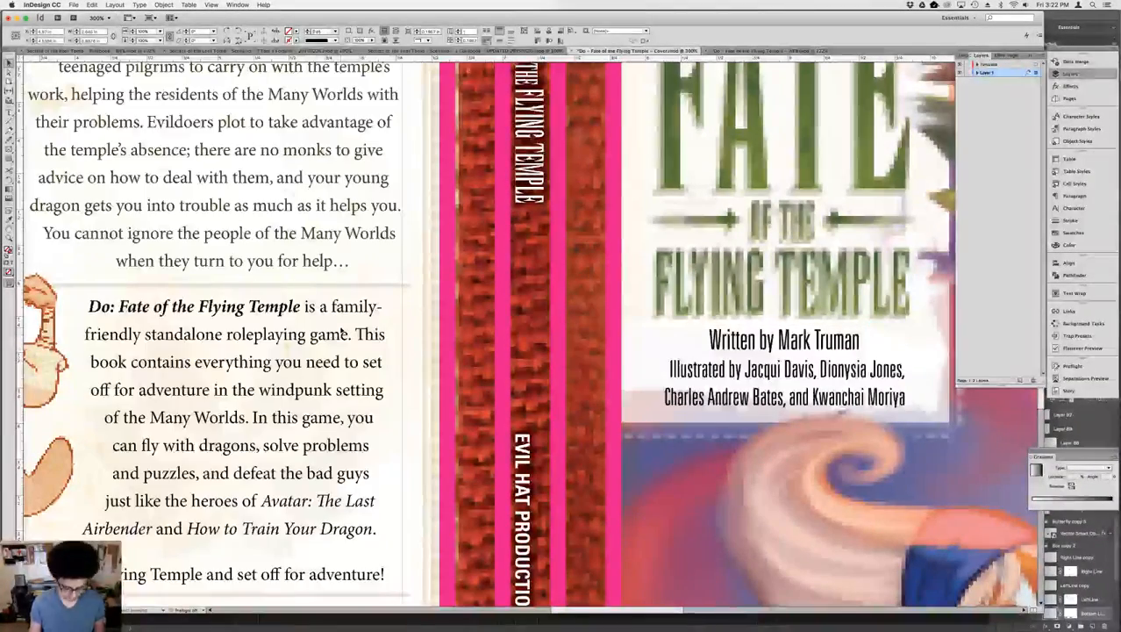
{"action": "key", "text": "super+0"}
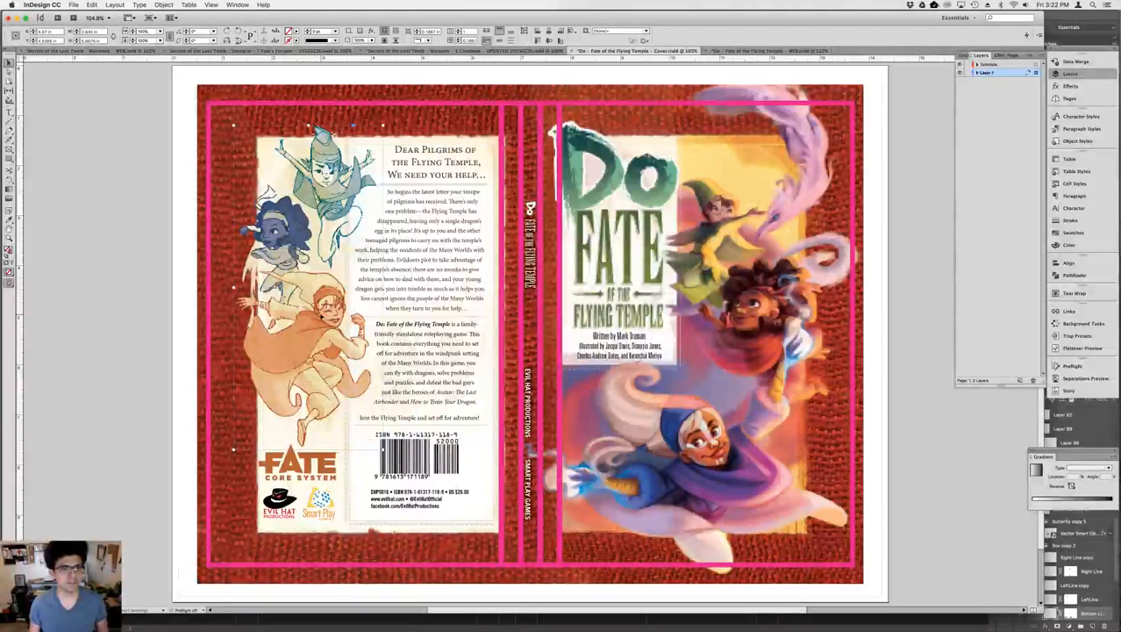
- Nudge the back-cover character illustration sideways and back, then try deleting it and undo the deletion
{"action": "key", "text": "shift+Right"}
{"action": "key", "text": "shift+Left"}
{"action": "key", "text": "shift+Right"}
{"action": "key", "text": "shift+Left"}
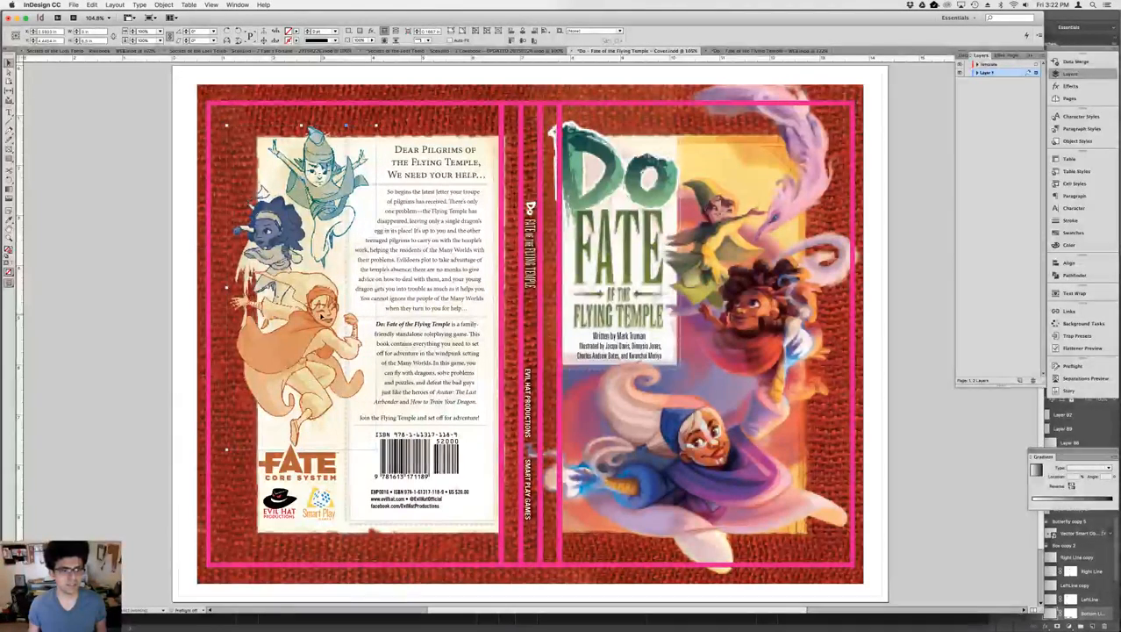
{"action": "key", "text": "shift+Right"}
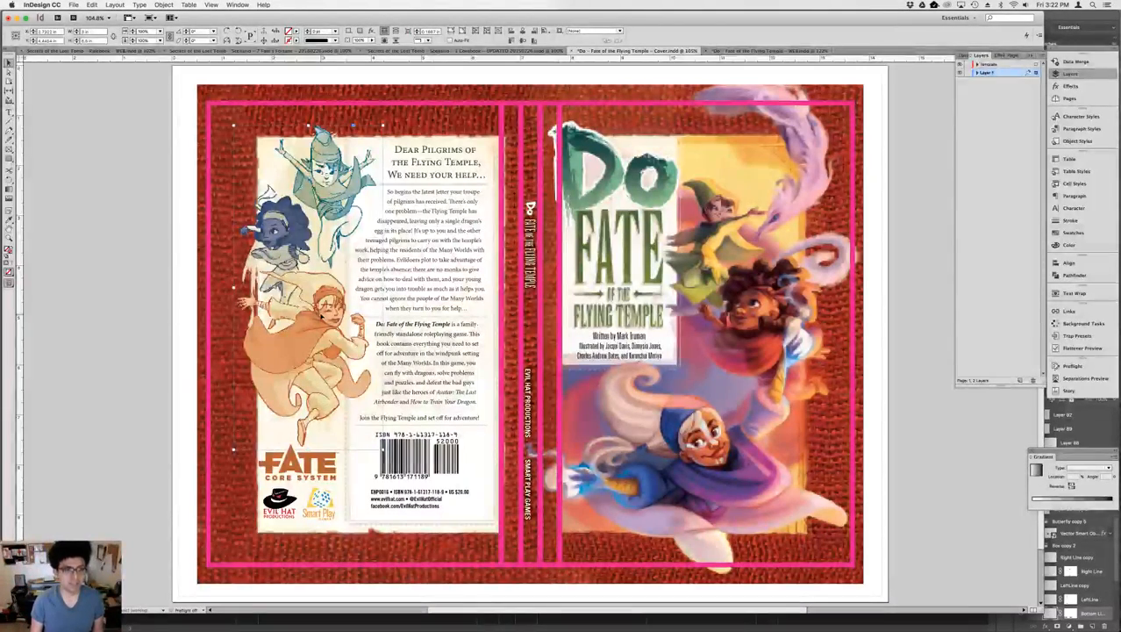
{"action": "key", "text": "Delete"}
{"action": "key", "text": "super+z"}
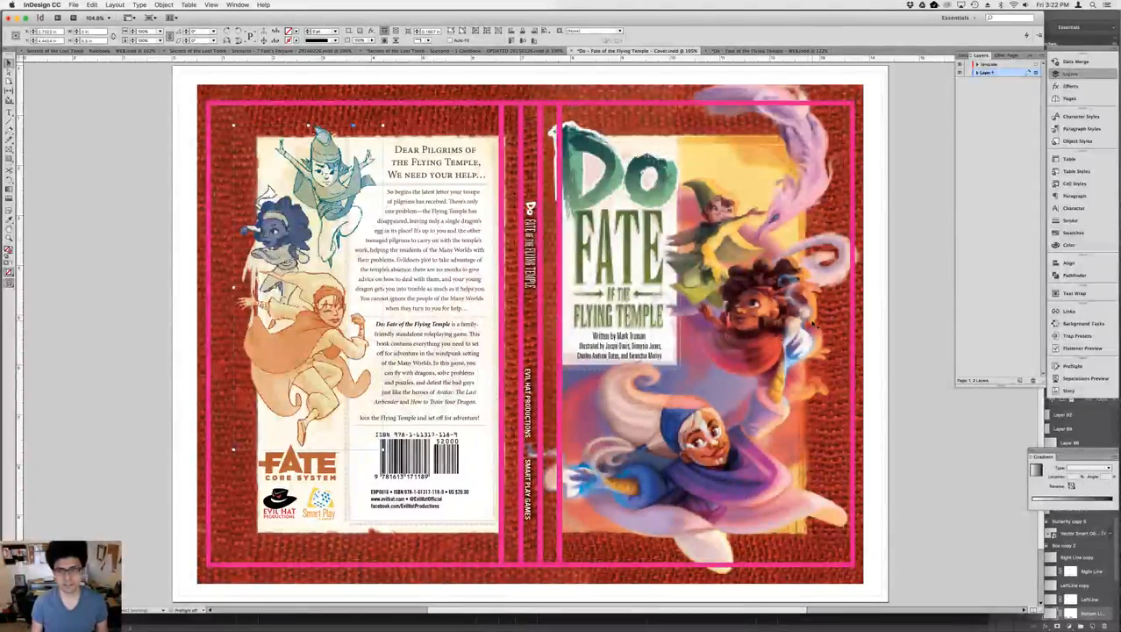
- Select the background artwork and examine how it extends past the template frame at the front cover's outer edge
{"action": "left_click", "coordinate": [887, 329]}
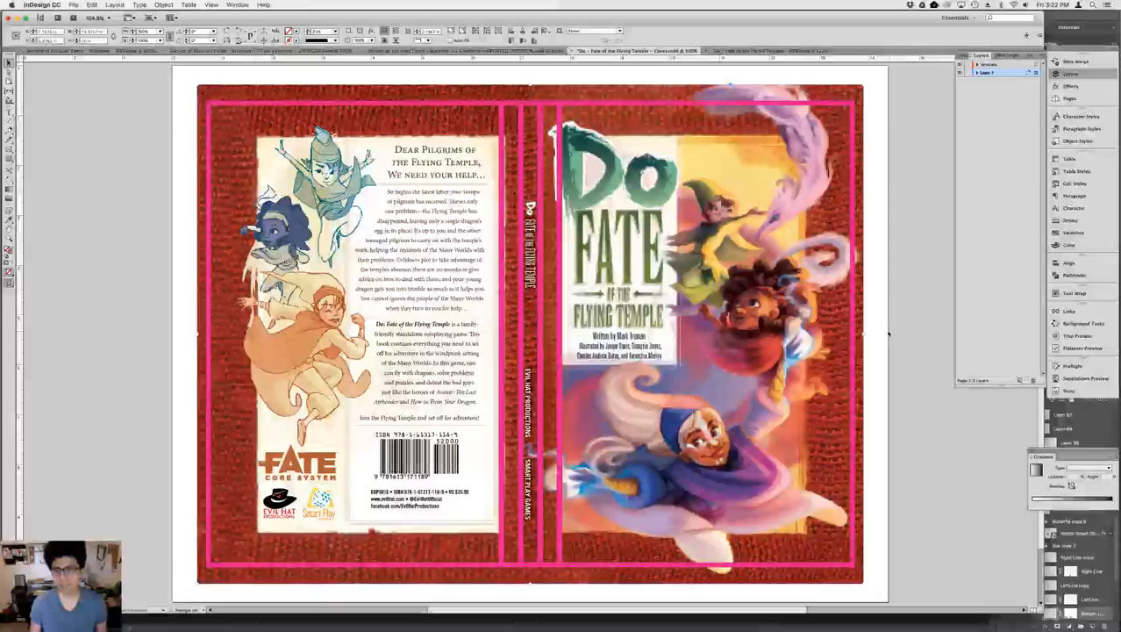
{"action": "left_click", "coordinate": [862, 222]}
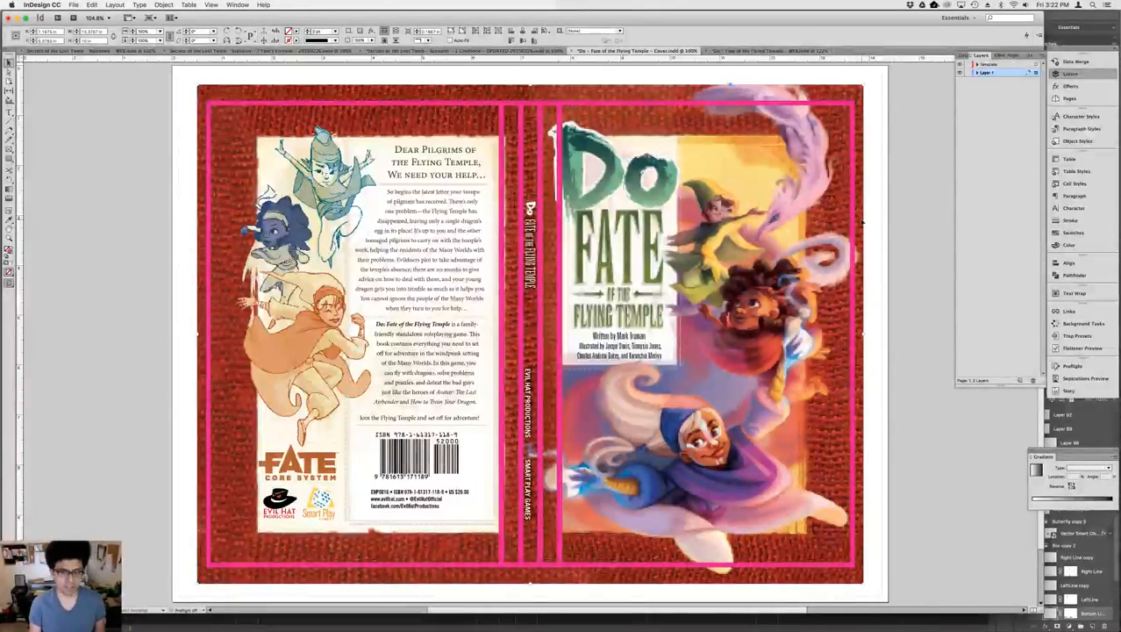
{"action": "key", "text": "super+equal"}
{"action": "key", "text": "super+equal"}
{"action": "key", "text": "super+equal"}
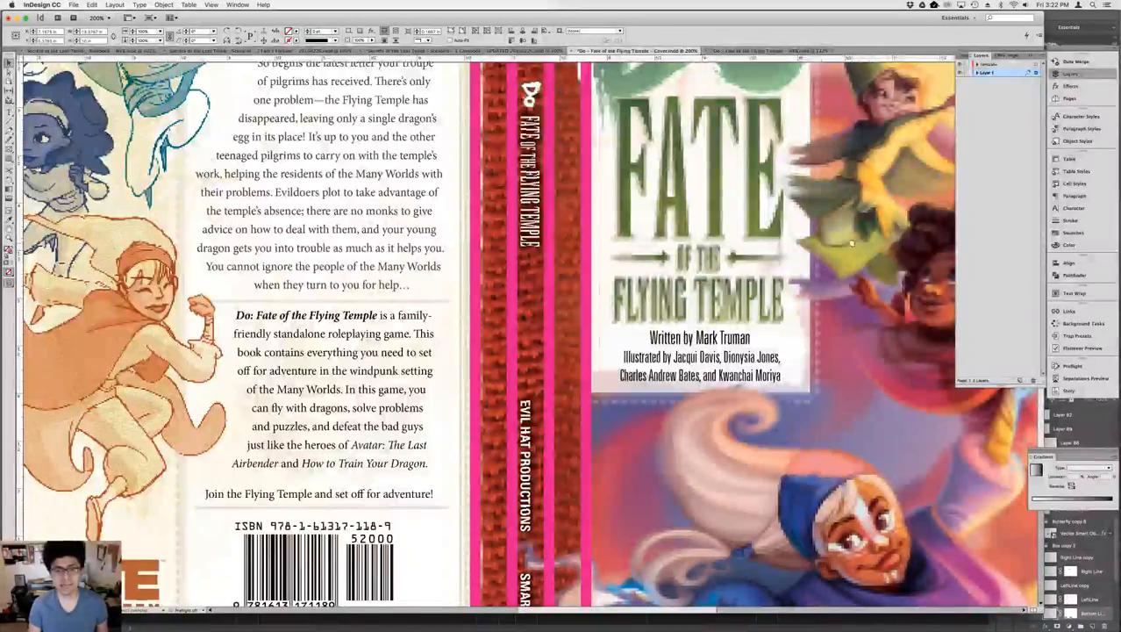
{"action": "left_click_drag", "start_coordinate": [852, 243], "coordinate": [656, 265]}
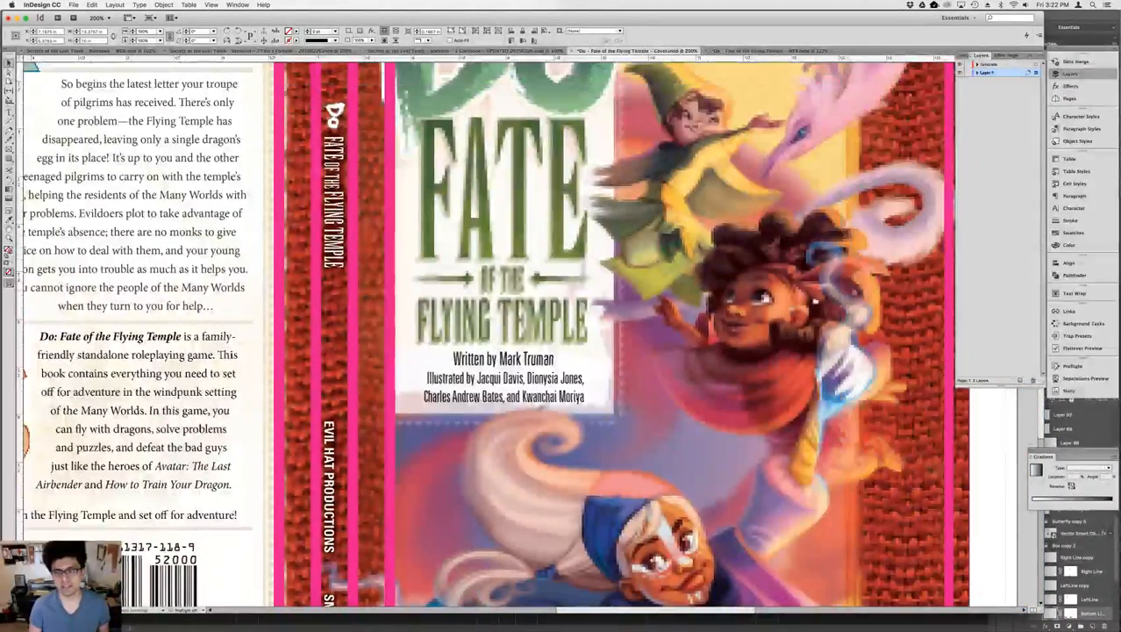
{"action": "scroll", "coordinate": [887, 262], "scroll_direction": "right", "scroll_amount": 3}
{"action": "scroll", "coordinate": [888, 263], "scroll_direction": "up", "scroll_amount": 1}
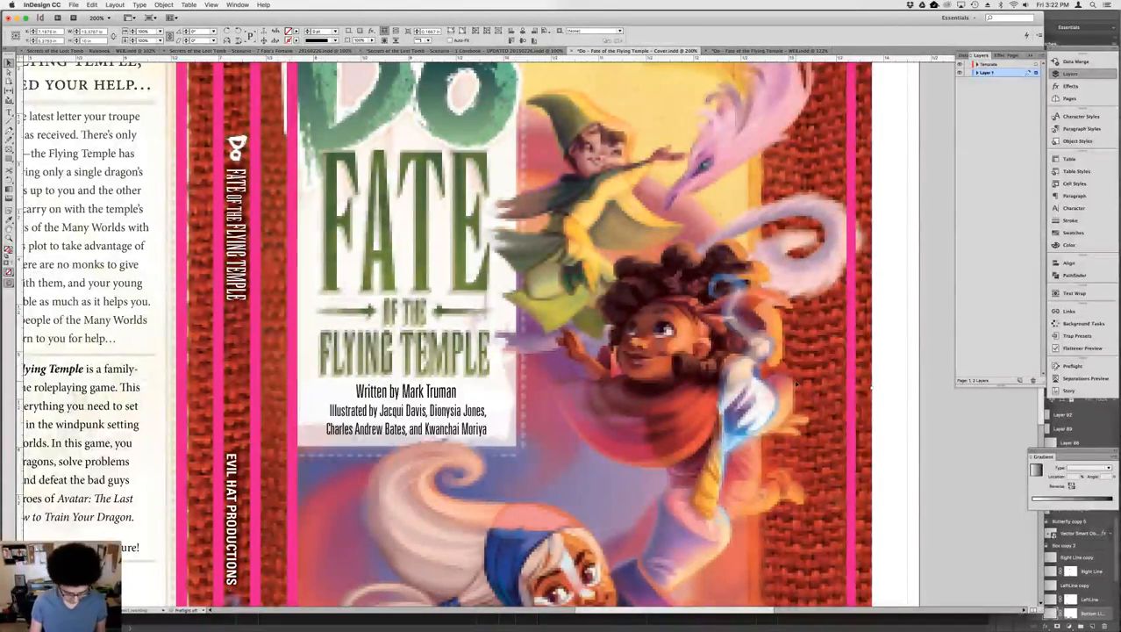
{"action": "key", "text": "super+0"}
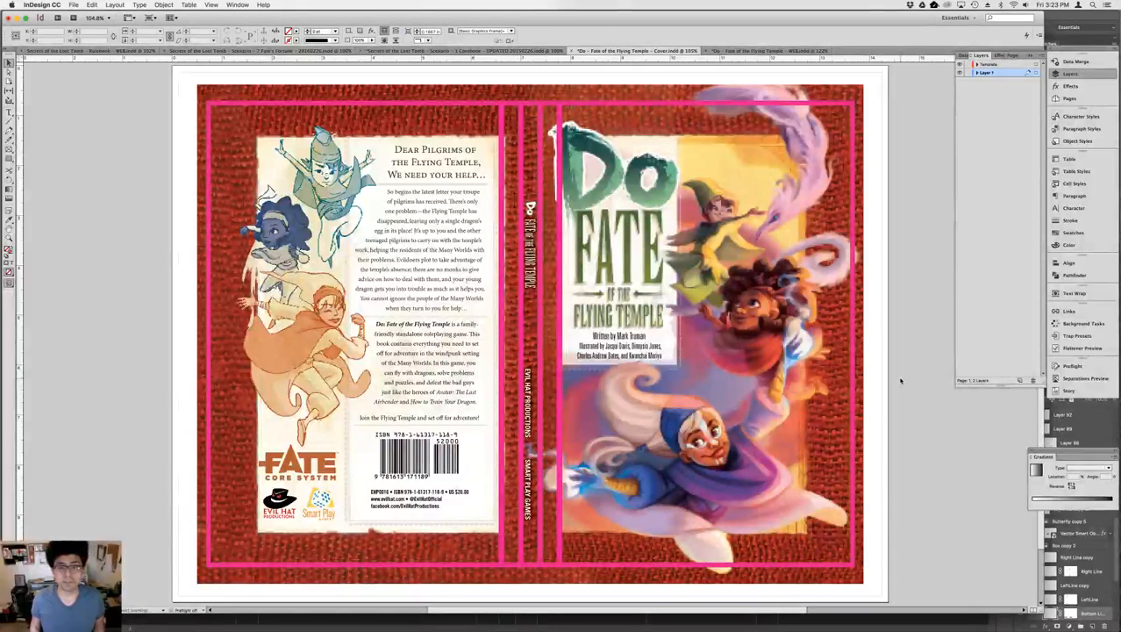
- Compare the hardcover artwork file in Photoshop with the cover layout in InDesign
{"action": "key", "text": "super+Tab"}
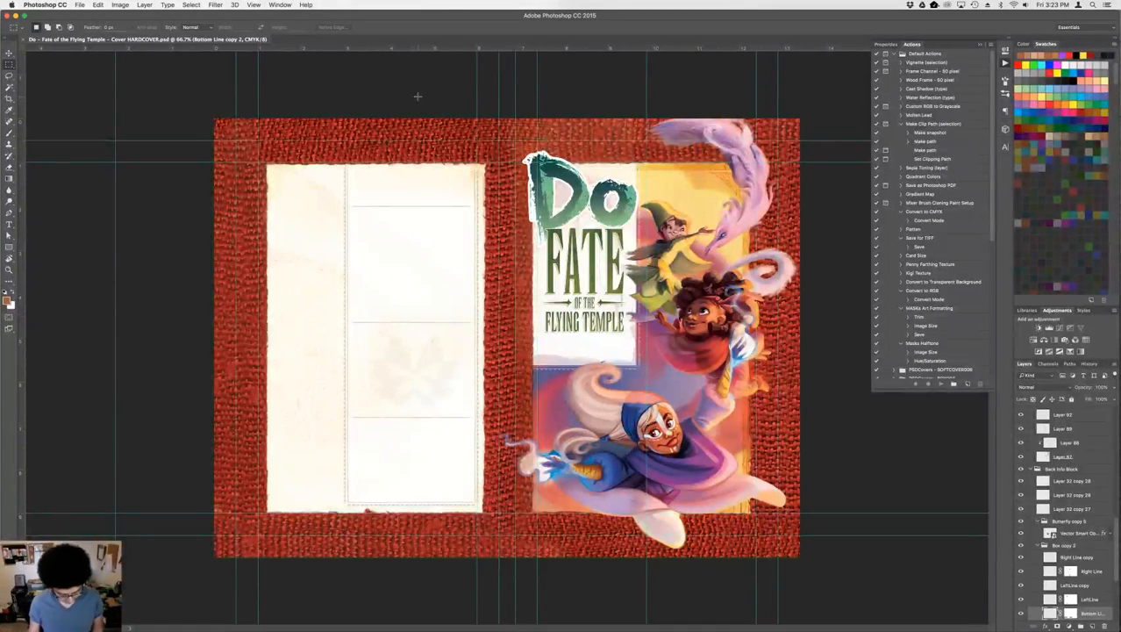
{"action": "key", "text": "super+Tab"}
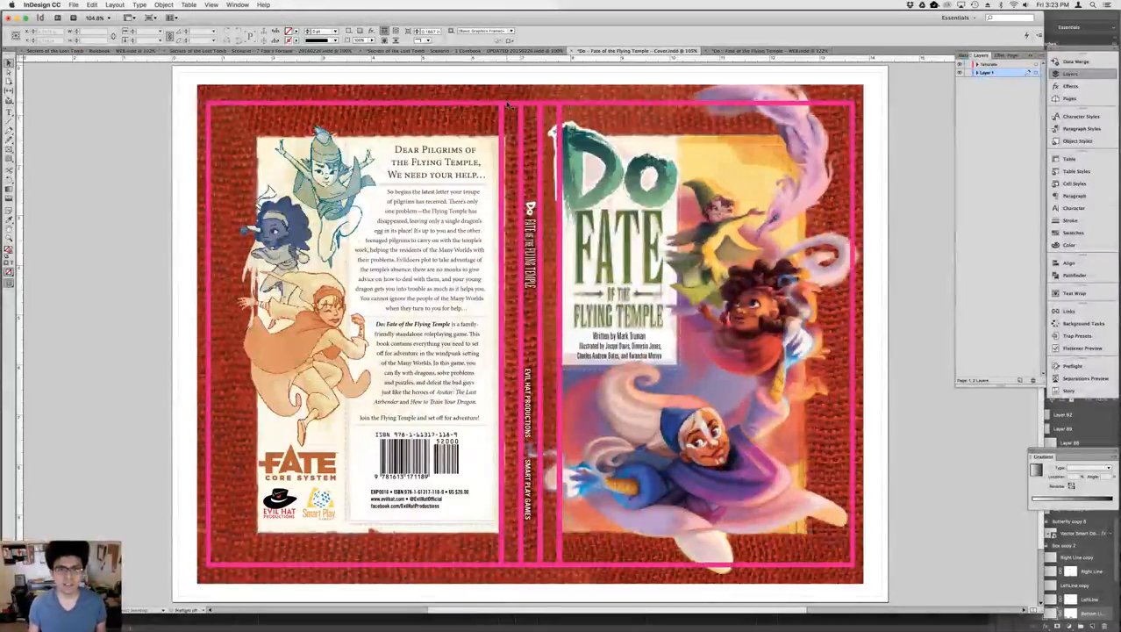
{"action": "key", "text": "super+Tab"}
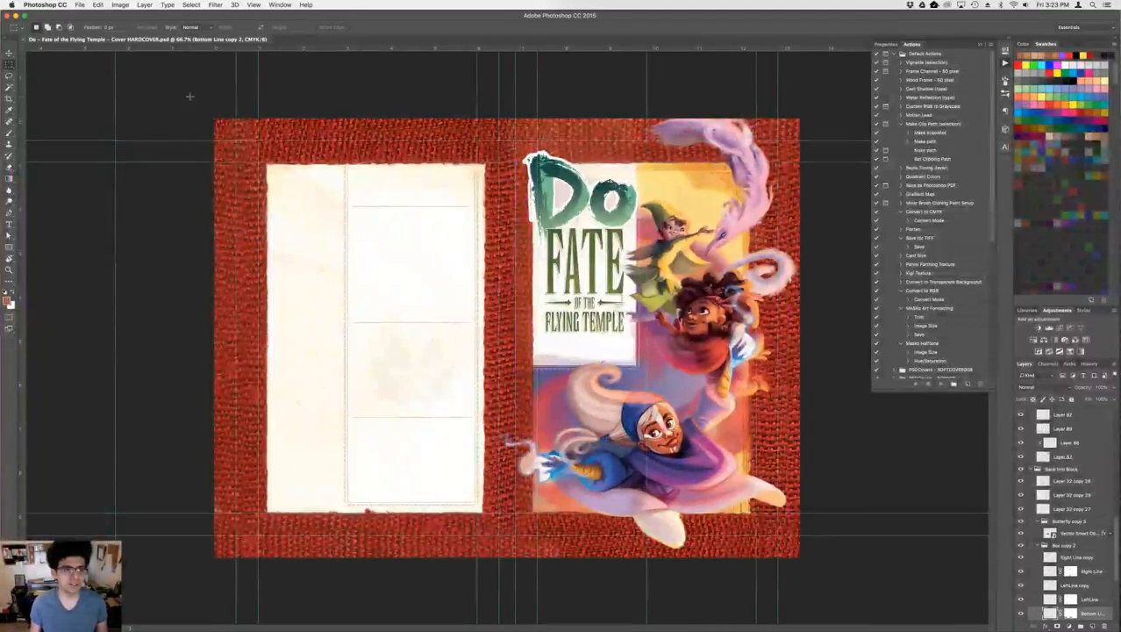
{"action": "left_click_drag", "start_coordinate": [215, 118], "coordinate": [715, 175]}
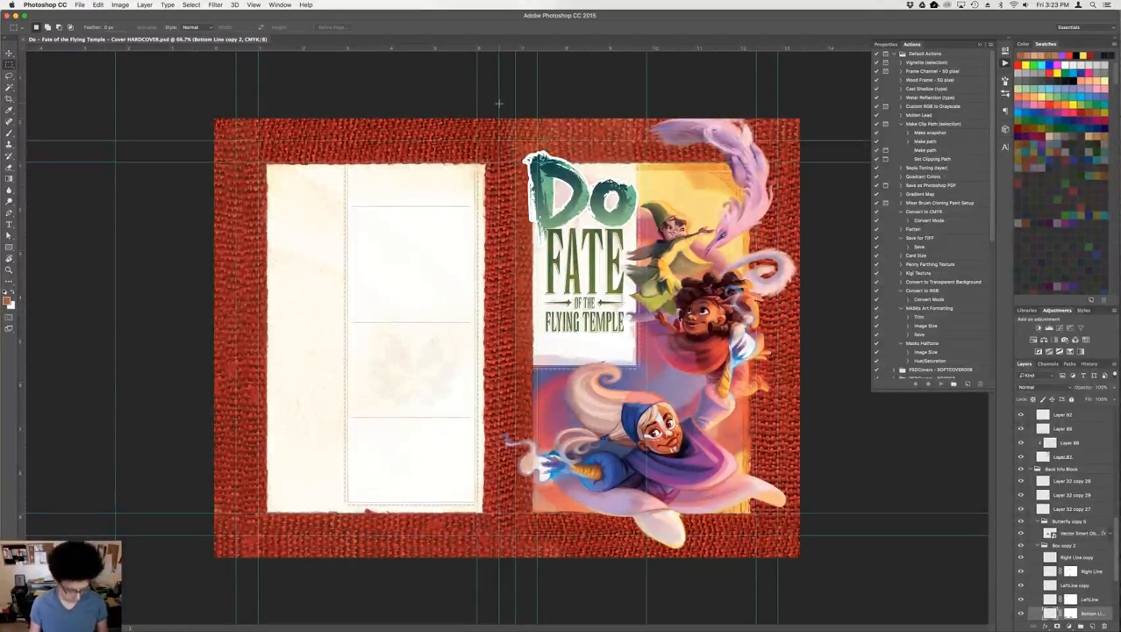
{"action": "key", "text": "v"}
{"action": "key", "text": "super+Tab"}
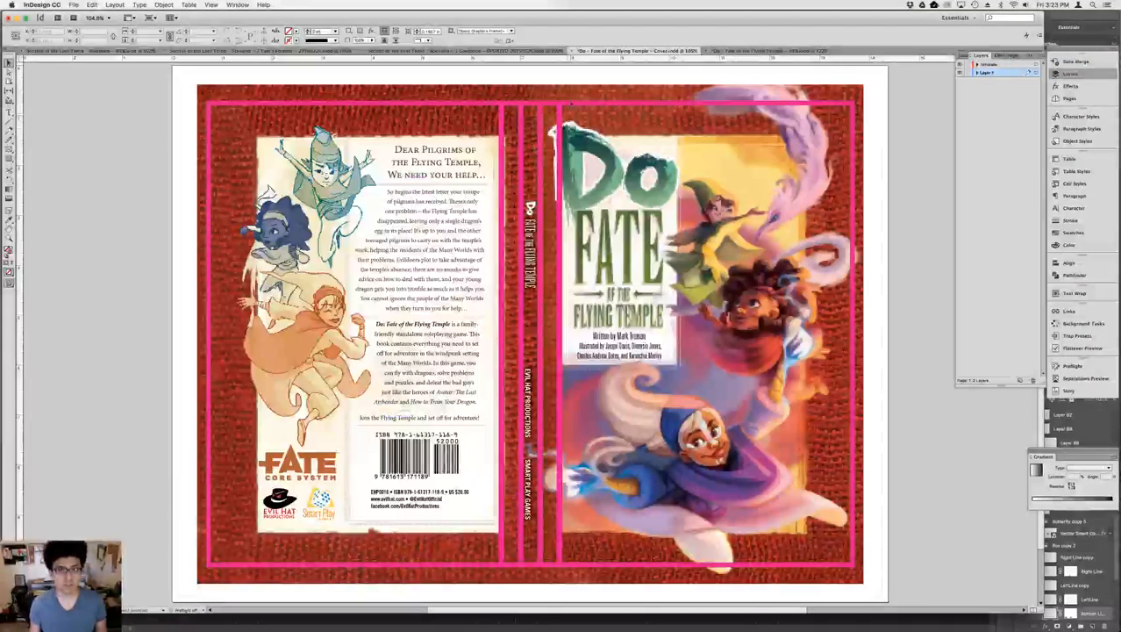
- Copy the pink template frames, switch to Photoshop, and paste them into the hardcover artwork file as a Vector Smart Object
{"action": "left_click", "coordinate": [537, 103]}
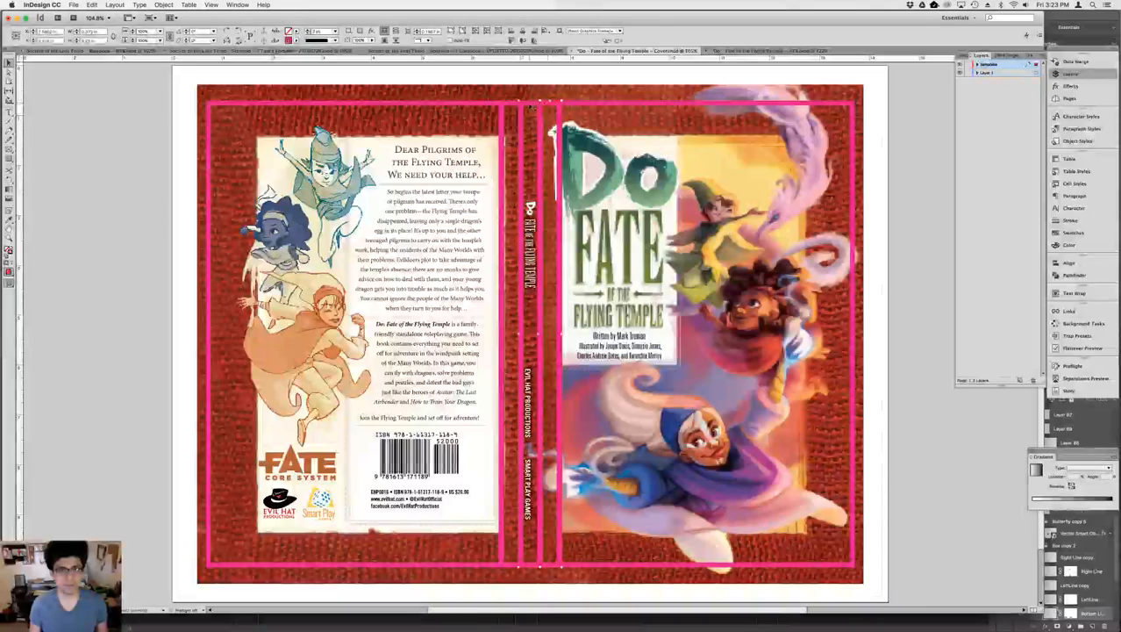
{"action": "left_click", "coordinate": [460, 105]}
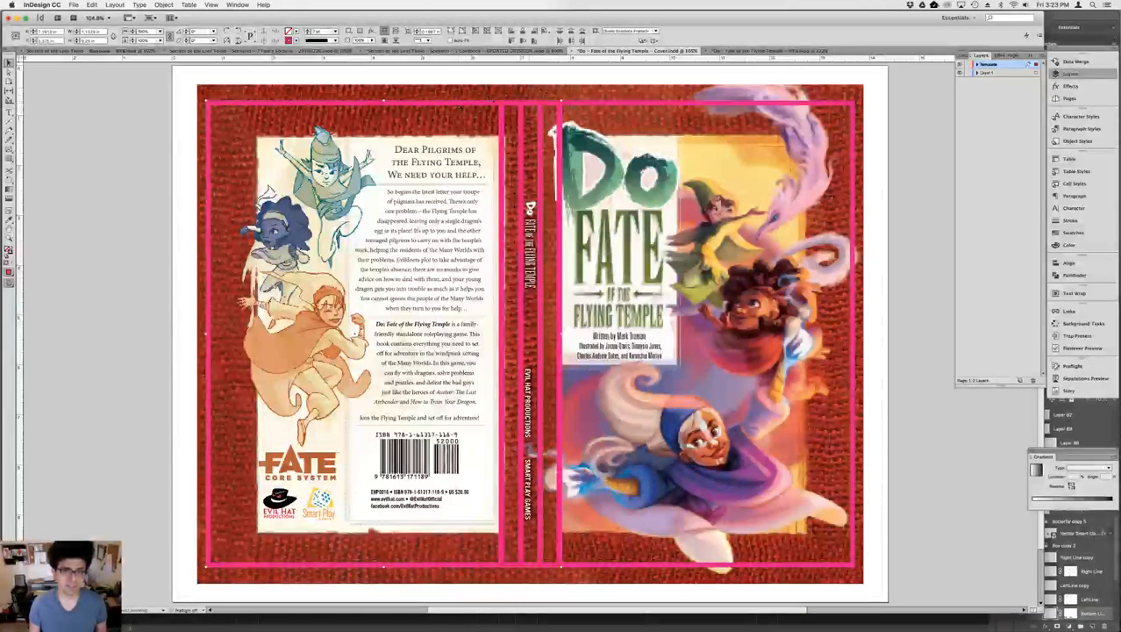
{"action": "left_click", "coordinate": [584, 105], "text": "shift"}
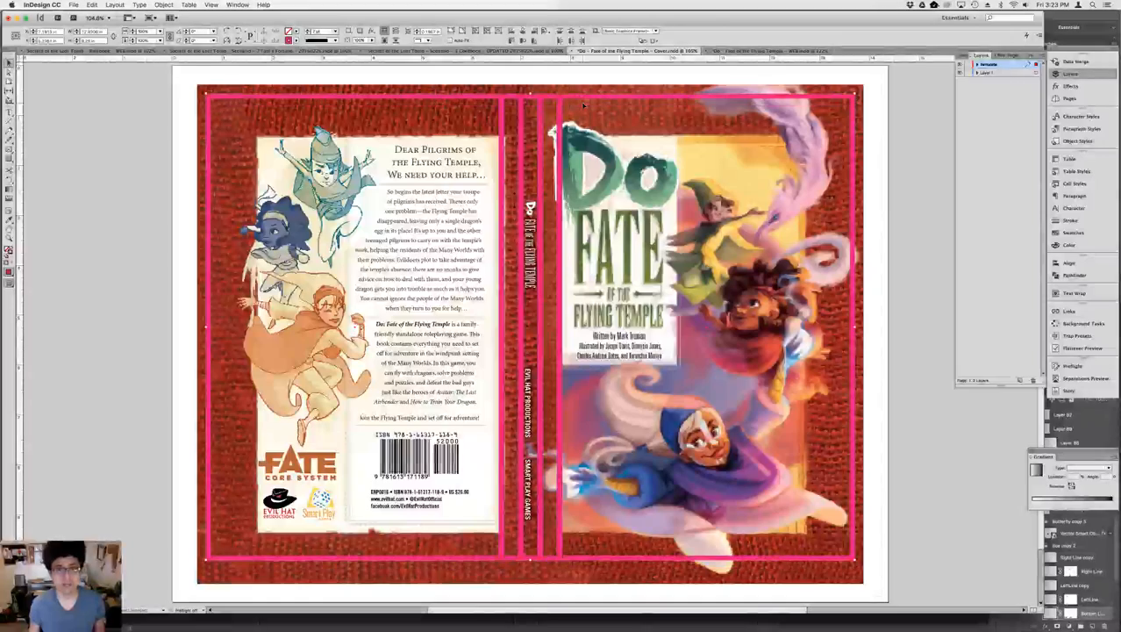
{"action": "key", "text": "super+Tab"}
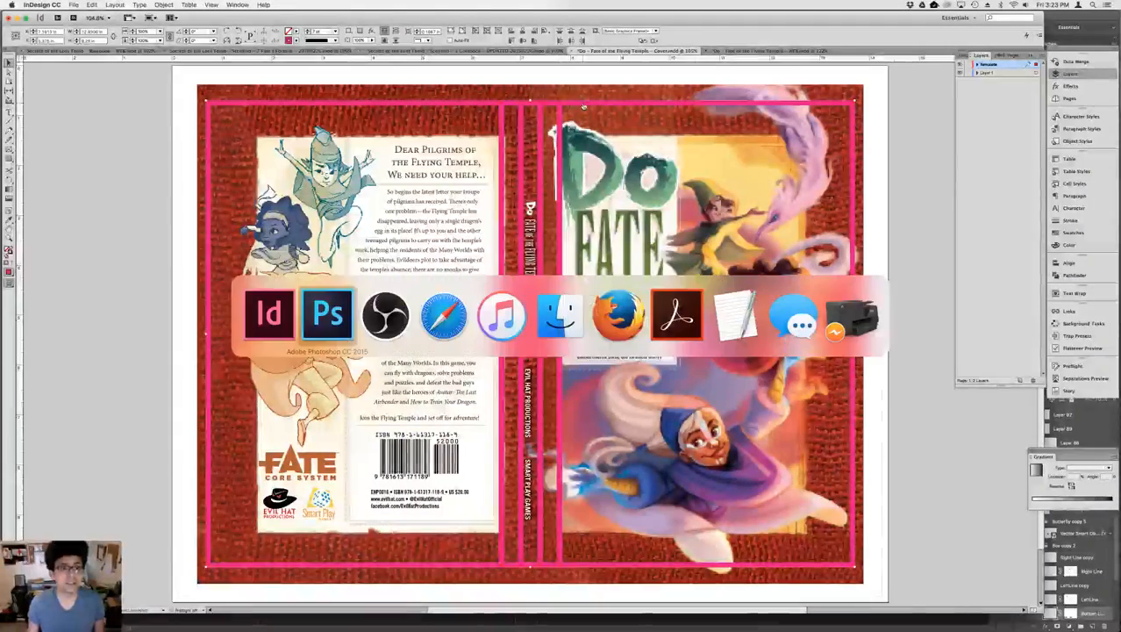
{"action": "key", "text": "super+t"}
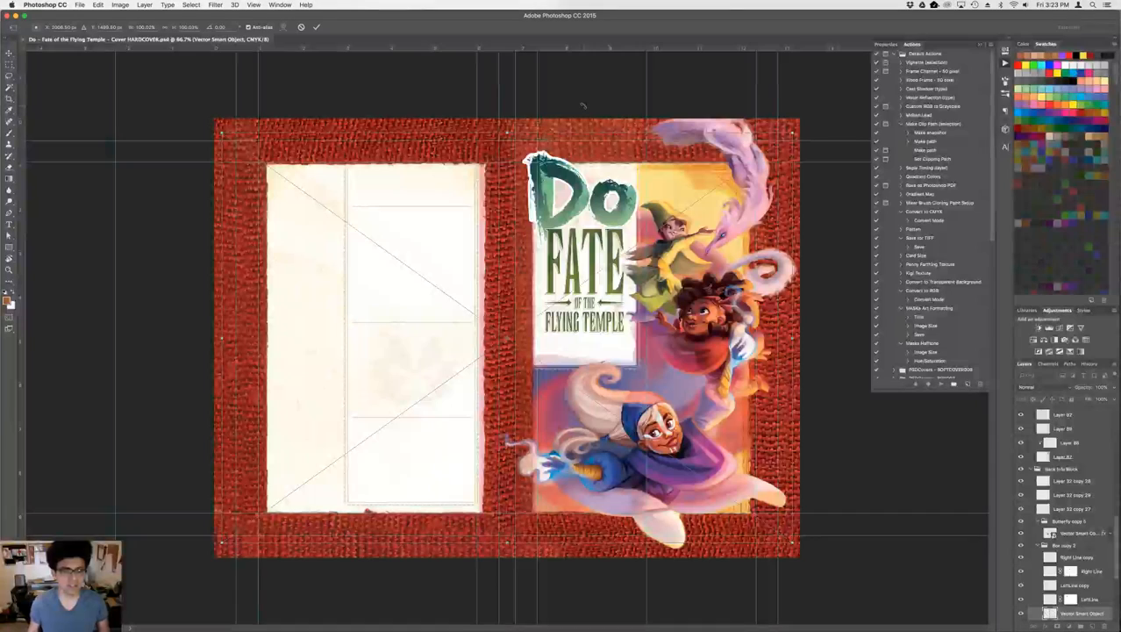
{"action": "key", "text": "Return"}
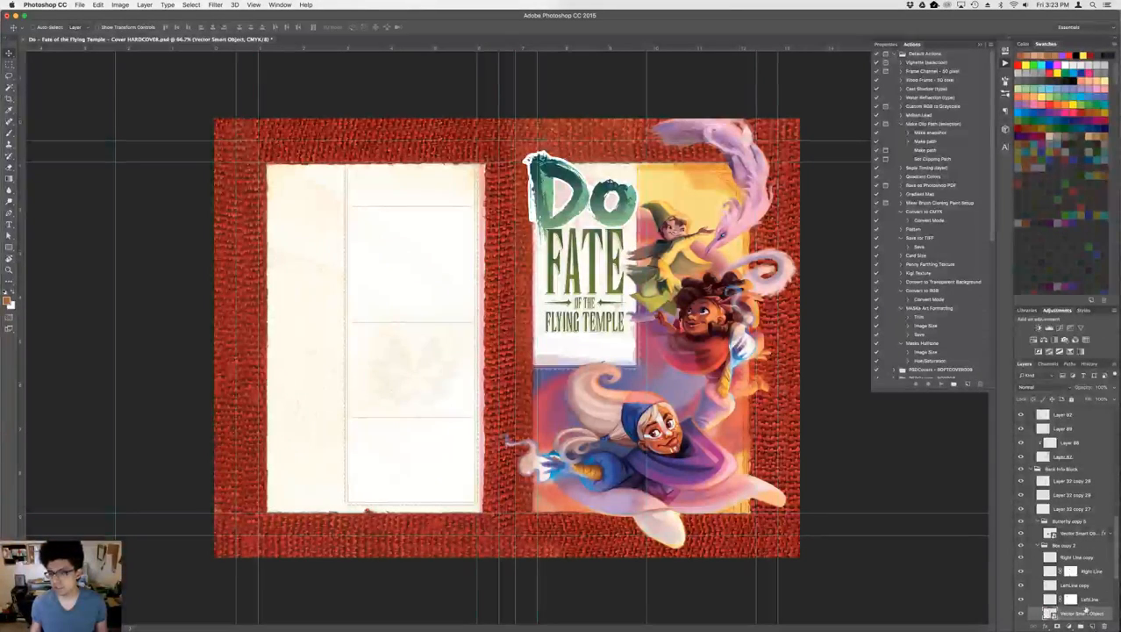
- Move the pasted Vector Smart Object layer to the top of the layer stack and lock it
{"action": "left_click_drag", "start_coordinate": [1087, 611], "coordinate": [1047, 405]}
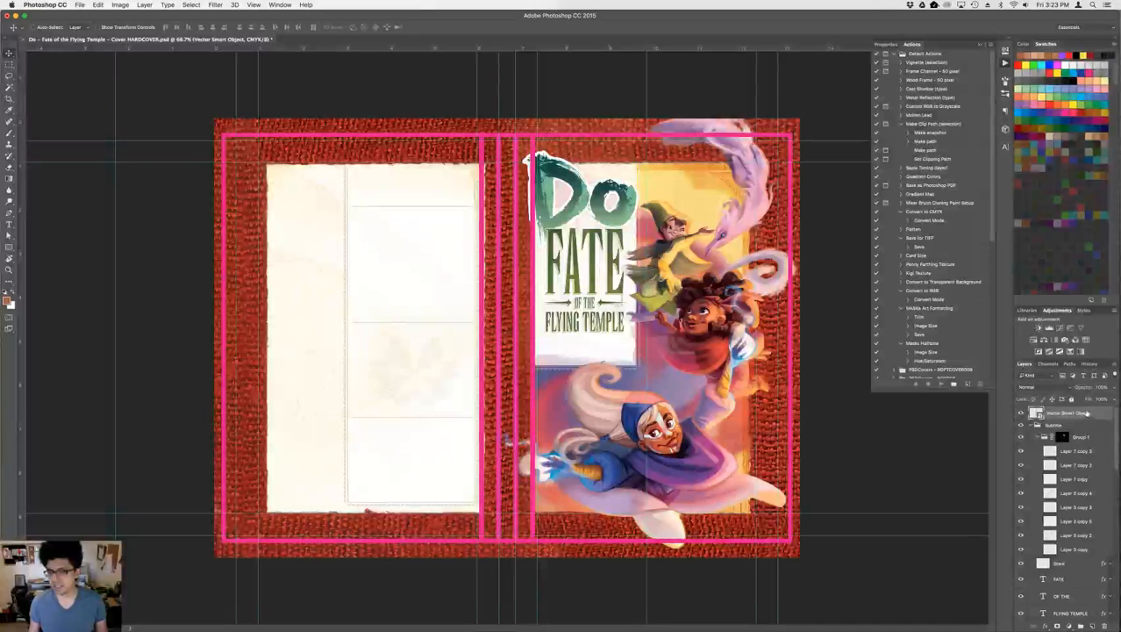
{"action": "left_click", "coordinate": [1071, 400]}
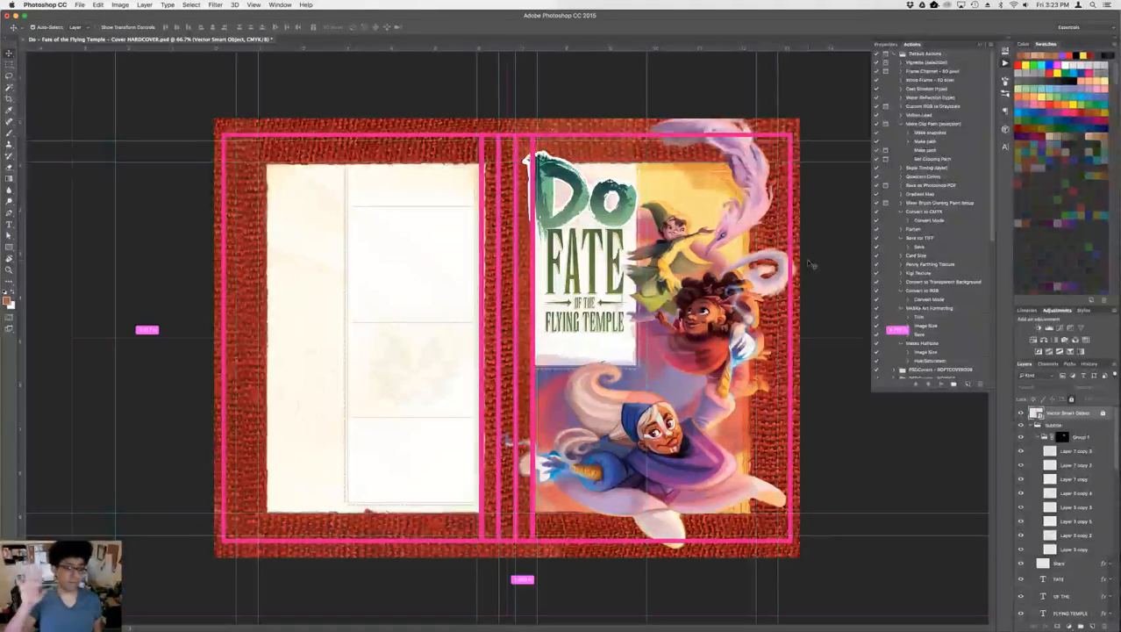
- Check the page size in InDesign's document setup and resize the Photoshop canvas to 14.375 by 10.75 inches
{"action": "key", "text": "super+Tab"}
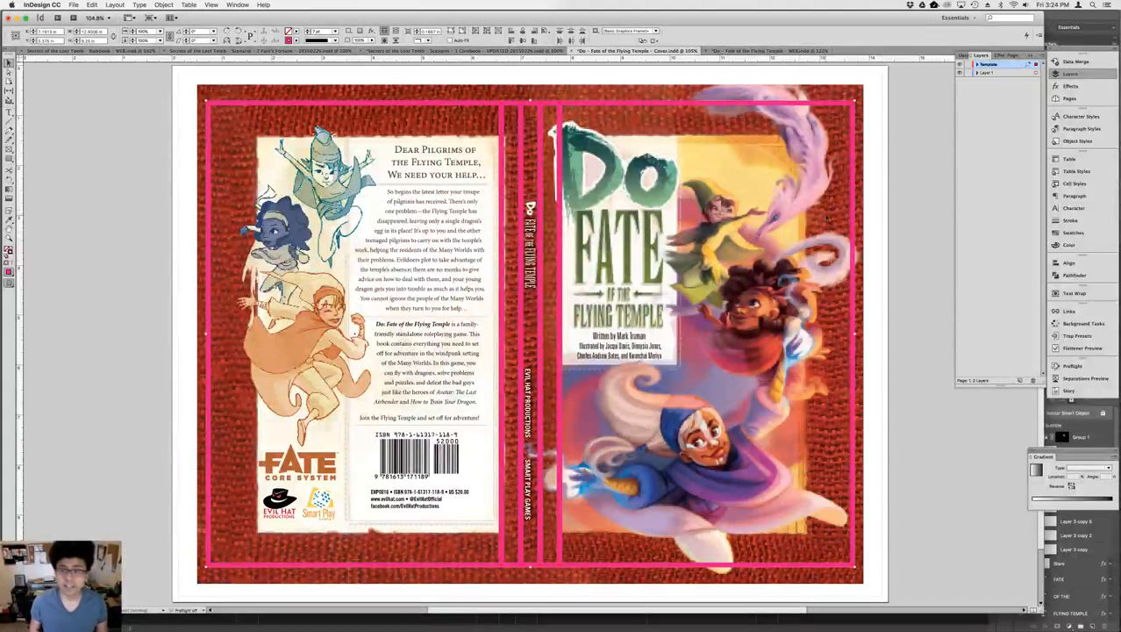
{"action": "key", "text": "super+alt+p"}
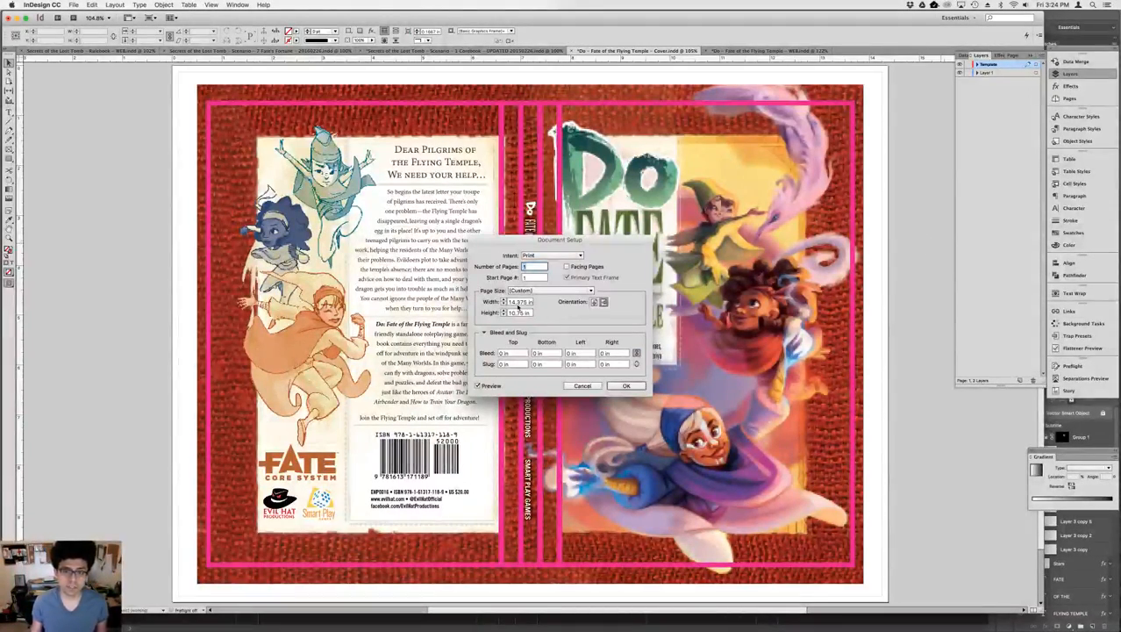
{"action": "key", "text": "super+Tab"}
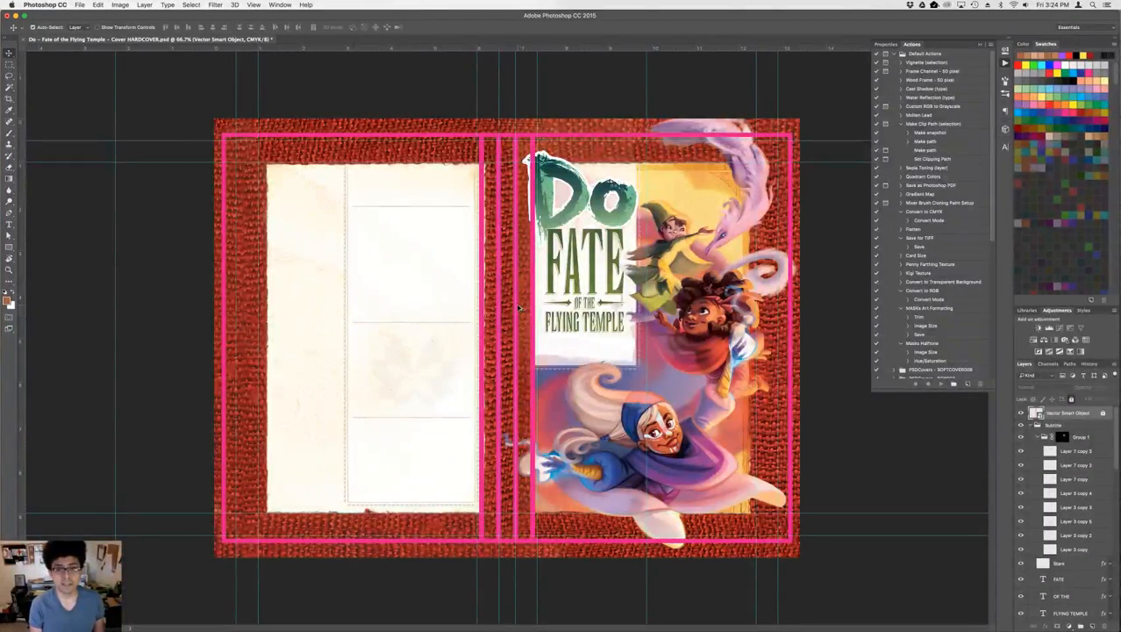
{"action": "key", "text": "alt+super+c"}
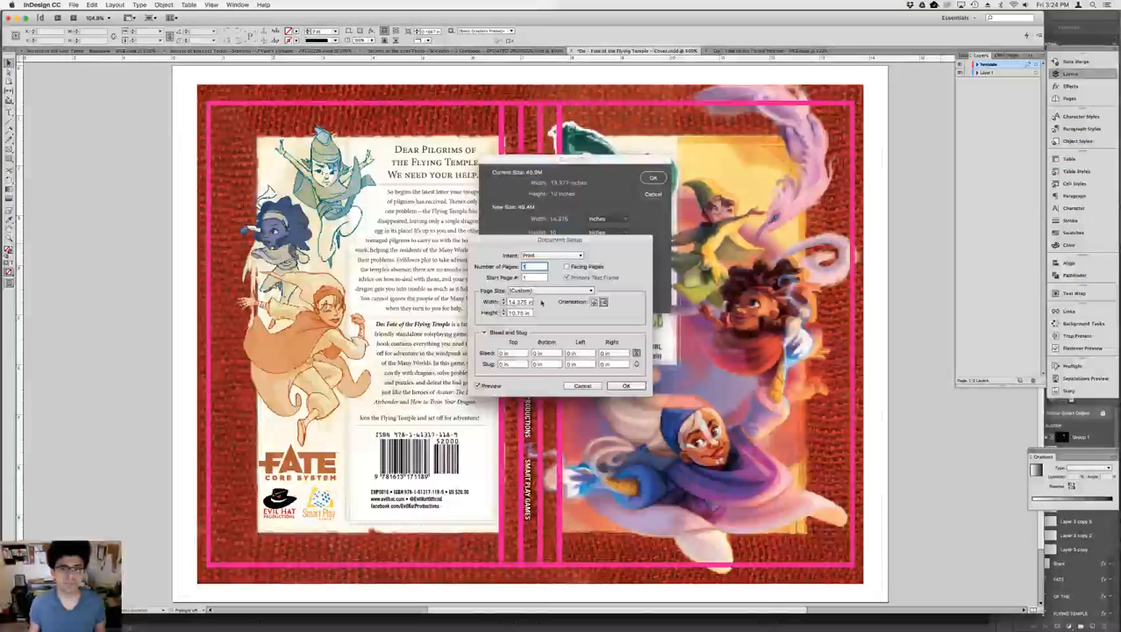
{"action": "triple_click", "coordinate": [519, 313]}
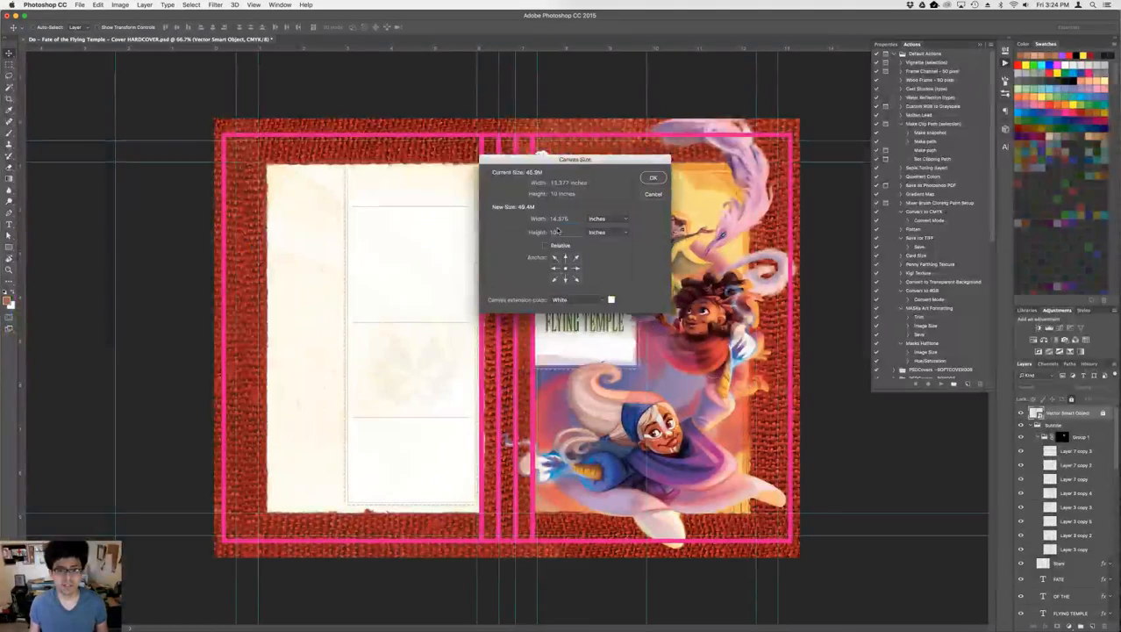
{"action": "double_click", "coordinate": [555, 232]}
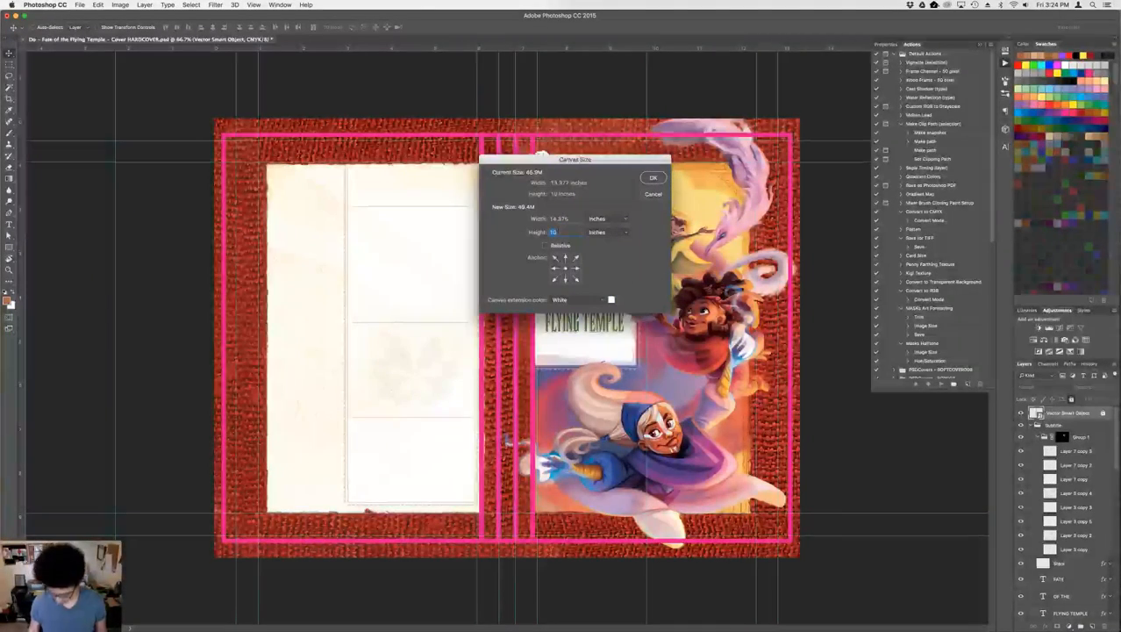
{"action": "type", "text": "10"}
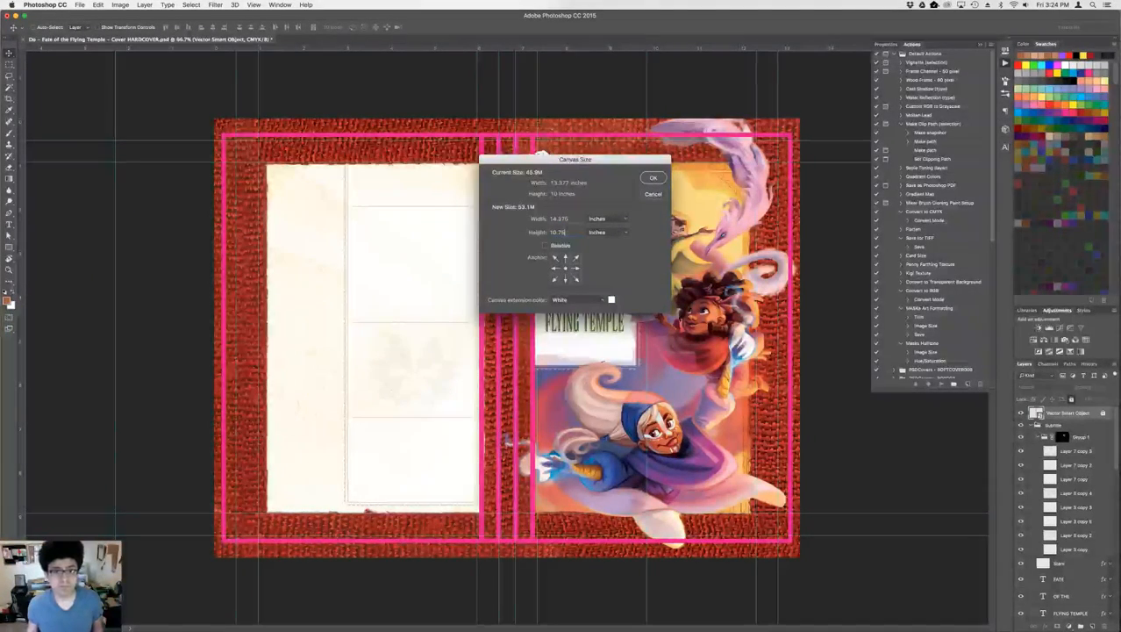
{"action": "key", "text": "Return"}
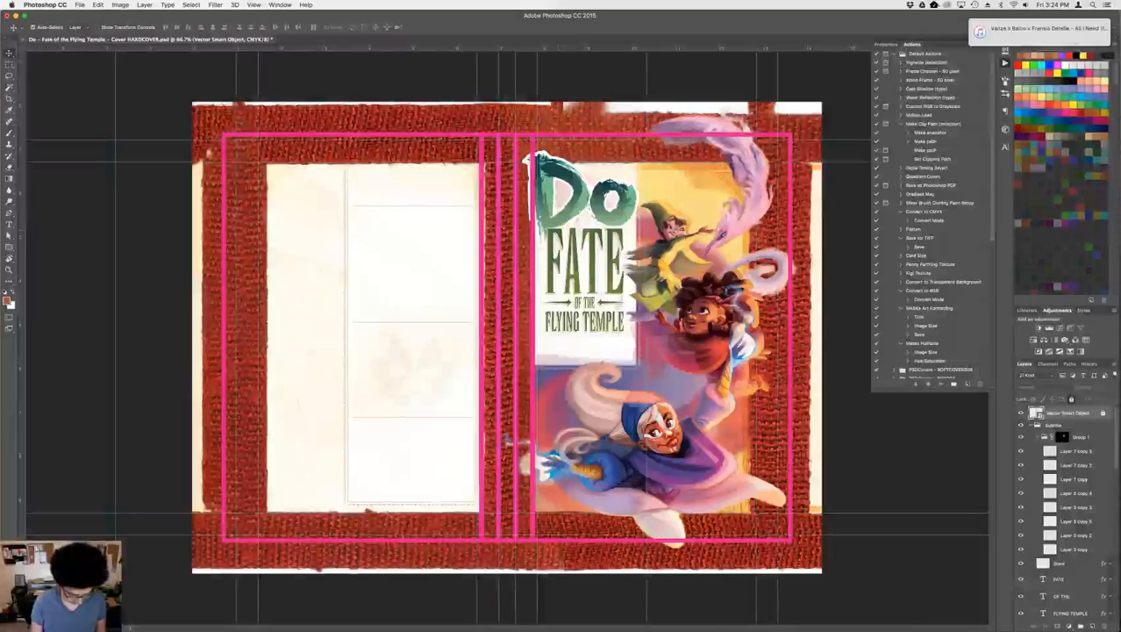
- Examine the burlap border and front cover artwork along the upper edge of the enlarged canvas for areas without coverage
{"action": "key", "text": "super+plus"}
{"action": "left_click_drag", "start_coordinate": [381, 220], "coordinate": [582, 342]}
{"action": "left_click_drag", "start_coordinate": [562, 161], "coordinate": [425, 223]}
{"action": "left_click_drag", "start_coordinate": [638, 267], "coordinate": [467, 269]}
{"action": "key", "text": "super+plus"}
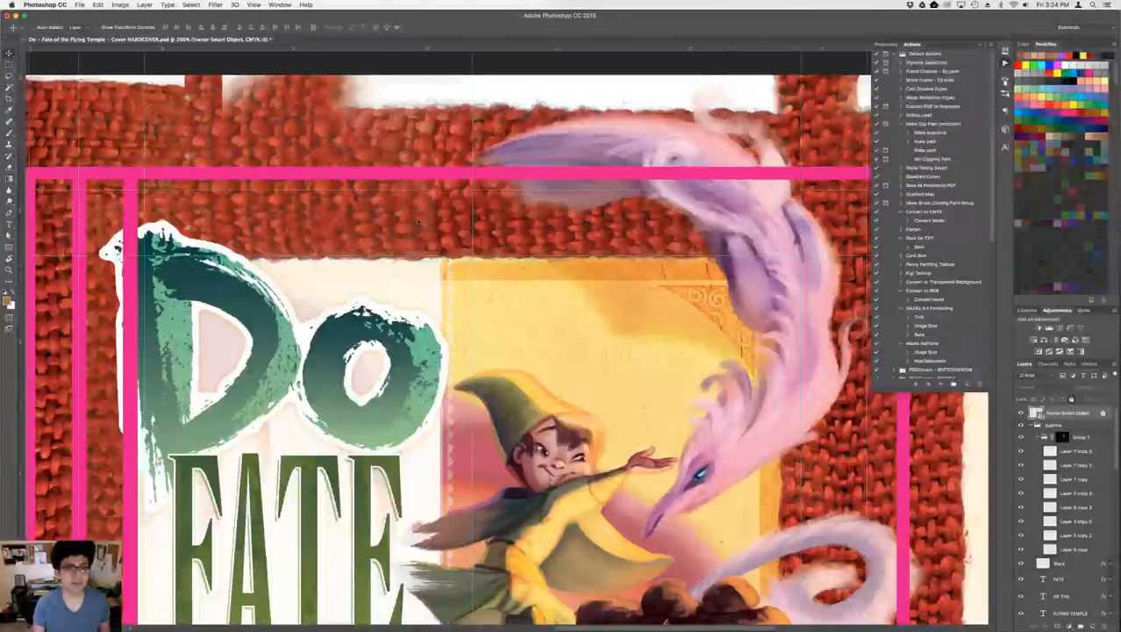
{"action": "left_click_drag", "start_coordinate": [336, 173], "coordinate": [468, 322]}
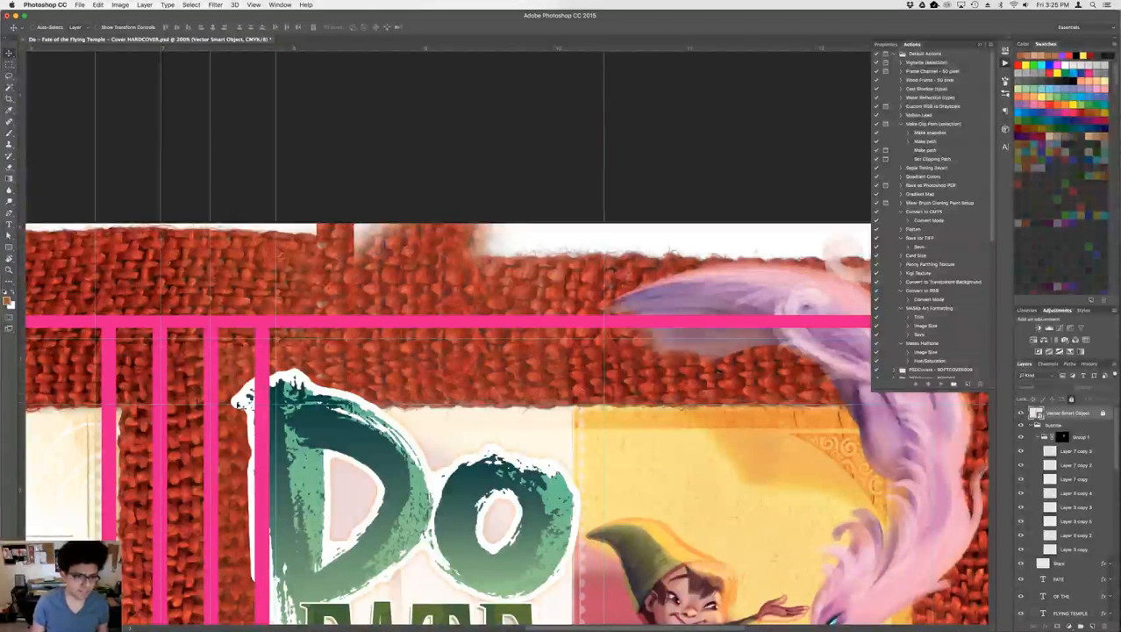
{"action": "left_click_drag", "start_coordinate": [225, 400], "coordinate": [557, 428]}
{"action": "key", "text": "super+plus"}
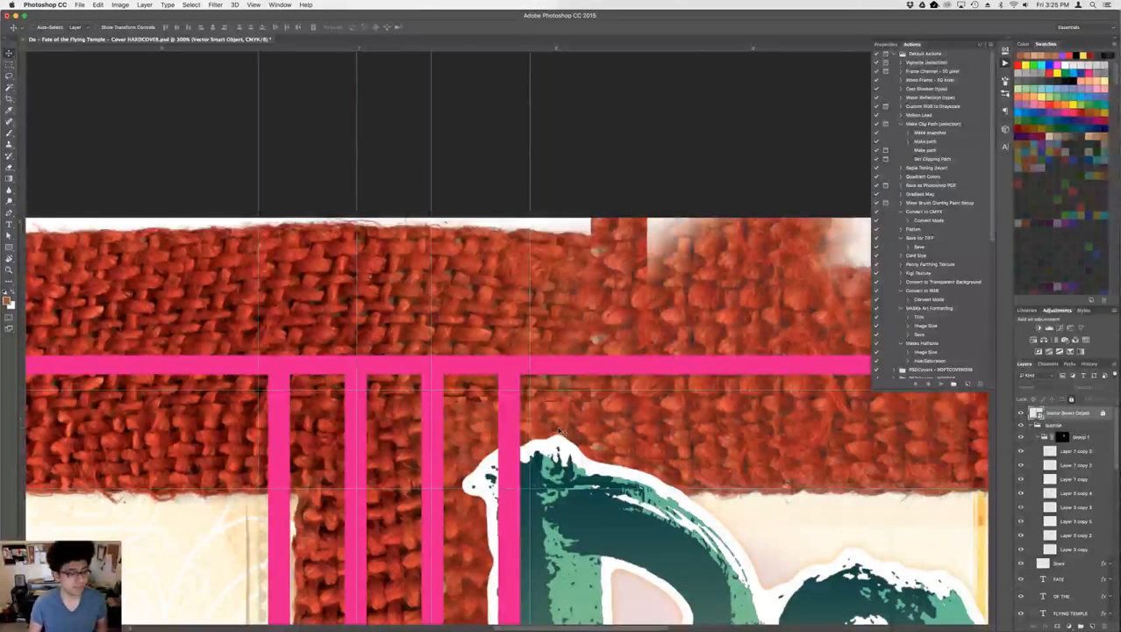
{"action": "left_click_drag", "start_coordinate": [624, 405], "coordinate": [527, 407]}
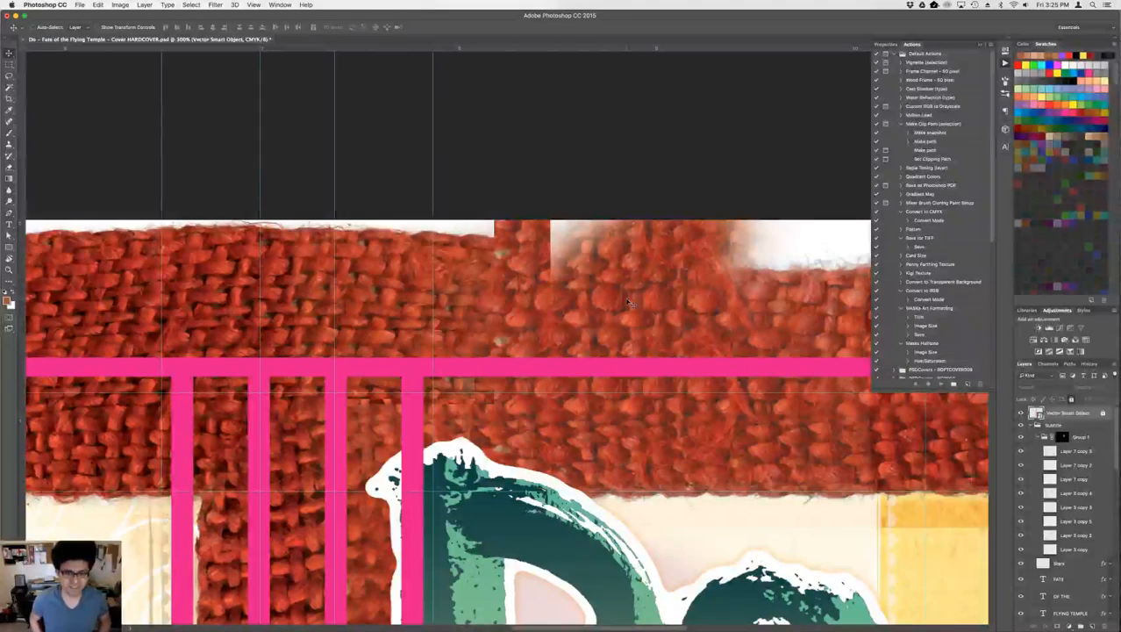
{"action": "key", "text": "super+minus"}
{"action": "key", "text": "super+minus"}
{"action": "key", "text": "super+minus"}
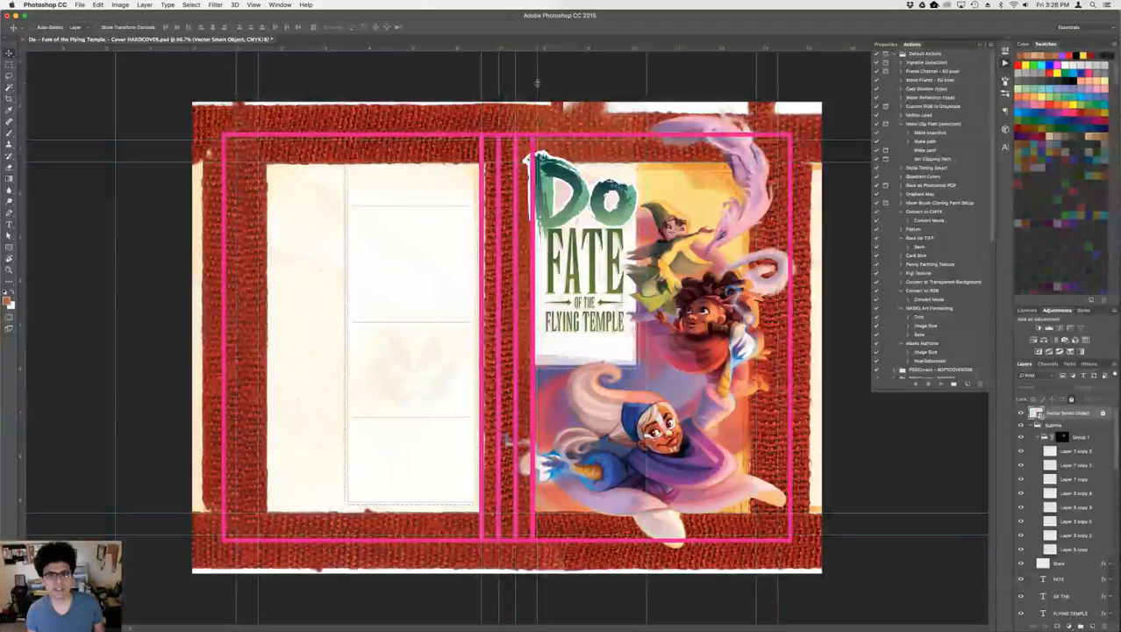
- Align the guides with the pink template's spine and outer edges, remove the extra lower guide, and check them with the template hidden
{"action": "left_click_drag", "start_coordinate": [537, 83], "coordinate": [535, 83]}
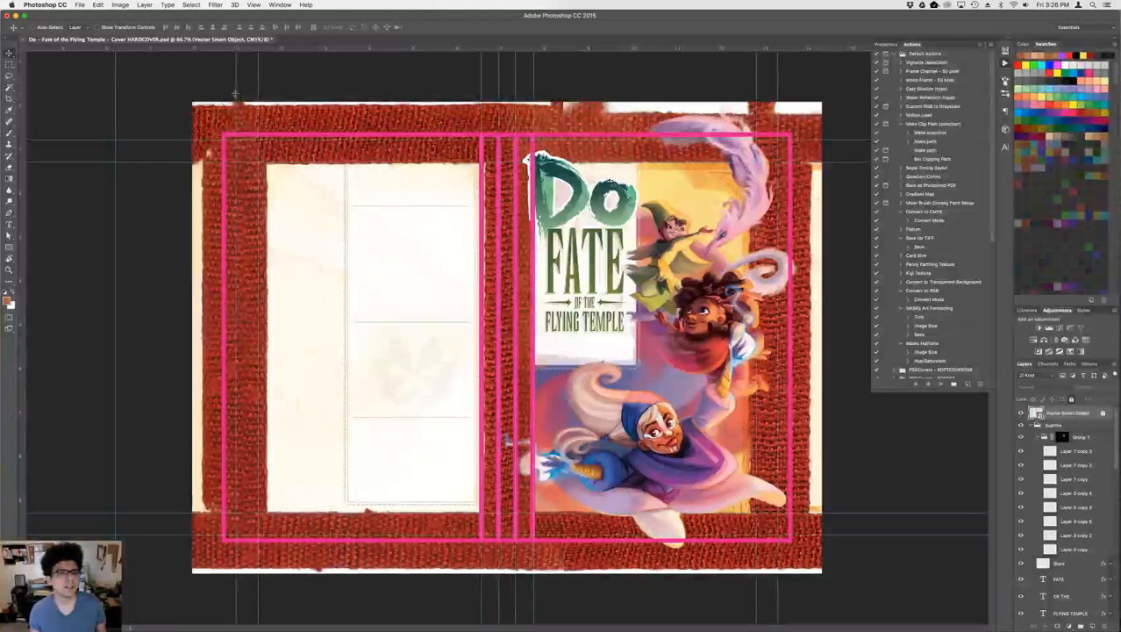
{"action": "left_click_drag", "start_coordinate": [236, 95], "coordinate": [224, 96]}
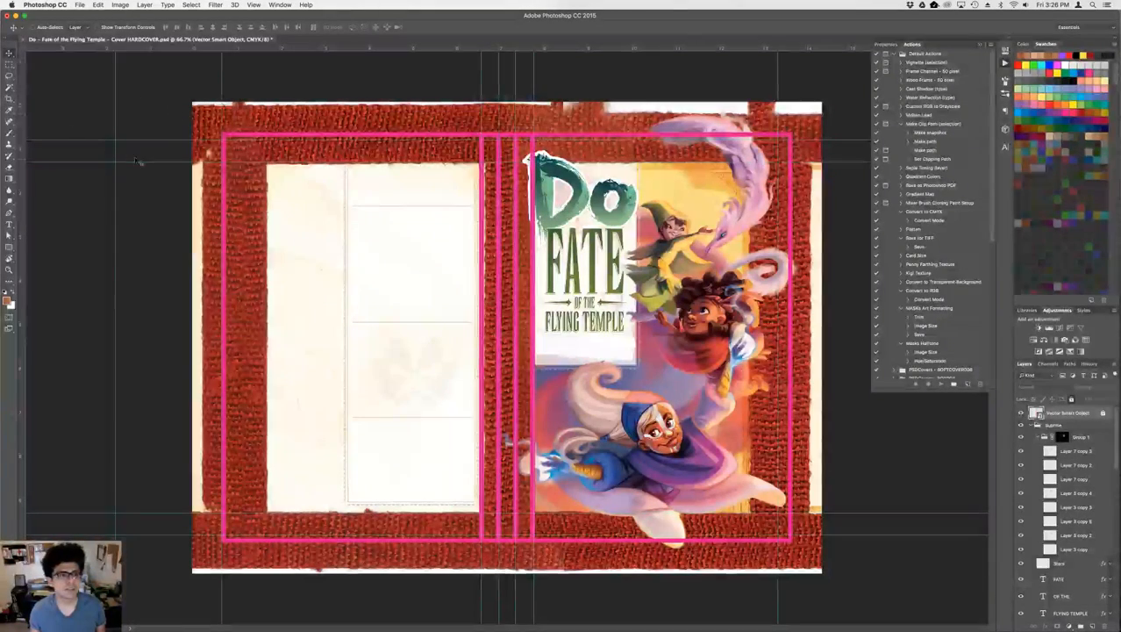
{"action": "left_click_drag", "start_coordinate": [146, 140], "coordinate": [148, 133]}
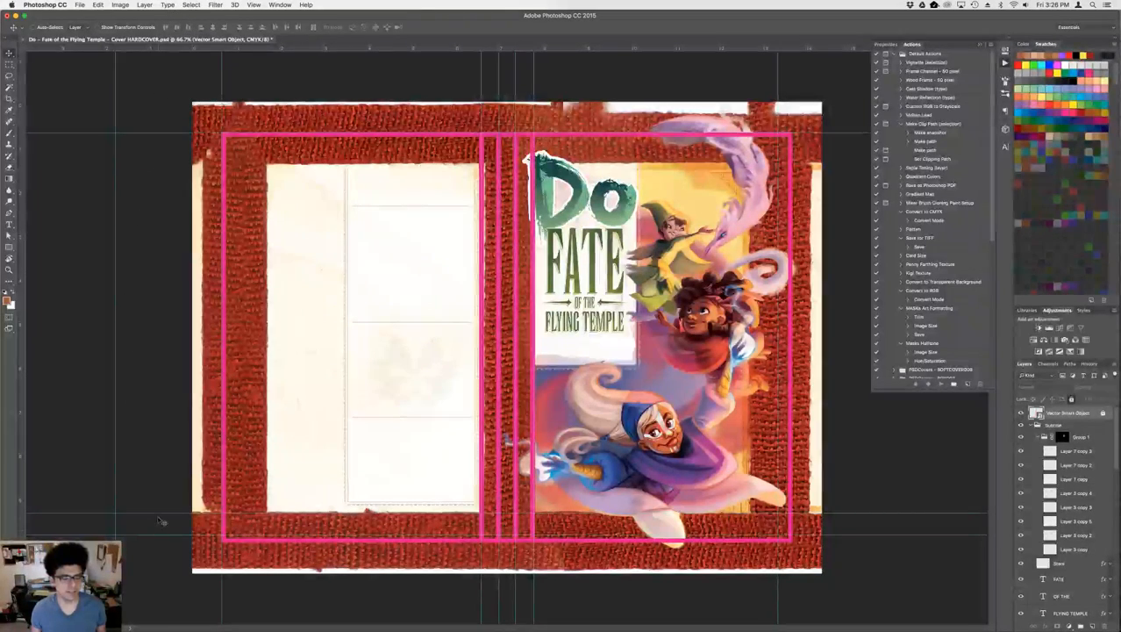
{"action": "left_click_drag", "start_coordinate": [162, 506], "coordinate": [181, 41]}
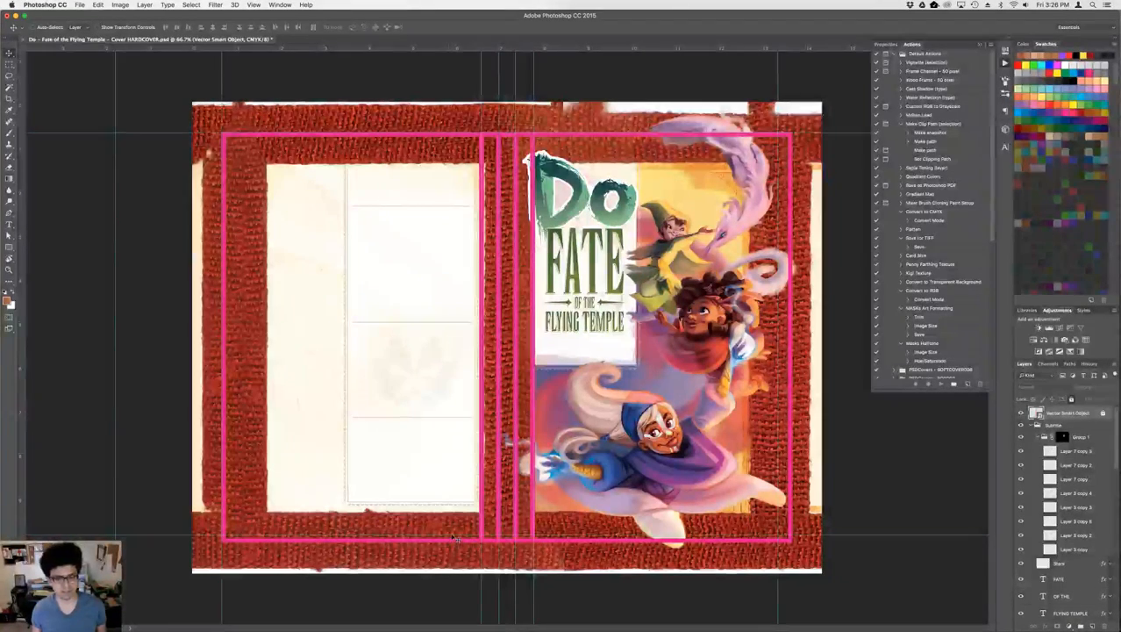
{"action": "left_click_drag", "start_coordinate": [452, 535], "coordinate": [453, 543]}
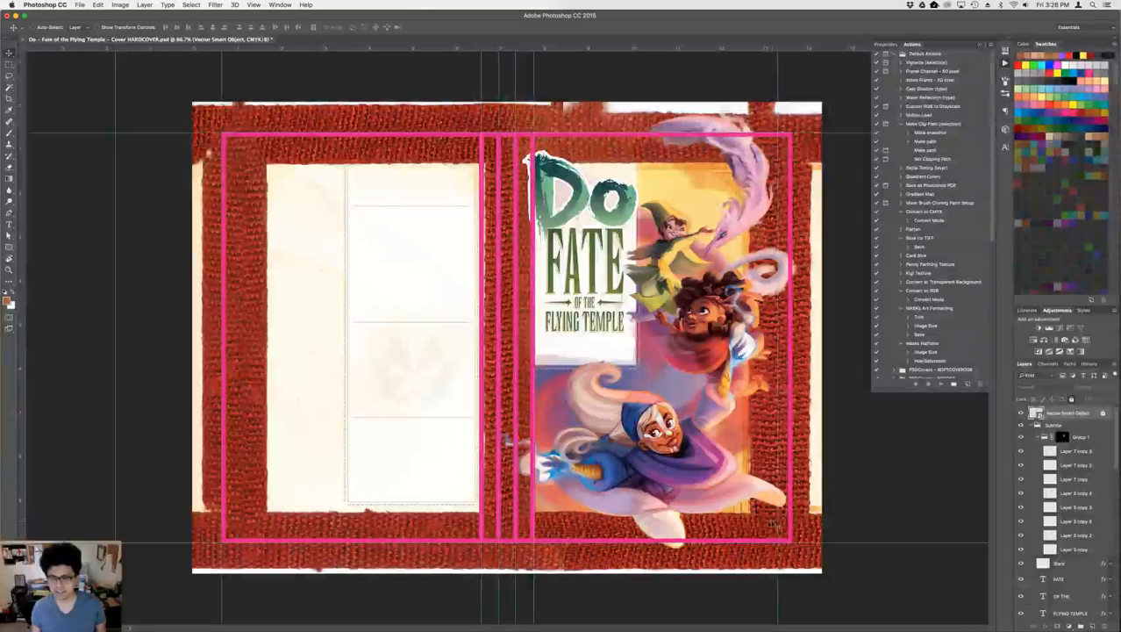
{"action": "left_click_drag", "start_coordinate": [778, 524], "coordinate": [792, 518]}
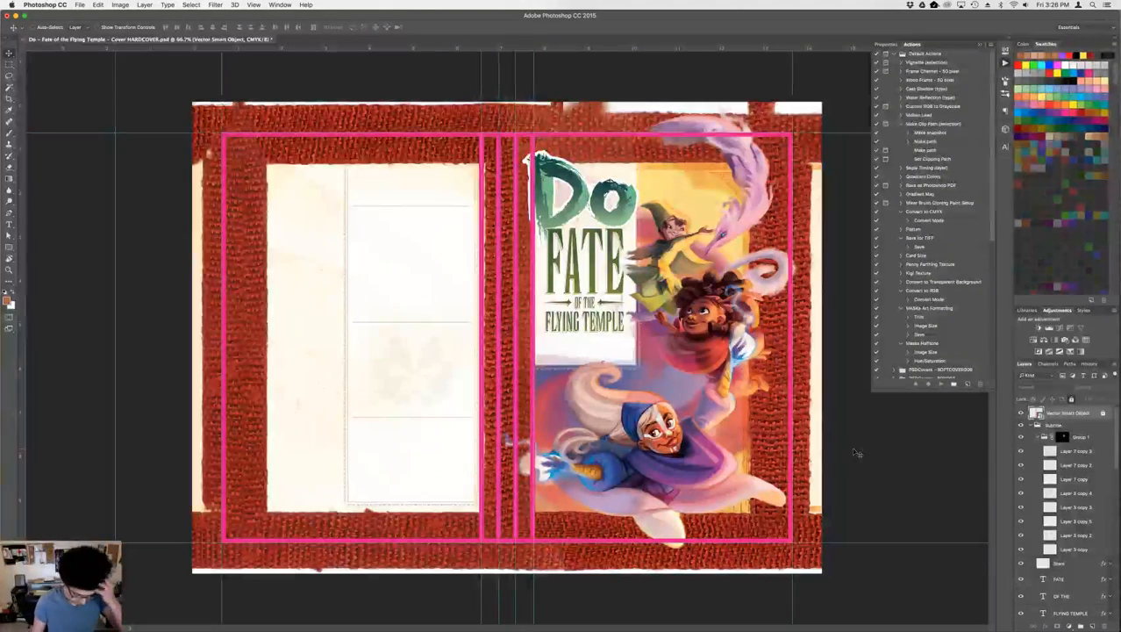
{"action": "left_click", "coordinate": [1020, 412]}
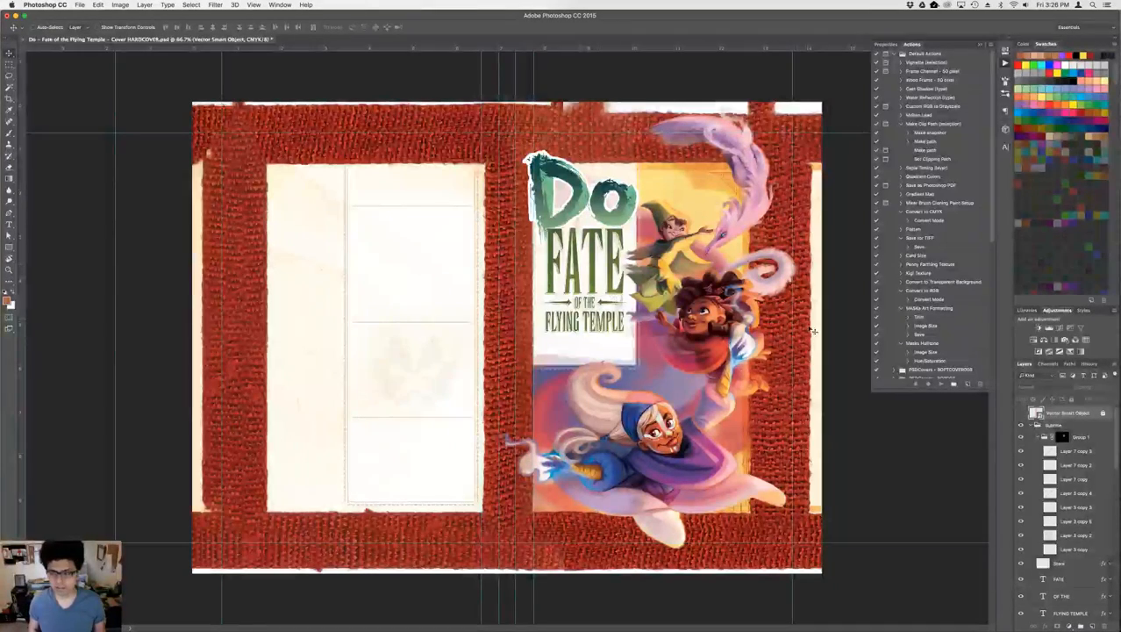
{"action": "left_click", "coordinate": [1020, 413]}
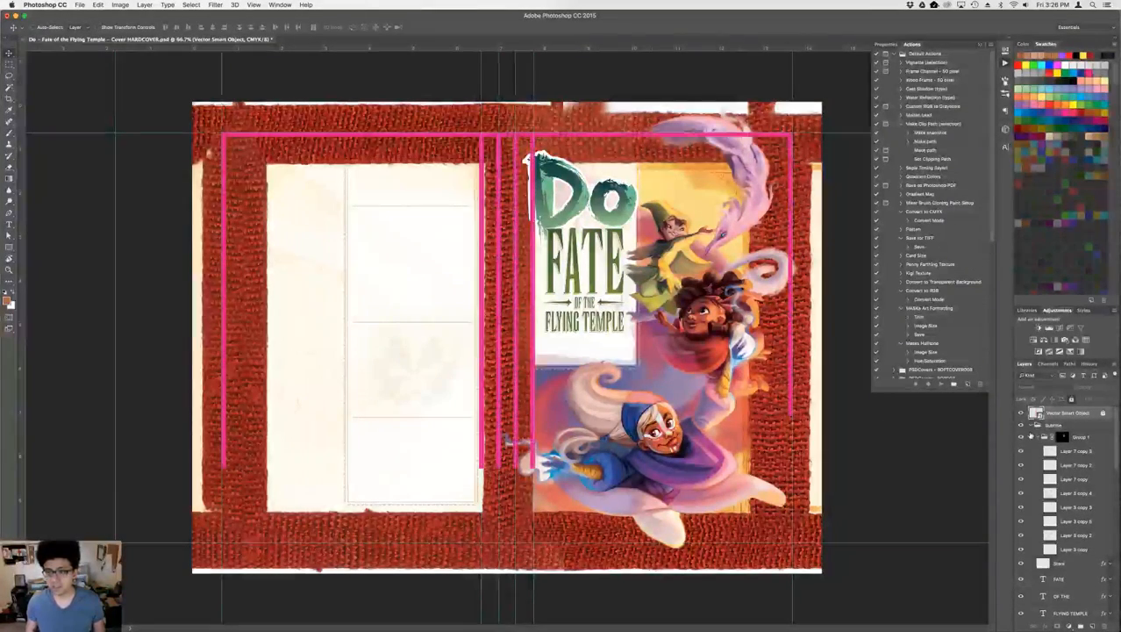
- Collapse the expanded layer groups, select the Red Border copy layer, and toggle its visibility to check what it contains
{"action": "left_click", "coordinate": [1032, 425]}
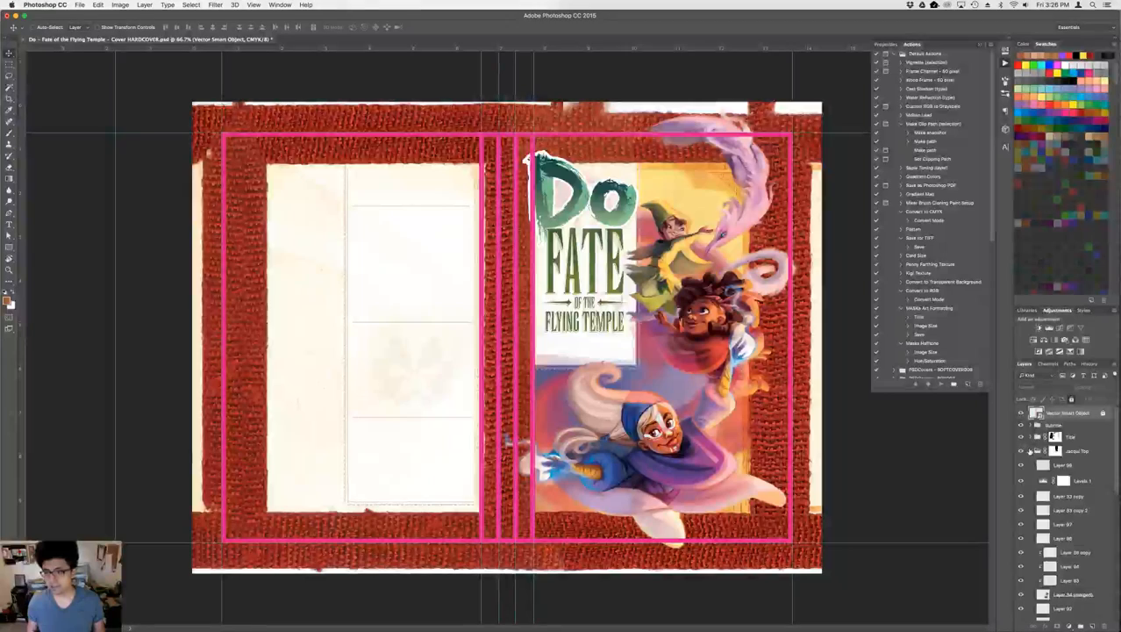
{"action": "left_click", "coordinate": [1031, 451]}
{"action": "left_click", "coordinate": [1035, 463]}
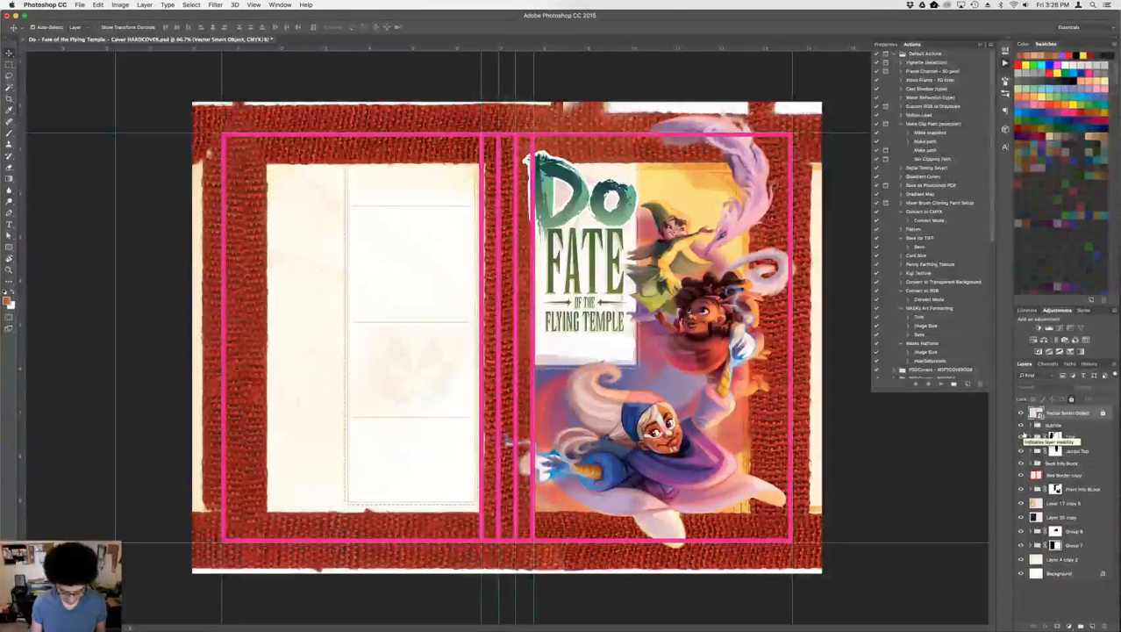
{"action": "left_click", "coordinate": [1028, 474]}
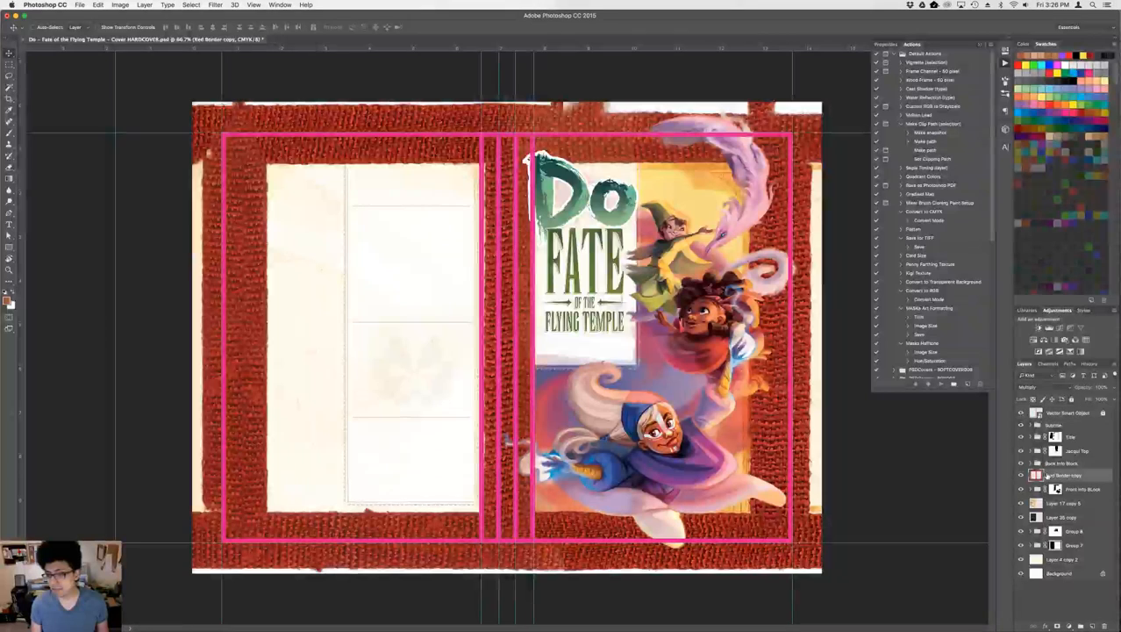
{"action": "left_click", "coordinate": [1021, 475]}
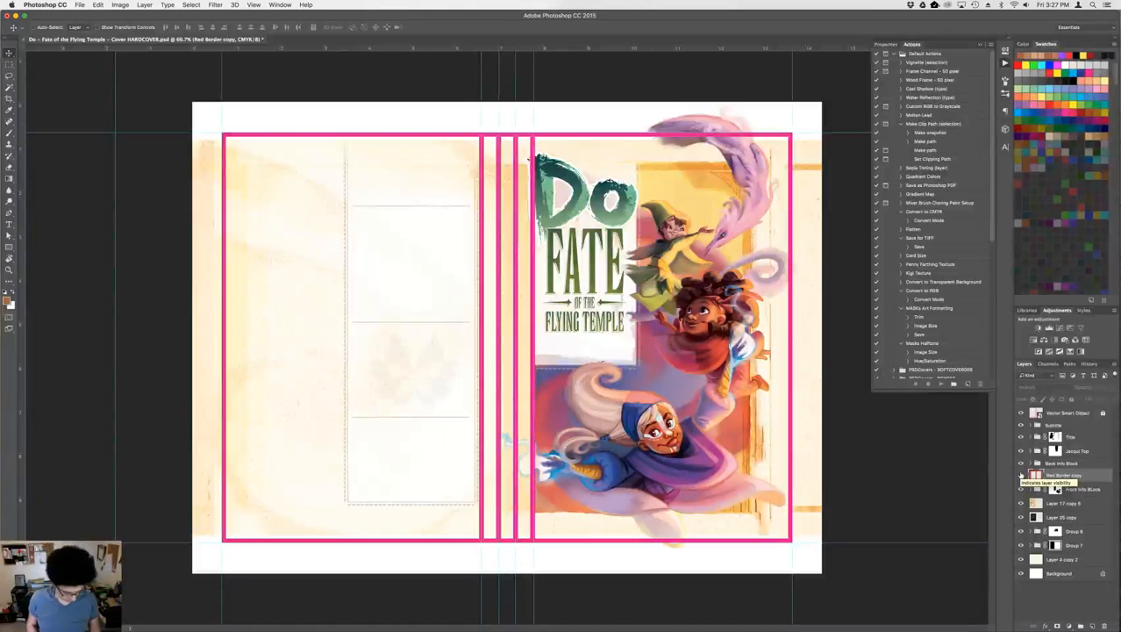
{"action": "left_click", "coordinate": [1021, 474]}
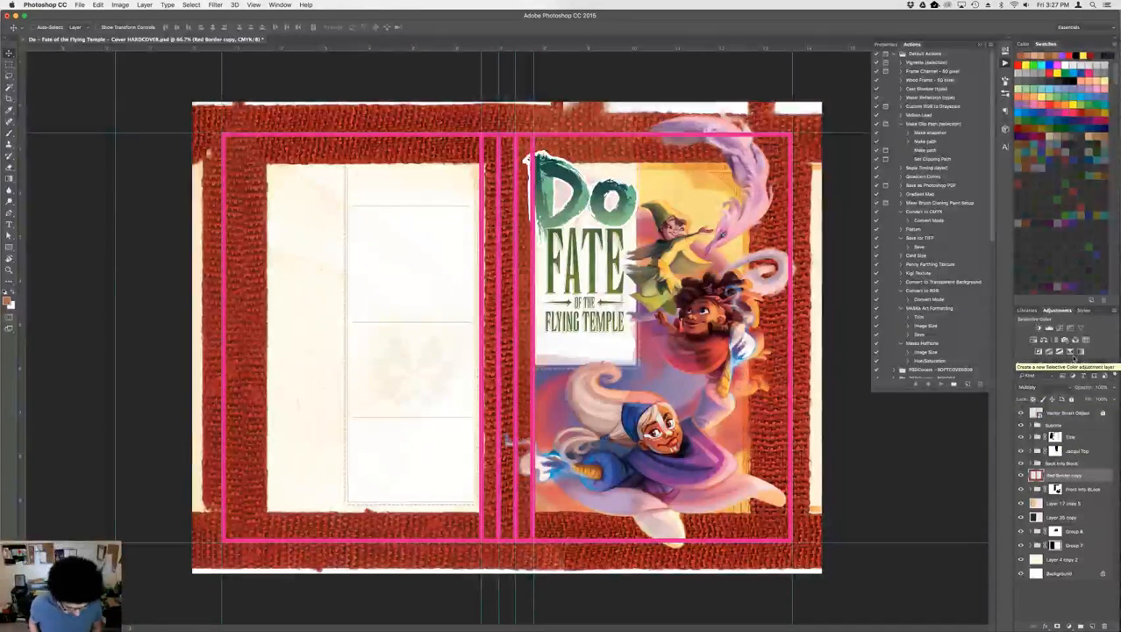
- Add the subtitle, title, character art and front info block groups to the layer selection, checking the characters' visibility
{"action": "left_click", "coordinate": [1072, 438]}
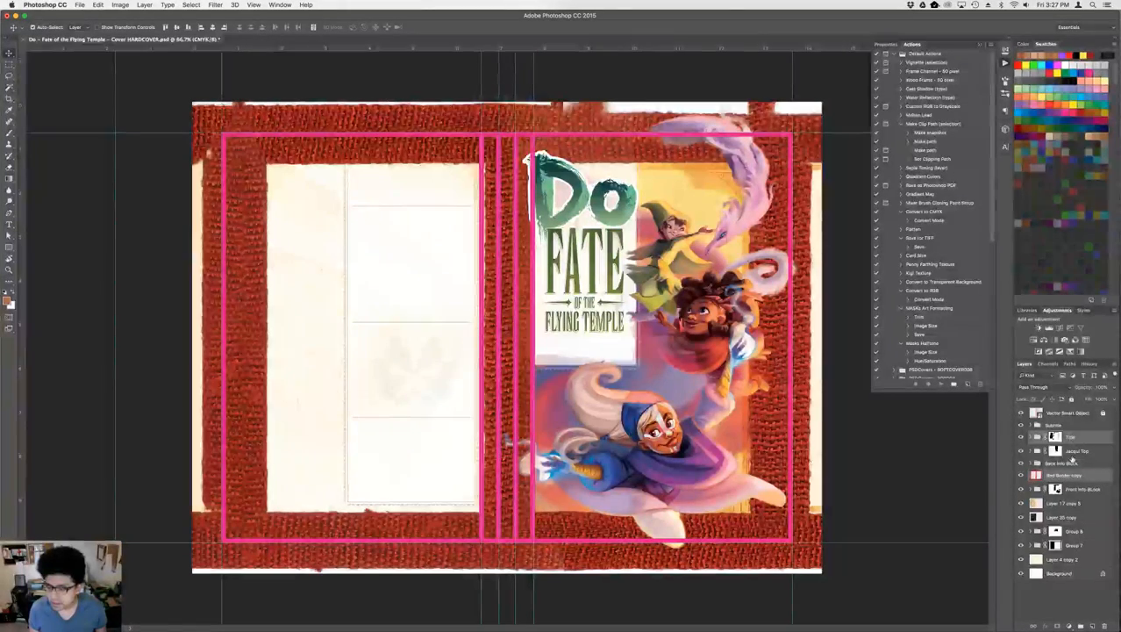
{"action": "left_click", "coordinate": [1020, 450]}
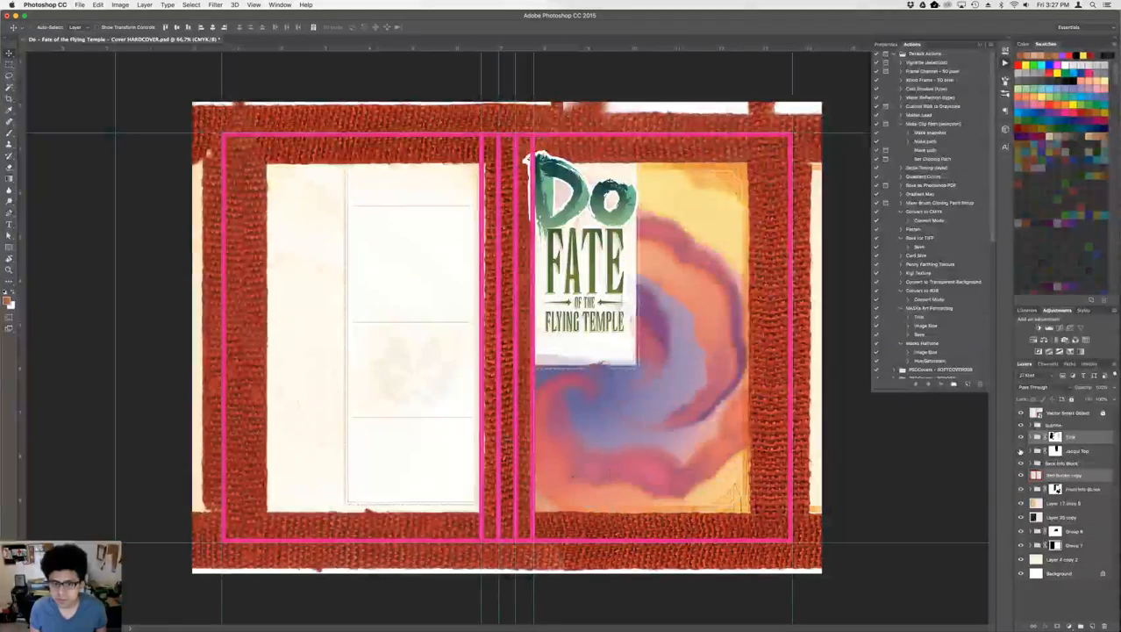
{"action": "left_click", "coordinate": [1021, 450]}
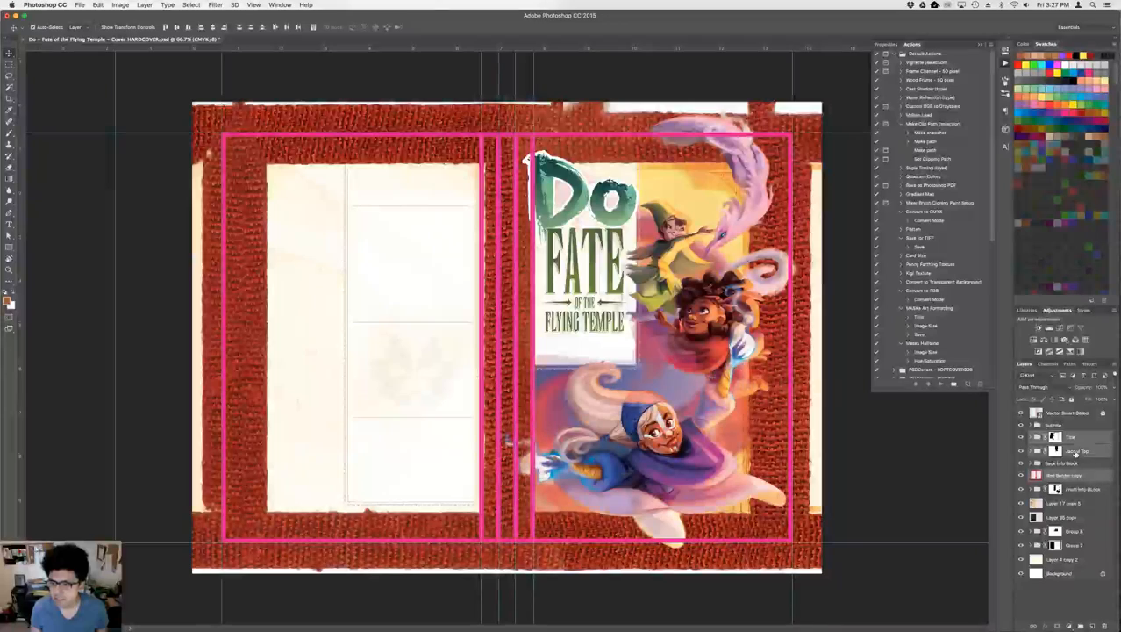
{"action": "left_click", "coordinate": [1032, 489]}
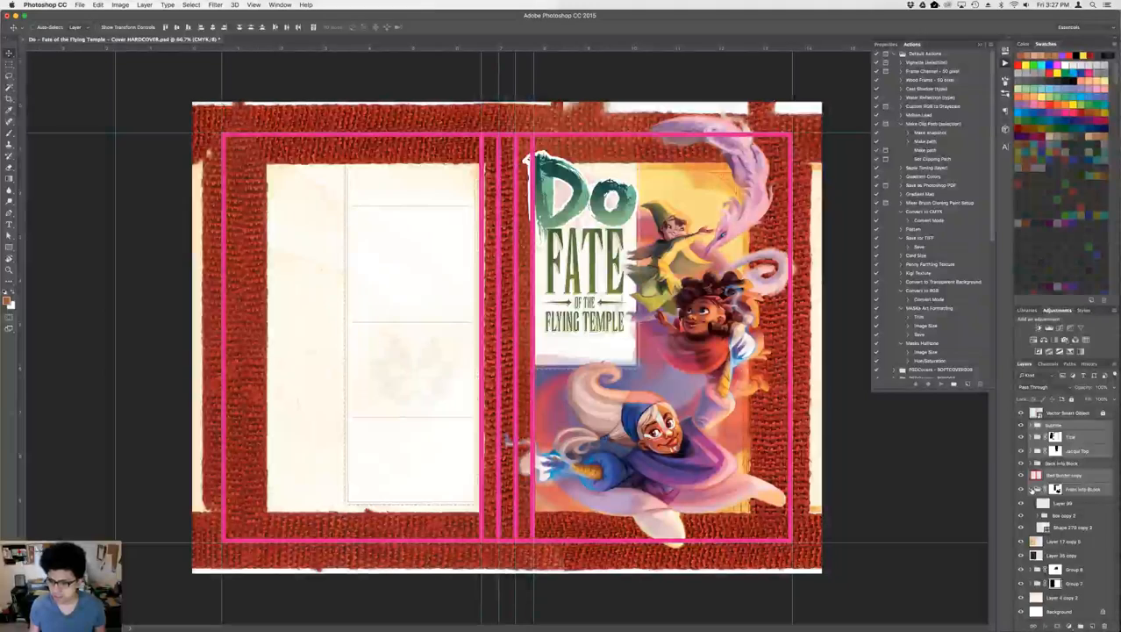
{"action": "left_click", "coordinate": [1031, 488]}
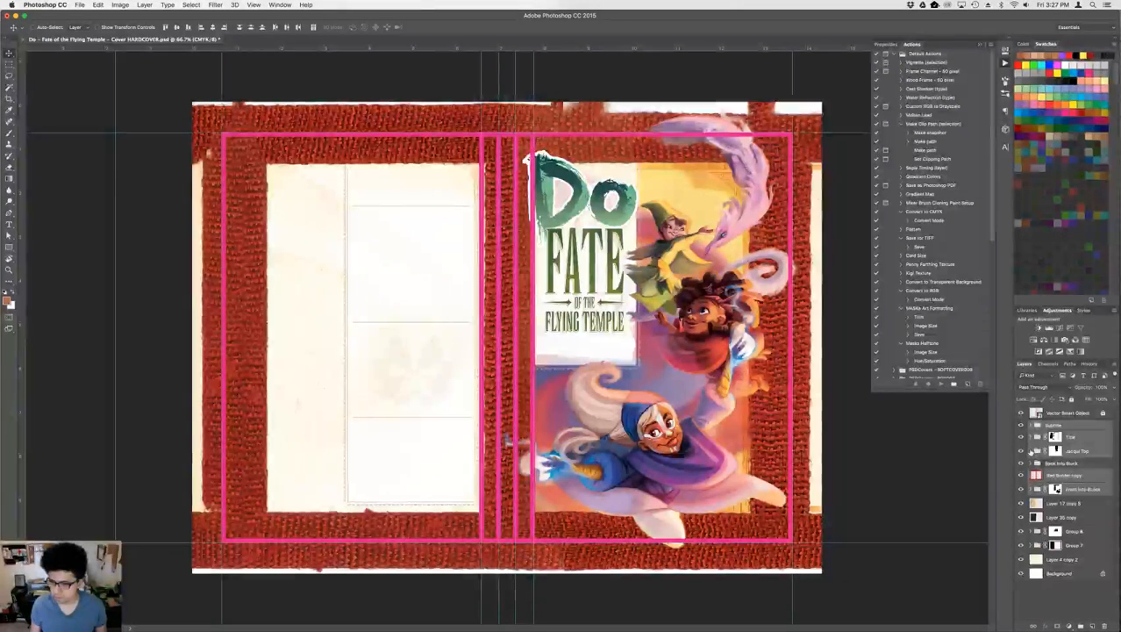
- Look through the contents of the character art, title and subtitle groups, leaving each group collapsed
{"action": "left_click", "coordinate": [1030, 451]}
{"action": "left_click", "coordinate": [1031, 451]}
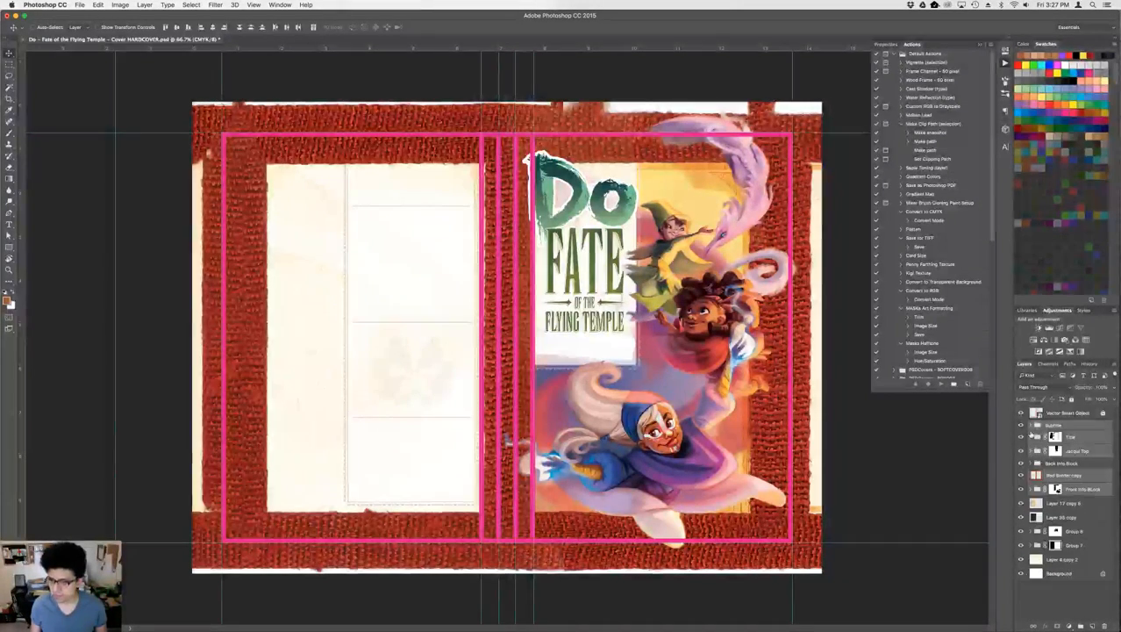
{"action": "left_click", "coordinate": [1032, 438]}
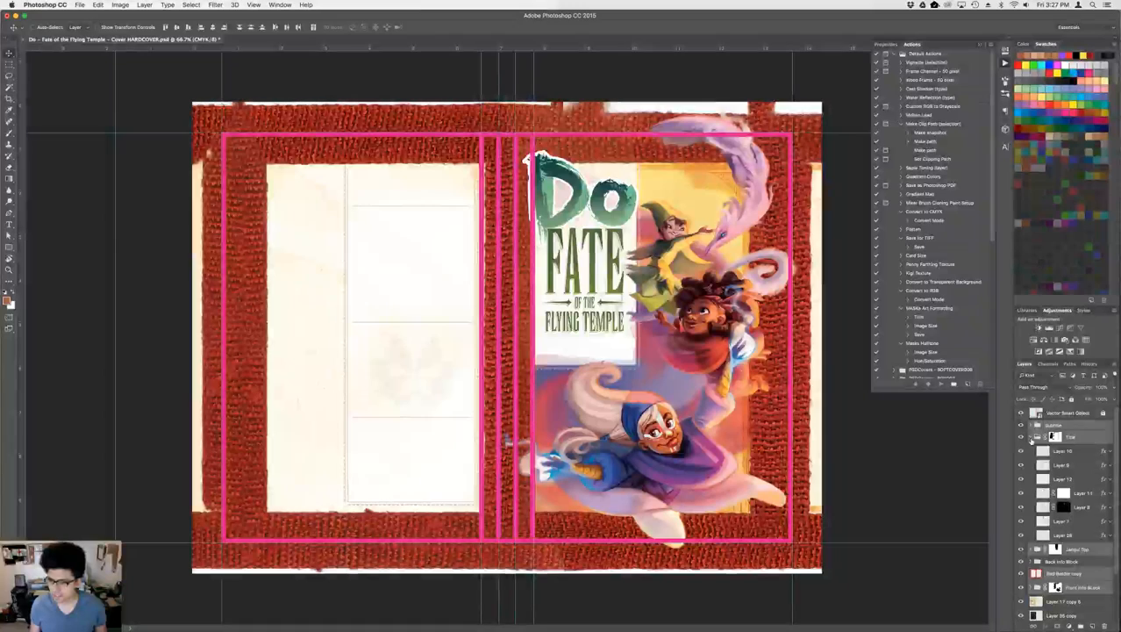
{"action": "left_click", "coordinate": [1032, 439]}
{"action": "left_click", "coordinate": [1032, 426]}
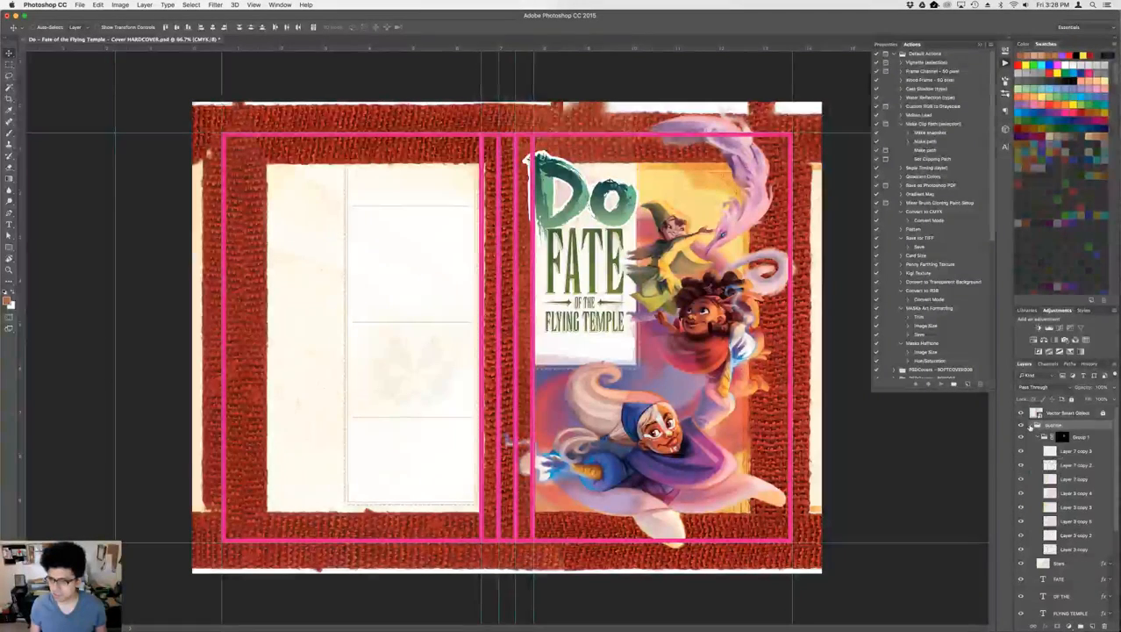
{"action": "left_click", "coordinate": [1031, 426]}
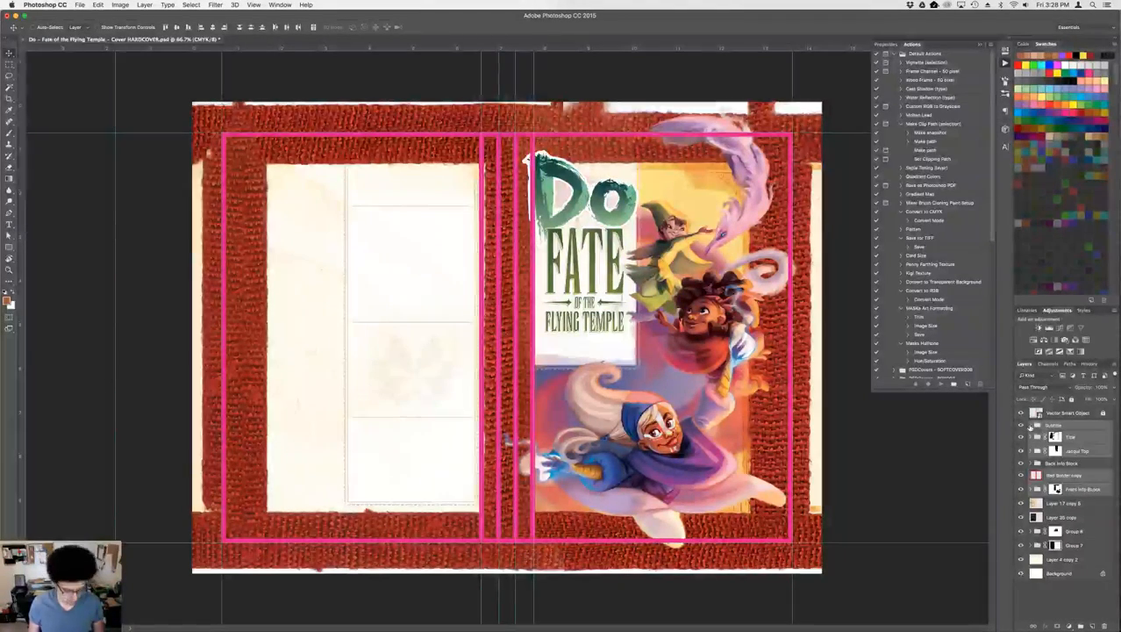
- Try shifting the selected title, character art, front info and red border layers slightly right, and return them to their previous position
{"action": "key", "text": "Right"}
{"action": "key", "text": "Right"}
{"action": "key", "text": "Right"}
{"action": "key", "text": "Right"}
{"action": "key", "text": "Right"}
{"action": "key", "text": "Right"}
{"action": "key", "text": "Right"}
{"action": "key", "text": "Right"}
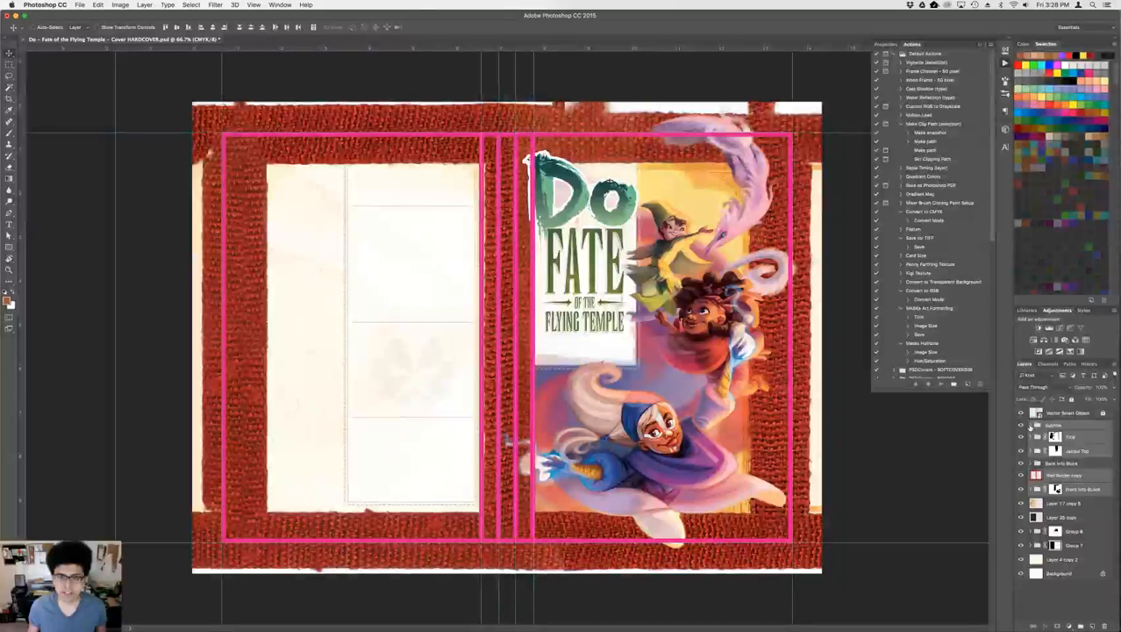
{"action": "key", "text": "Right"}
{"action": "key", "text": "Right"}
{"action": "key", "text": "Right"}
{"action": "key", "text": "Right"}
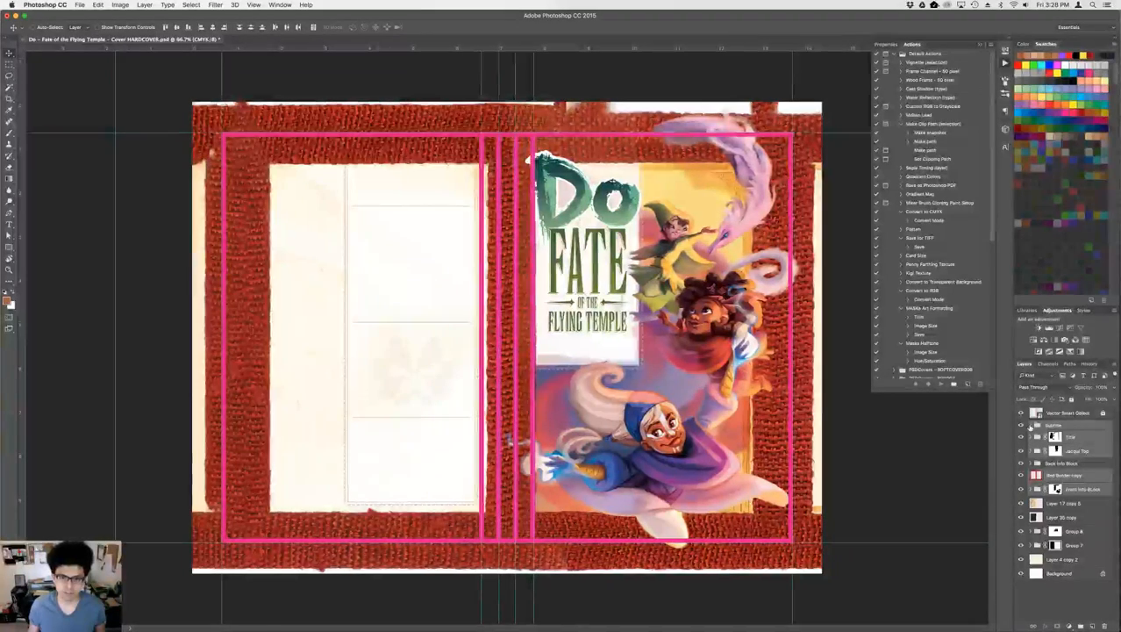
{"action": "key", "text": "Right"}
{"action": "key", "text": "Right"}
{"action": "key", "text": "Right"}
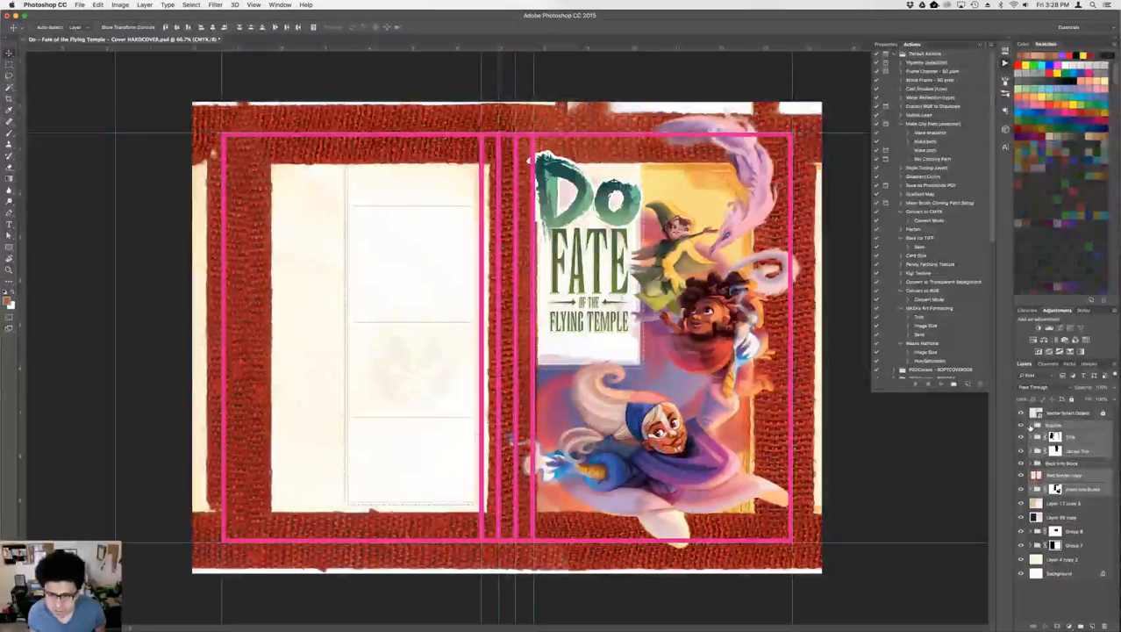
{"action": "key", "text": "shift+Left"}
{"action": "key", "text": "shift+Left"}
{"action": "key", "text": "shift+Left"}
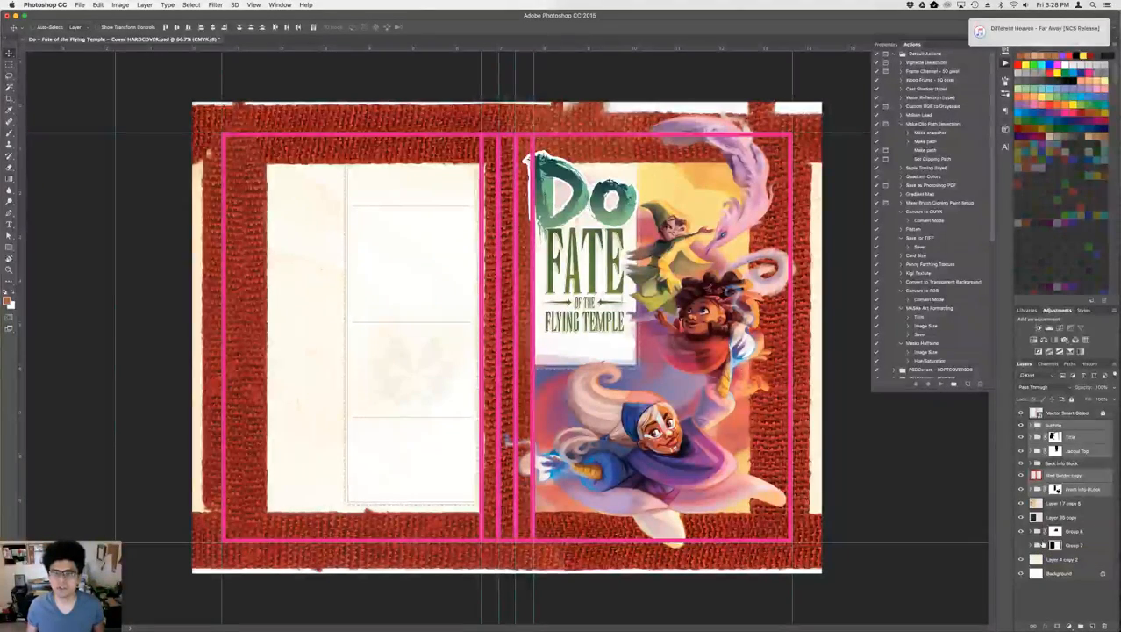
- Move the selected front cover groups and the Red Border copy layer right, clearing the template's spine lines
{"action": "key", "text": "shift+Right"}
{"action": "key", "text": "shift+Right"}
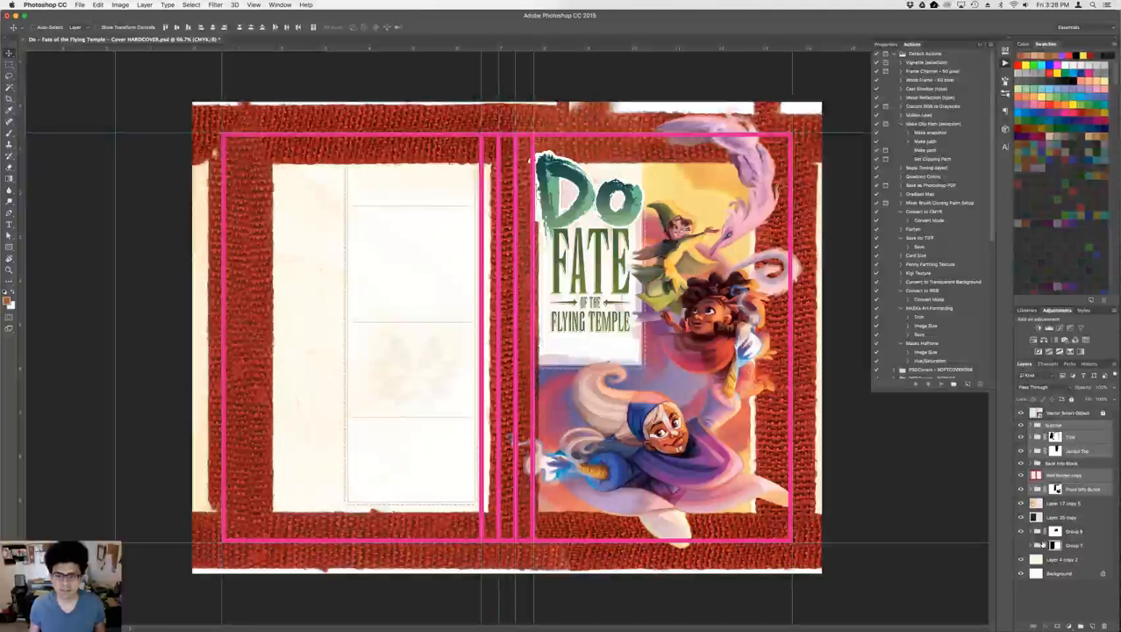
{"action": "key", "text": "shift+Right"}
{"action": "key", "text": "shift+Right"}
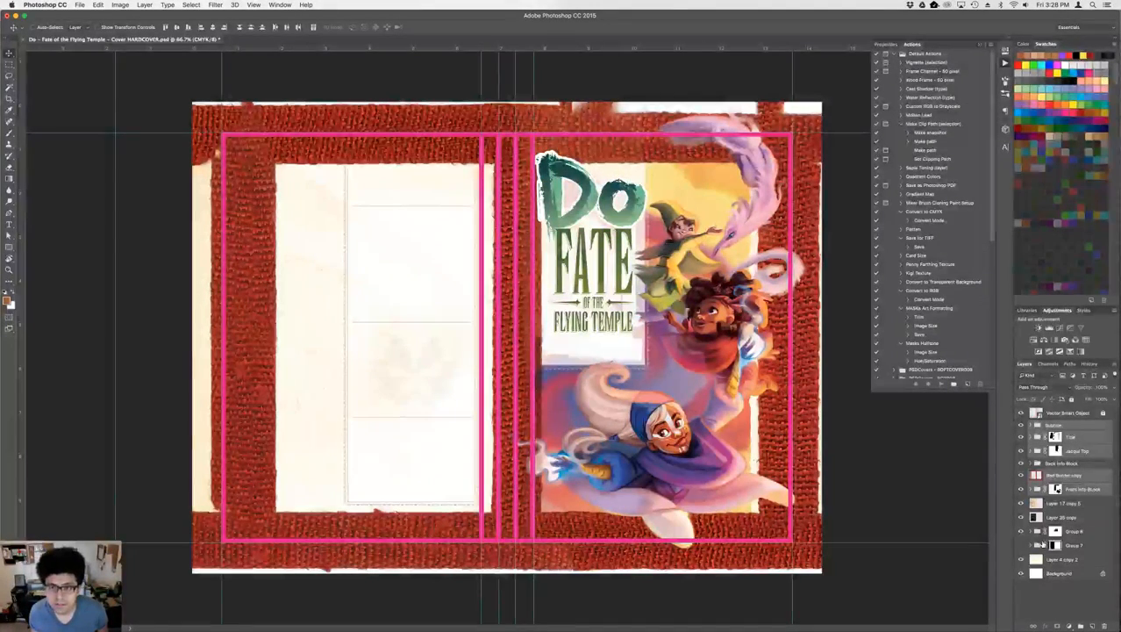
{"action": "key", "text": "shift+Right"}
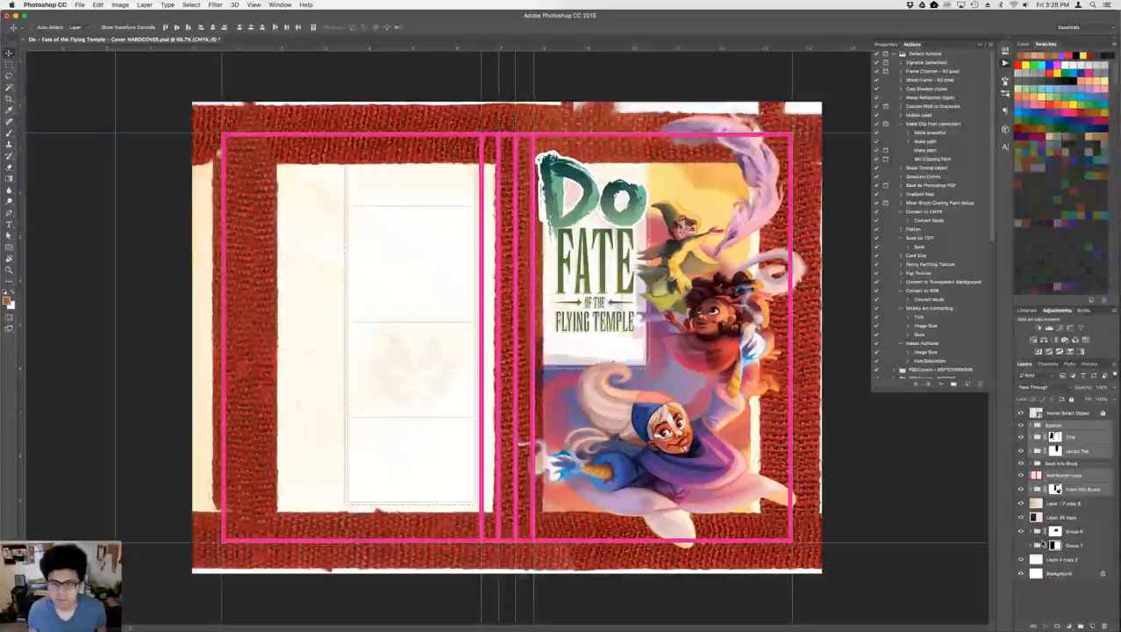
- Fine-tune the selected front cover art and border farther right, checking their spacing against the template's spine and outer edge
{"action": "key", "text": "super+equal"}
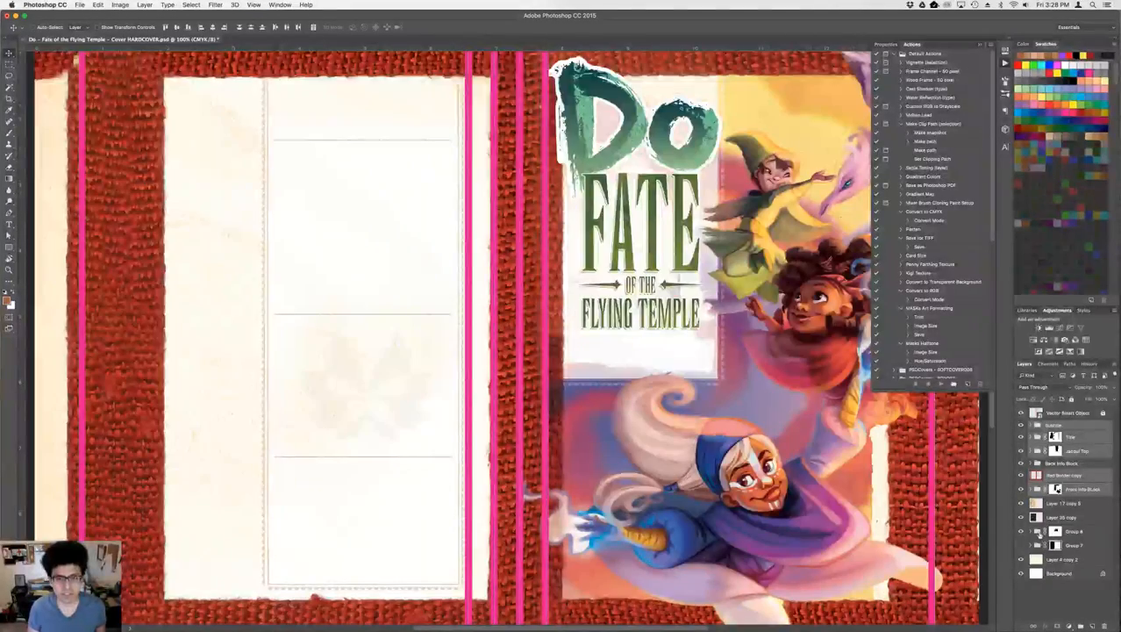
{"action": "scroll", "coordinate": [894, 532], "scroll_direction": "right", "scroll_amount": 5}
{"action": "scroll", "coordinate": [893, 532], "scroll_direction": "down", "scroll_amount": 1}
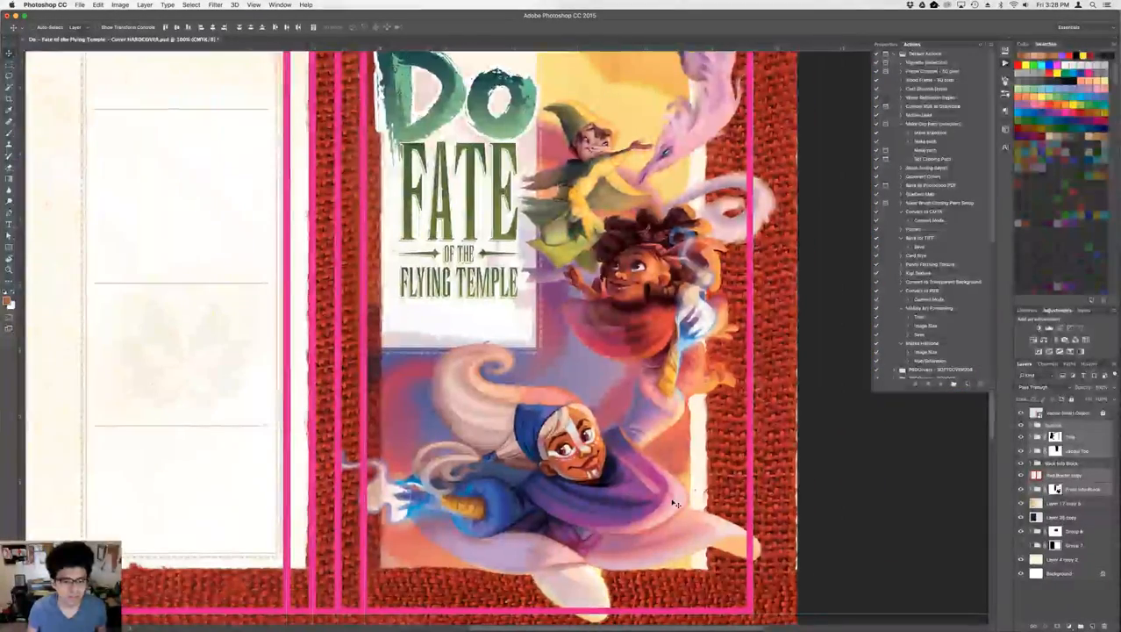
{"action": "key", "text": "shift+Right"}
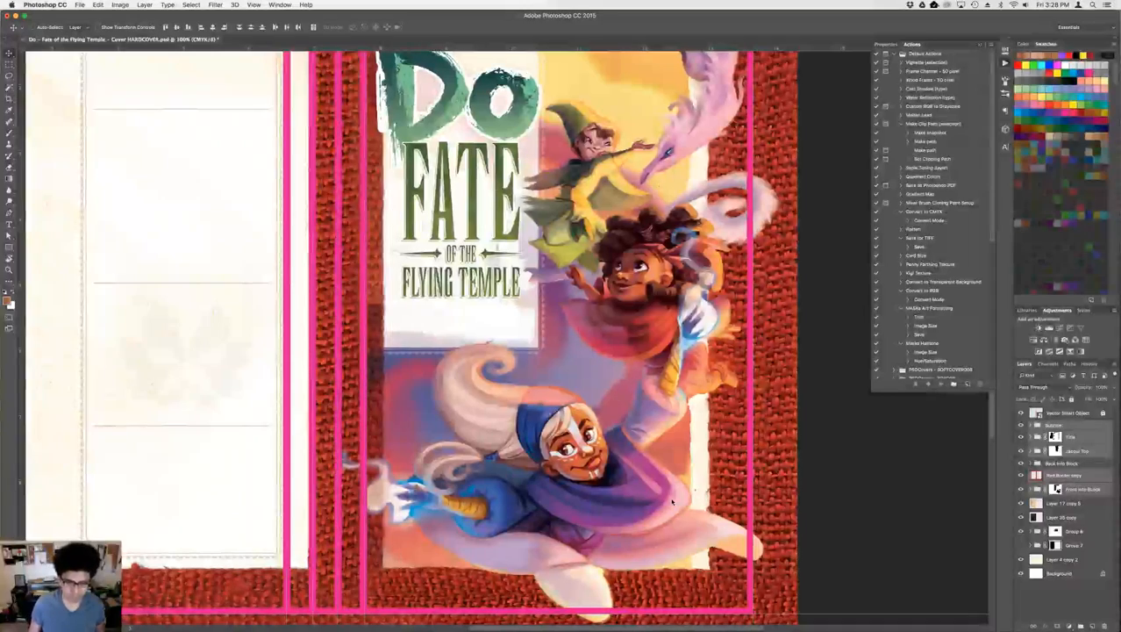
{"action": "key", "text": "Right"}
{"action": "key", "text": "shift+Right"}
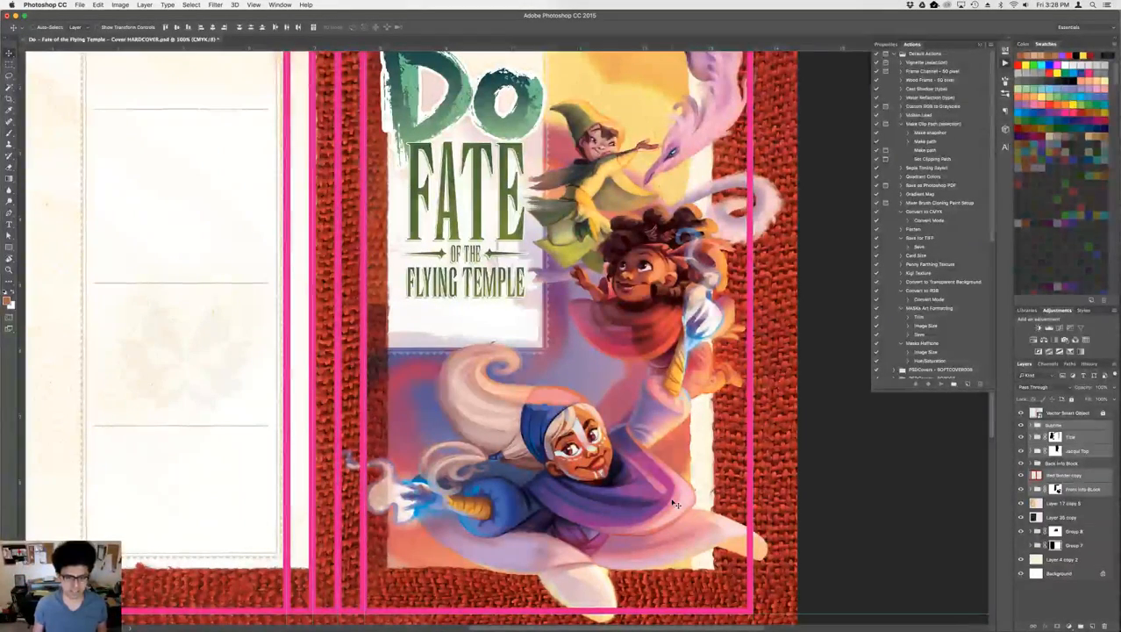
{"action": "key", "text": "shift+Right"}
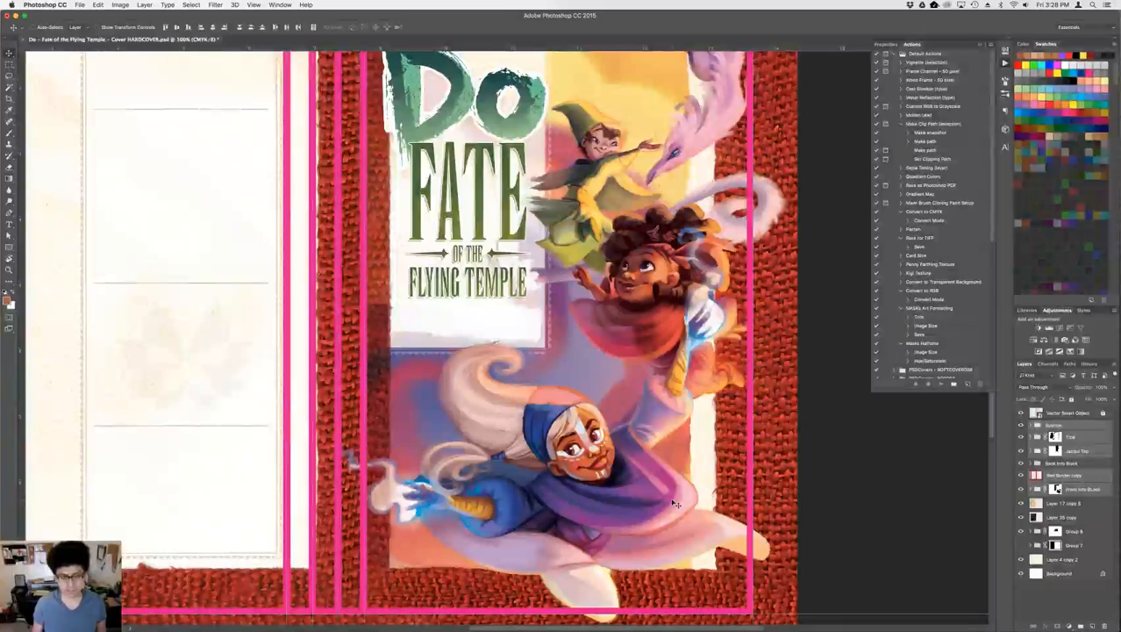
{"action": "scroll", "coordinate": [743, 409], "scroll_direction": "up", "scroll_amount": 4}
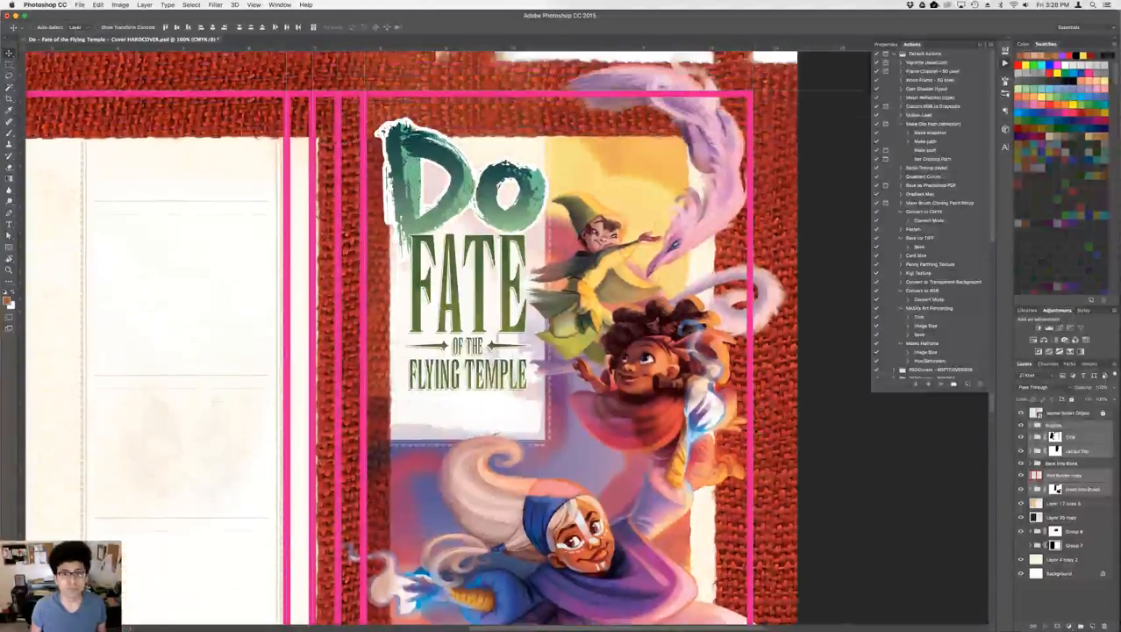
{"action": "scroll", "coordinate": [760, 432], "scroll_direction": "down", "scroll_amount": 4}
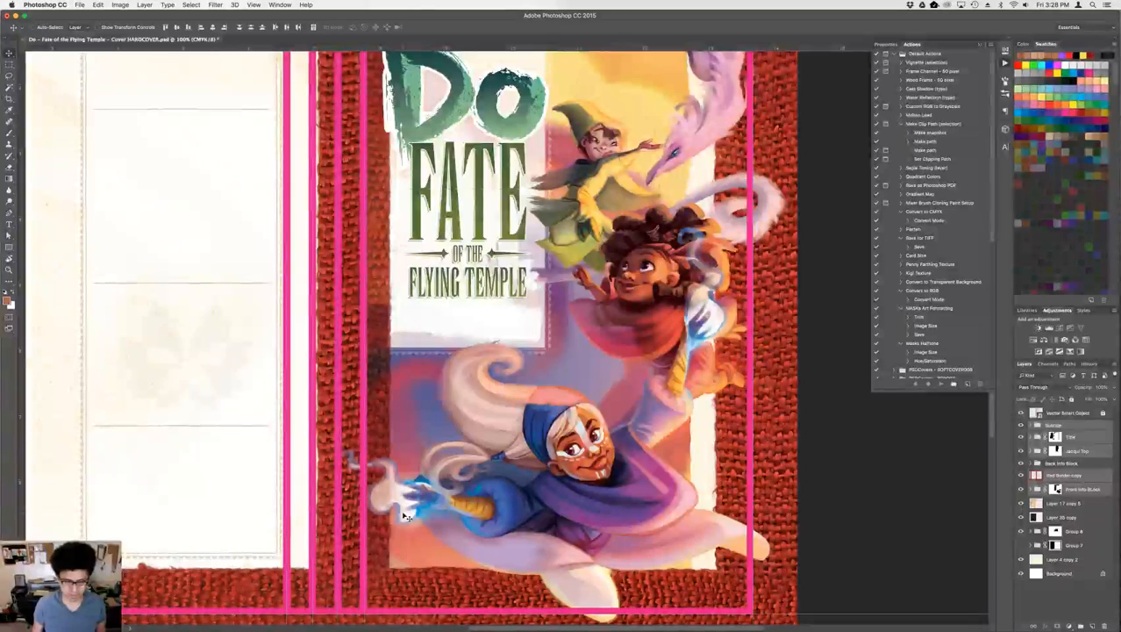
{"action": "key", "text": "Right"}
{"action": "key", "text": "Right"}
{"action": "key", "text": "Right"}
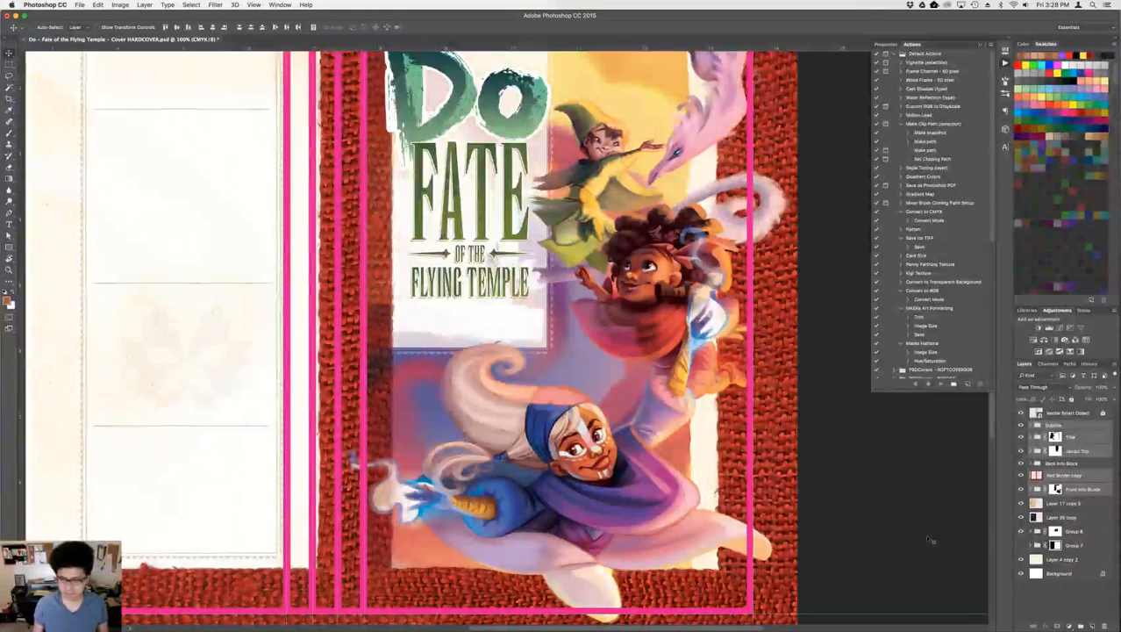
- Toggle the visibility of Group 7 and Group 6 to check which background artwork each one holds
{"action": "left_click", "coordinate": [1072, 475]}
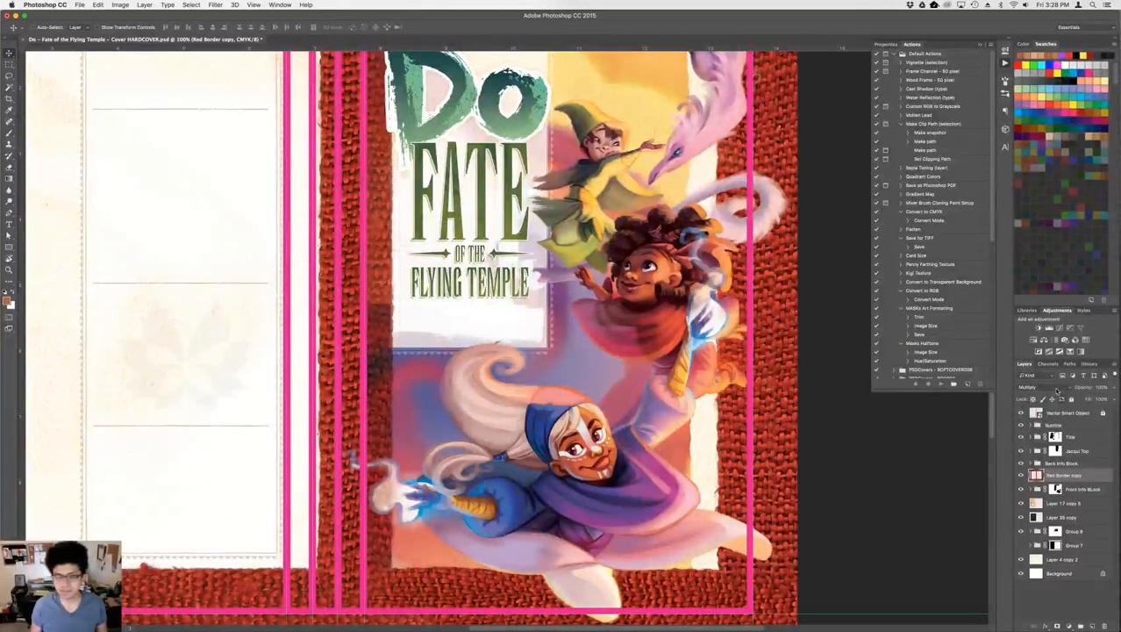
{"action": "left_click", "coordinate": [1054, 545]}
{"action": "left_click", "coordinate": [1021, 546]}
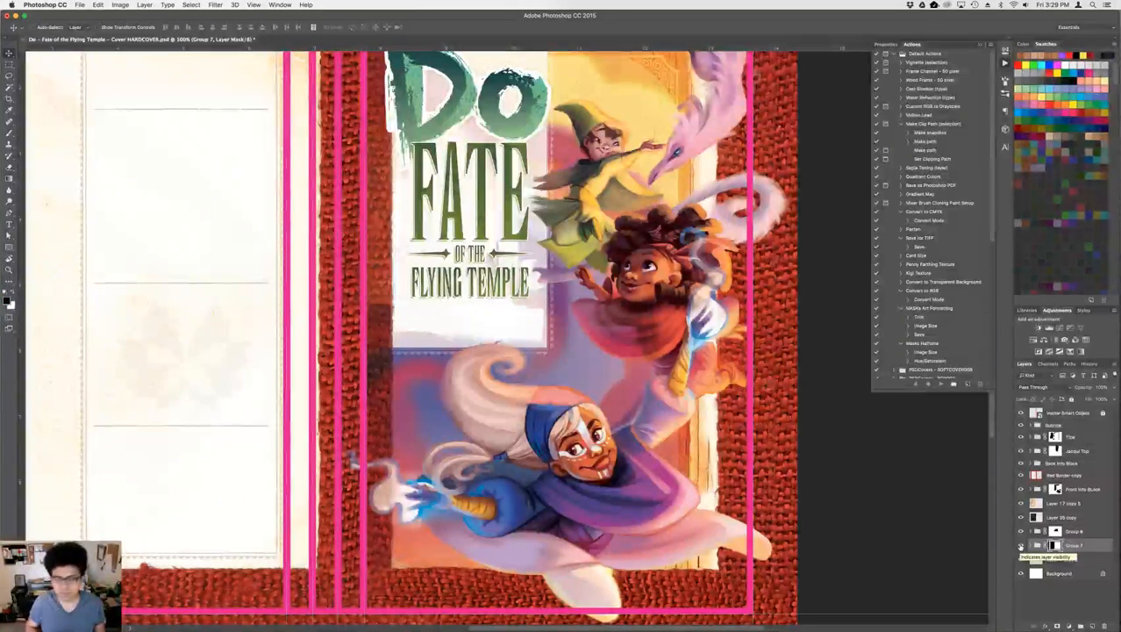
{"action": "left_click", "coordinate": [1055, 531]}
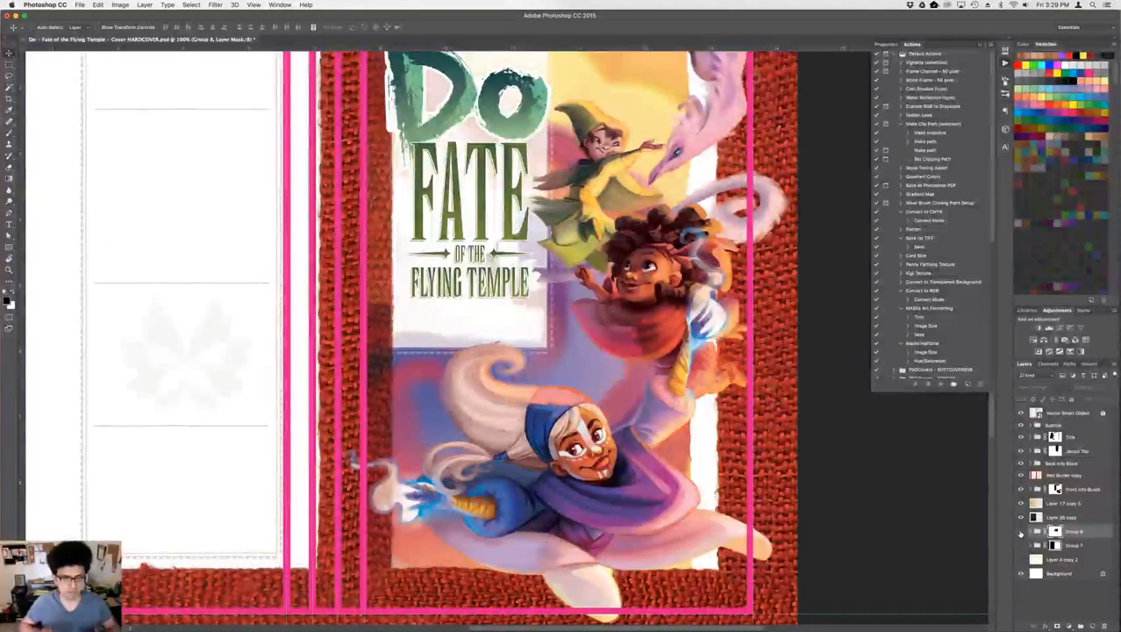
{"action": "left_click", "coordinate": [1020, 531]}
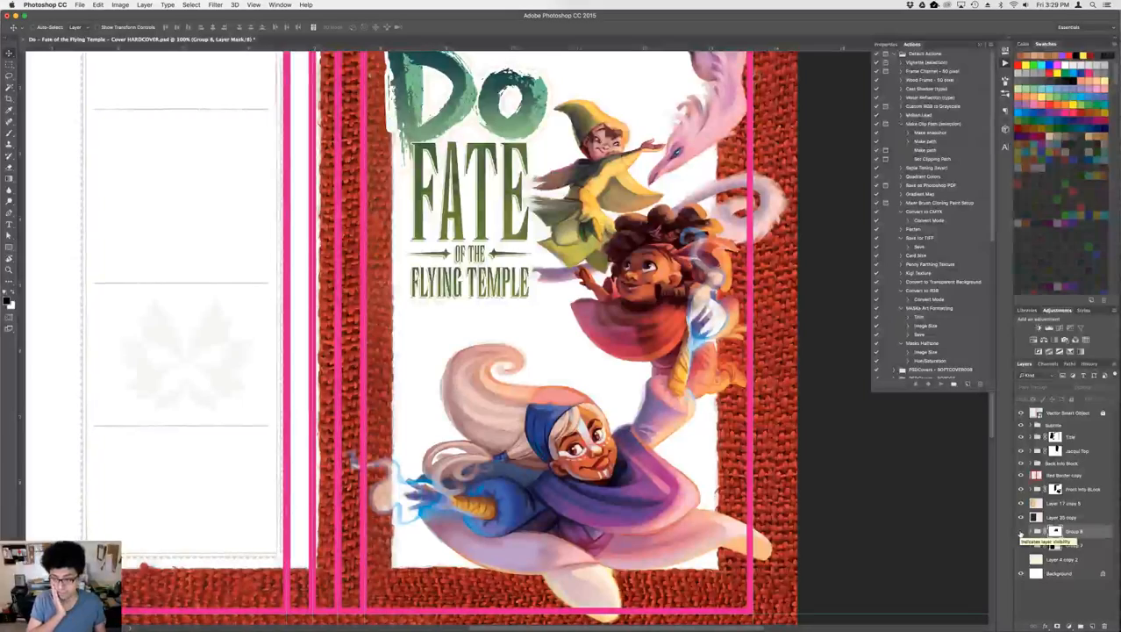
{"action": "left_click", "coordinate": [1020, 532]}
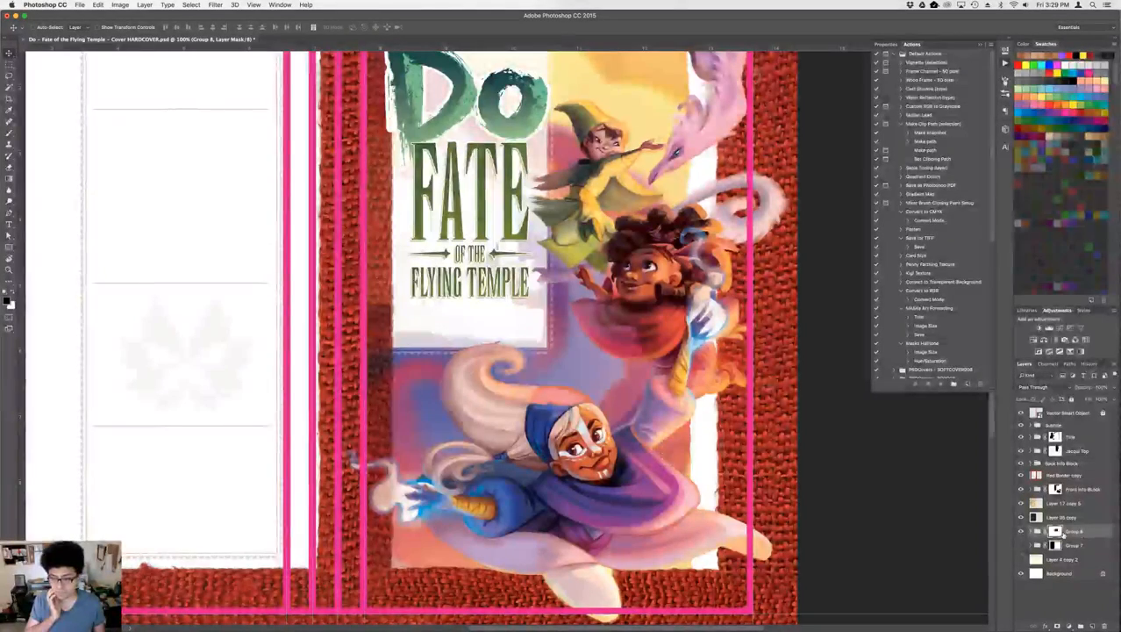
- Load Group 6's layer mask as a selection to inspect its area, clear the selection, and select Group 6 itself
{"action": "left_click", "coordinate": [1056, 531], "text": "super"}
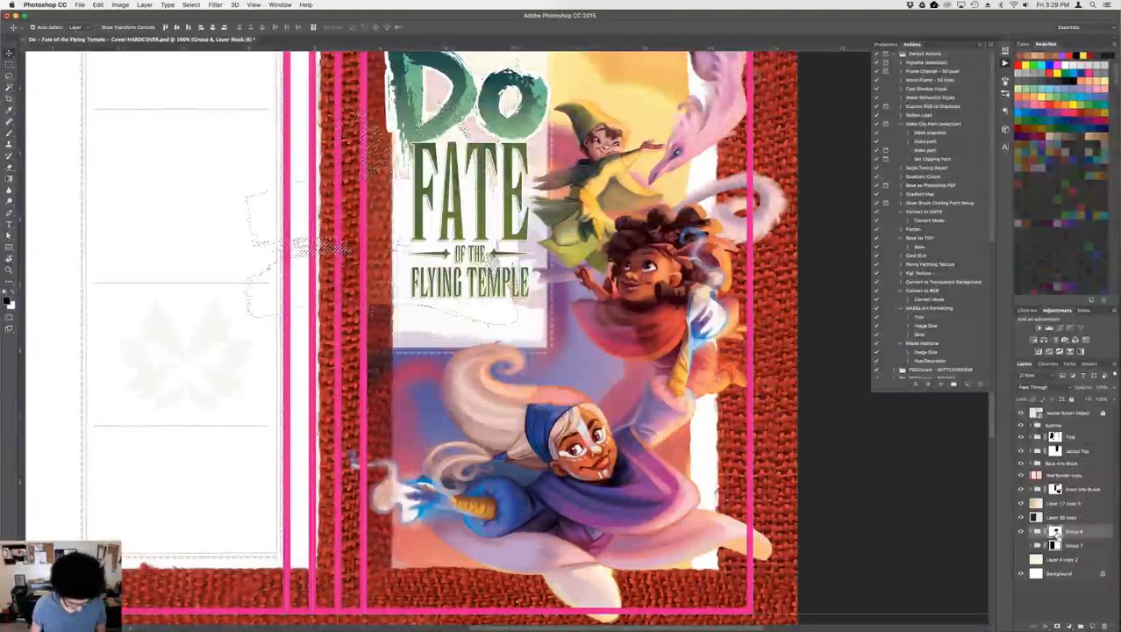
{"action": "key", "text": "super+d"}
{"action": "left_click", "coordinate": [1072, 533]}
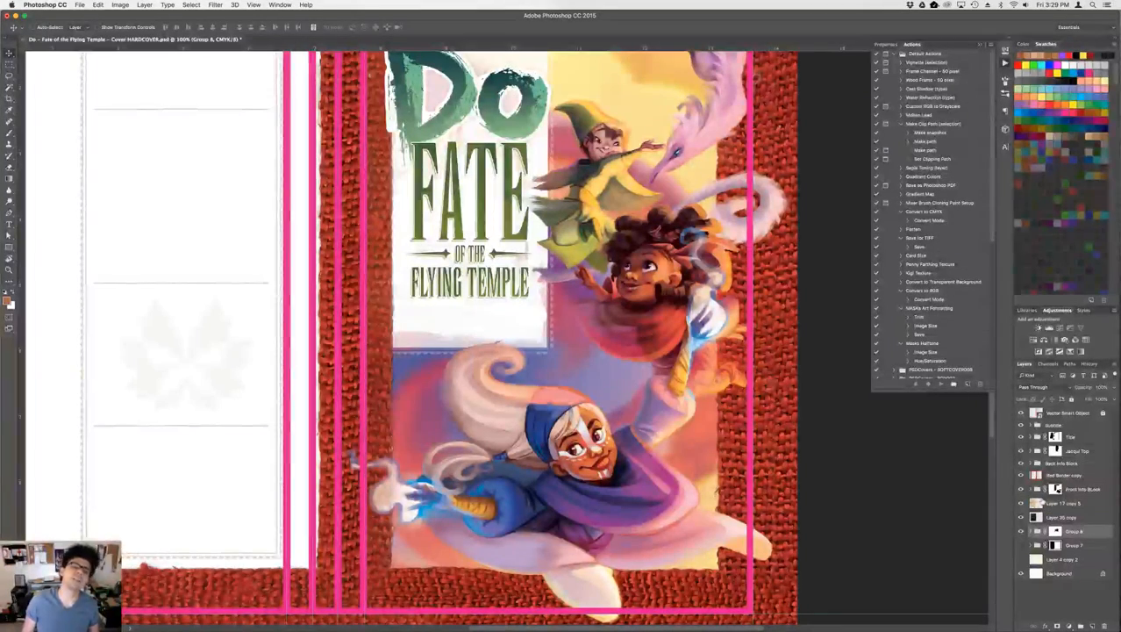
- Show and expand Group 7, look through its Layer 4 copies, and select the group's layer mask
{"action": "left_click", "coordinate": [1020, 545]}
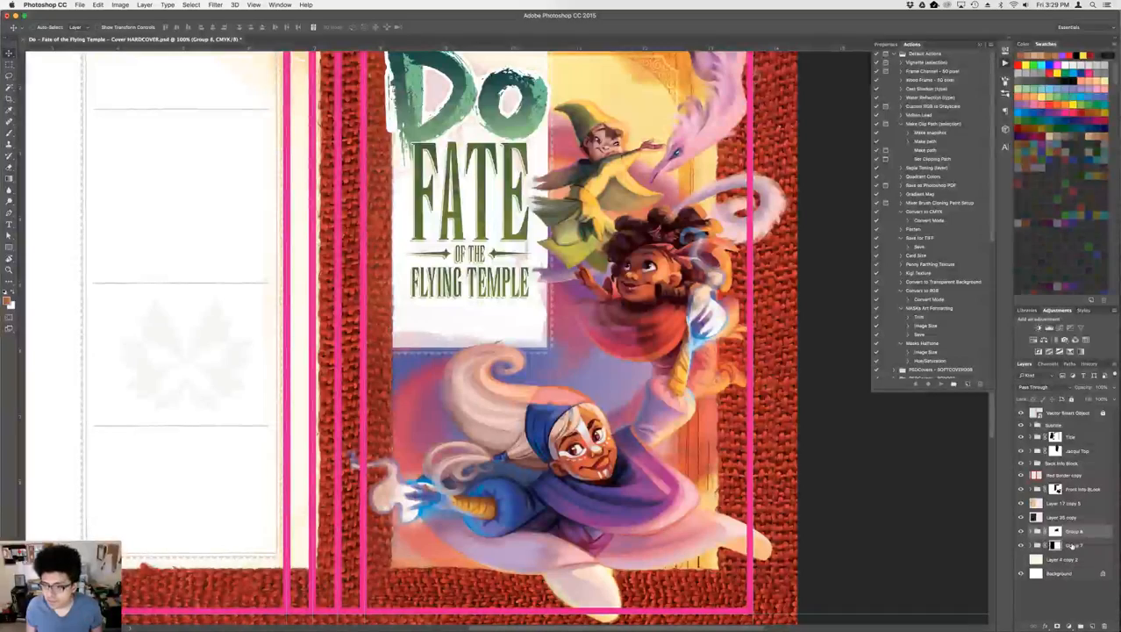
{"action": "left_click", "coordinate": [1055, 545]}
{"action": "left_click", "coordinate": [1032, 545]}
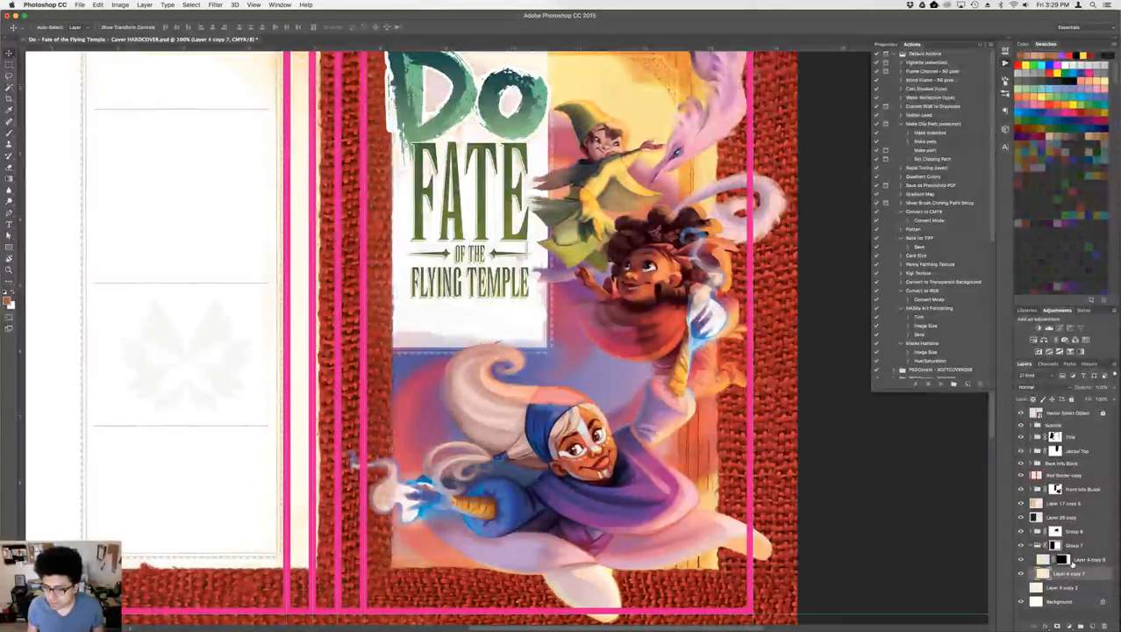
{"action": "left_click", "coordinate": [1072, 564]}
{"action": "left_click", "coordinate": [1069, 573]}
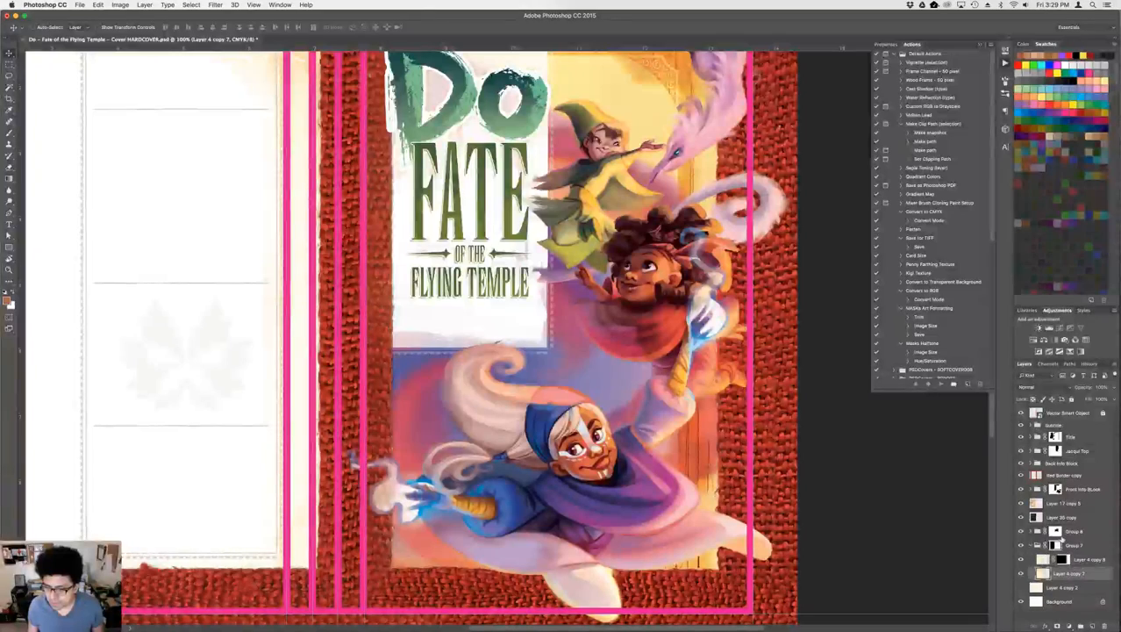
{"action": "left_click", "coordinate": [1055, 545]}
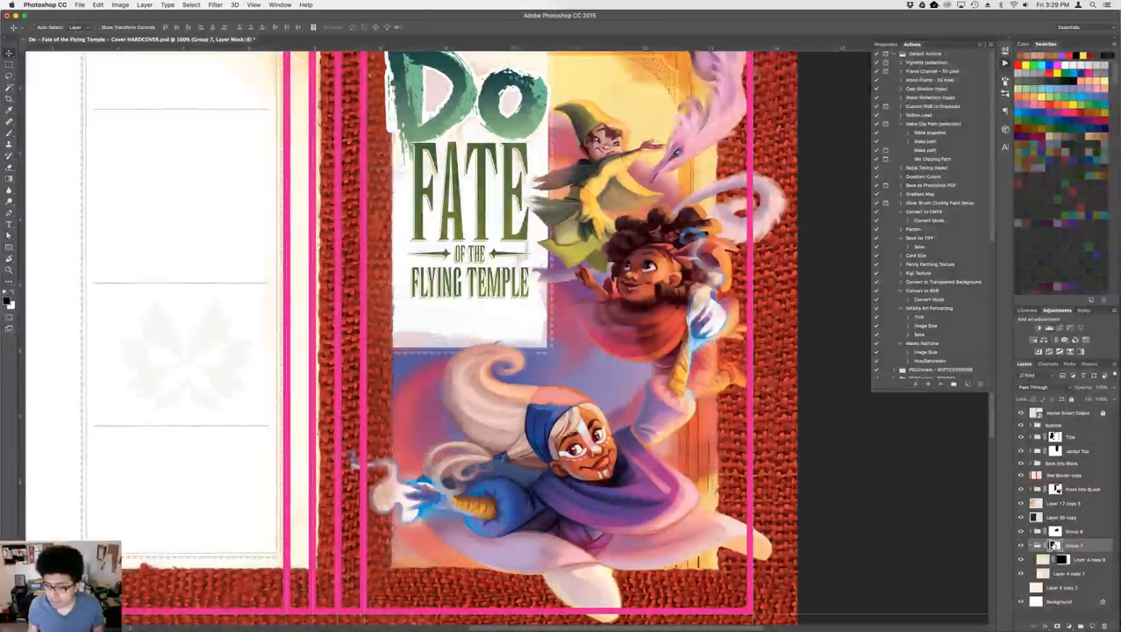
- Brush on the Layer 4 copy 8 mask to cover the ornamental frame lines along the front cover's outer edge
{"action": "key", "text": "b"}
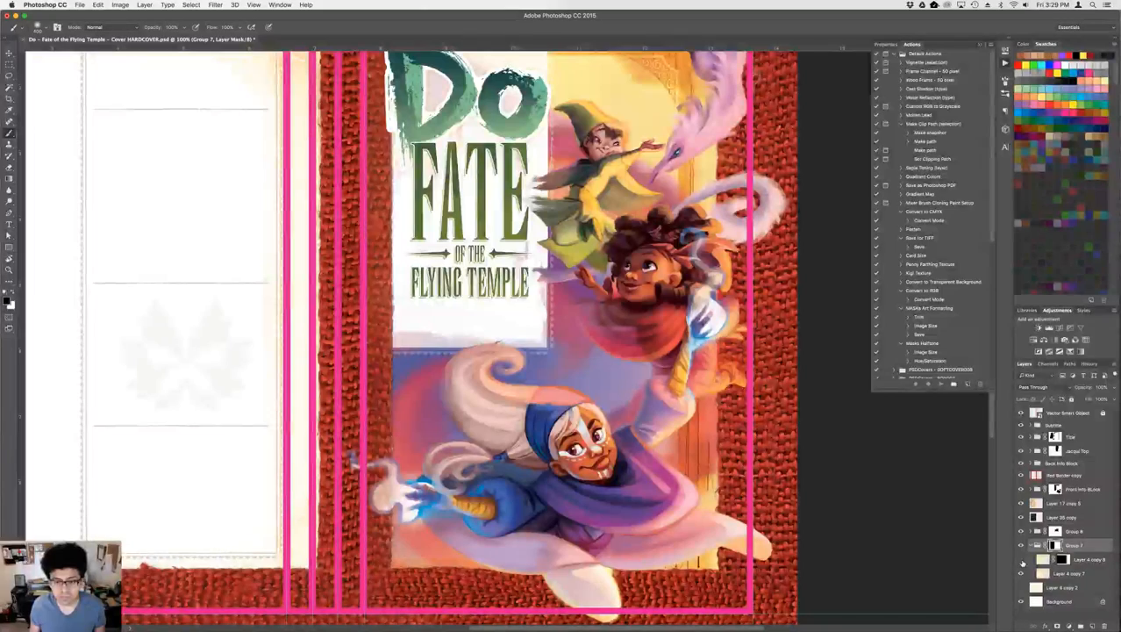
{"action": "left_click", "coordinate": [1062, 559]}
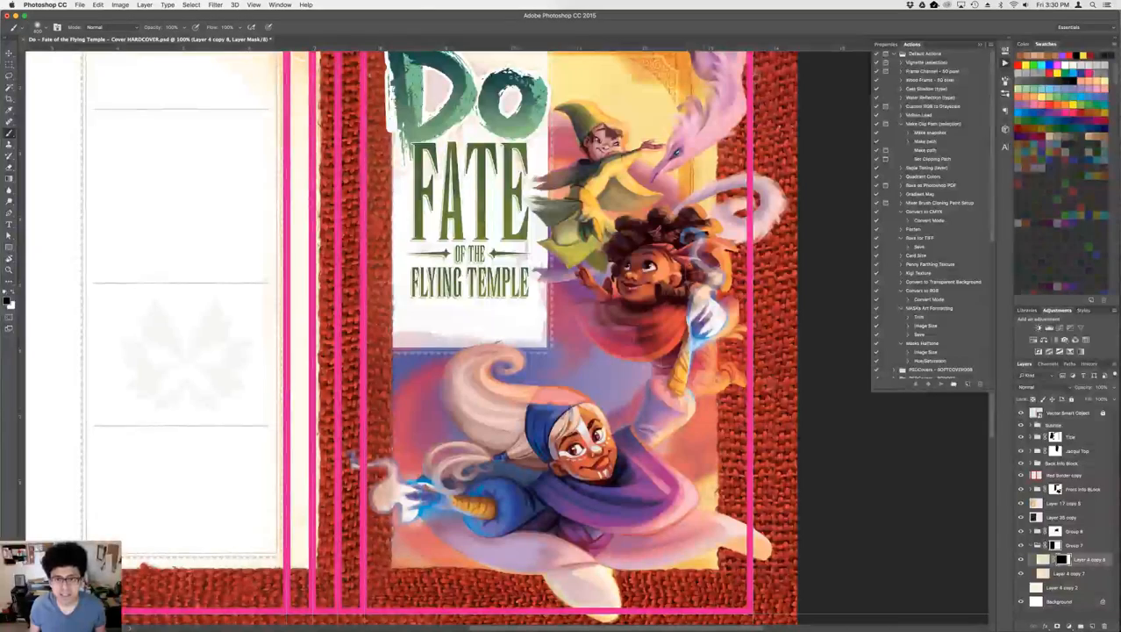
{"action": "left_click_drag", "start_coordinate": [689, 154], "coordinate": [671, 311]}
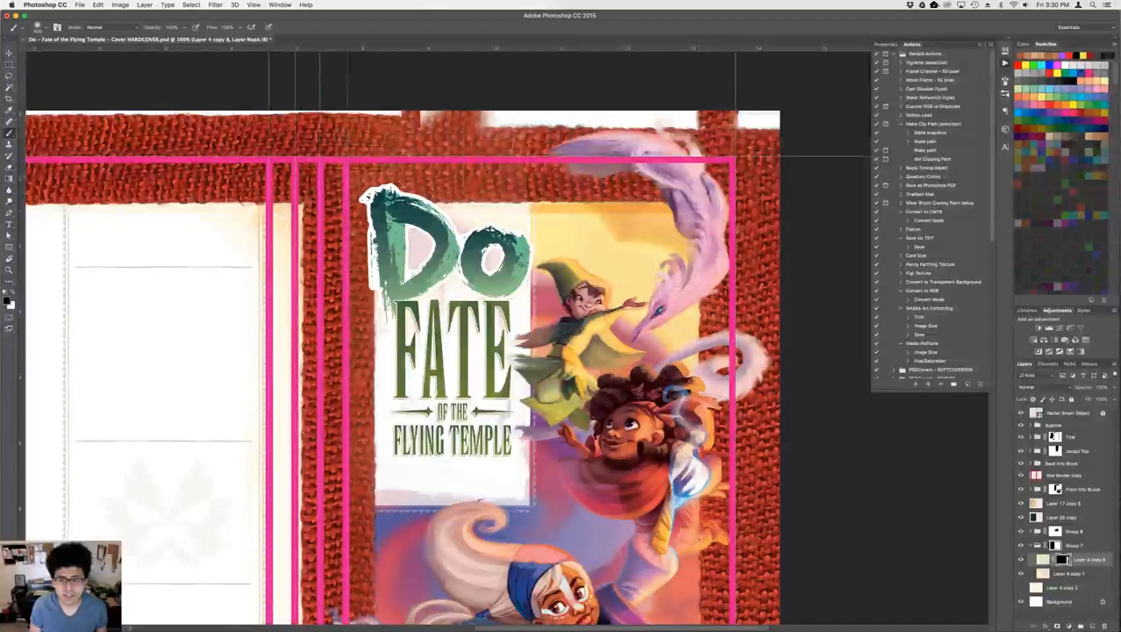
{"action": "scroll", "coordinate": [707, 393], "scroll_direction": "down", "scroll_amount": 5}
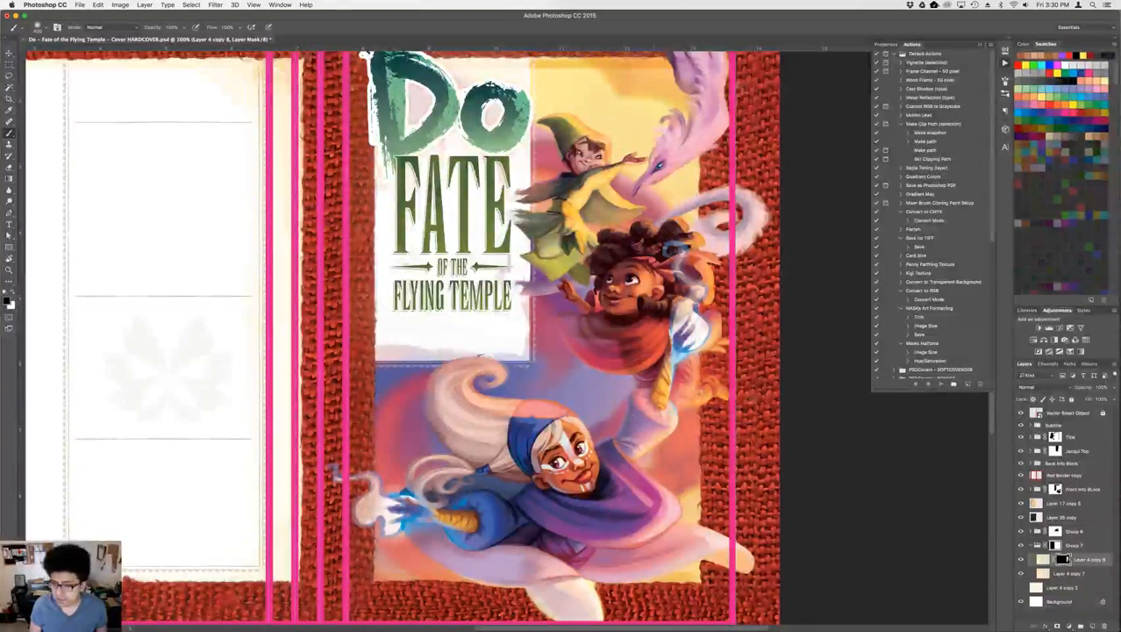
- Hide the Red Border copy layer and select Layer 4 copy 7 by picking the exposed parchment background on the canvas
{"action": "key", "text": "v"}
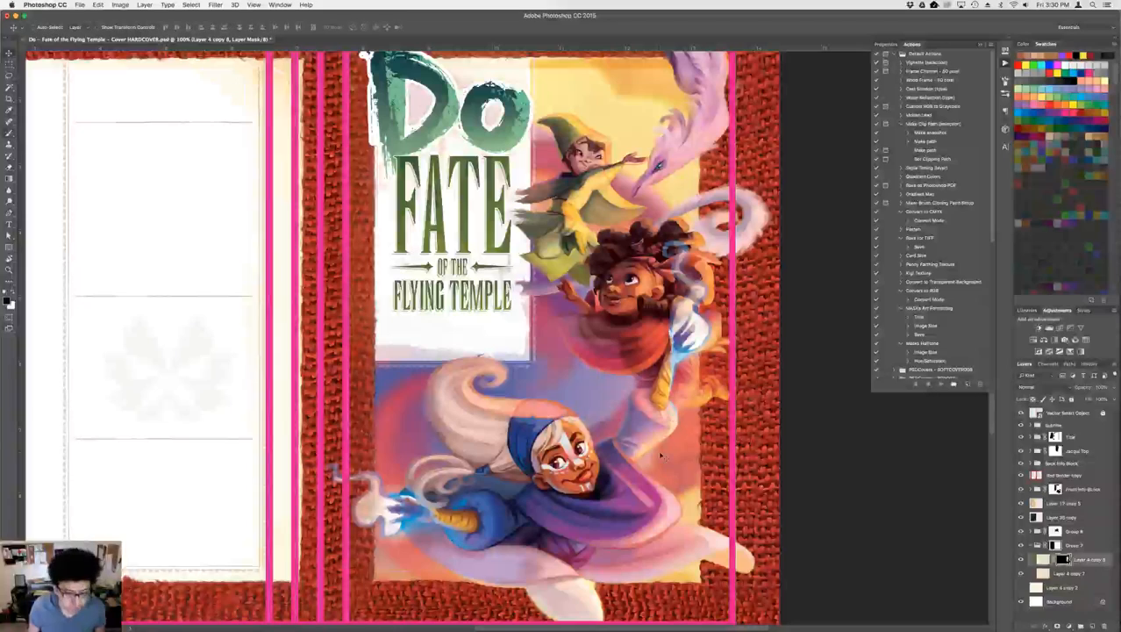
{"action": "left_click", "coordinate": [389, 565], "text": "super"}
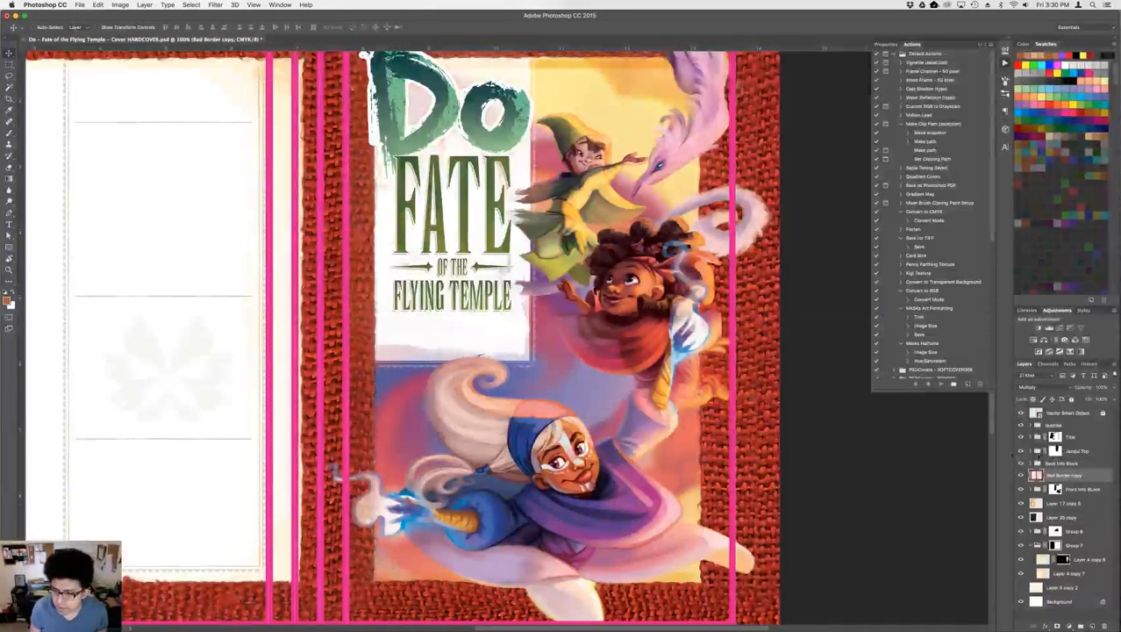
{"action": "left_click", "coordinate": [1020, 475]}
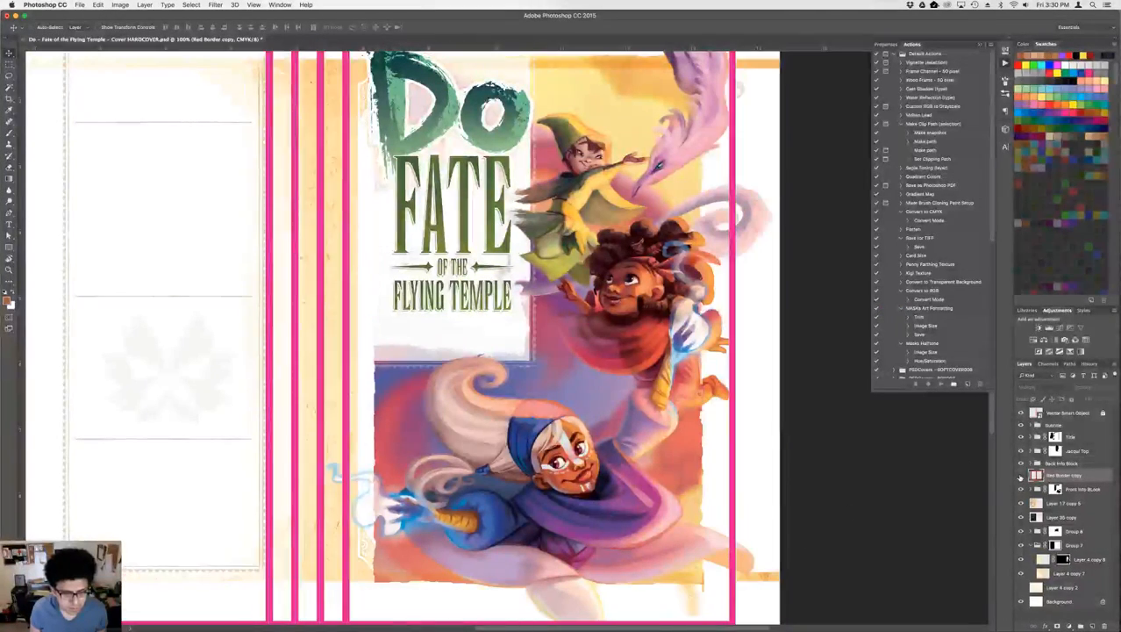
{"action": "left_click", "coordinate": [361, 558], "text": "super"}
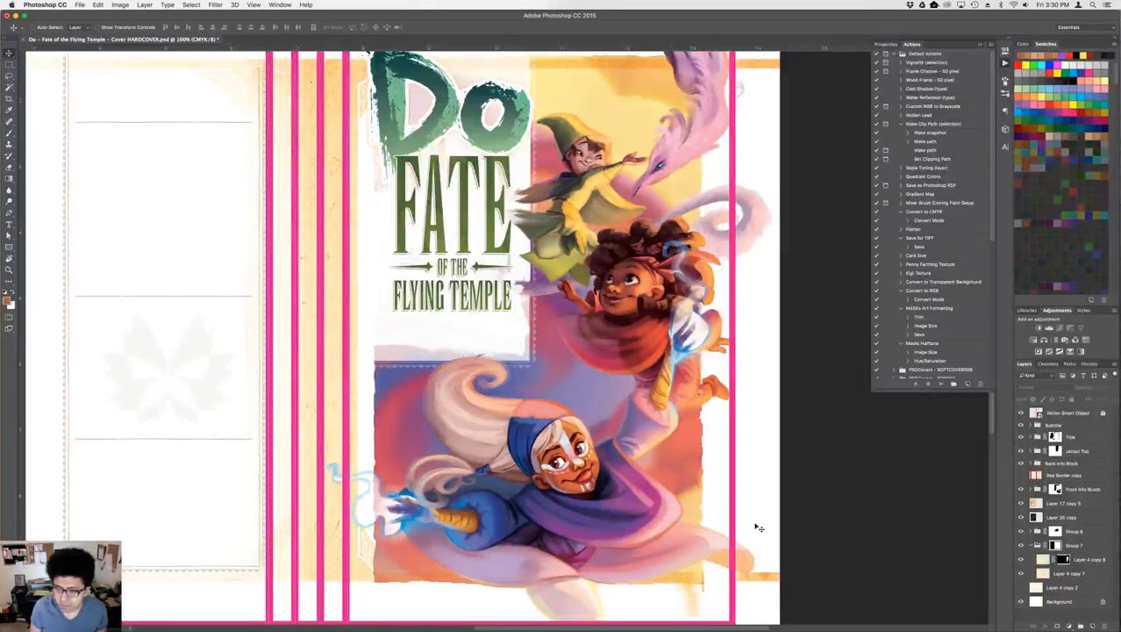
{"action": "left_click", "coordinate": [349, 575], "text": "super"}
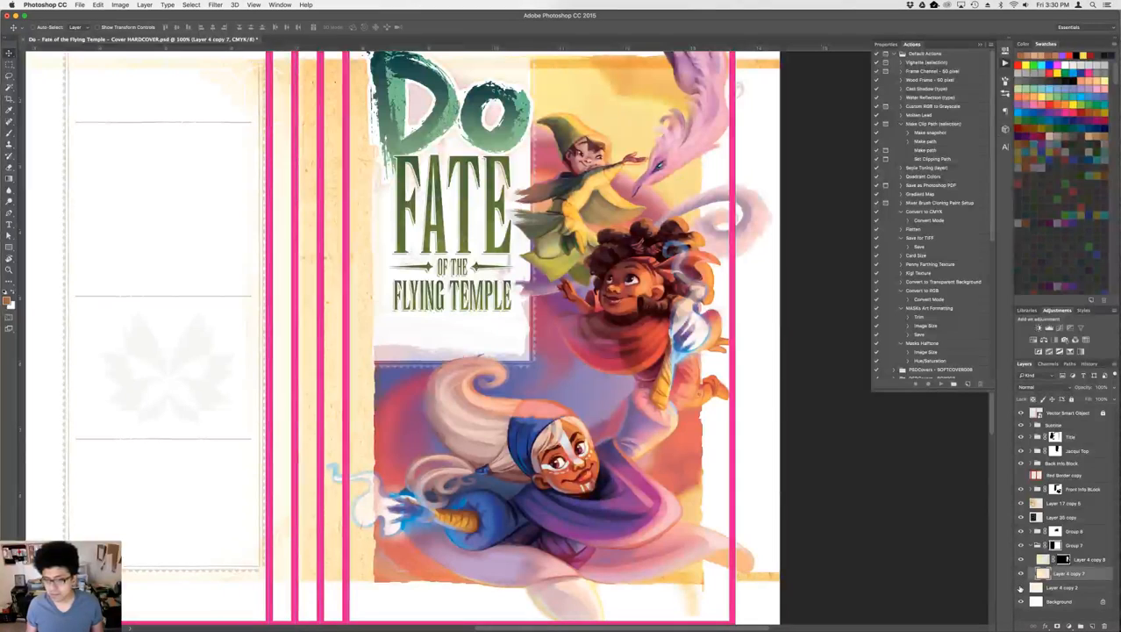
- Check the Layer 4 copy 7 background across the whole cover and show the Red Border copy layer again
{"action": "key", "text": "super+minus"}
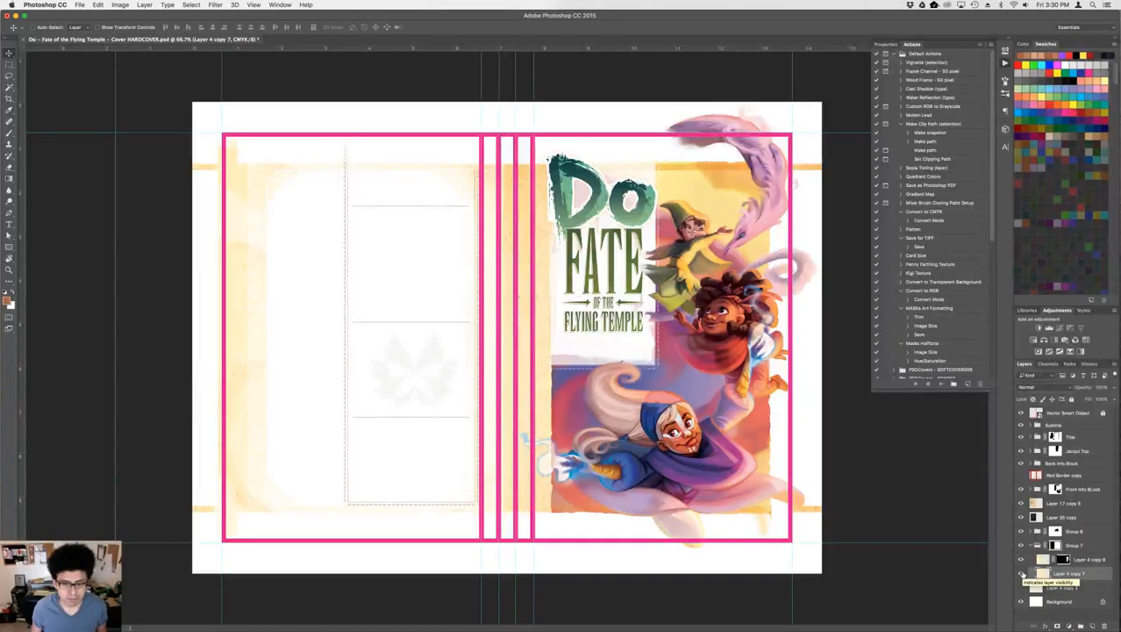
{"action": "left_click", "coordinate": [1023, 574]}
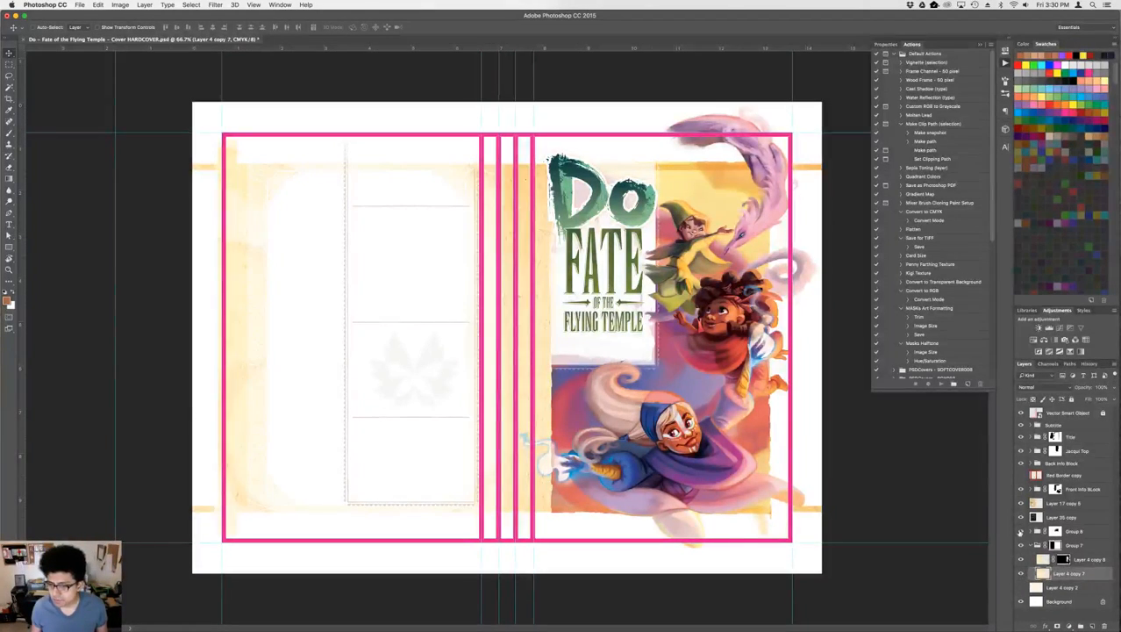
{"action": "left_click", "coordinate": [1020, 475]}
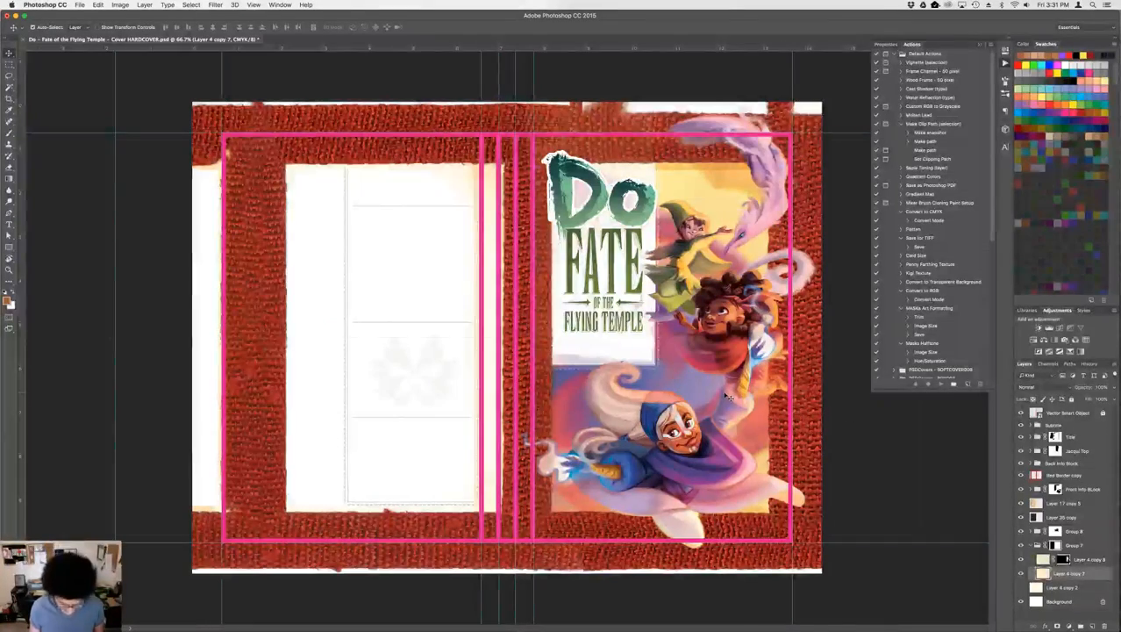
- Select Group 7's layer mask and toggle the group's visibility to inspect the front art's lower corner beside the spine
{"action": "key", "text": "super+equal"}
{"action": "key", "text": "super+equal"}
{"action": "key", "text": "super+equal"}
{"action": "key", "text": "super+equal"}
{"action": "left_click_drag", "start_coordinate": [745, 418], "coordinate": [291, 55]}
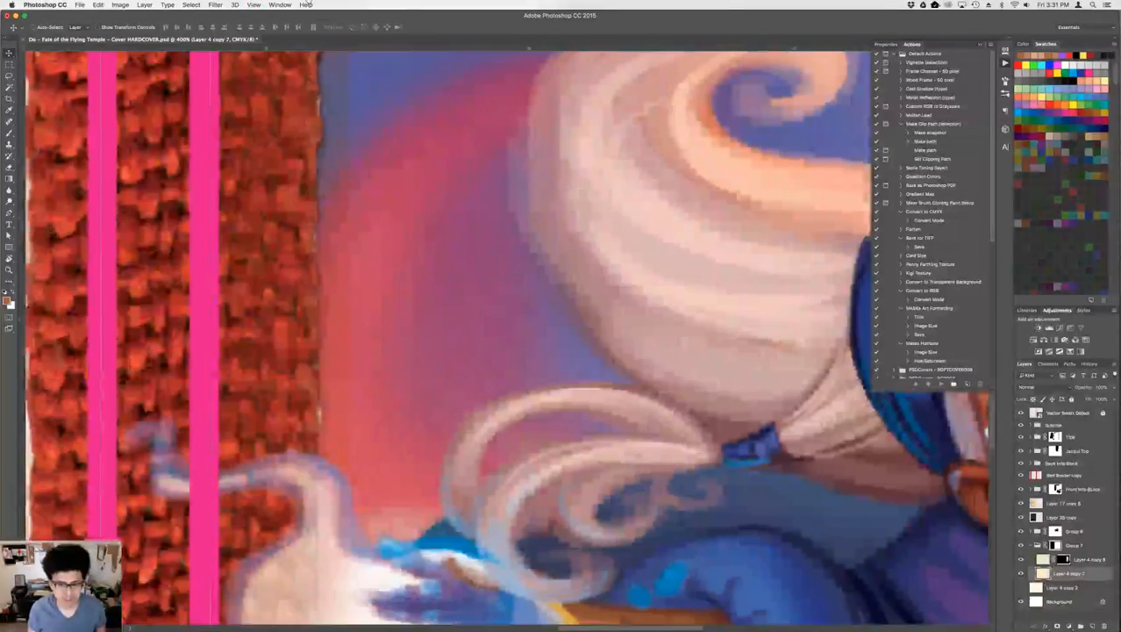
{"action": "left_click_drag", "start_coordinate": [305, 288], "coordinate": [325, 39]}
{"action": "left_click_drag", "start_coordinate": [350, 442], "coordinate": [358, 321]}
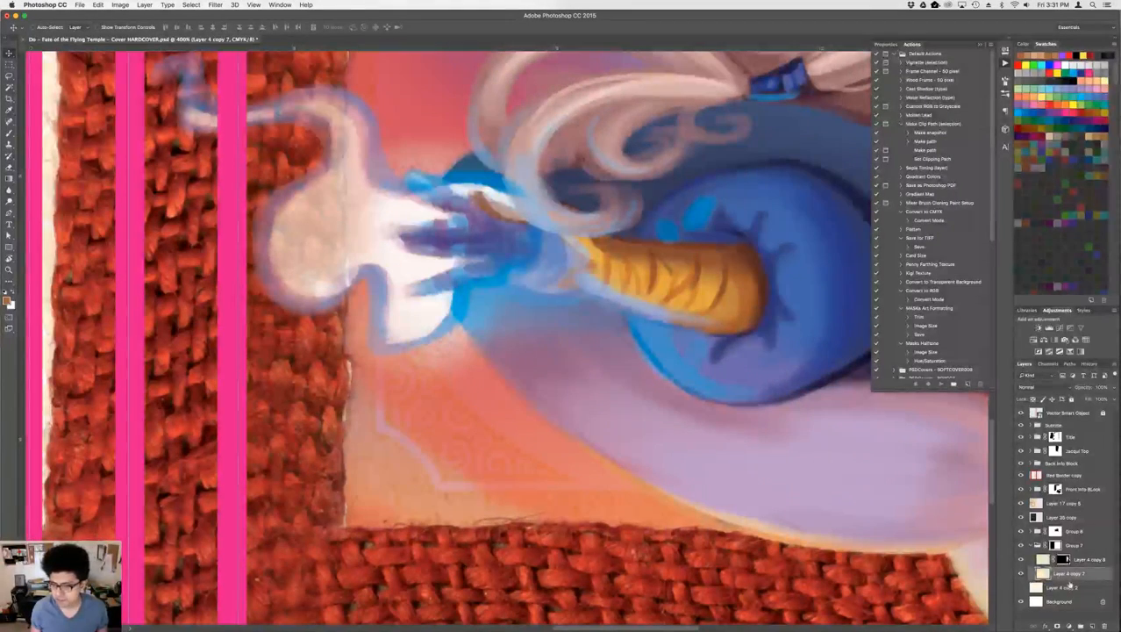
{"action": "left_click", "coordinate": [1054, 545]}
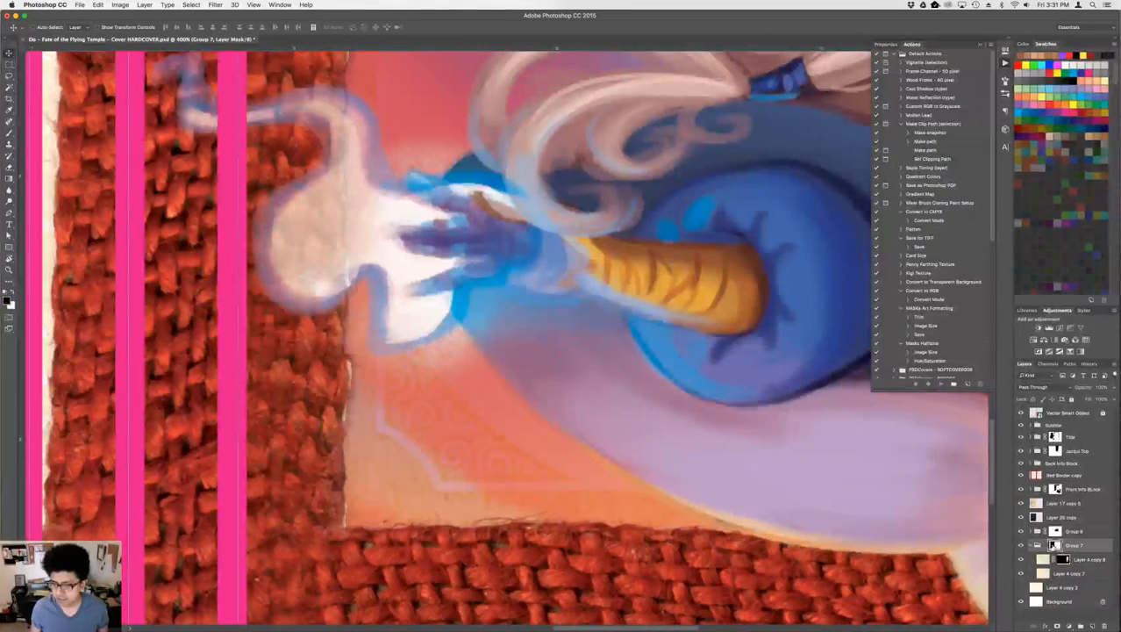
{"action": "left_click", "coordinate": [1020, 545]}
{"action": "left_click", "coordinate": [1021, 546]}
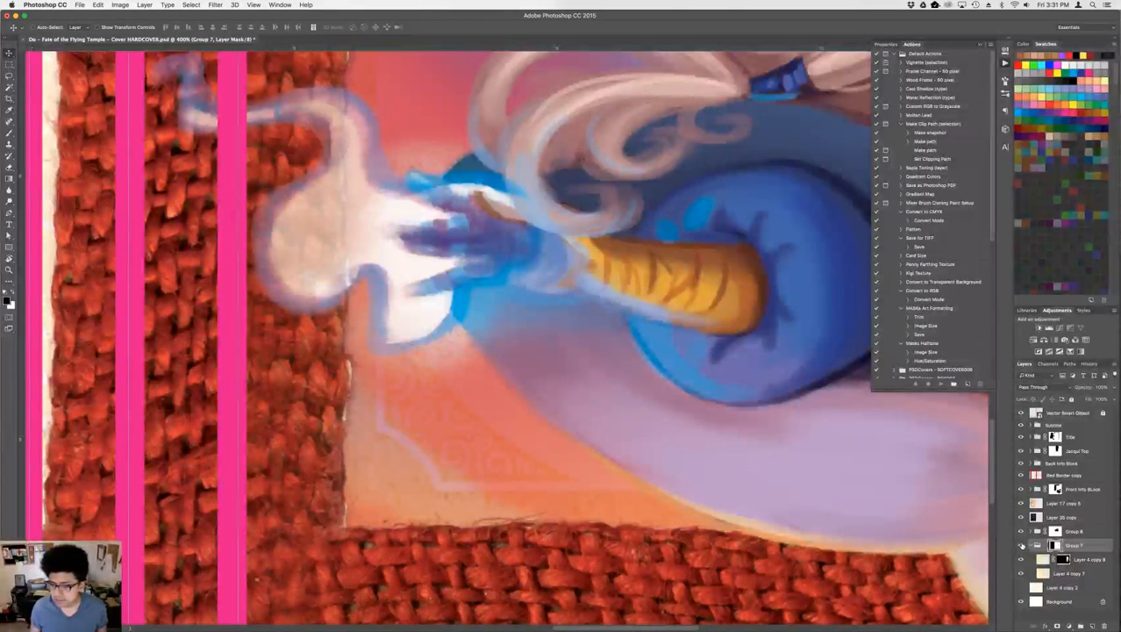
- Select the Layer 4 copy 8 mask and toggle Group 6 off and on to compare its effect on the corner art
{"action": "left_click", "coordinate": [1063, 560]}
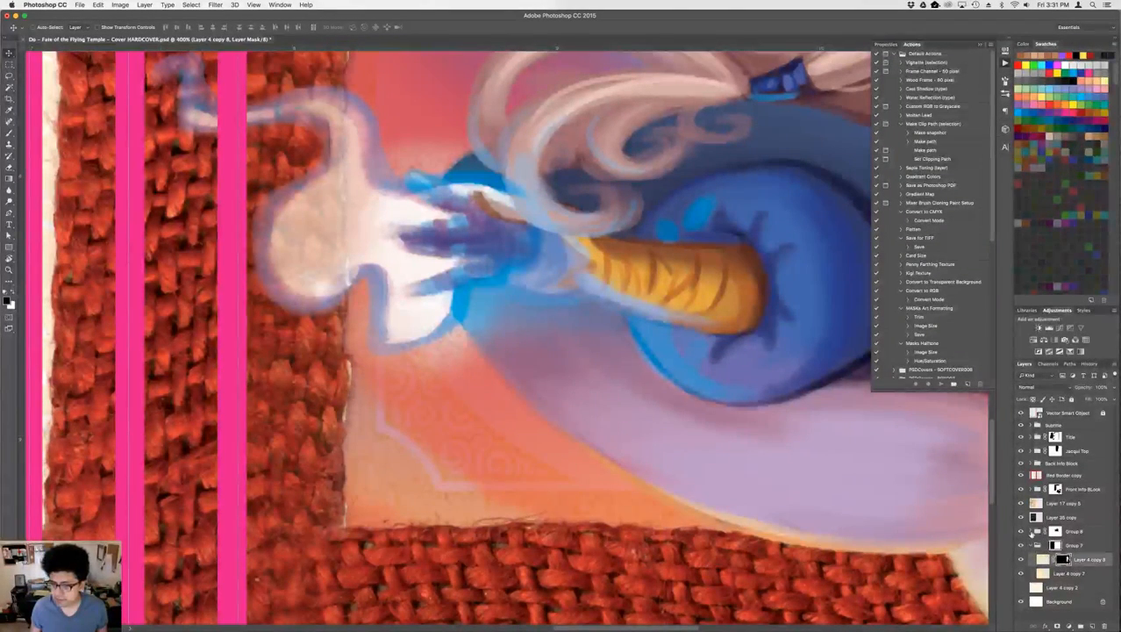
{"action": "left_click", "coordinate": [1021, 532]}
{"action": "left_click", "coordinate": [1021, 532]}
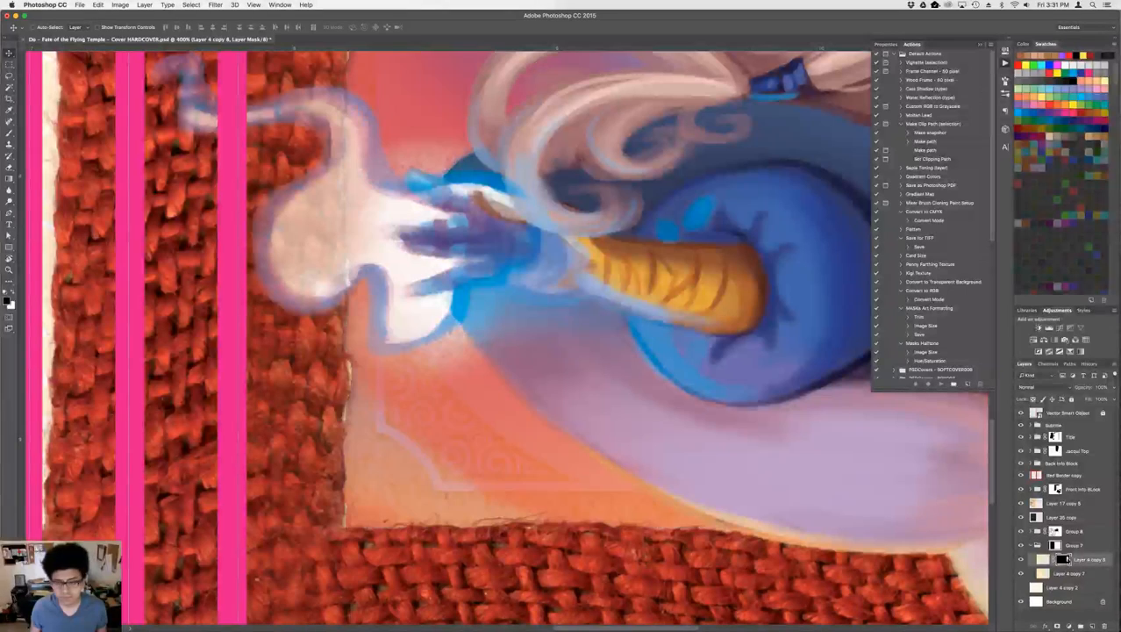
- Expand Group 6 and apply a Gaussian Blur with a 2-pixel radius to the nested background group's layer mask
{"action": "left_click", "coordinate": [1046, 531]}
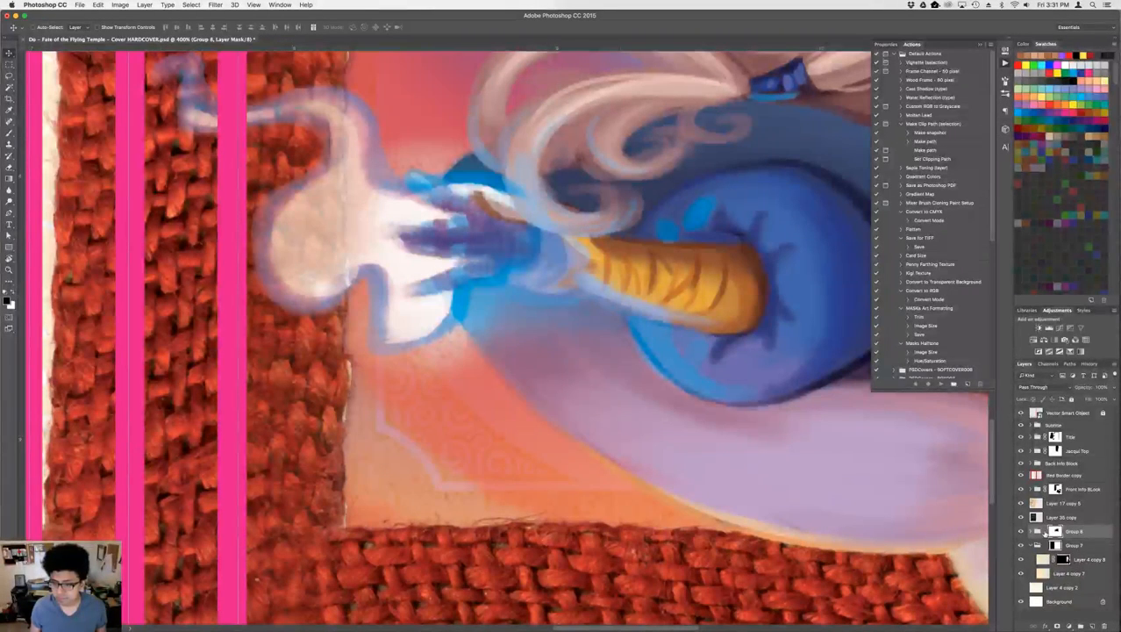
{"action": "left_click", "coordinate": [1036, 532]}
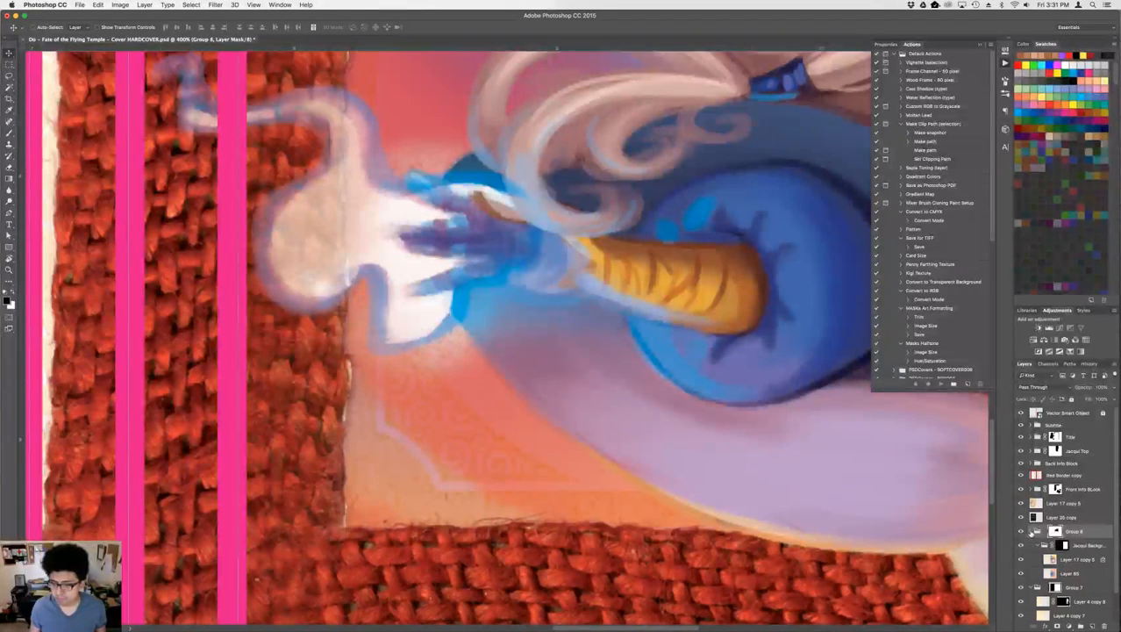
{"action": "left_click", "coordinate": [1039, 531]}
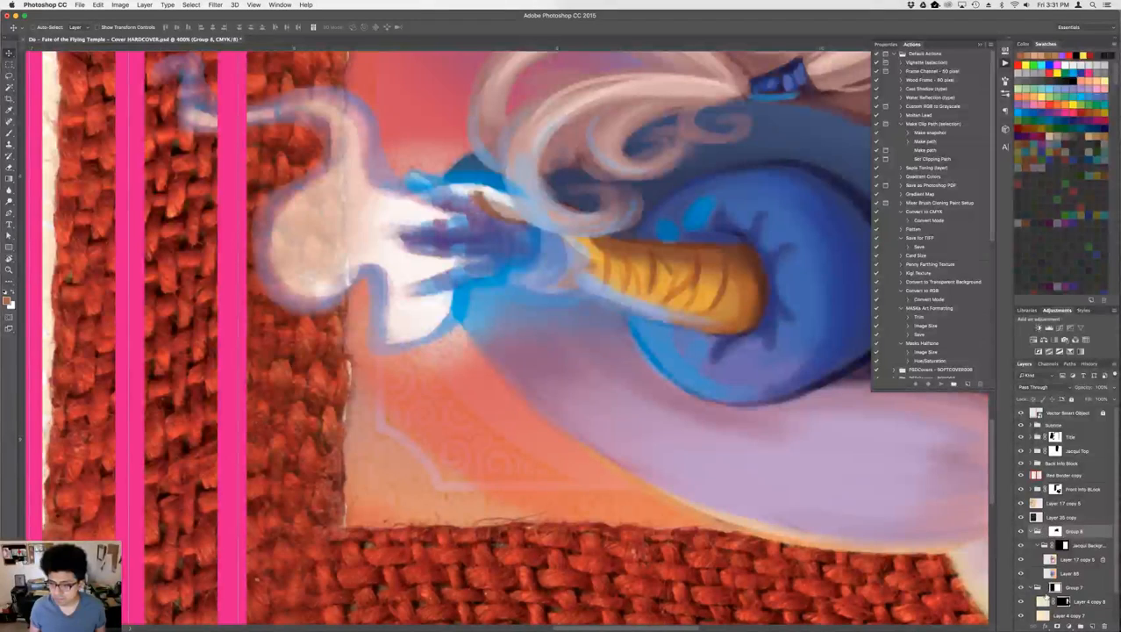
{"action": "left_click", "coordinate": [1063, 547]}
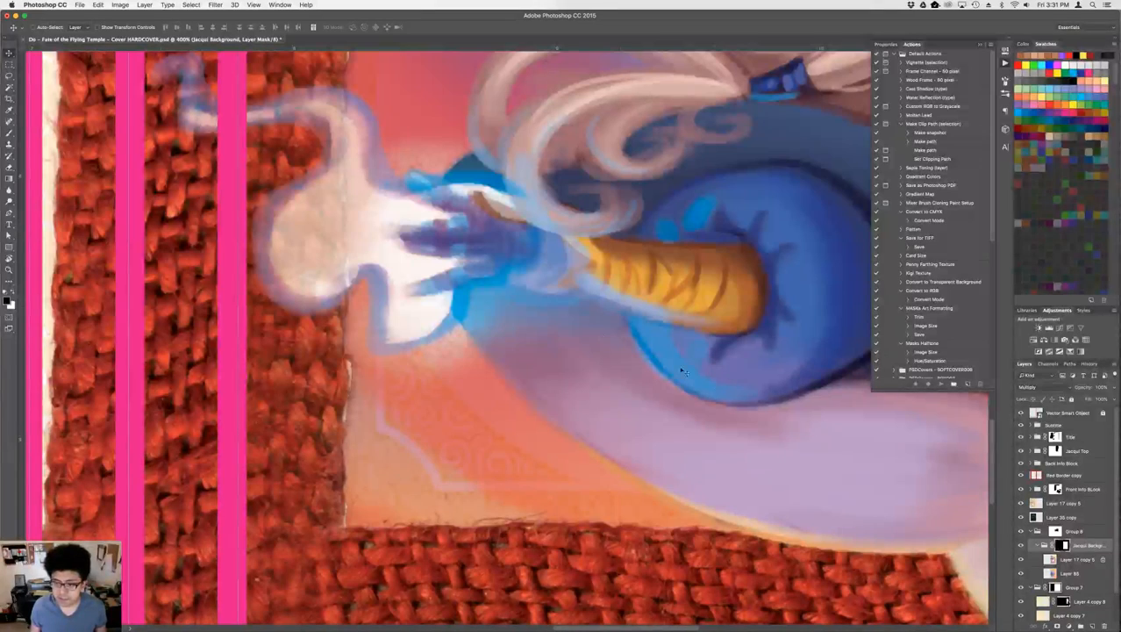
{"action": "left_click", "coordinate": [219, 5]}
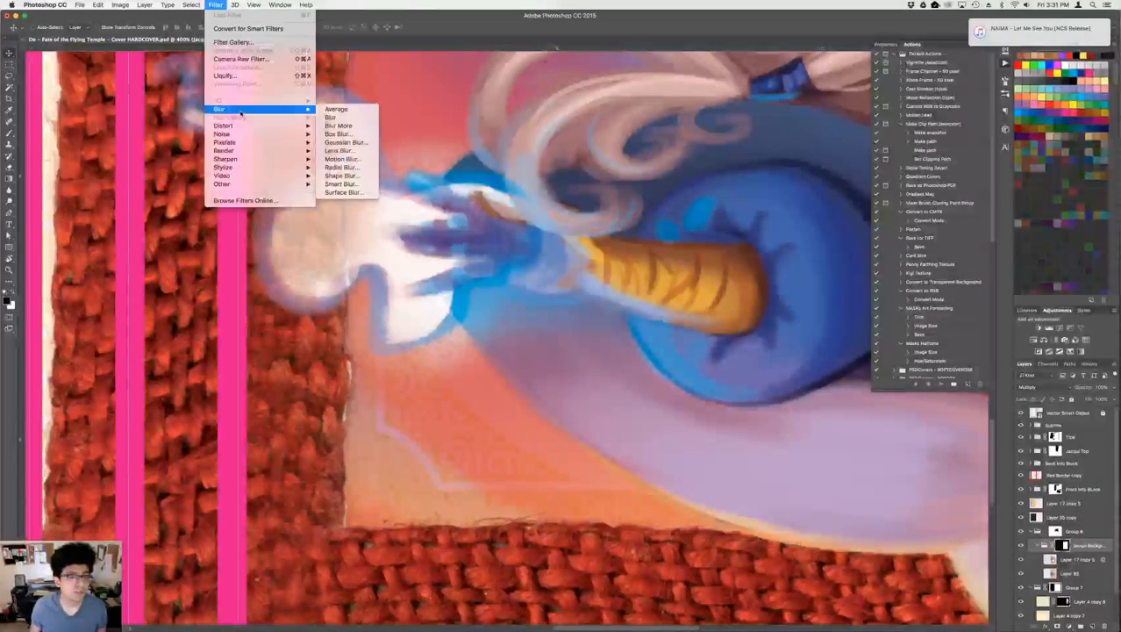
{"action": "left_click", "coordinate": [346, 142]}
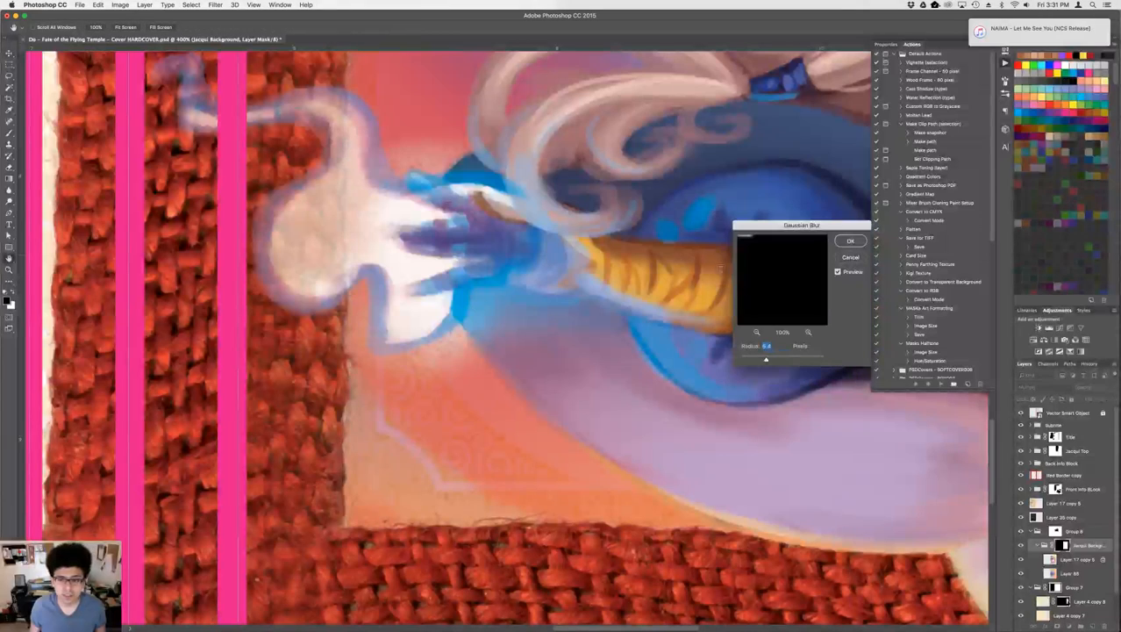
{"action": "type", "text": "5"}
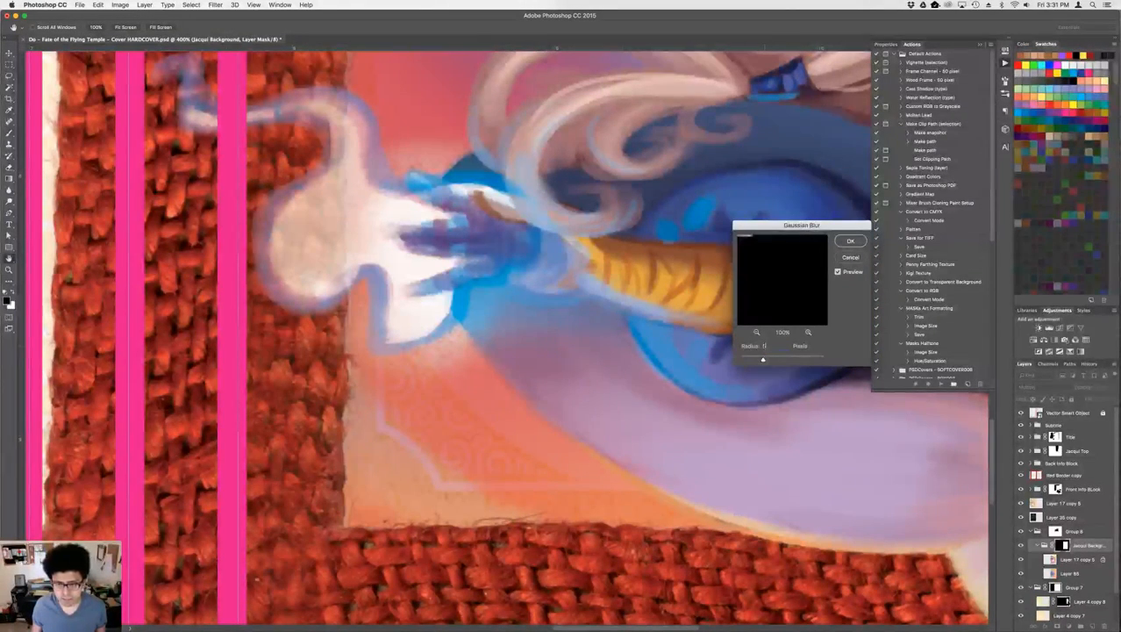
{"action": "type", "text": "3"}
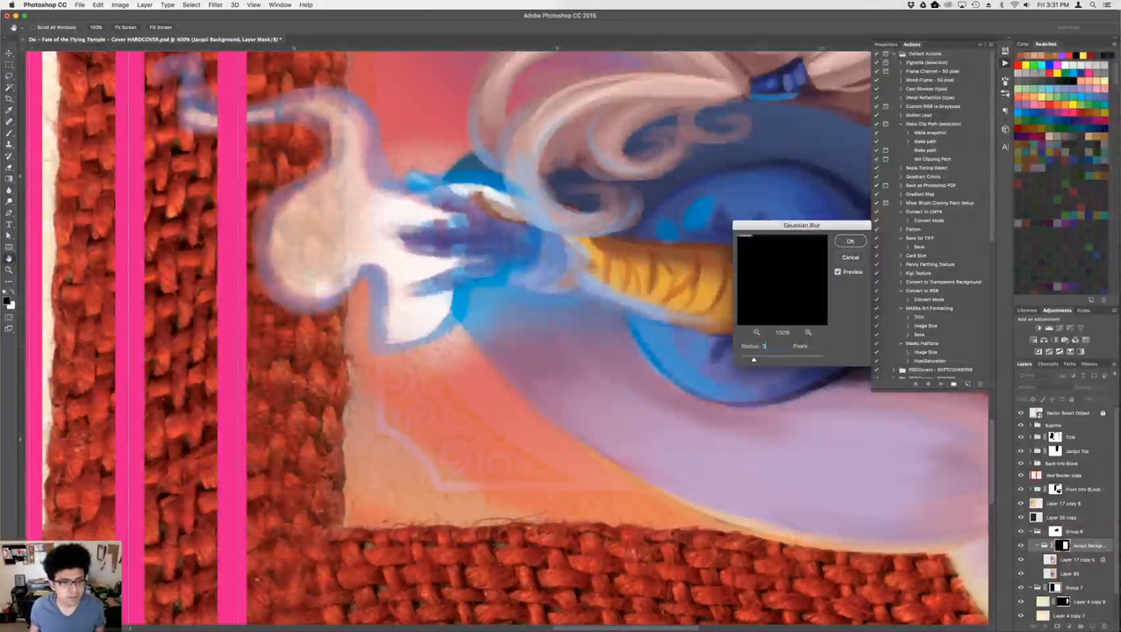
{"action": "double_click", "coordinate": [764, 345]}
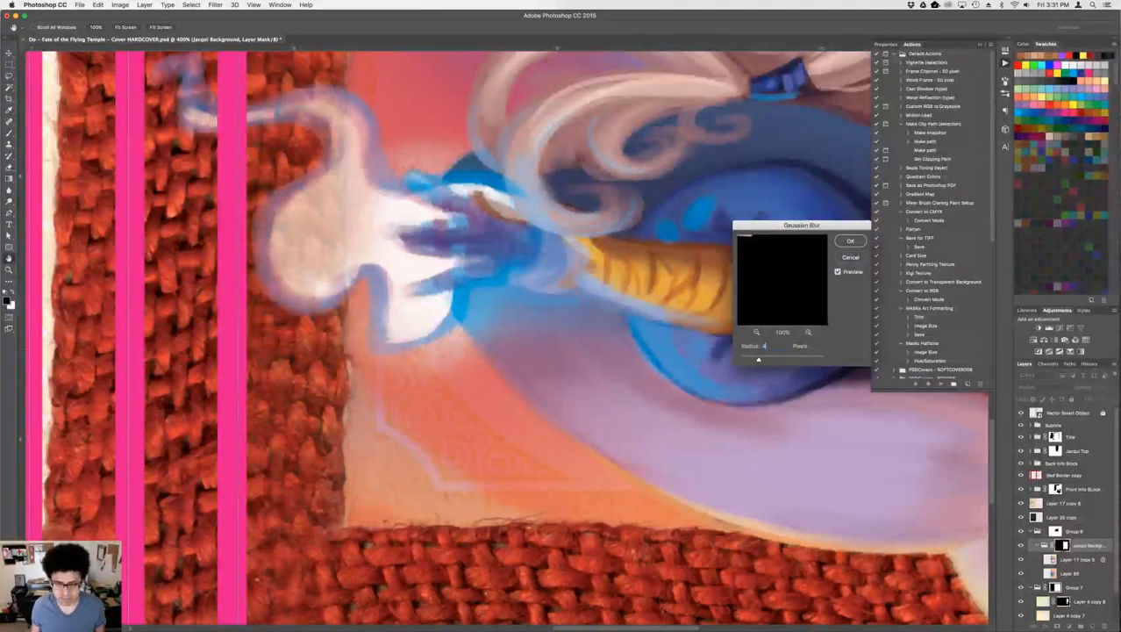
{"action": "type", "text": "2"}
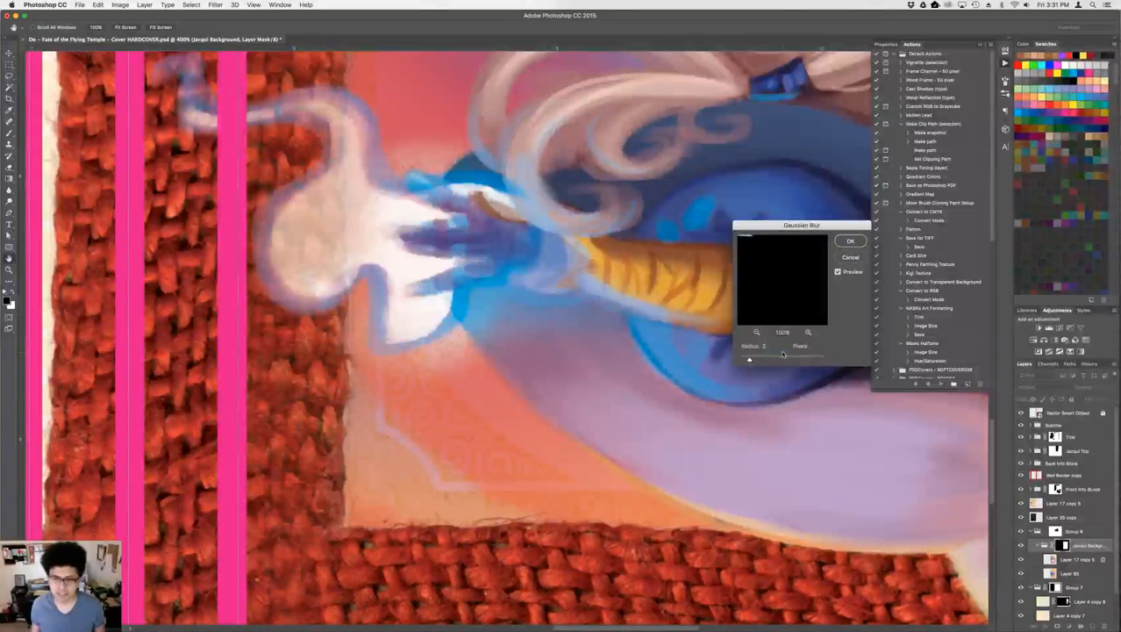
{"action": "key", "text": "Return"}
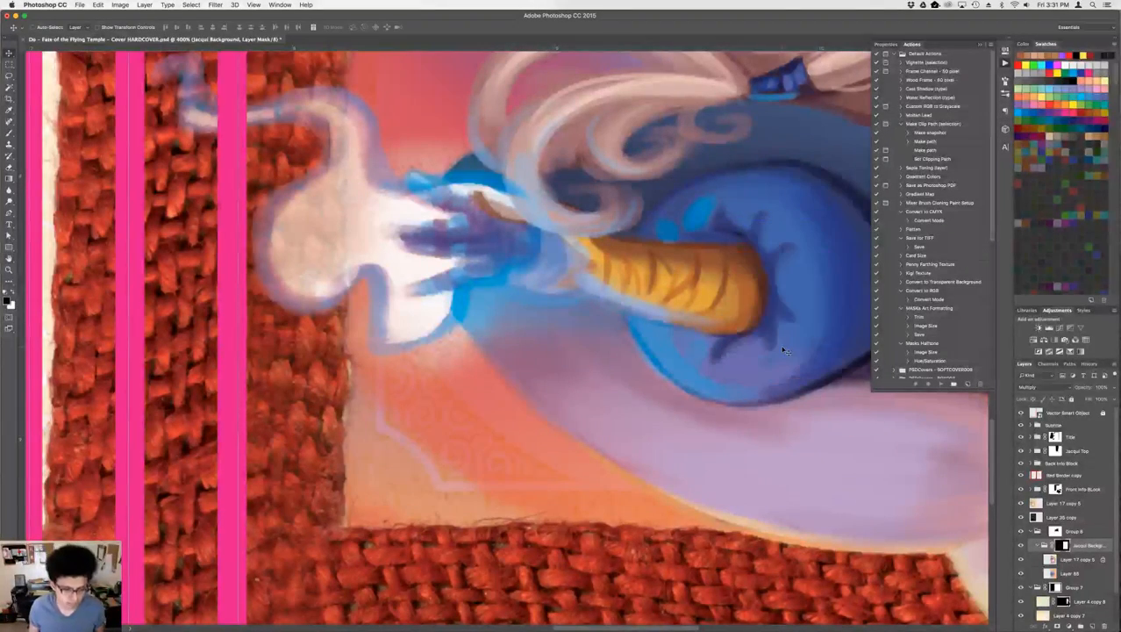
- Examine the full cover spread and the red woven border along the spine and front art edge
{"action": "key", "text": "super+minus"}
{"action": "key", "text": "super+minus"}
{"action": "key", "text": "super+minus"}
{"action": "key", "text": "super+minus"}
{"action": "key", "text": "super+minus"}
{"action": "key", "text": "super+minus"}
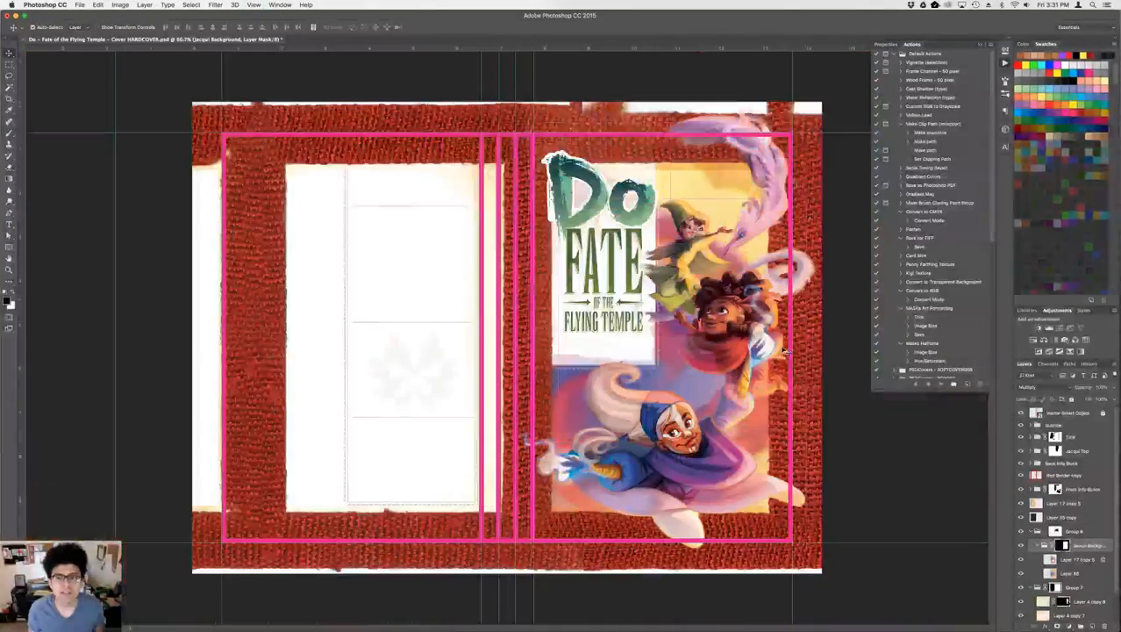
{"action": "key", "text": "super+plus"}
{"action": "key", "text": "super+plus"}
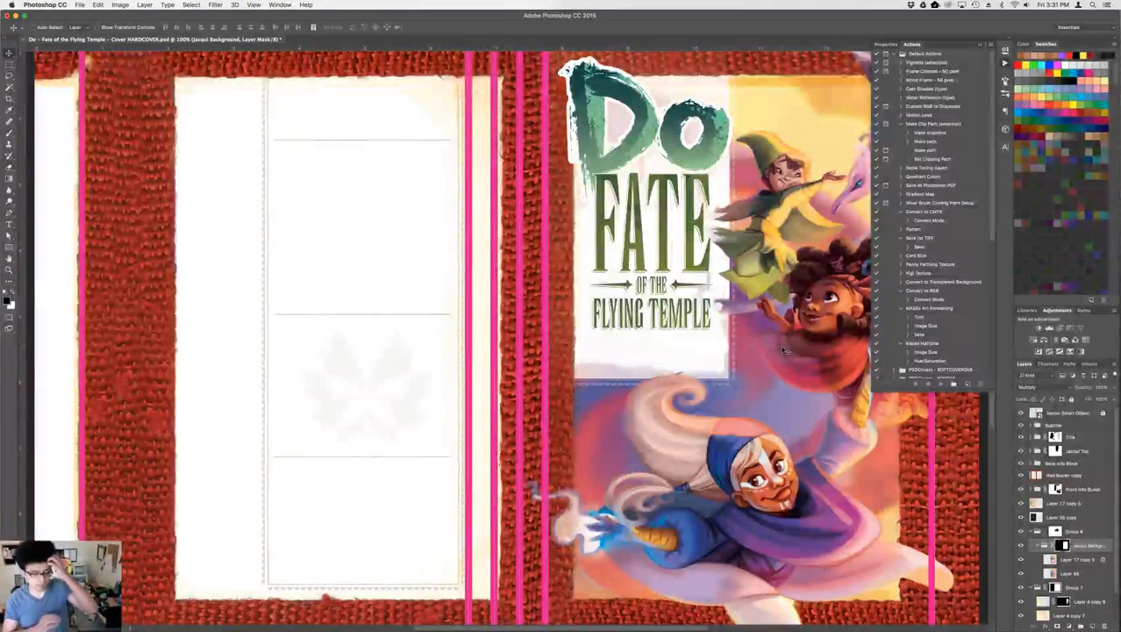
{"action": "key", "text": "super+minus"}
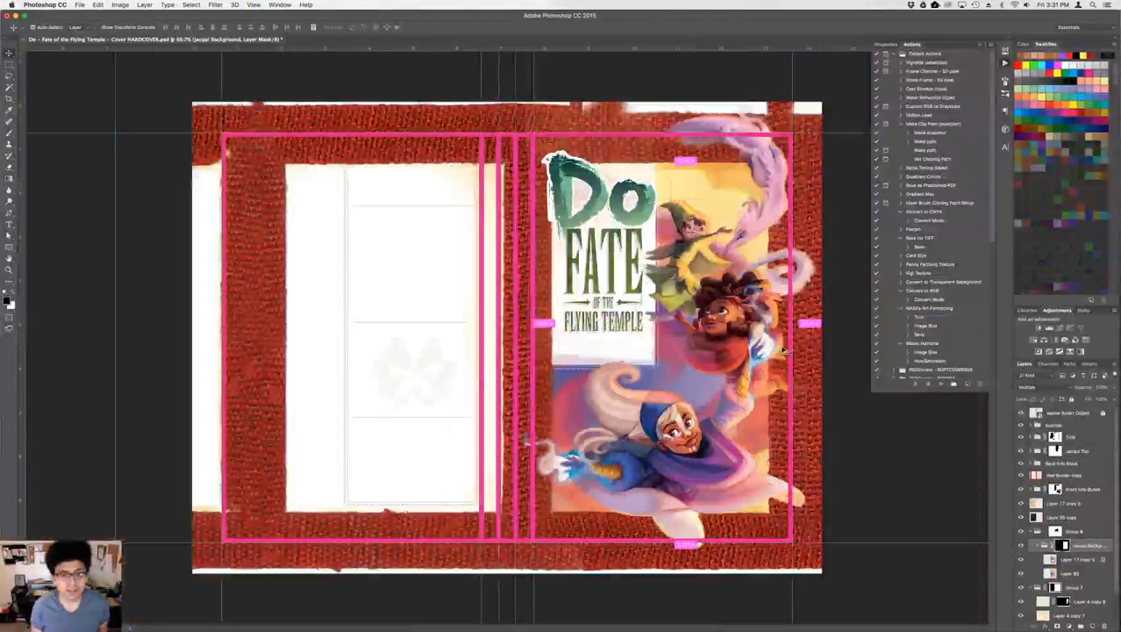
{"action": "key", "text": "super+plus"}
{"action": "key", "text": "super+plus"}
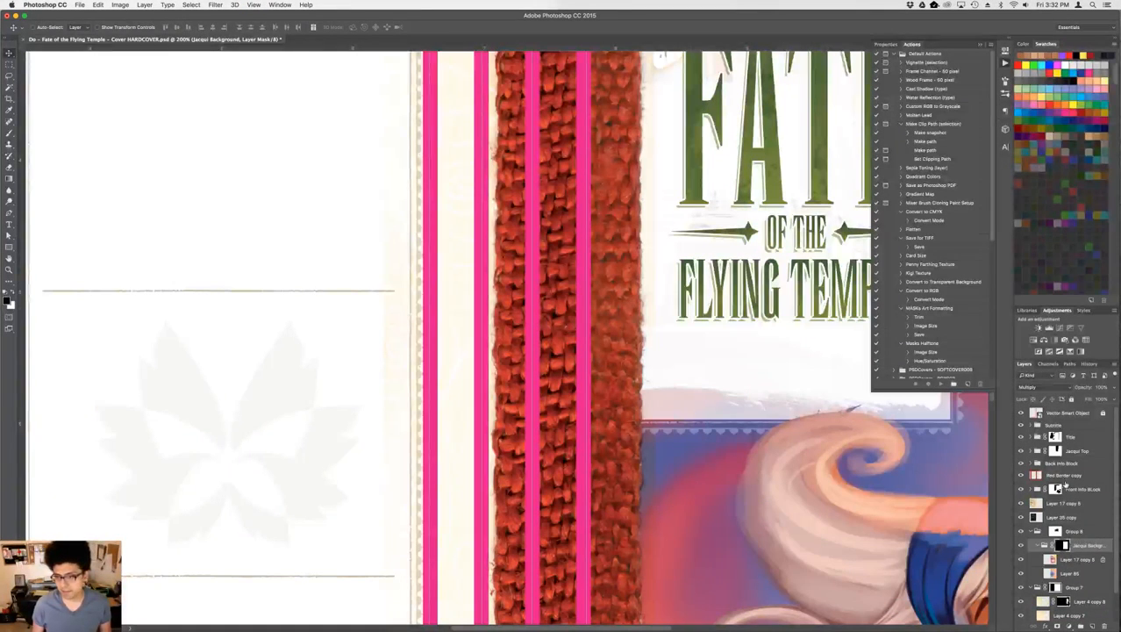
- Select the Red Border copy layer, try duplicating it directly below the original, and undo the duplication
{"action": "left_click", "coordinate": [1067, 475]}
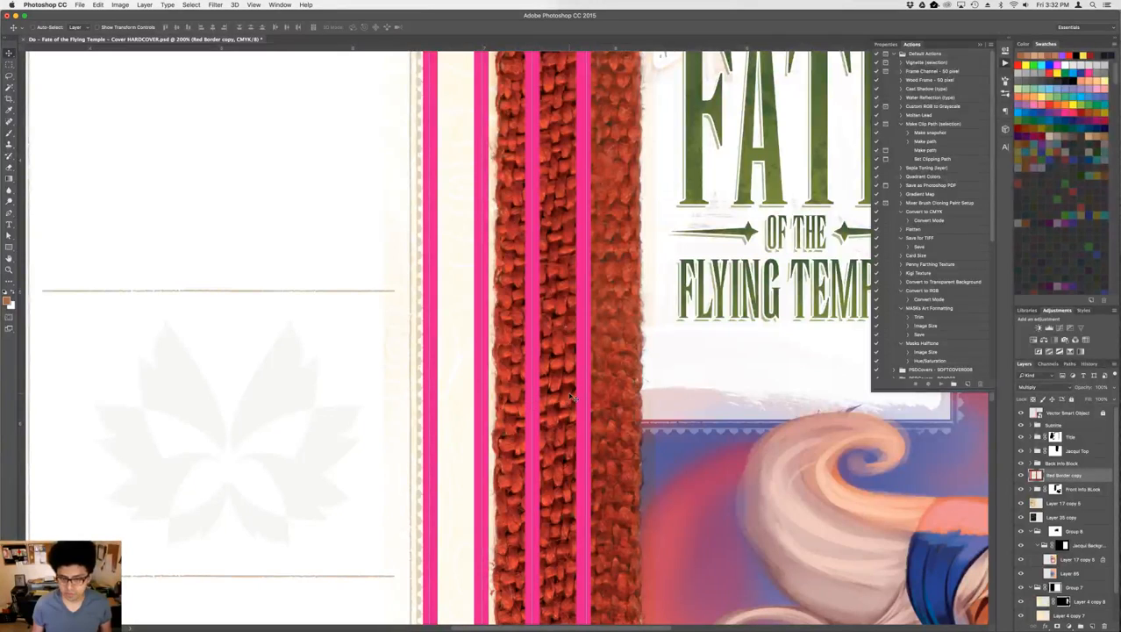
{"action": "key", "text": "super+minus"}
{"action": "key", "text": "super+minus"}
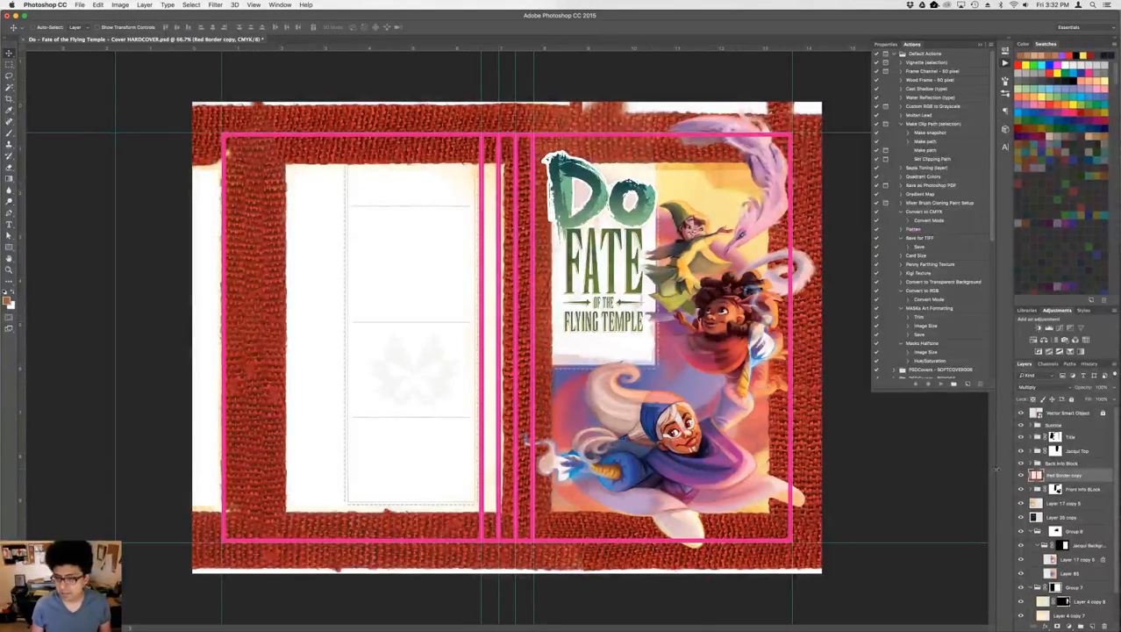
{"action": "left_click_drag", "start_coordinate": [1055, 474], "coordinate": [1057, 488]}
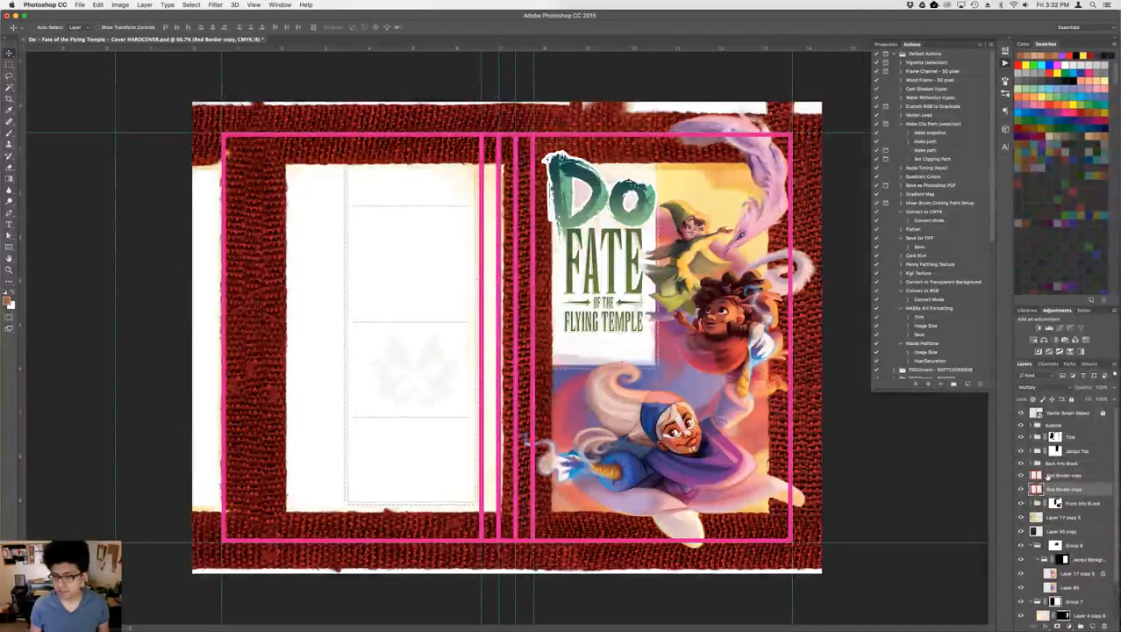
{"action": "key", "text": "super+z"}
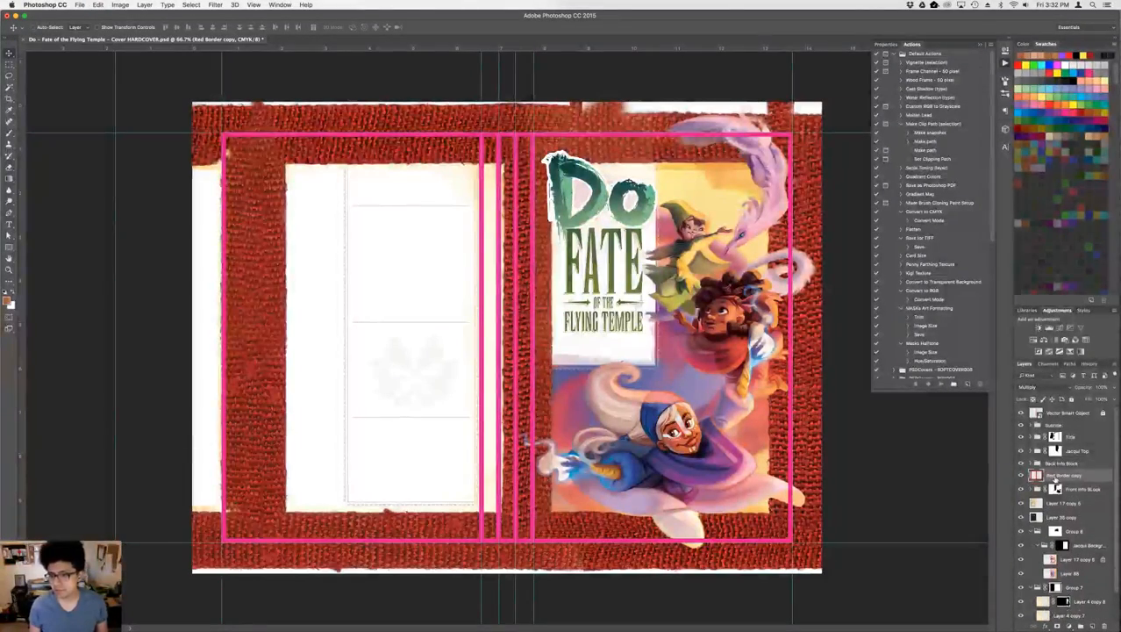
- Set the Red Border copy layer's blend mode to Normal and inspect its edge between the spine and front art
{"action": "left_click", "coordinate": [1044, 386]}
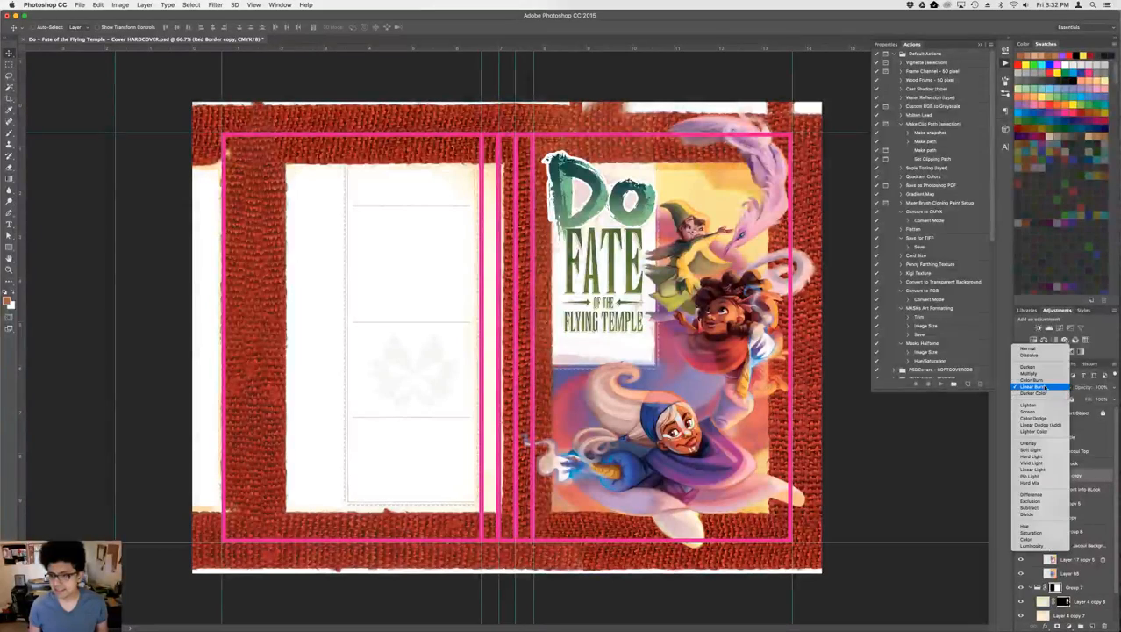
{"action": "left_click", "coordinate": [1034, 350]}
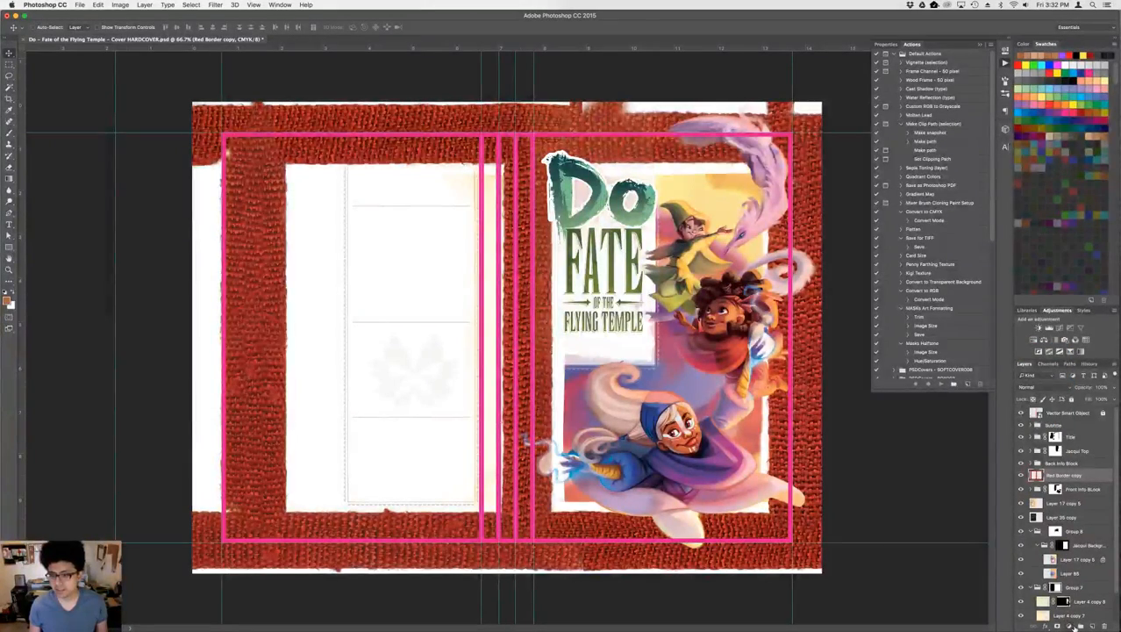
{"action": "key", "text": "super+plus"}
{"action": "key", "text": "super+plus"}
{"action": "key", "text": "super+plus"}
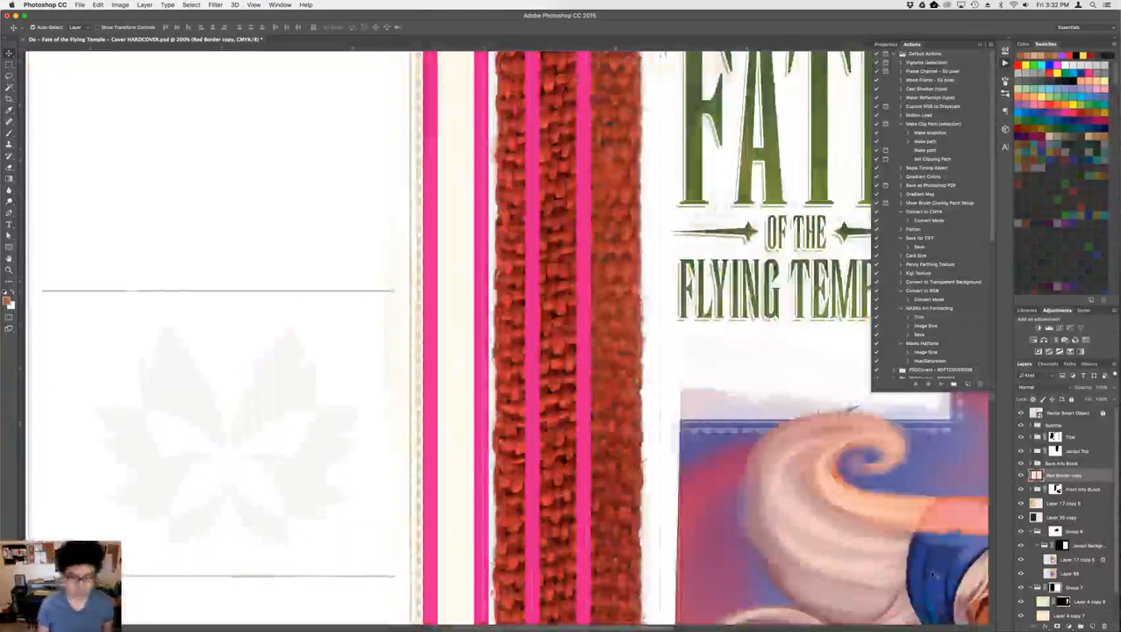
{"action": "left_click_drag", "start_coordinate": [840, 524], "coordinate": [593, 276]}
{"action": "left_click_drag", "start_coordinate": [592, 488], "coordinate": [586, 446]}
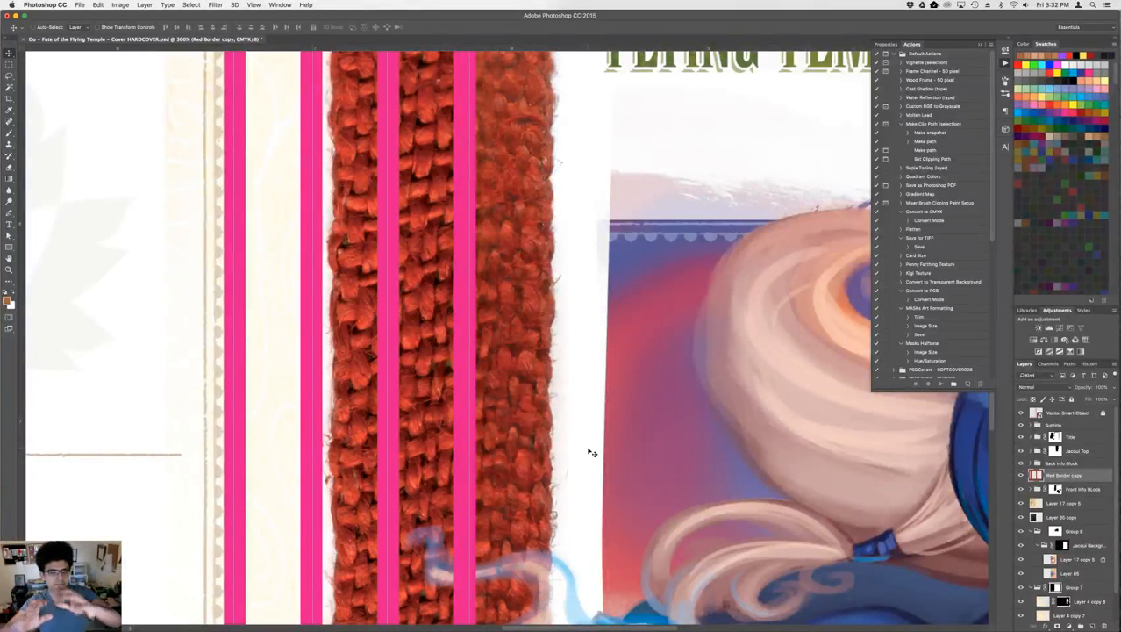
- Look closely at the woven border's edge fibres and set the Red Border copy layer's blend mode back to Multiply
{"action": "key", "text": "super+equal"}
{"action": "key", "text": "super+equal"}
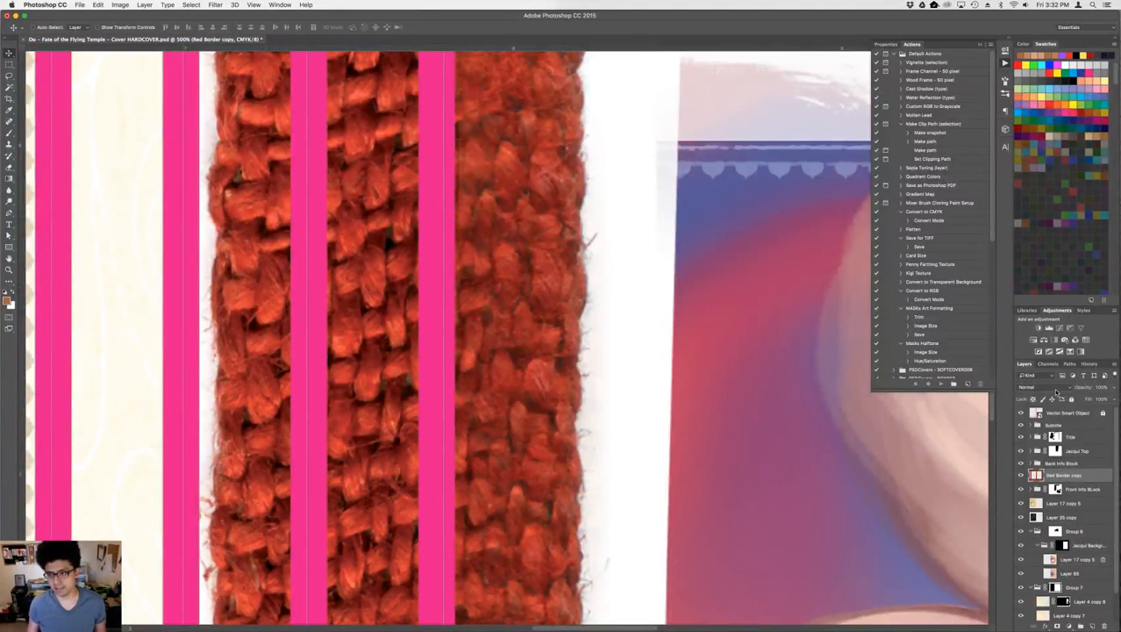
{"action": "left_click", "coordinate": [1055, 390]}
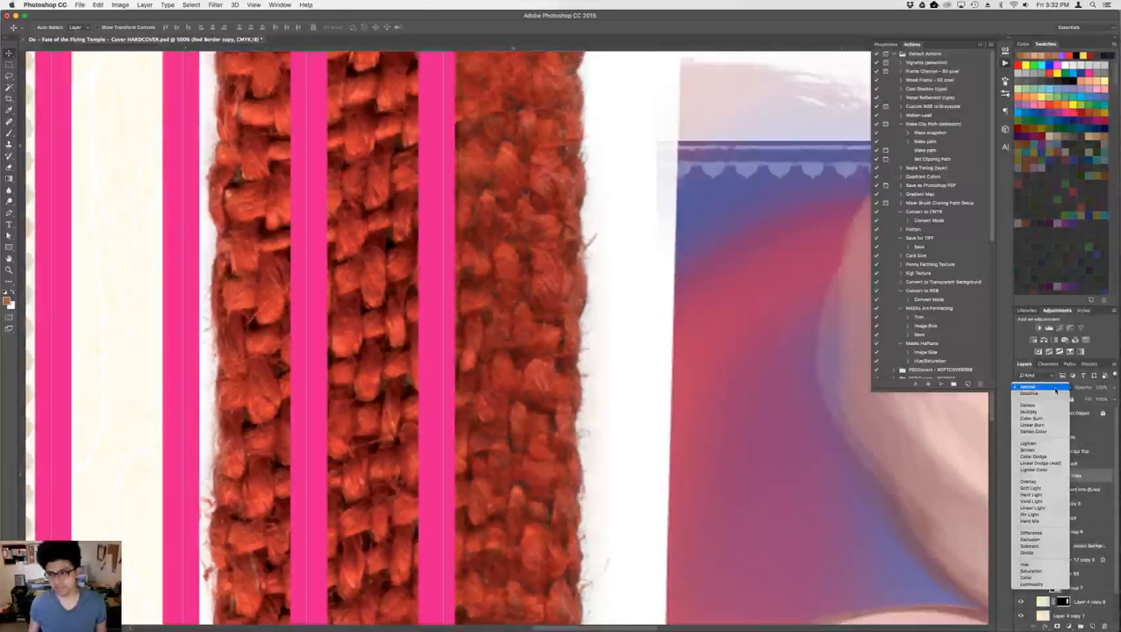
{"action": "left_click", "coordinate": [1052, 413]}
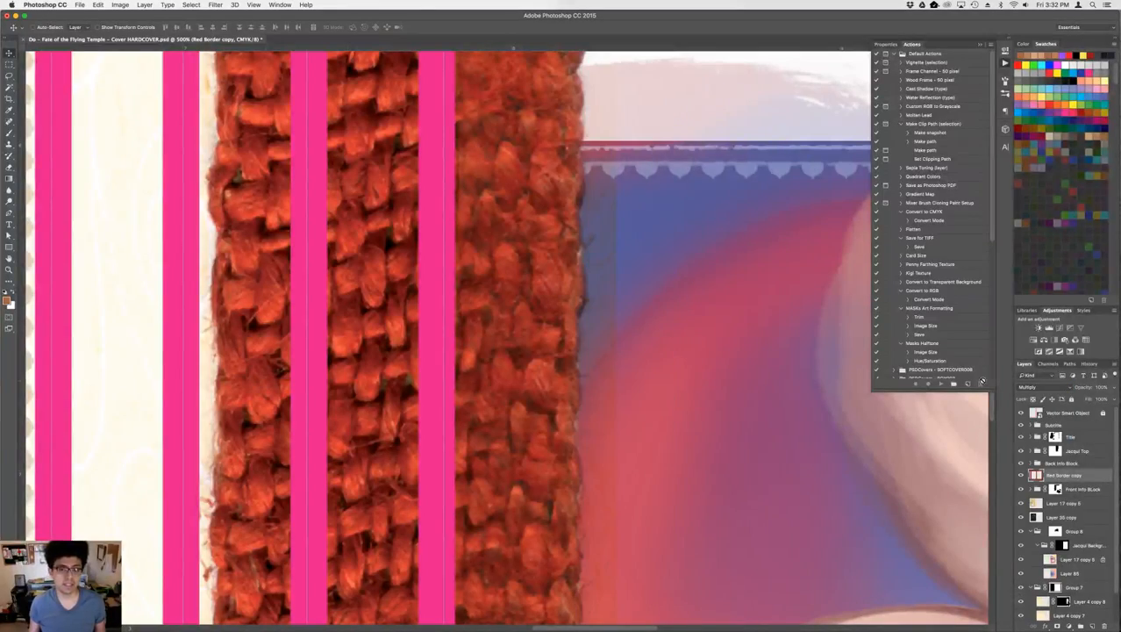
- Check the woven border along the spine down to the lower edge and duplicate the Red Border copy layer
{"action": "scroll", "coordinate": [603, 375], "scroll_direction": "down", "scroll_amount": 10}
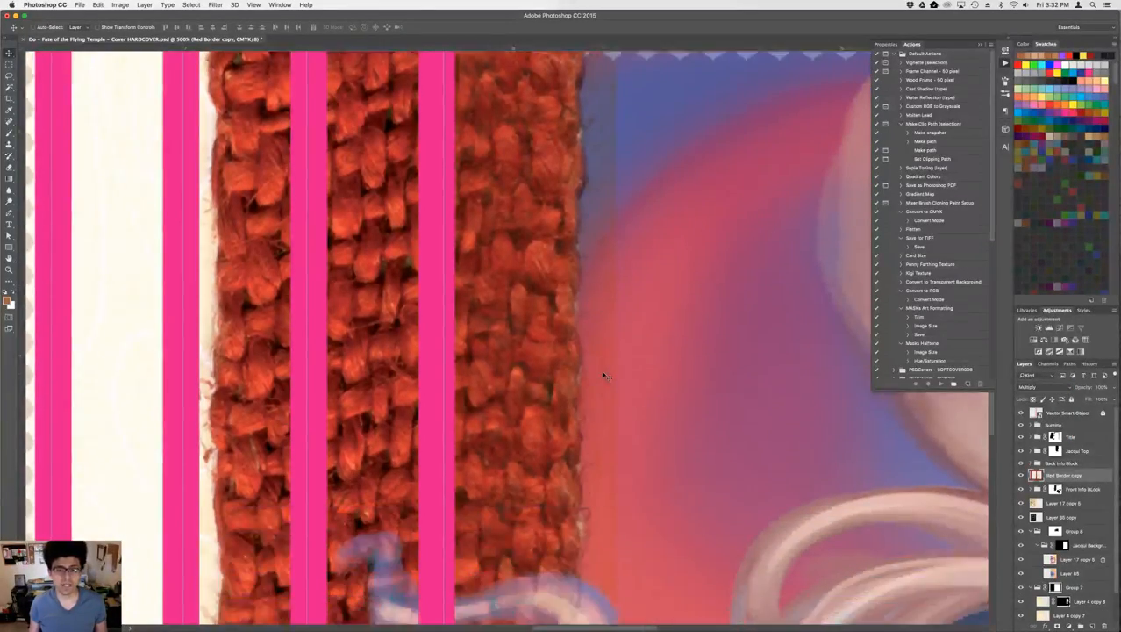
{"action": "scroll", "coordinate": [603, 375], "scroll_direction": "down", "scroll_amount": 8}
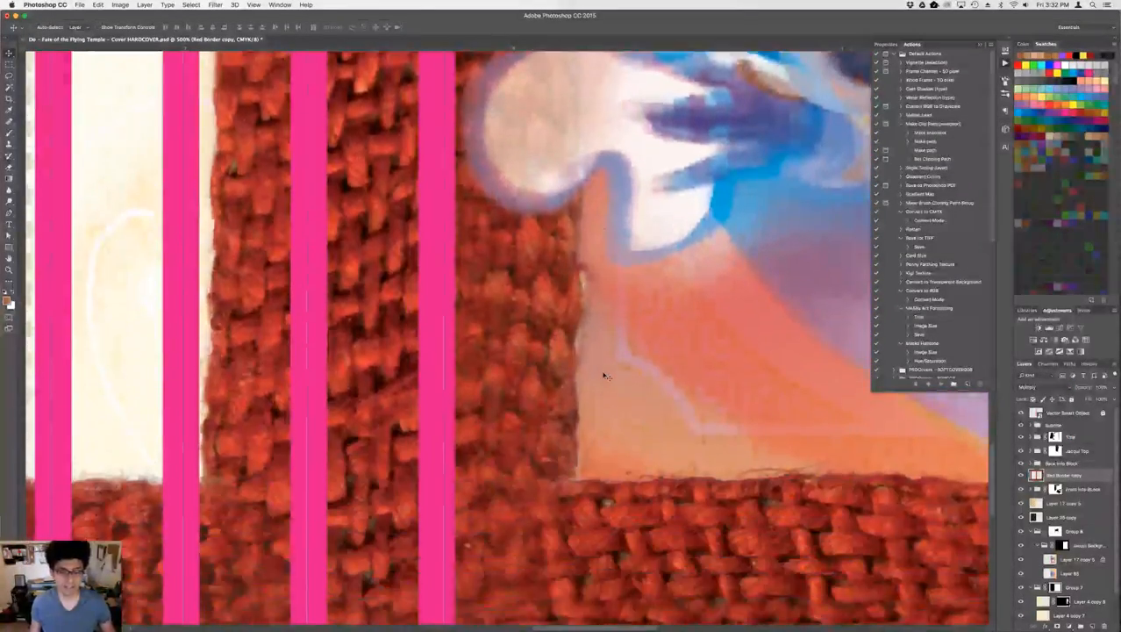
{"action": "scroll", "coordinate": [604, 375], "scroll_direction": "down", "scroll_amount": 2}
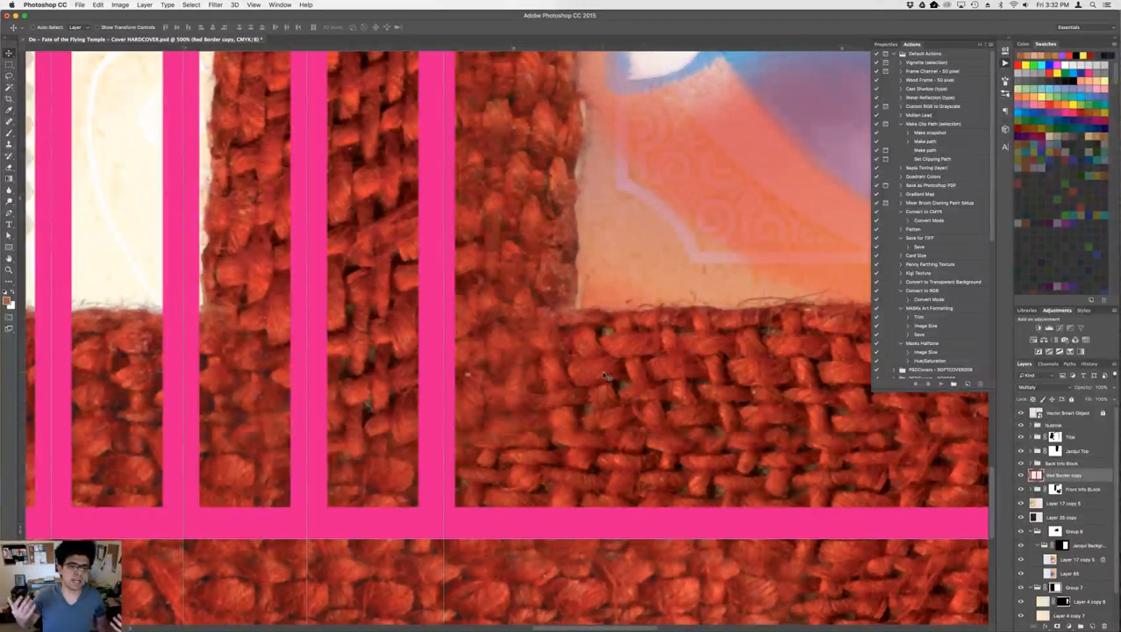
{"action": "scroll", "coordinate": [612, 356], "scroll_direction": "up", "scroll_amount": 5}
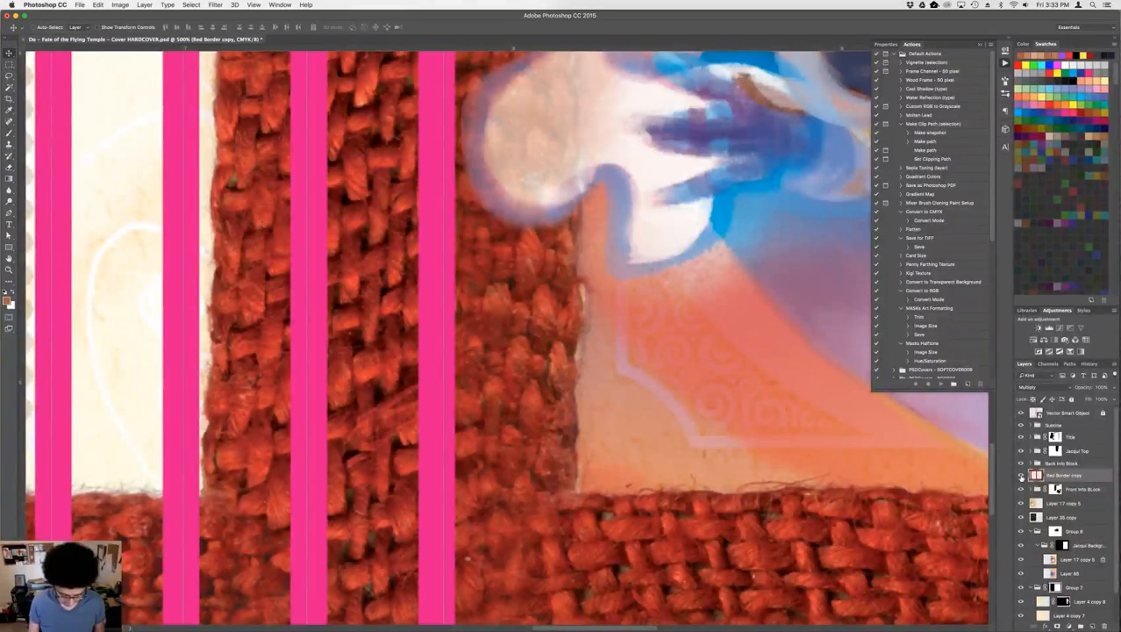
{"action": "key", "text": "super+minus"}
{"action": "key", "text": "super+minus"}
{"action": "key", "text": "super+minus"}
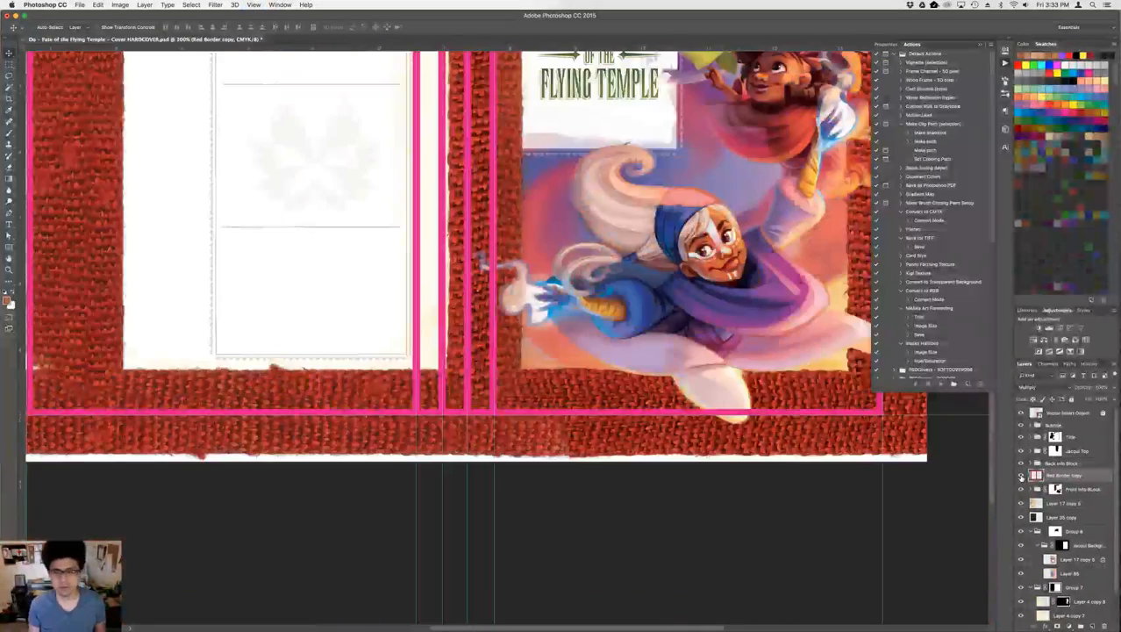
{"action": "left_click_drag", "start_coordinate": [1073, 480], "coordinate": [1072, 469]}
- Set the blend mode of both Red Border copy layers to Normal
{"action": "scroll", "coordinate": [610, 287], "scroll_direction": "up", "scroll_amount": 5}
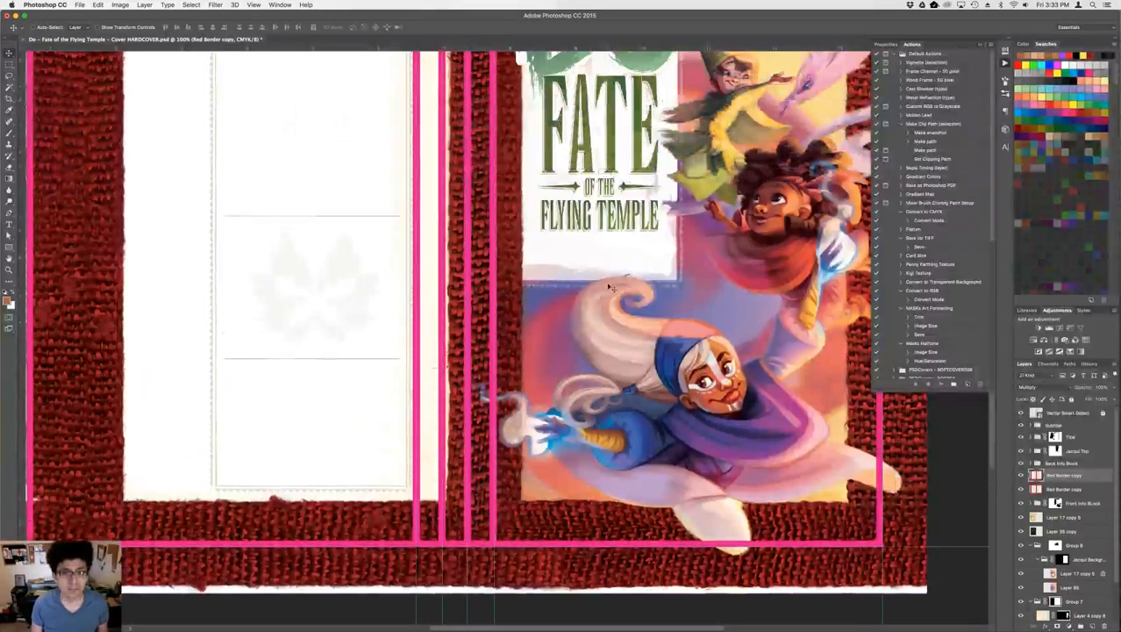
{"action": "scroll", "coordinate": [610, 287], "scroll_direction": "up", "scroll_amount": 10}
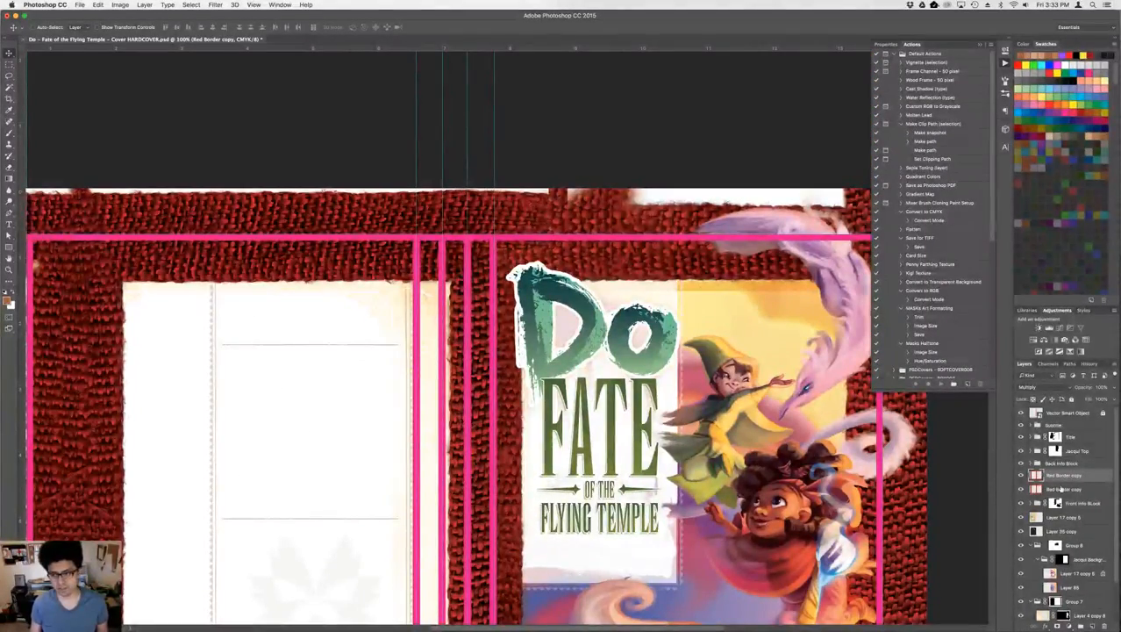
{"action": "left_click", "coordinate": [1061, 487], "text": "shift"}
{"action": "left_click", "coordinate": [1026, 386]}
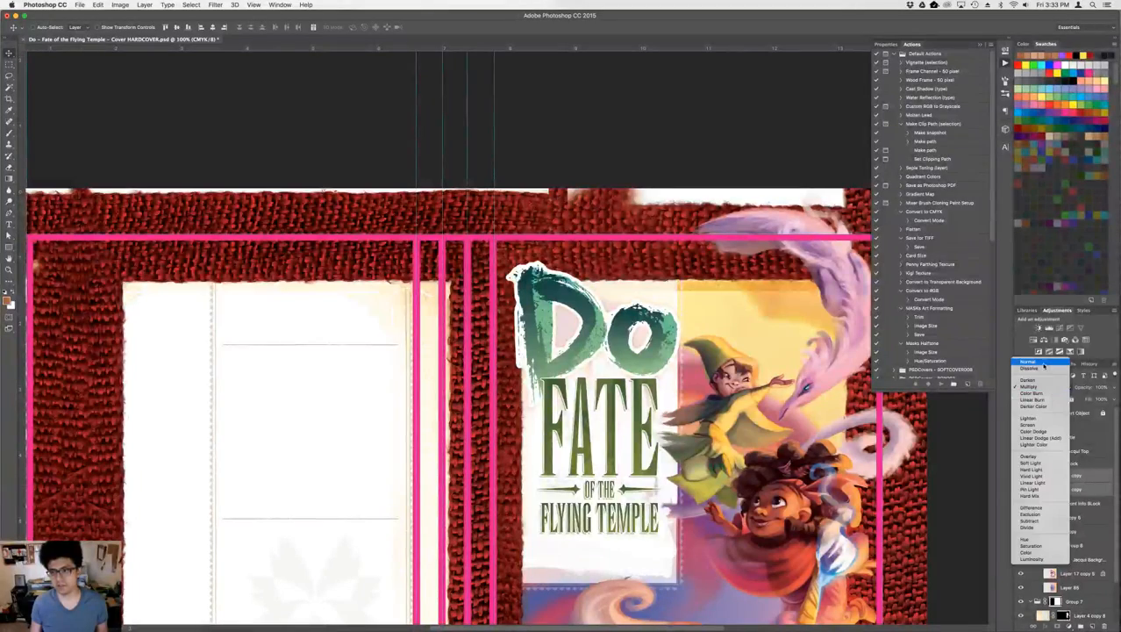
{"action": "left_click", "coordinate": [1043, 364]}
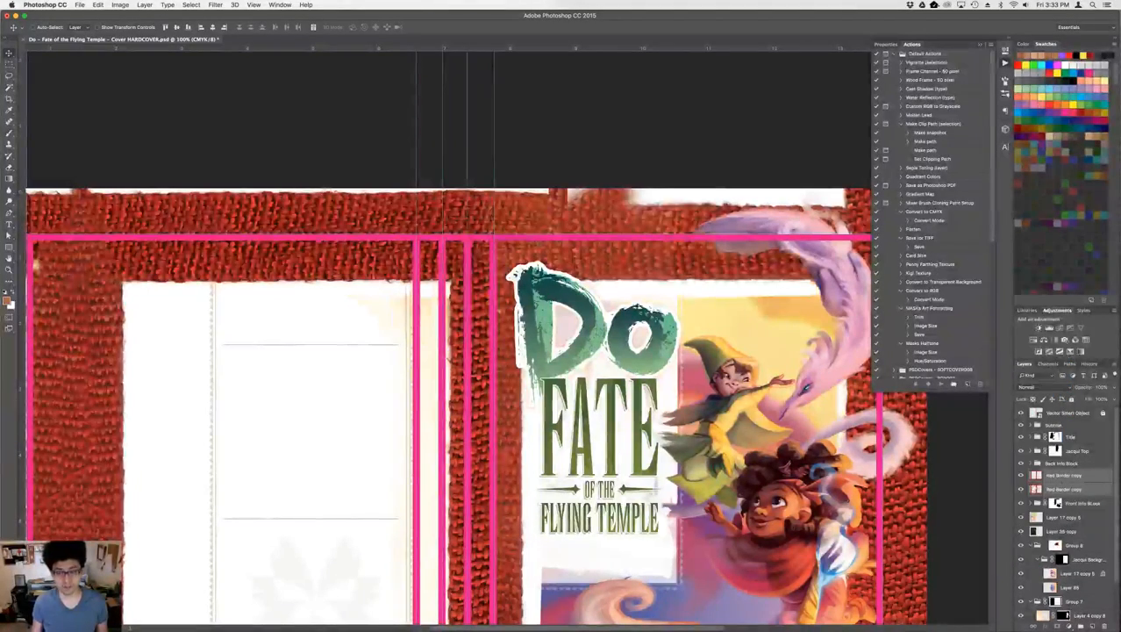
- Group the two Red Border copy layers and name the group Red Cover
{"action": "left_click", "coordinate": [1075, 625]}
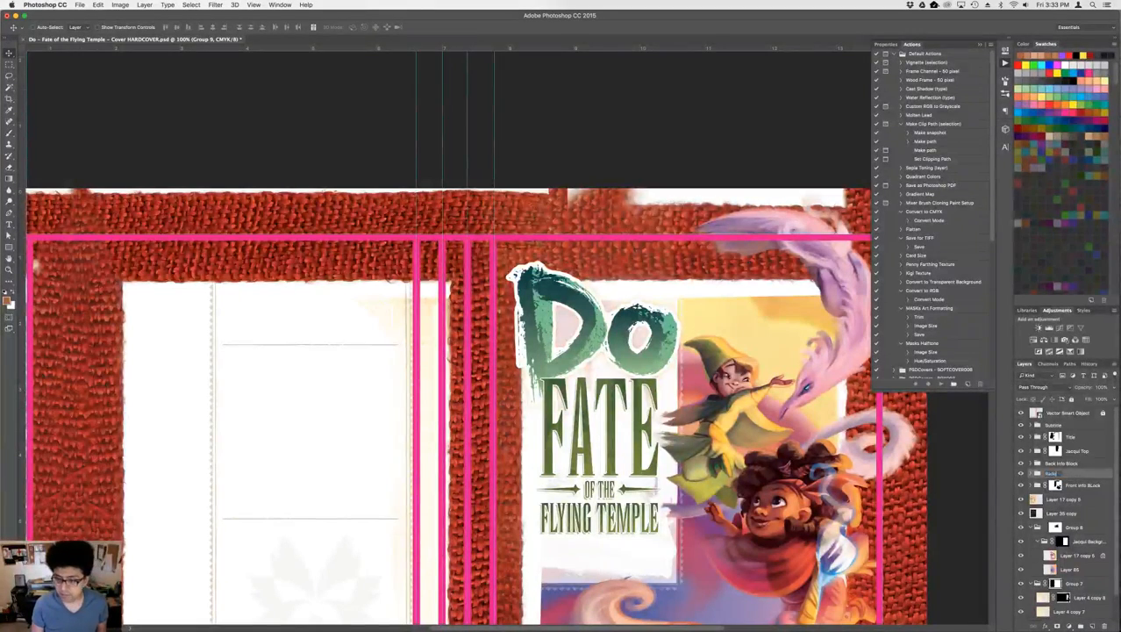
{"action": "type", "text": "Red B"}
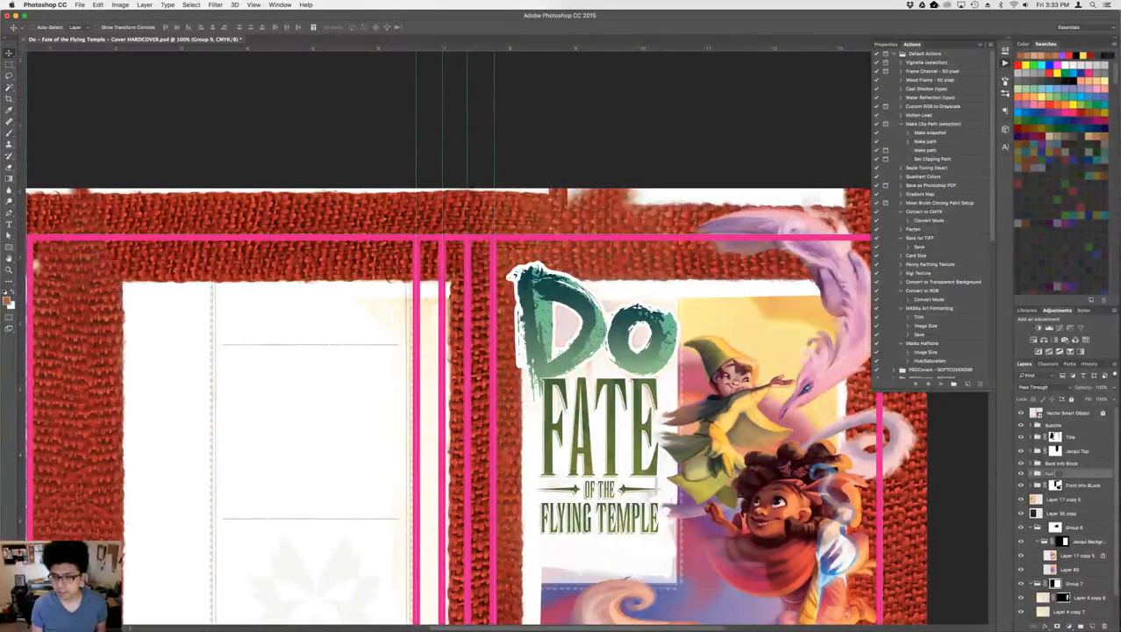
{"action": "key", "text": "BackSpace"}
{"action": "key", "text": "BackSpace"}
{"action": "key", "text": "BackSpace"}
{"action": "type", "text": "ut Co"}
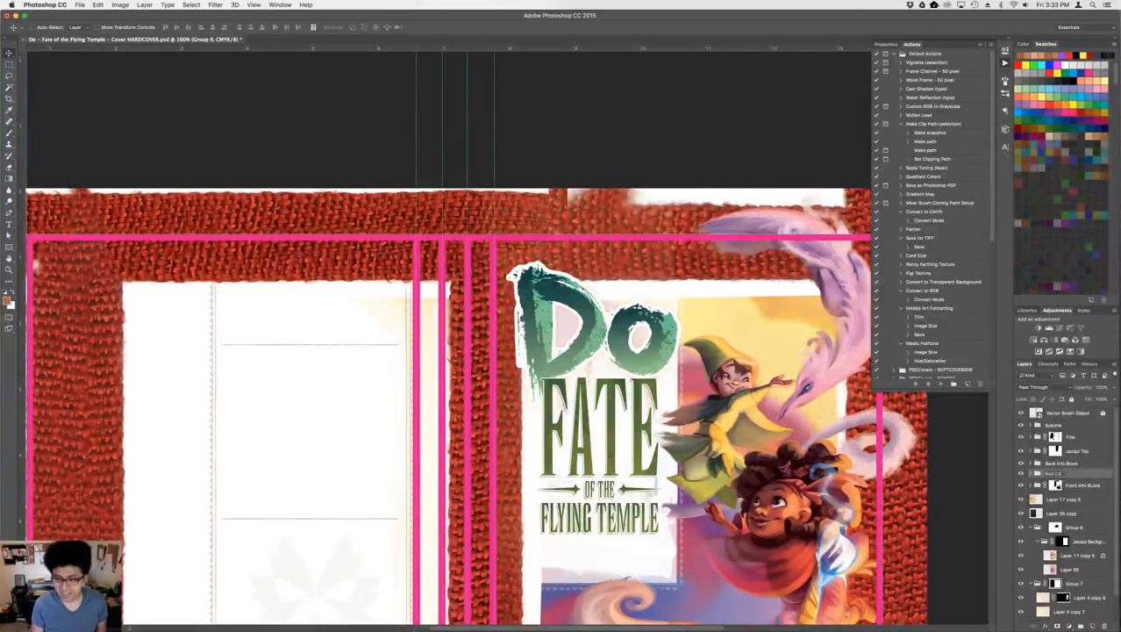
{"action": "type", "text": "ver"}
{"action": "key", "text": "Return"}
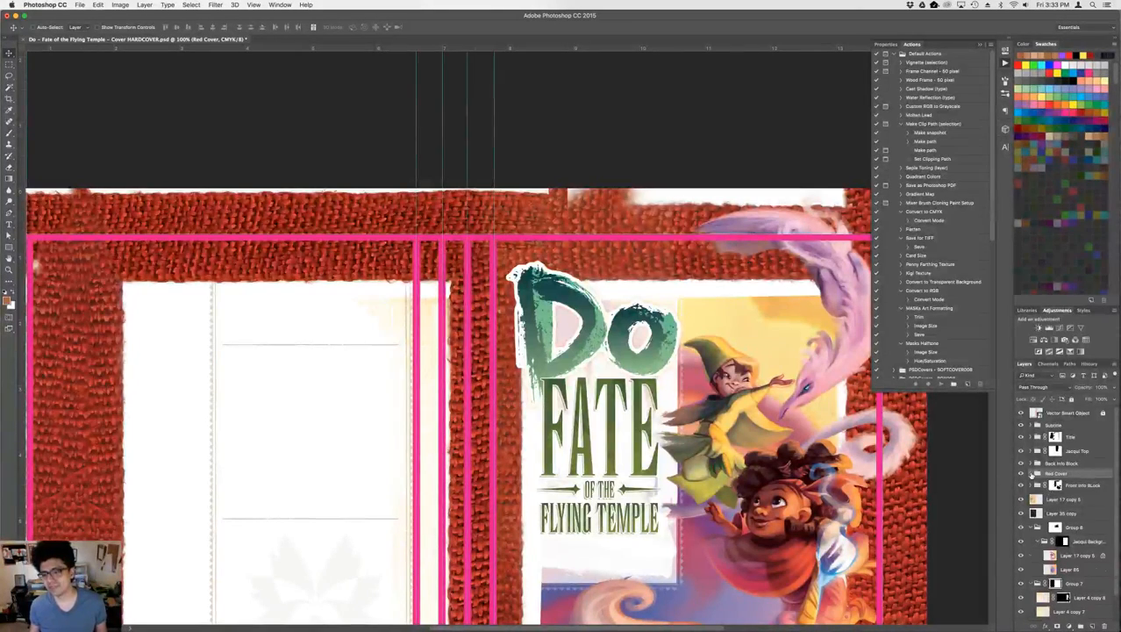
- Expand the Red Cover group and rename its upper layer as Back Cover Border
{"action": "left_click", "coordinate": [1031, 473]}
{"action": "double_click", "coordinate": [1070, 485]}
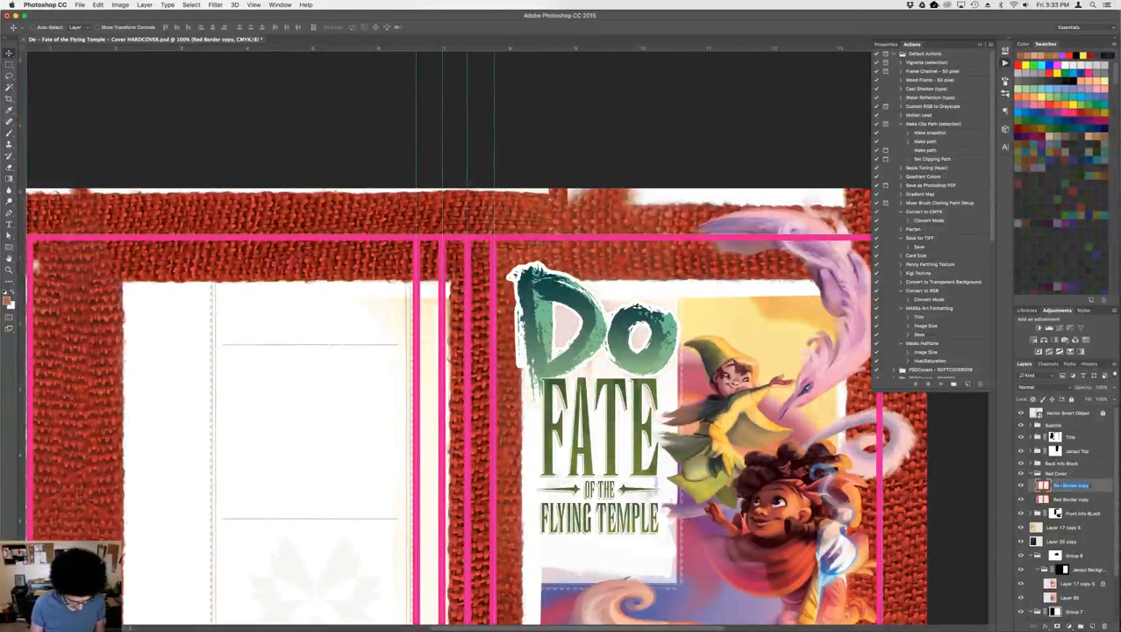
{"action": "type", "text": "Back Cover Bor"}
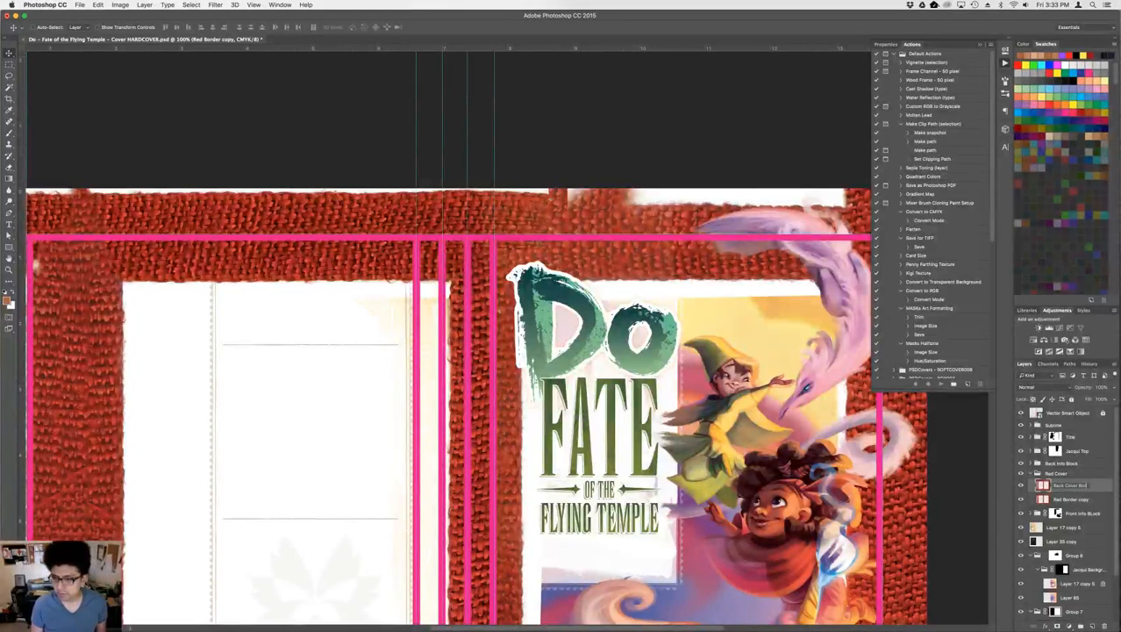
{"action": "type", "text": "der"}
{"action": "key", "text": "Return"}
- Rename the lower layer in the Red Cover group as Front Cover Border
{"action": "double_click", "coordinate": [1061, 500]}
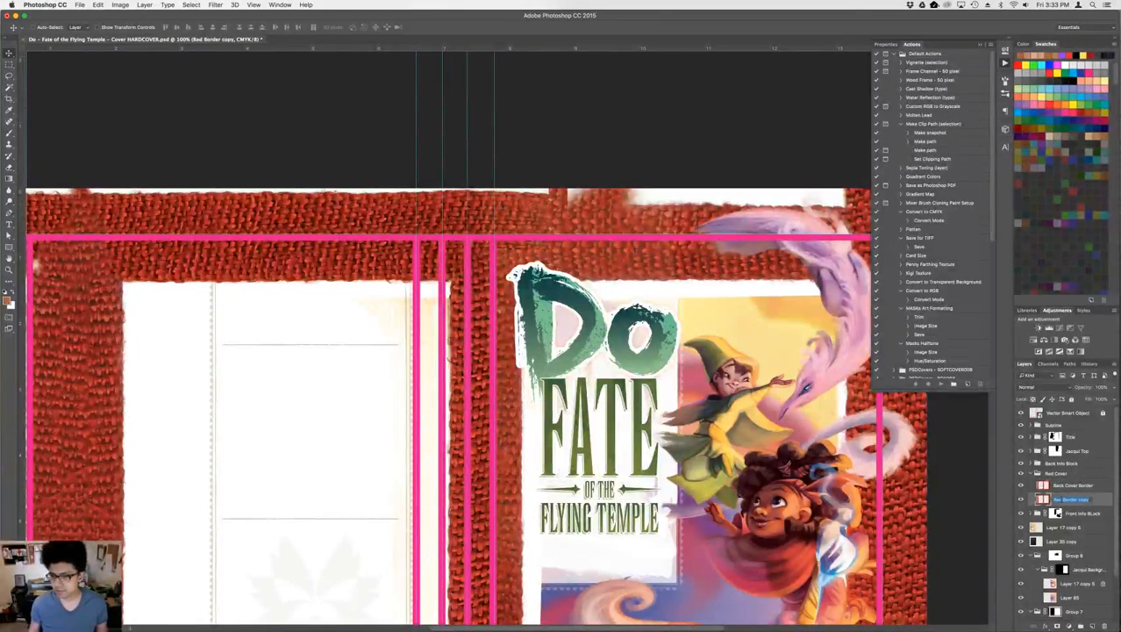
{"action": "type", "text": "Front Cover "}
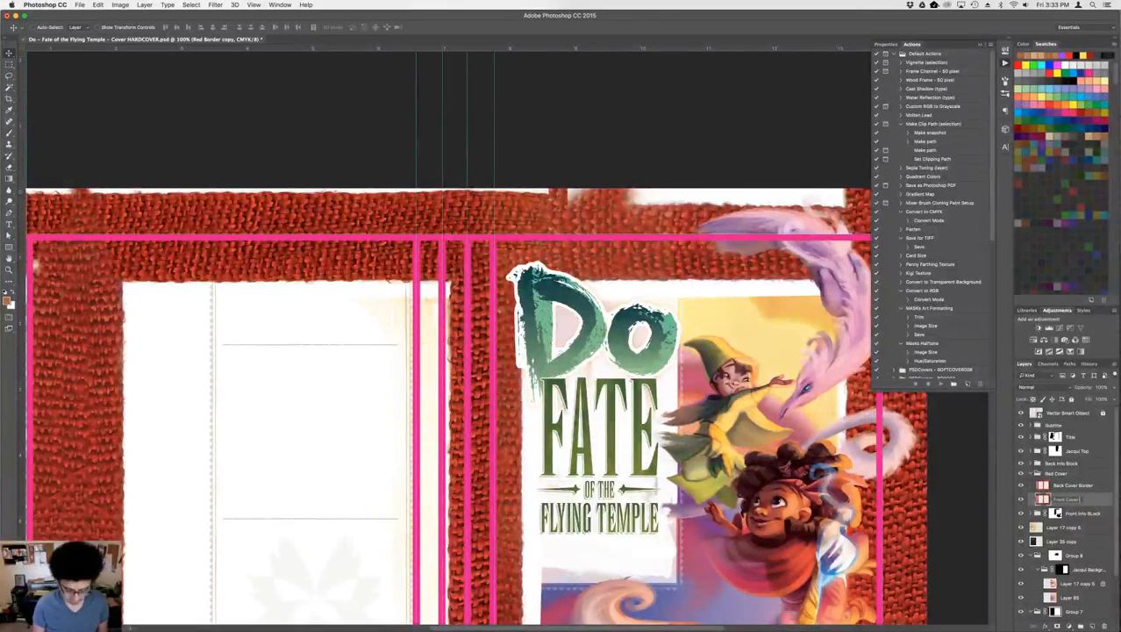
{"action": "type", "text": "Border"}
{"action": "key", "text": "Return"}
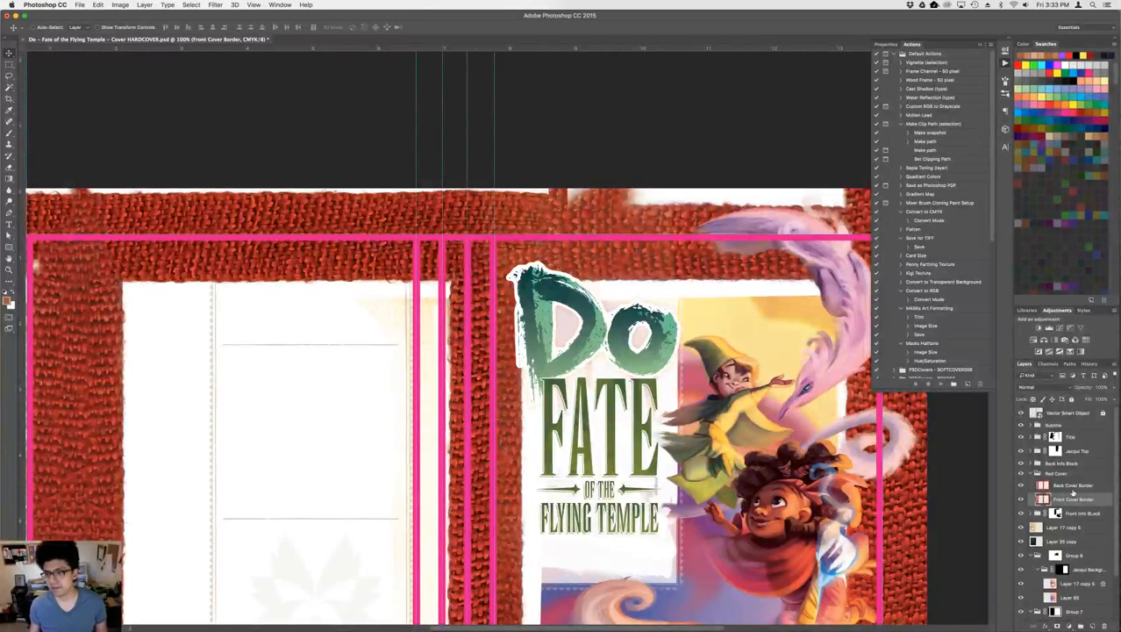
- Set the blend mode of the Red Cover group to Multiply
{"action": "left_click", "coordinate": [1072, 487]}
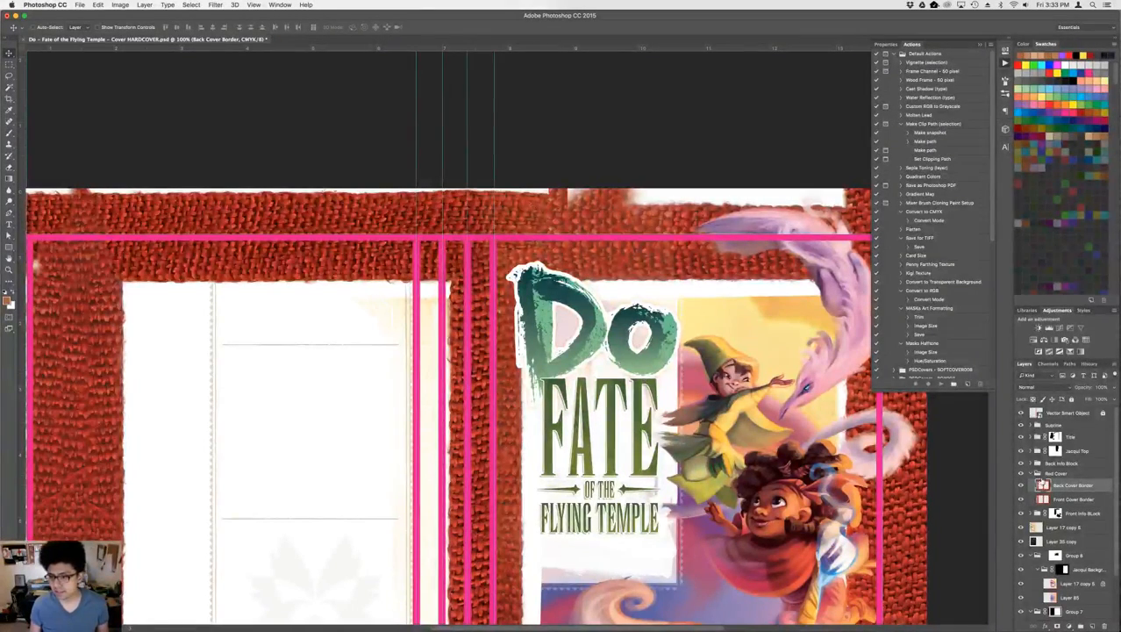
{"action": "left_click", "coordinate": [1053, 474]}
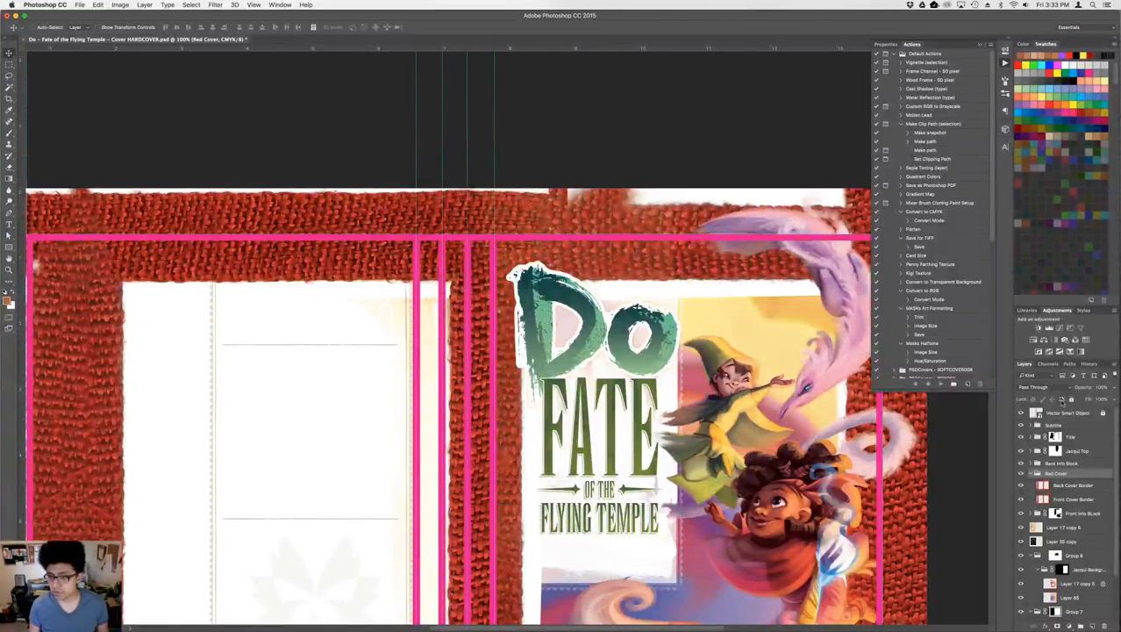
{"action": "left_click", "coordinate": [1053, 388]}
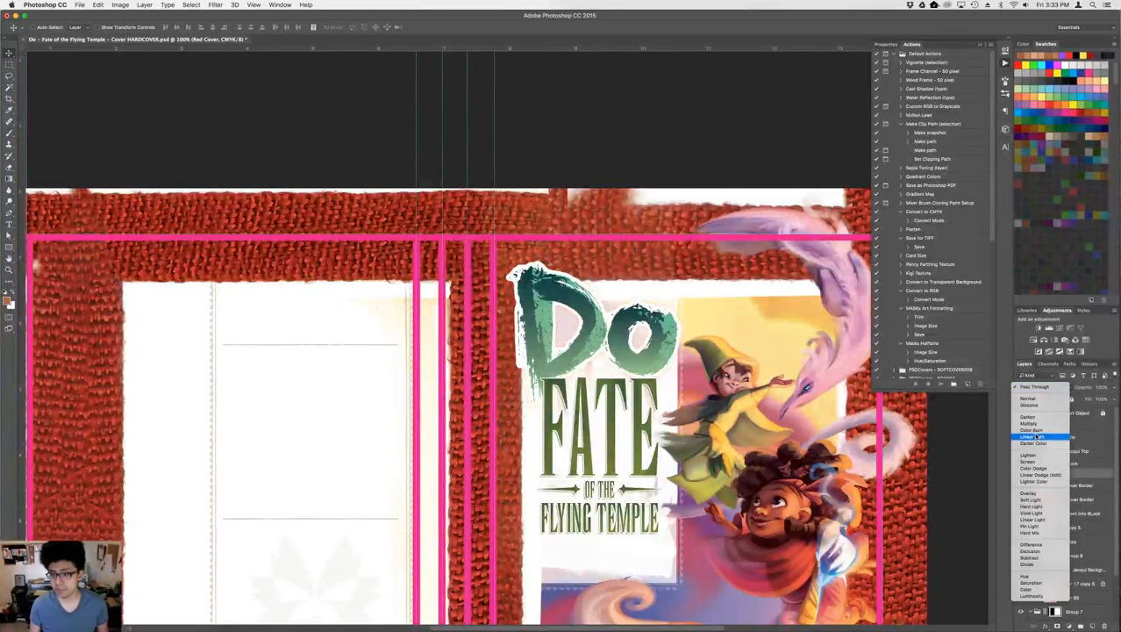
{"action": "left_click", "coordinate": [1034, 428]}
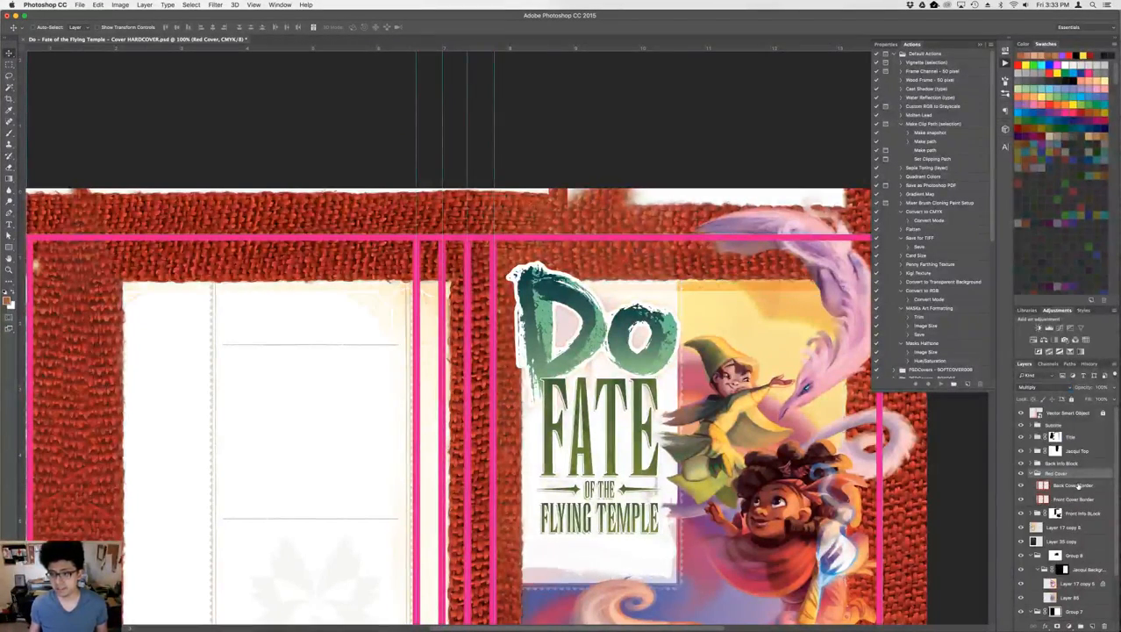
- Shift the Back Cover Border layer left until the woven spine strip extends past the back cover's fold line
{"action": "left_click", "coordinate": [1078, 485]}
{"action": "key", "text": "super+equal"}
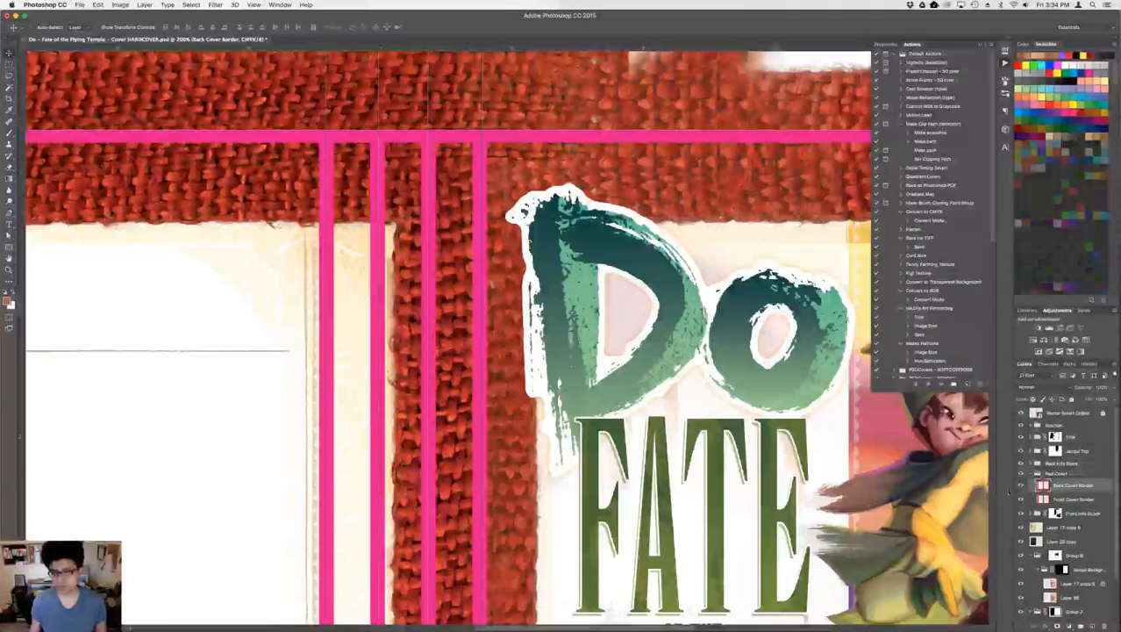
{"action": "left_click", "coordinate": [1059, 475]}
{"action": "left_click", "coordinate": [1070, 487]}
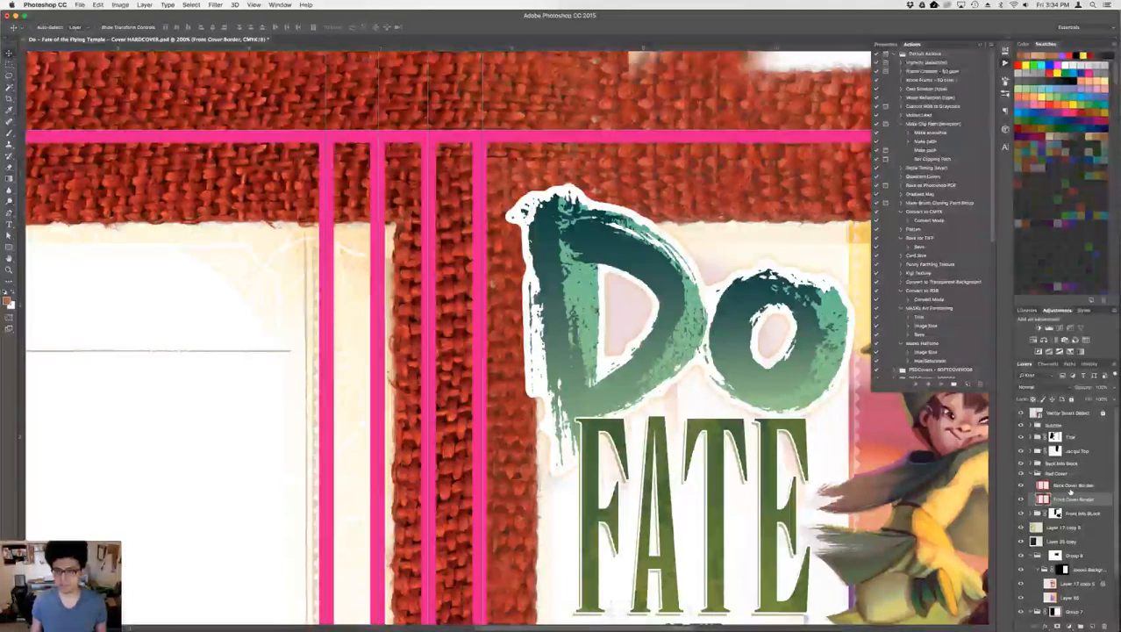
{"action": "key", "text": "shift+Left"}
{"action": "key", "text": "shift+Left"}
{"action": "key", "text": "shift+Left"}
{"action": "key", "text": "shift+Left"}
{"action": "key", "text": "shift+Left"}
{"action": "key", "text": "shift+Left"}
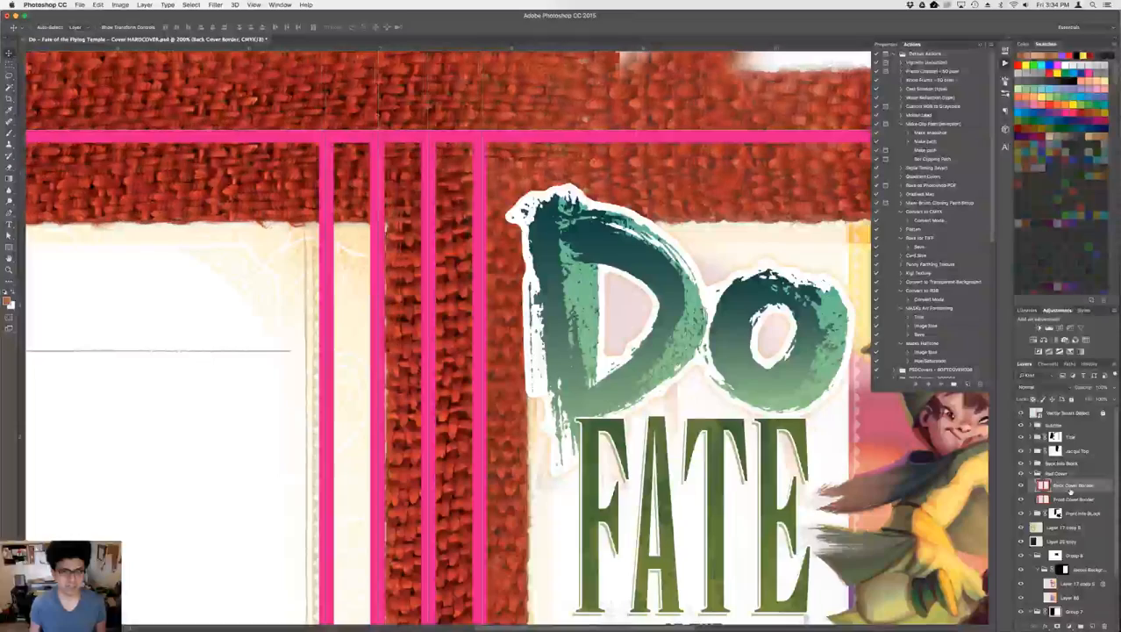
{"action": "key", "text": "shift+Left"}
{"action": "key", "text": "shift+Left"}
{"action": "key", "text": "shift+Left"}
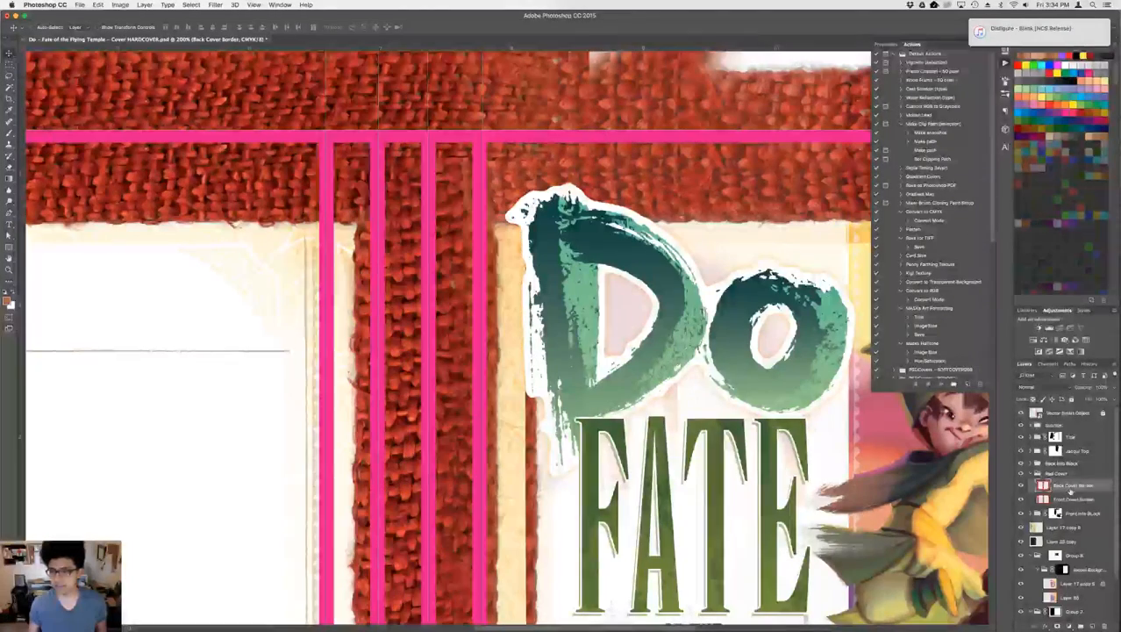
{"action": "key", "text": "shift+Left"}
{"action": "key", "text": "shift+Left"}
{"action": "key", "text": "shift+Left"}
{"action": "key", "text": "shift+Left"}
{"action": "key", "text": "shift+Left"}
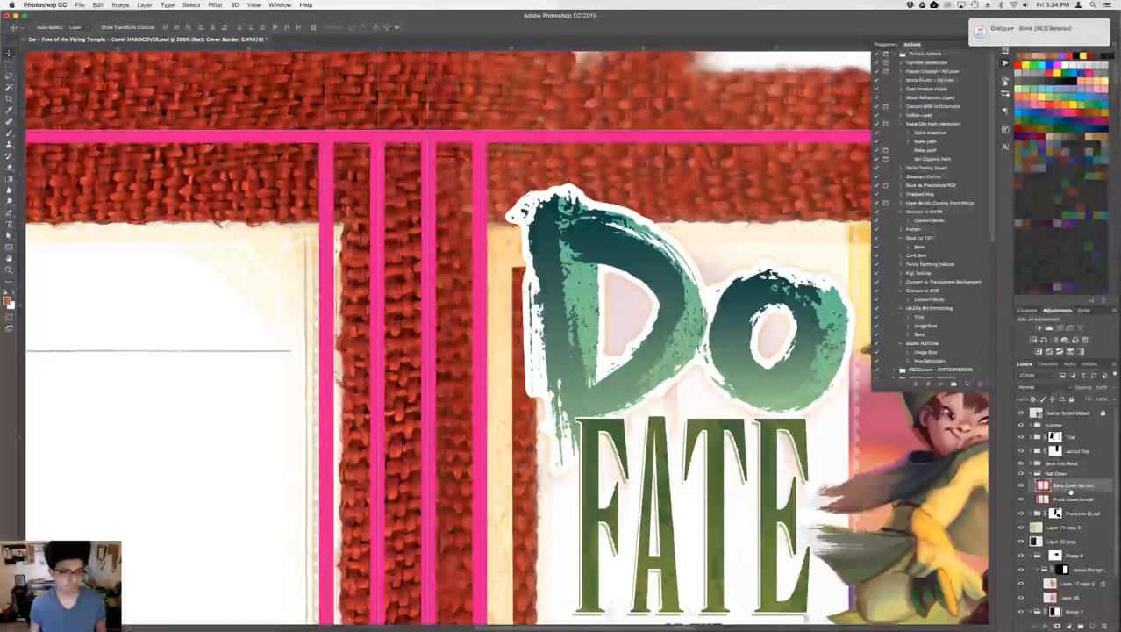
{"action": "key", "text": "shift+Left"}
{"action": "key", "text": "shift+Left"}
{"action": "key", "text": "shift+Left"}
{"action": "key", "text": "shift+Left"}
{"action": "key", "text": "shift+Left"}
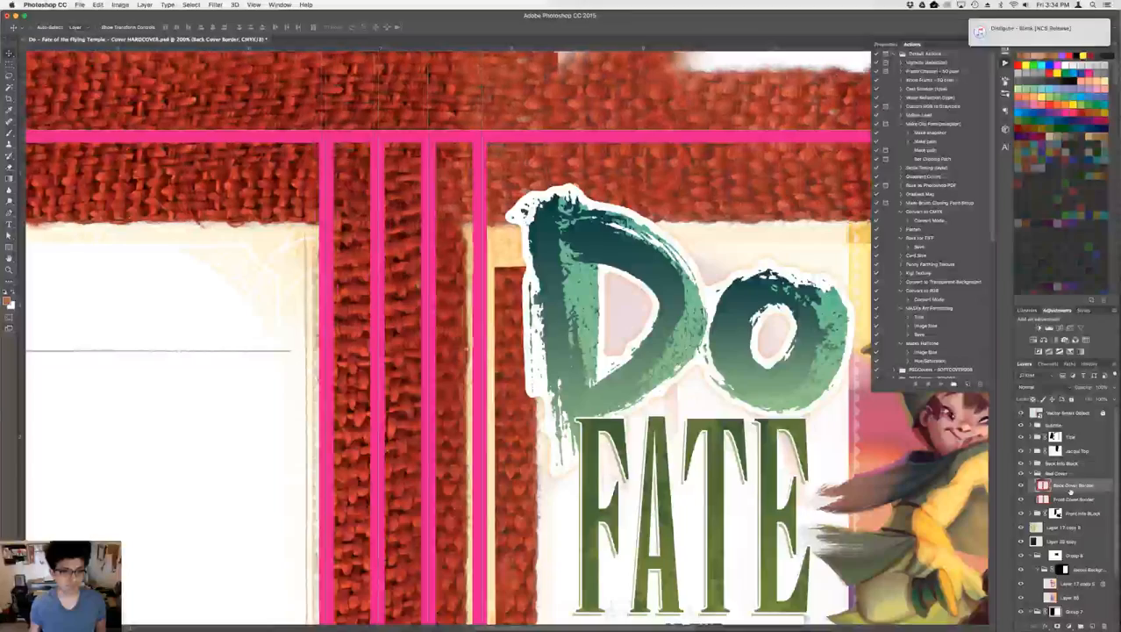
{"action": "key", "text": "shift+Left"}
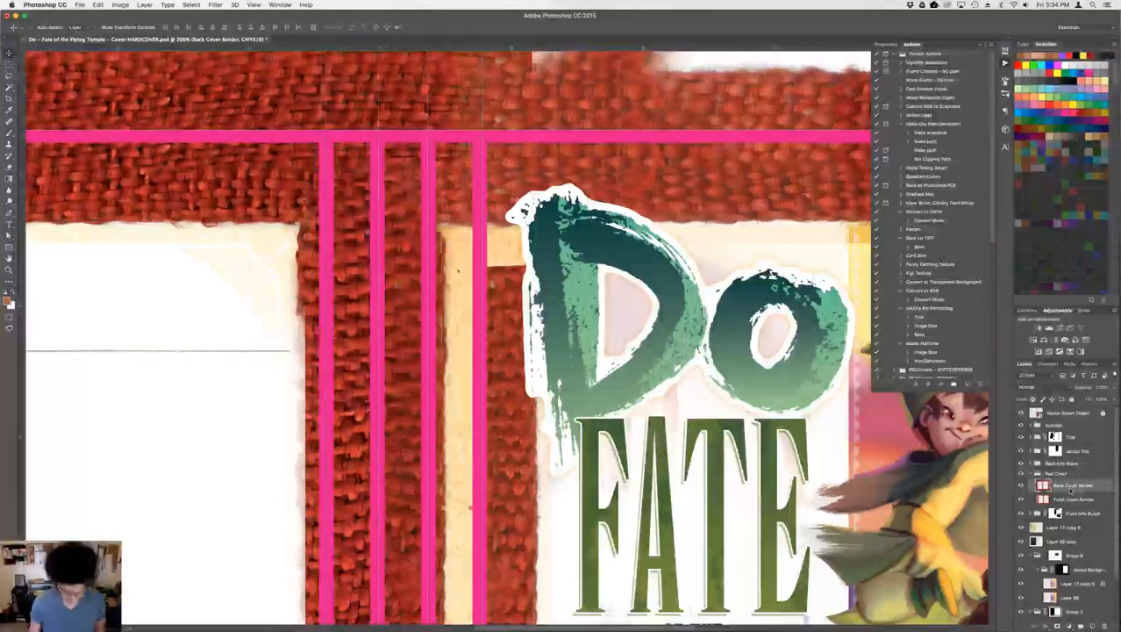
- View the full cover spread and nudge the Back Cover Border layer slightly further left
{"action": "key", "text": "super+minus"}
{"action": "key", "text": "super+minus"}
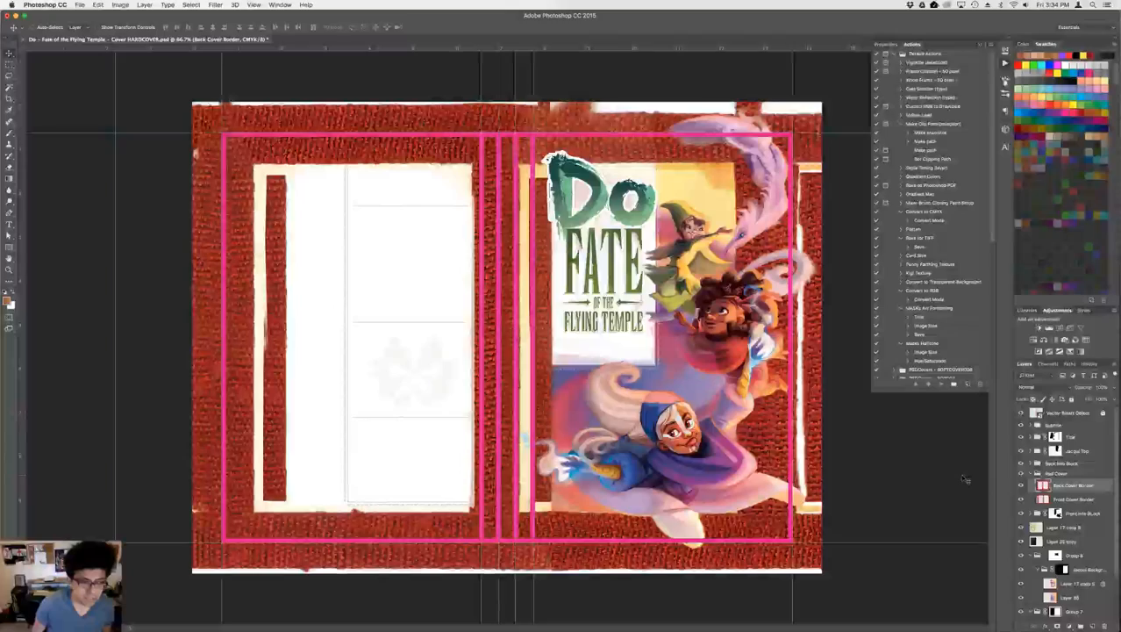
{"action": "key", "text": "shift+Left"}
{"action": "key", "text": "shift+Left"}
{"action": "key", "text": "shift+Left"}
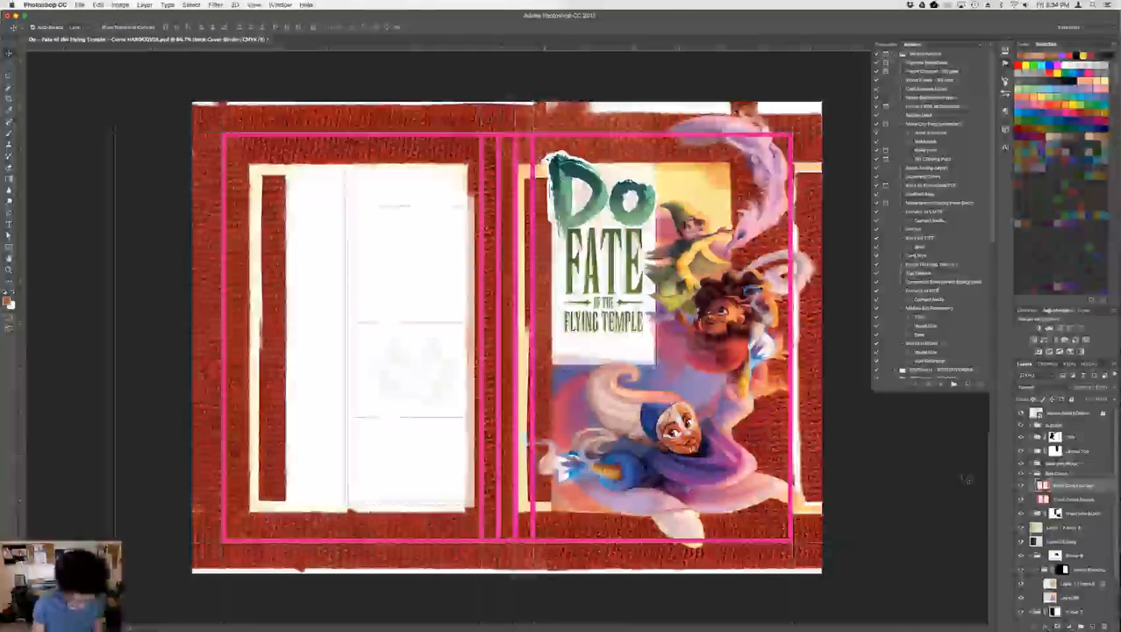
- Hide the Front Cover Border layer and select the Back Info Block group
{"action": "key", "text": "super+plus"}
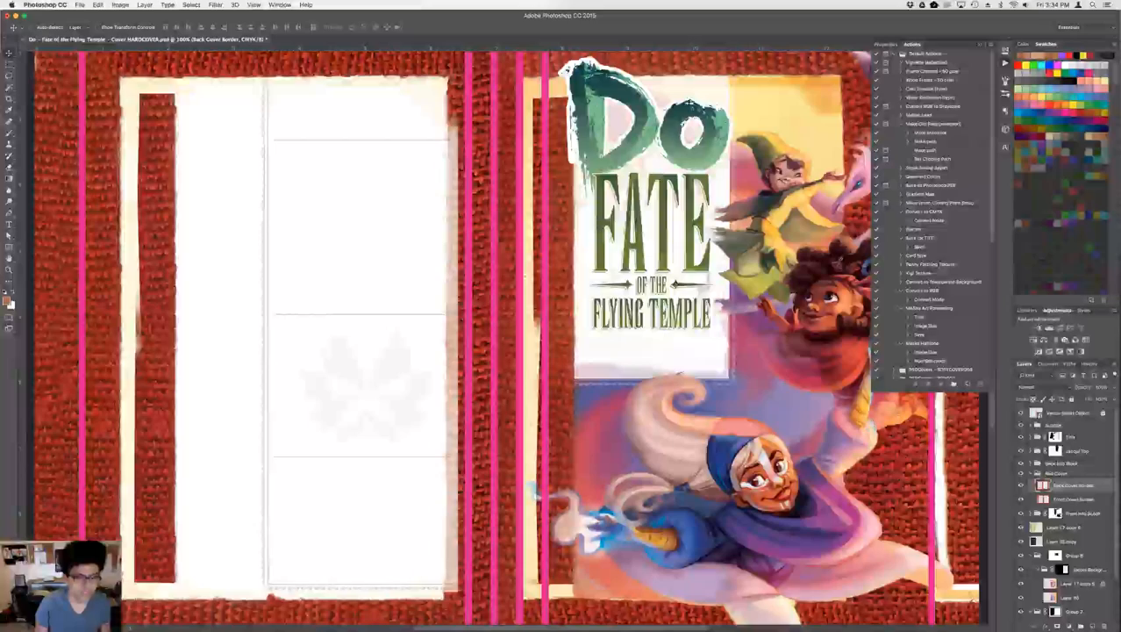
{"action": "left_click_drag", "start_coordinate": [603, 413], "coordinate": [775, 408]}
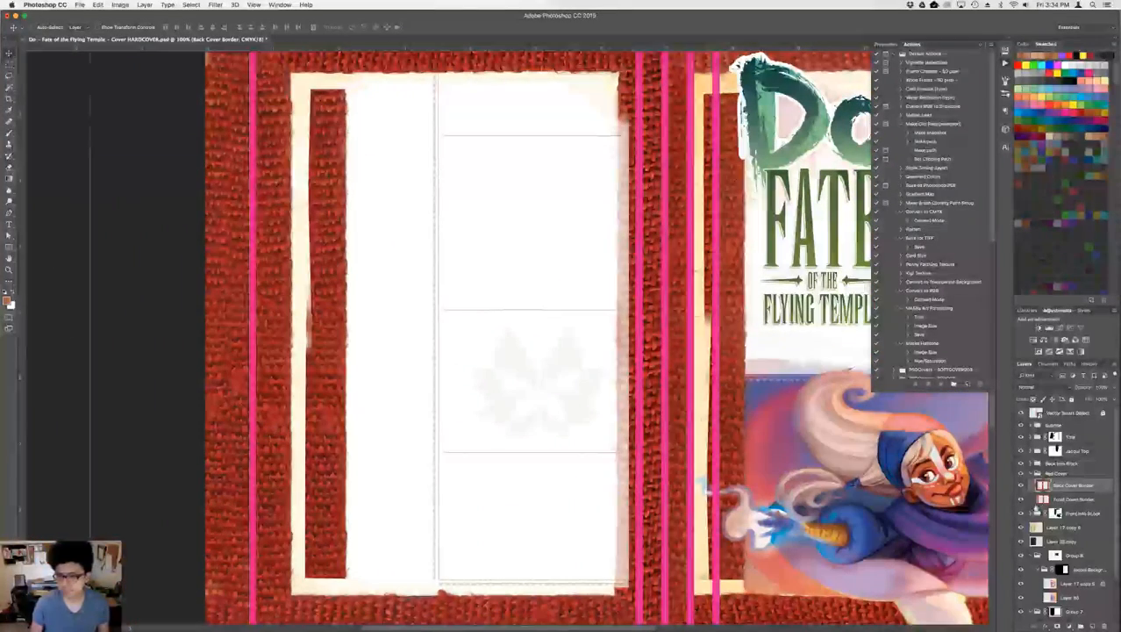
{"action": "left_click", "coordinate": [1020, 499]}
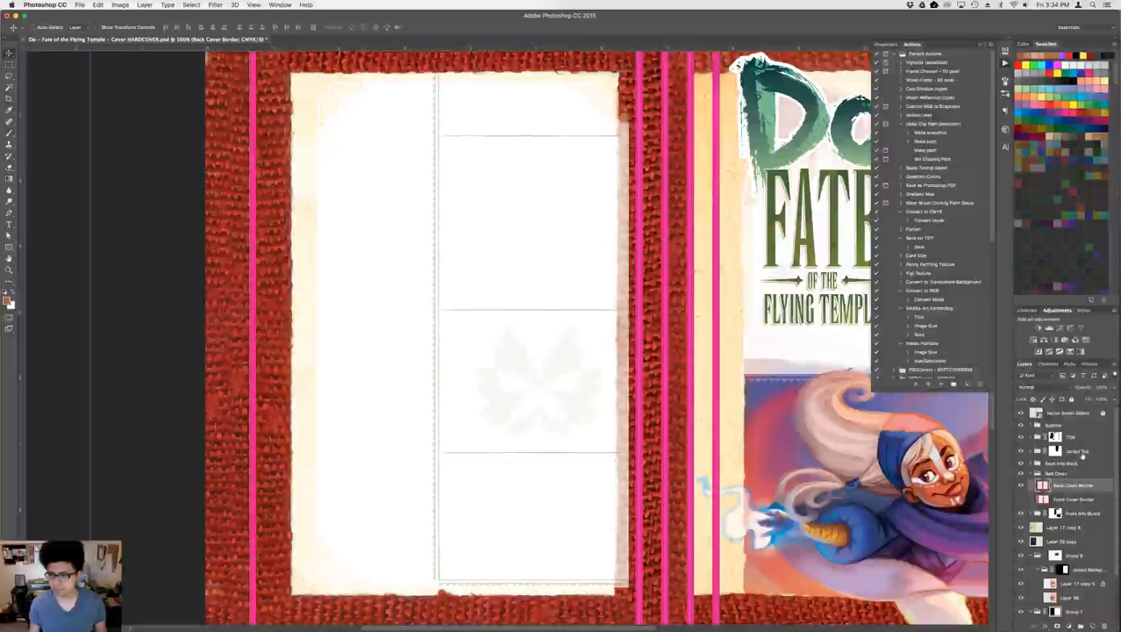
{"action": "left_click", "coordinate": [1074, 464]}
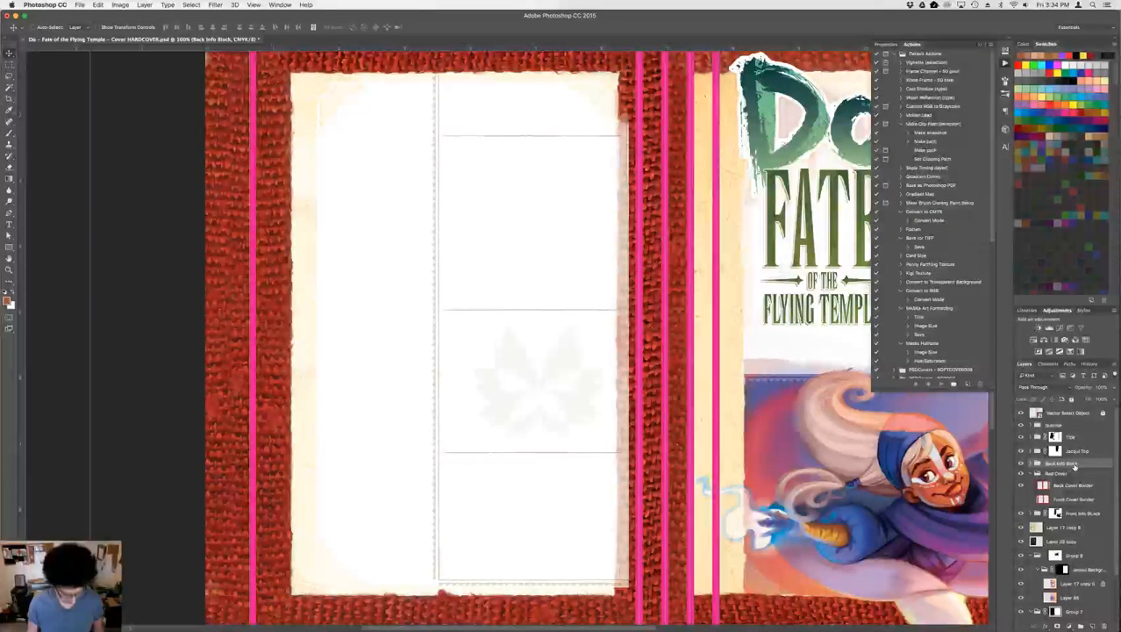
- Hide the Back Info Block group and nudge the Back Cover Border layer further left
{"action": "left_click", "coordinate": [1020, 464]}
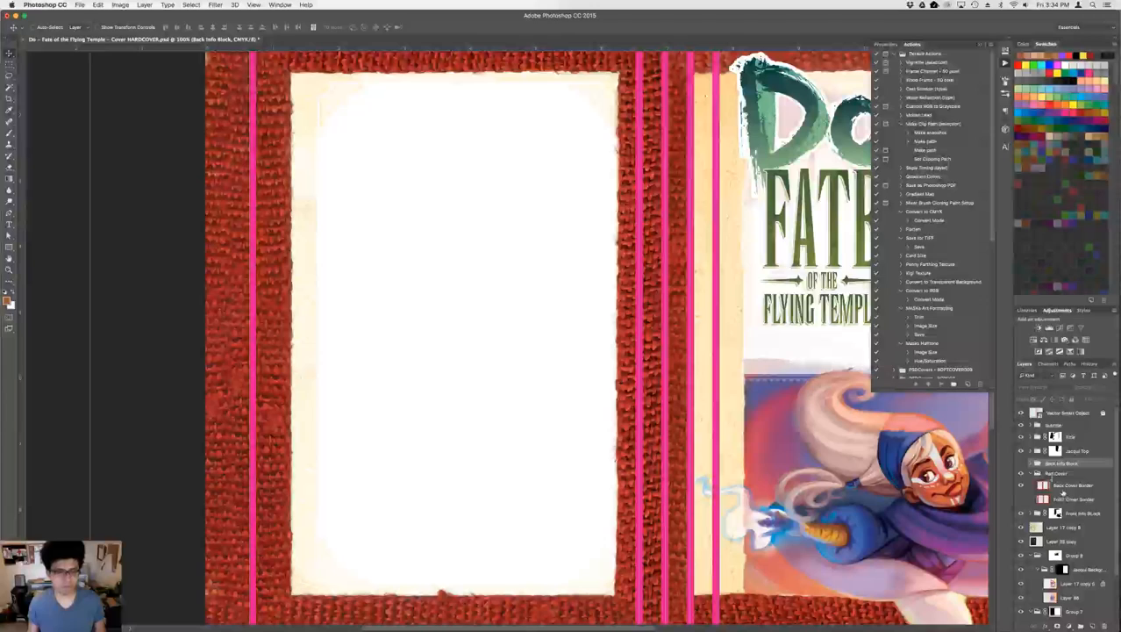
{"action": "left_click", "coordinate": [1058, 491]}
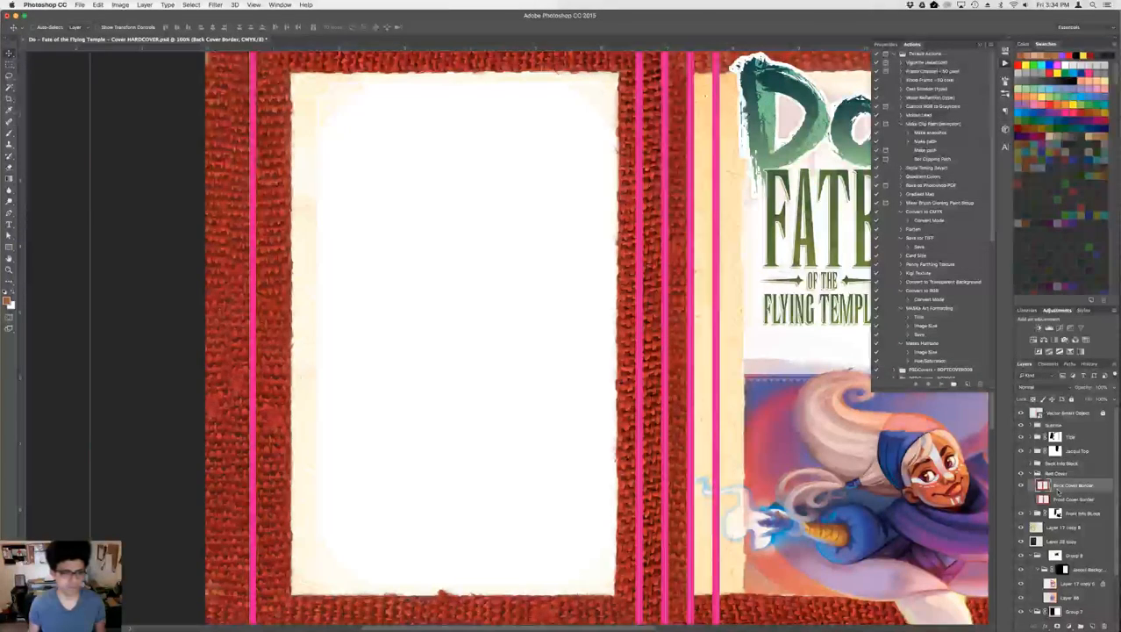
{"action": "key", "text": "shift+Left"}
{"action": "key", "text": "shift+Left"}
{"action": "key", "text": "shift+Left"}
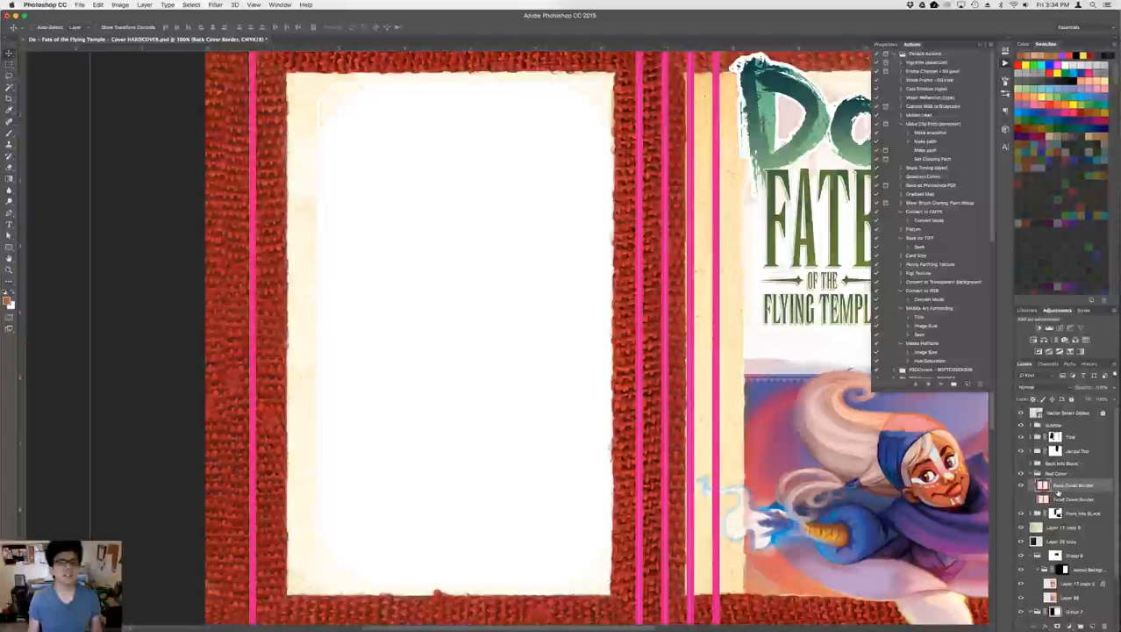
{"action": "key", "text": "shift+Left"}
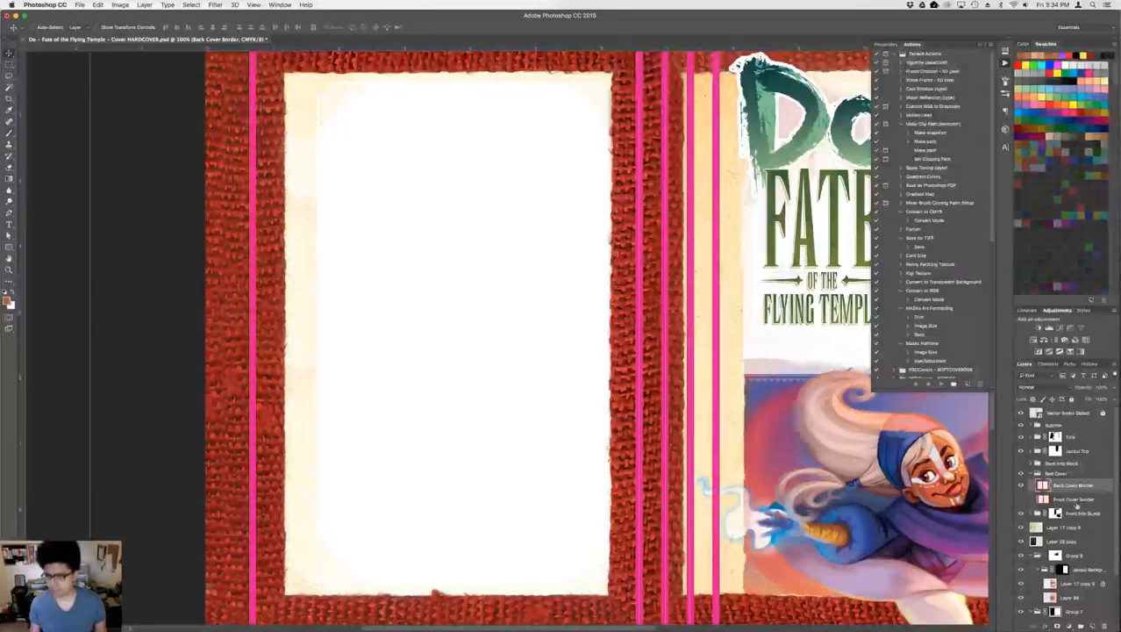
- Compare the back cover with the Back Info Block group shown and hidden, and inspect the paper panel's lower outer corner
{"action": "left_click", "coordinate": [1062, 463]}
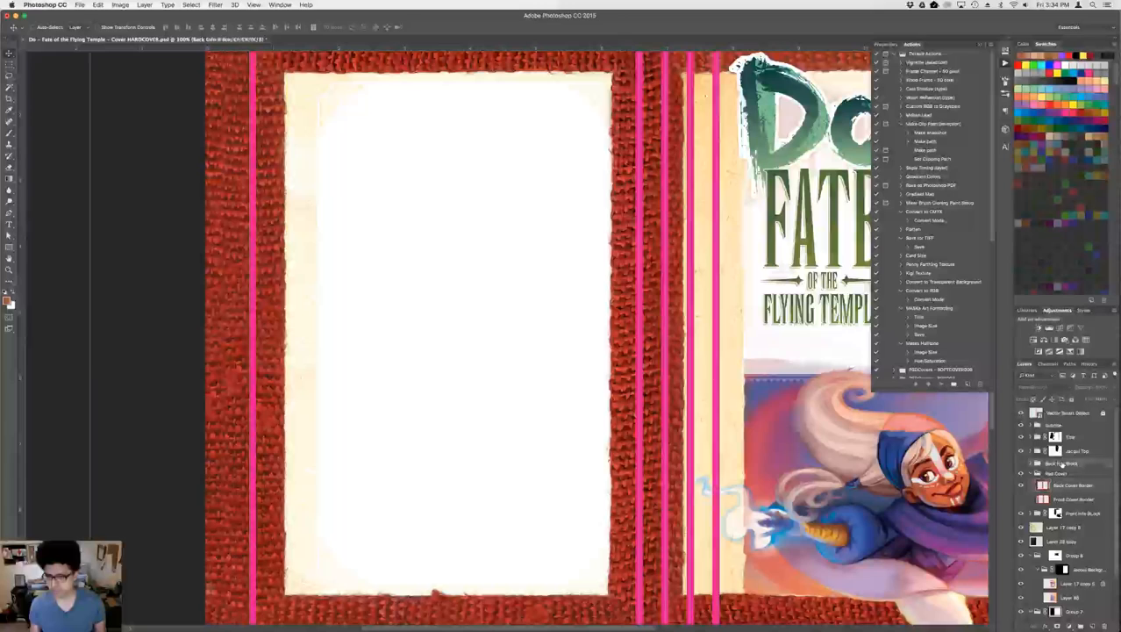
{"action": "left_click", "coordinate": [1022, 463]}
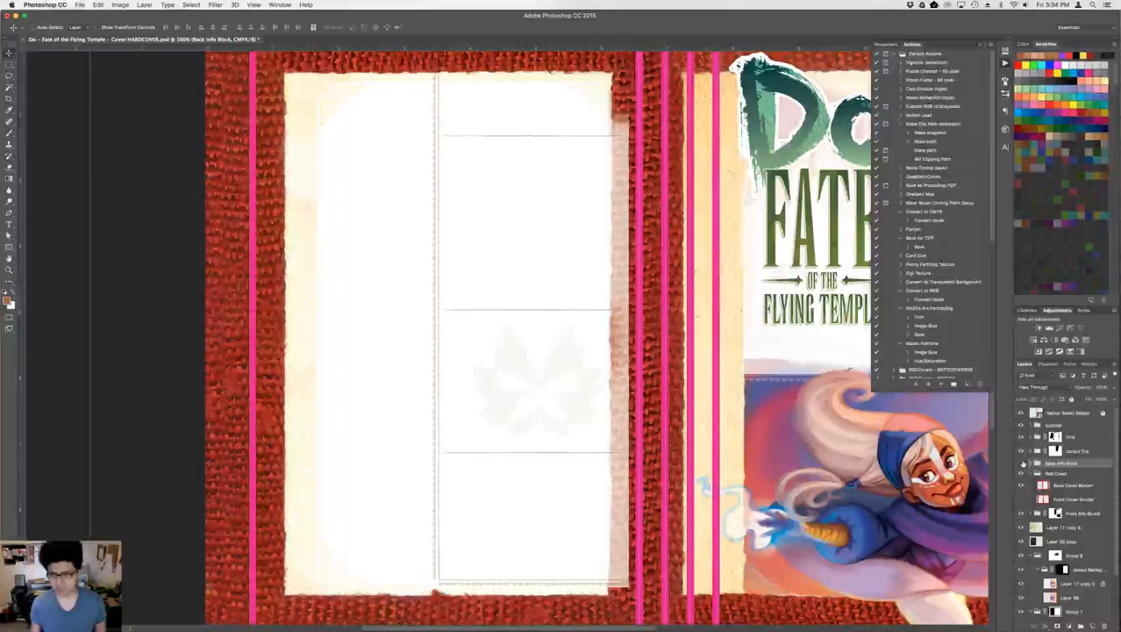
{"action": "key", "text": "super+equal"}
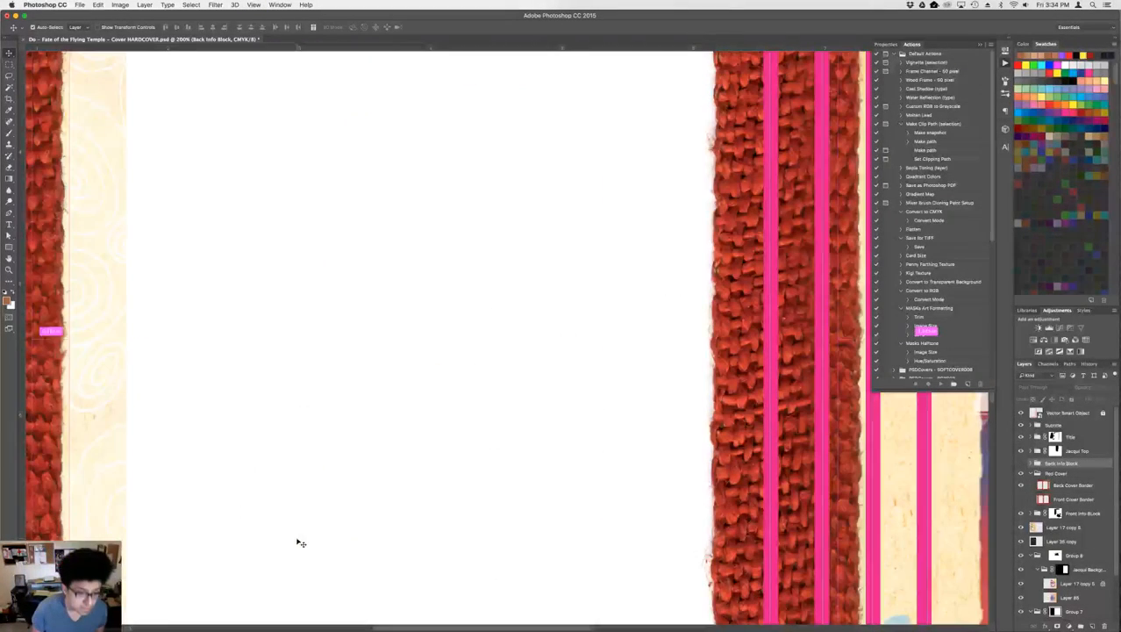
{"action": "left_click_drag", "start_coordinate": [138, 471], "coordinate": [253, 320]}
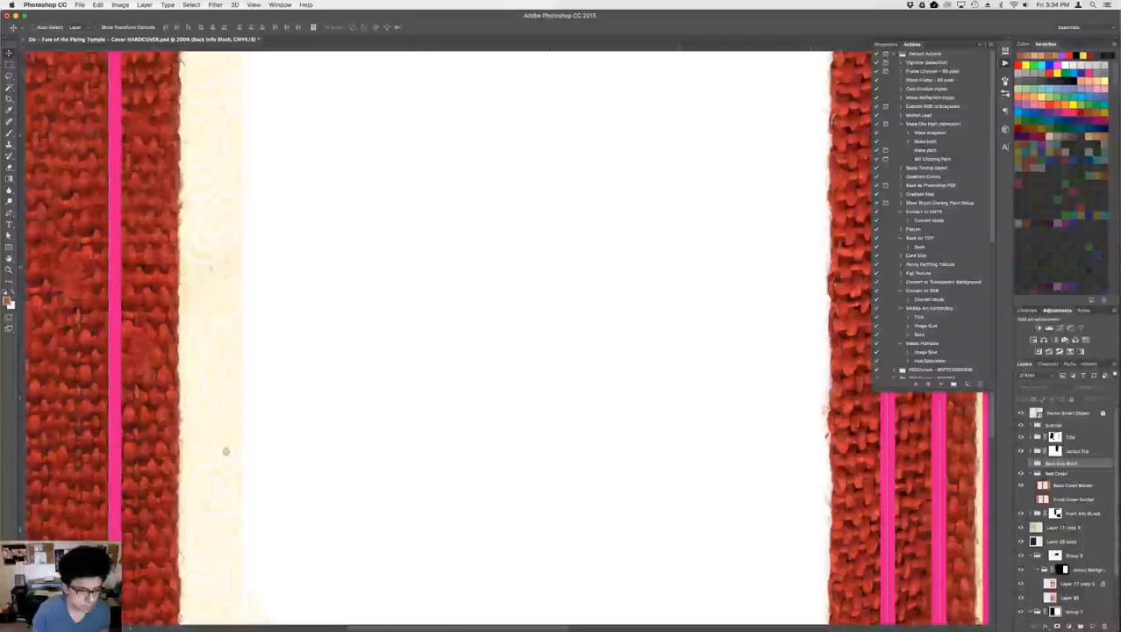
{"action": "left_click_drag", "start_coordinate": [227, 402], "coordinate": [235, 274]}
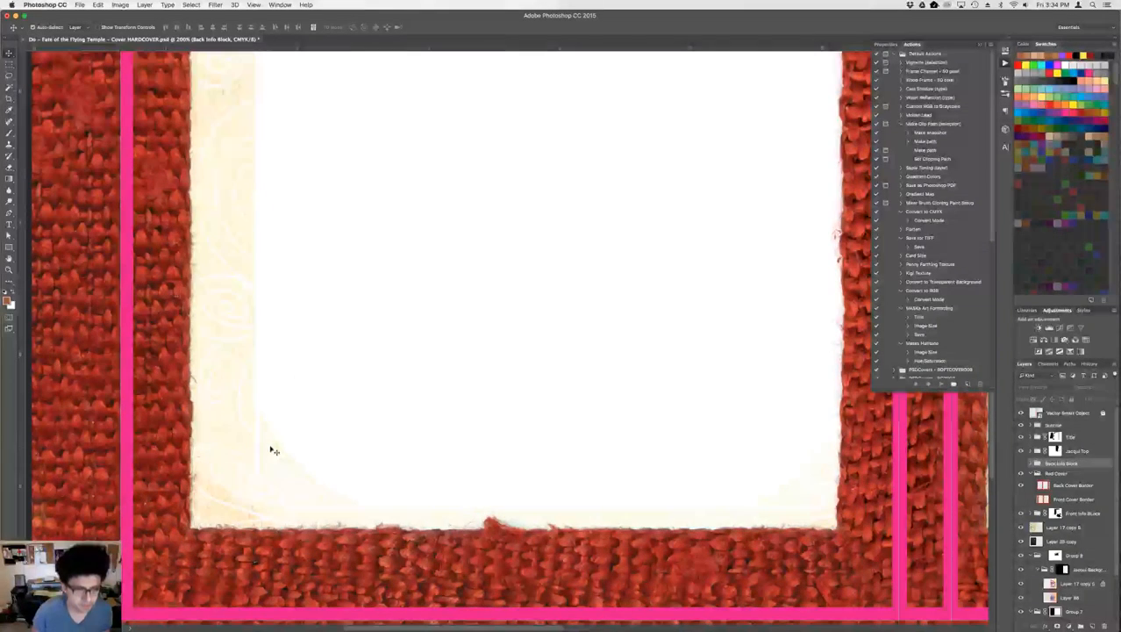
- Pick Layer 17 copy 5 from the artwork, compare it hidden and shown, and load its outline as a selection
{"action": "left_click", "coordinate": [284, 419], "text": "super"}
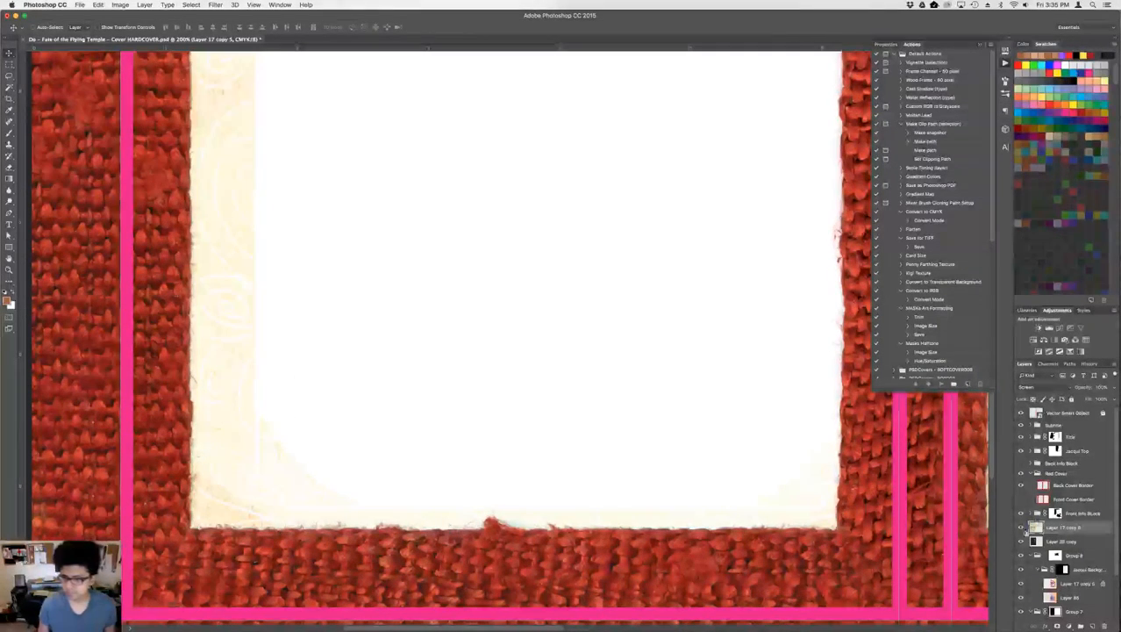
{"action": "left_click", "coordinate": [1021, 528]}
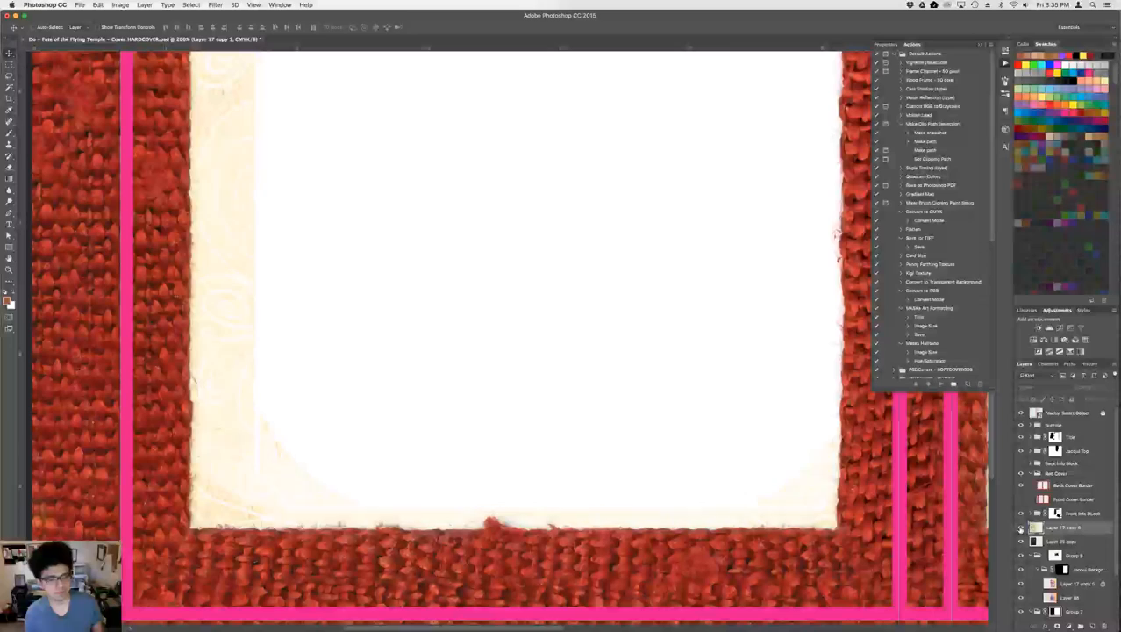
{"action": "left_click", "coordinate": [1020, 527]}
{"action": "scroll", "coordinate": [1018, 523], "scroll_direction": "down", "scroll_amount": 2}
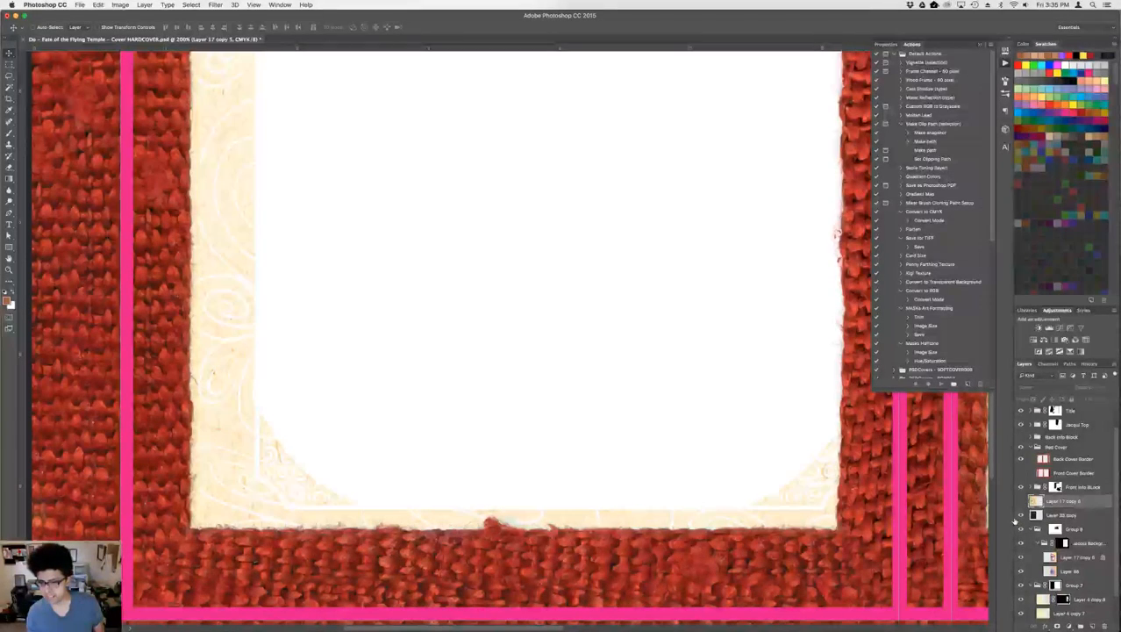
{"action": "left_click", "coordinate": [1035, 501], "text": "super"}
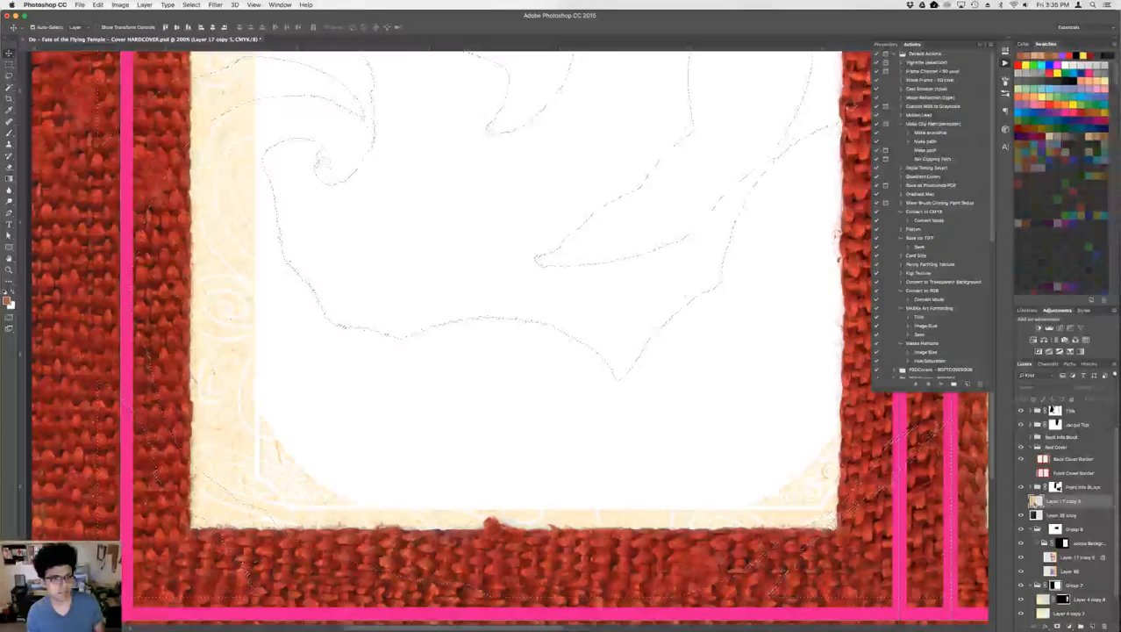
{"action": "left_click", "coordinate": [1021, 501]}
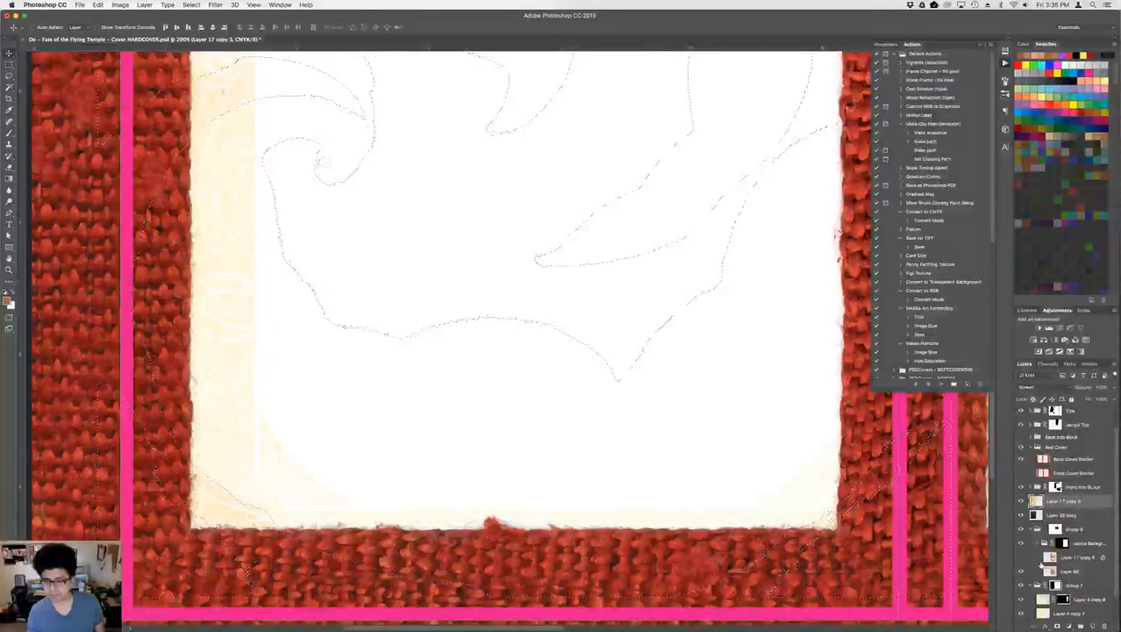
- Check Group 7's contribution by toggling its visibility, and show Layer 4 copy 2 so its paper texture fills the back panel
{"action": "scroll", "coordinate": [1032, 585], "scroll_direction": "down", "scroll_amount": 2}
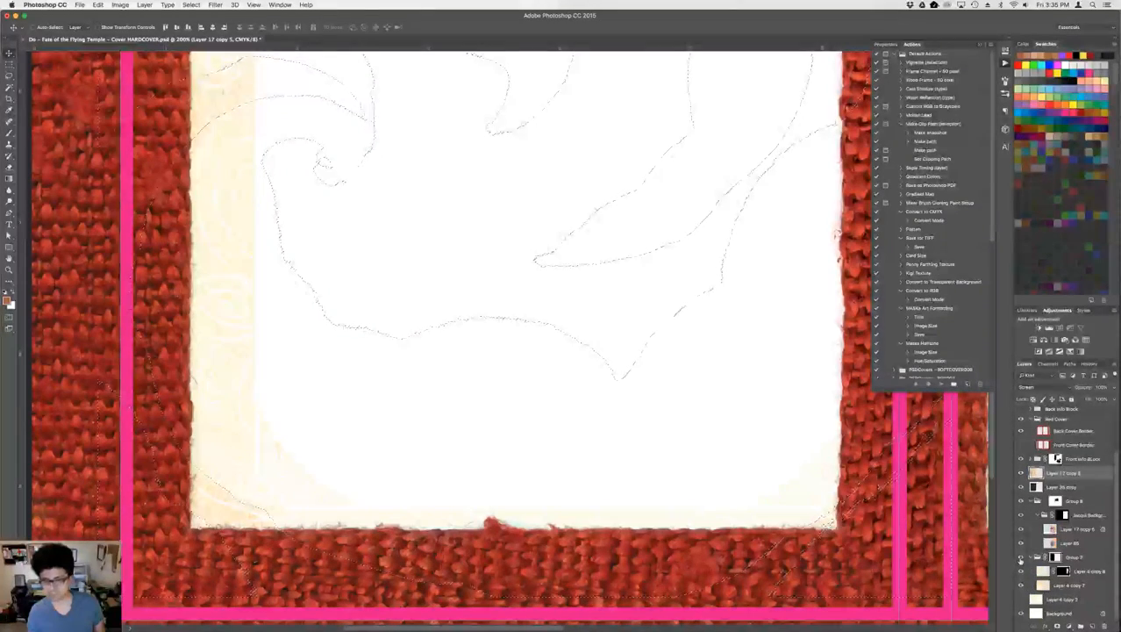
{"action": "left_click", "coordinate": [1020, 559]}
{"action": "left_click", "coordinate": [1021, 559]}
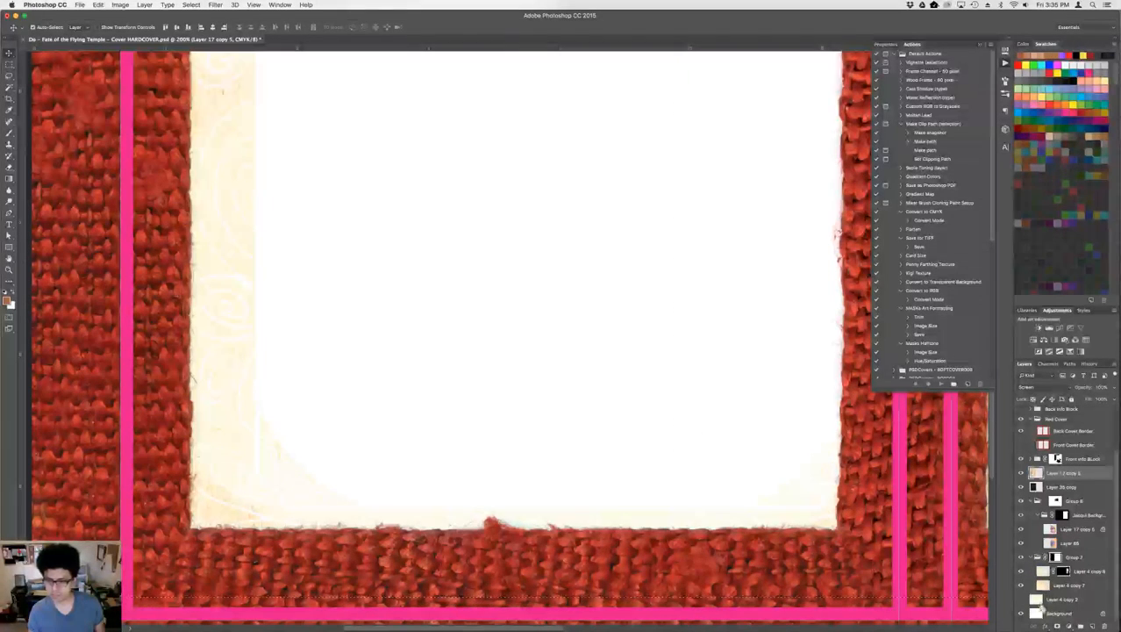
{"action": "left_click", "coordinate": [1020, 600]}
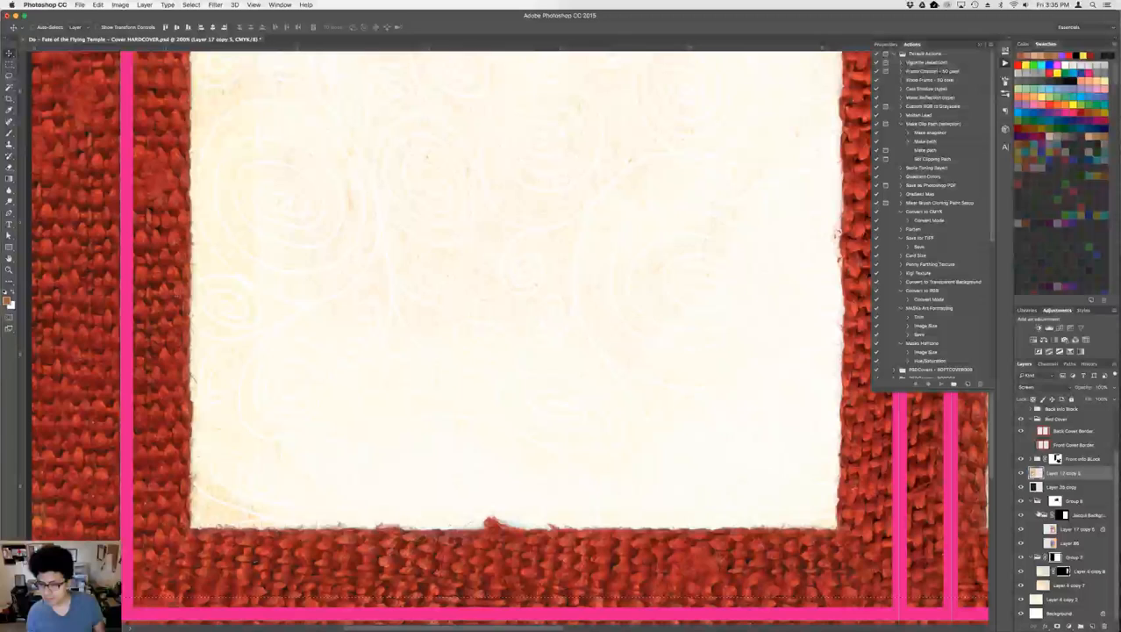
- Collapse Group 8 and Group 7, and compare the back panel with the background groups and Layer 4 copy 2 hidden and shown
{"action": "left_click", "coordinate": [1035, 501]}
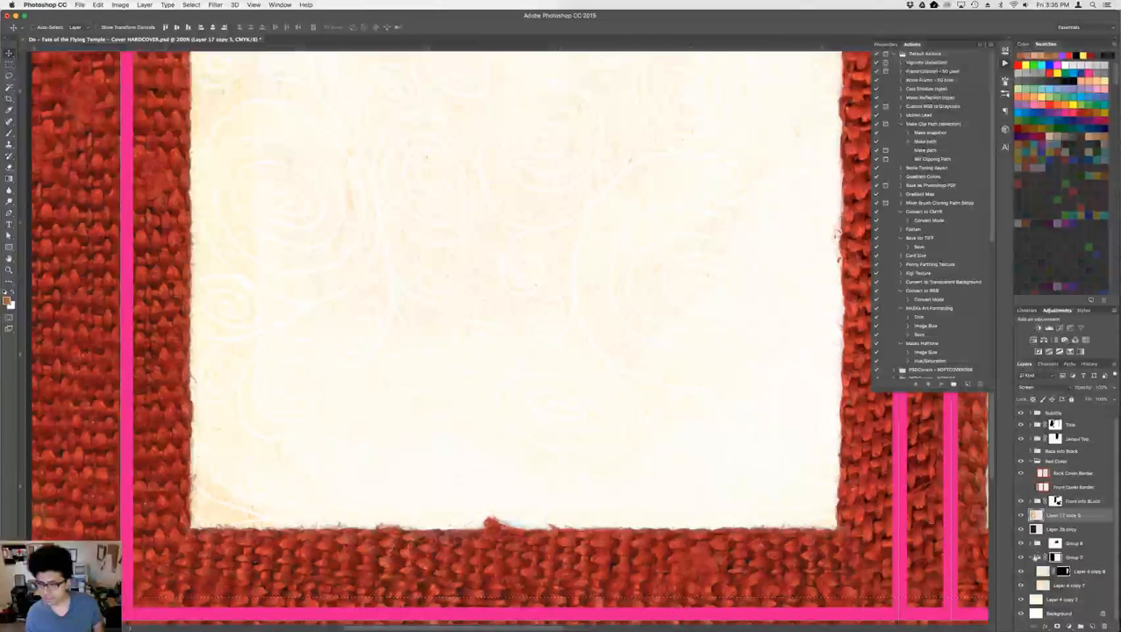
{"action": "left_click", "coordinate": [1034, 558]}
{"action": "left_click", "coordinate": [1021, 583]}
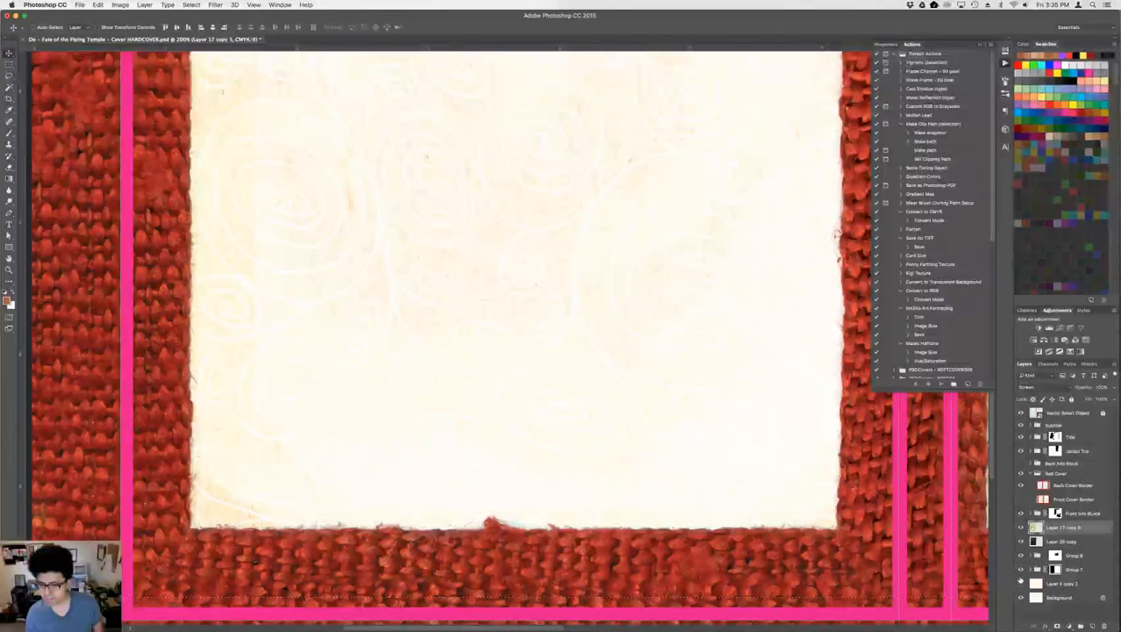
{"action": "left_click", "coordinate": [1021, 557]}
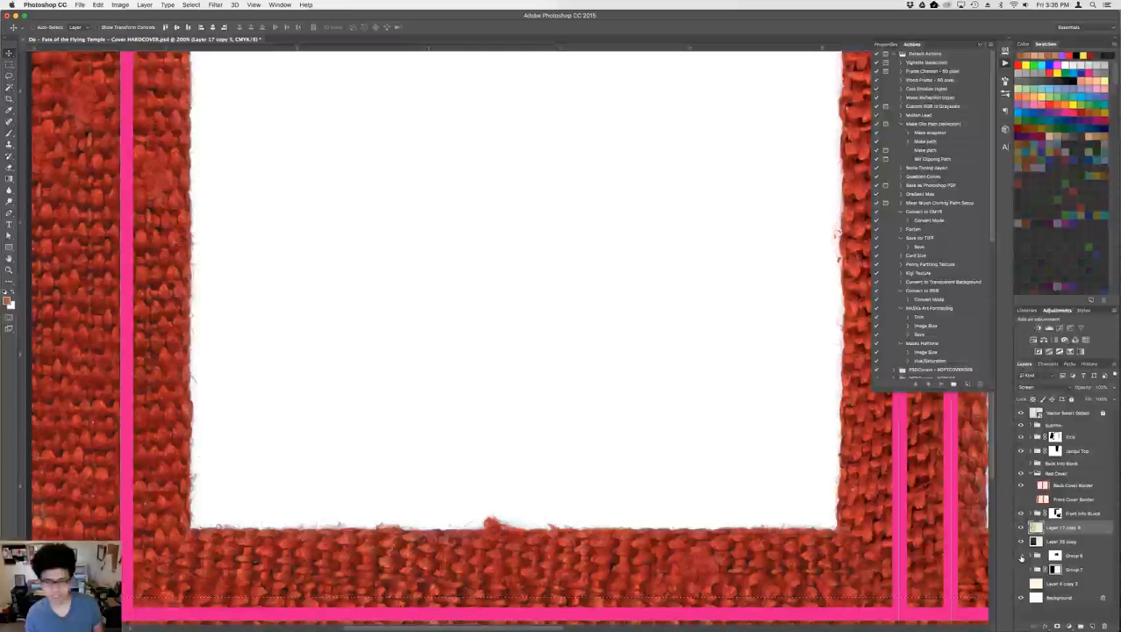
{"action": "left_click", "coordinate": [1021, 569]}
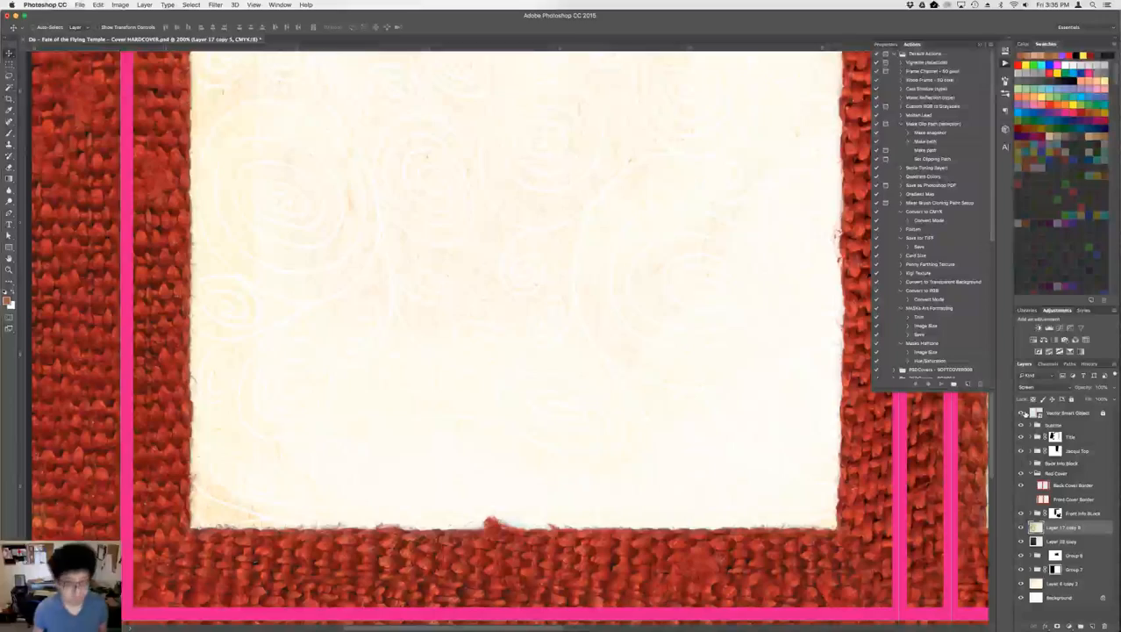
- Inspect the back panel up to its upper edge, toggling and selecting the layer directly below Layer 17 copy 5 to check its effect
{"action": "scroll", "coordinate": [443, 328], "scroll_direction": "up", "scroll_amount": 10}
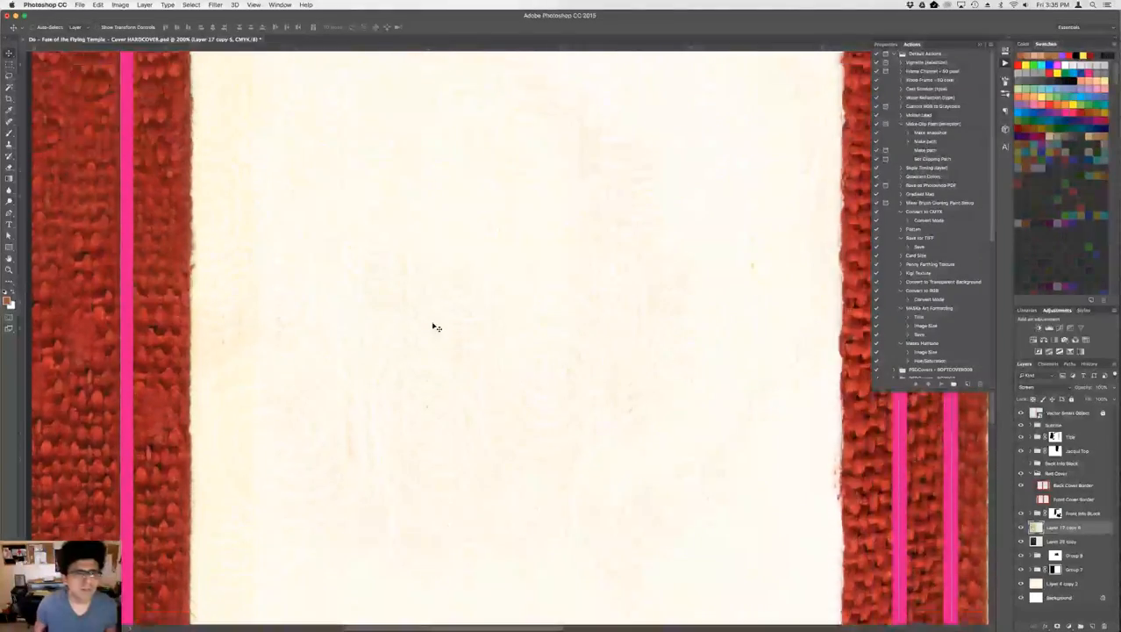
{"action": "scroll", "coordinate": [436, 327], "scroll_direction": "up", "scroll_amount": 5}
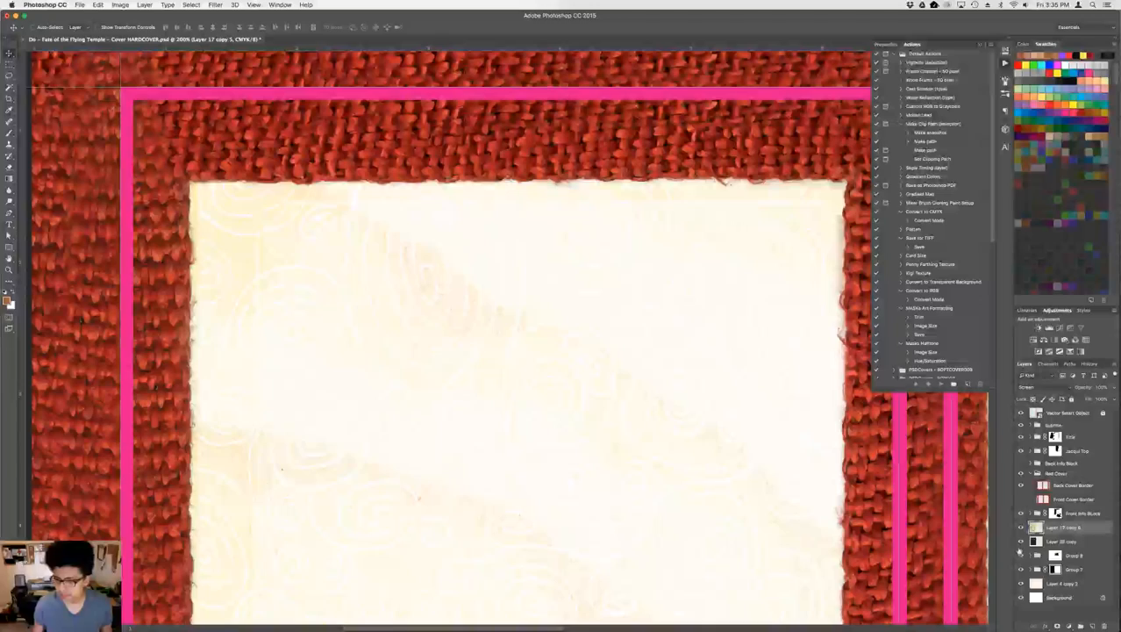
{"action": "left_click", "coordinate": [1020, 541]}
{"action": "left_click", "coordinate": [1020, 541]}
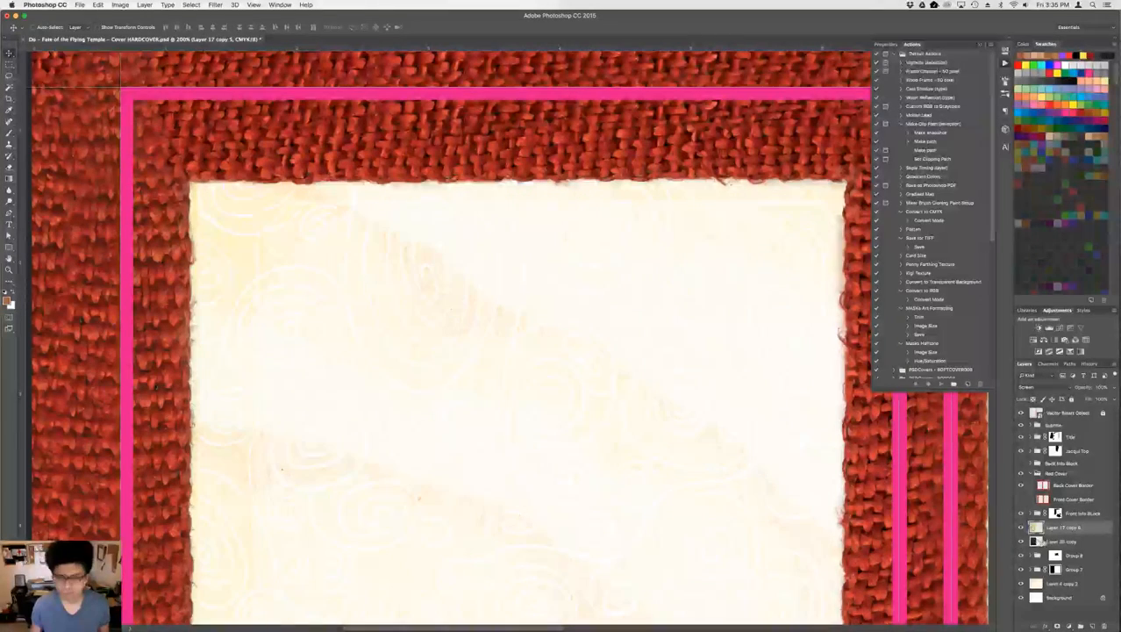
{"action": "left_click", "coordinate": [1044, 541]}
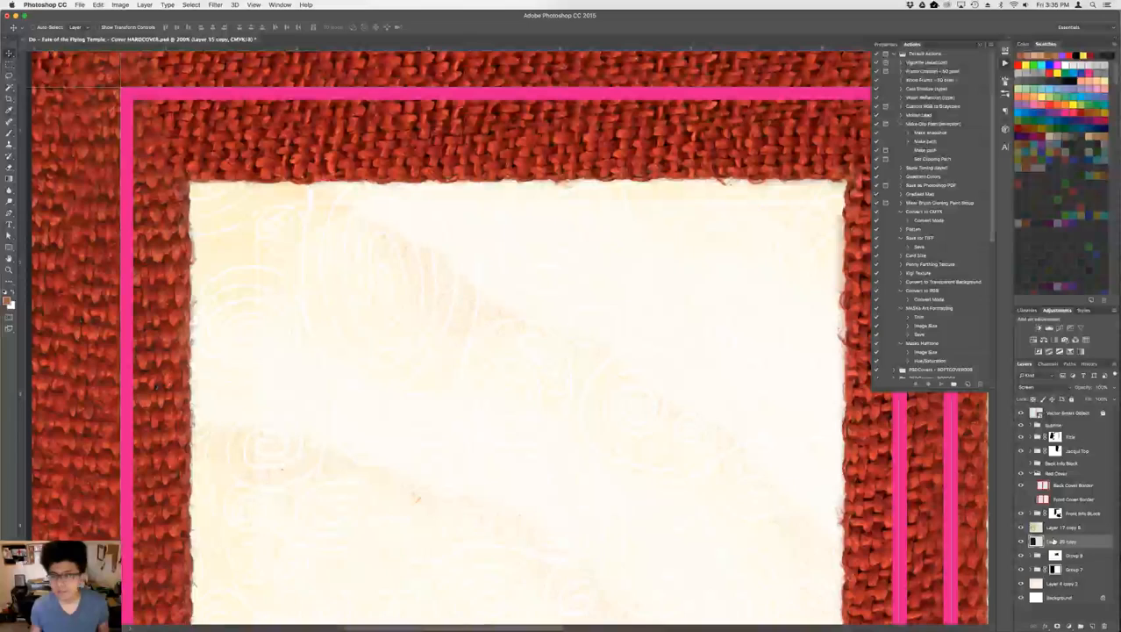
{"action": "left_click", "coordinate": [1070, 527]}
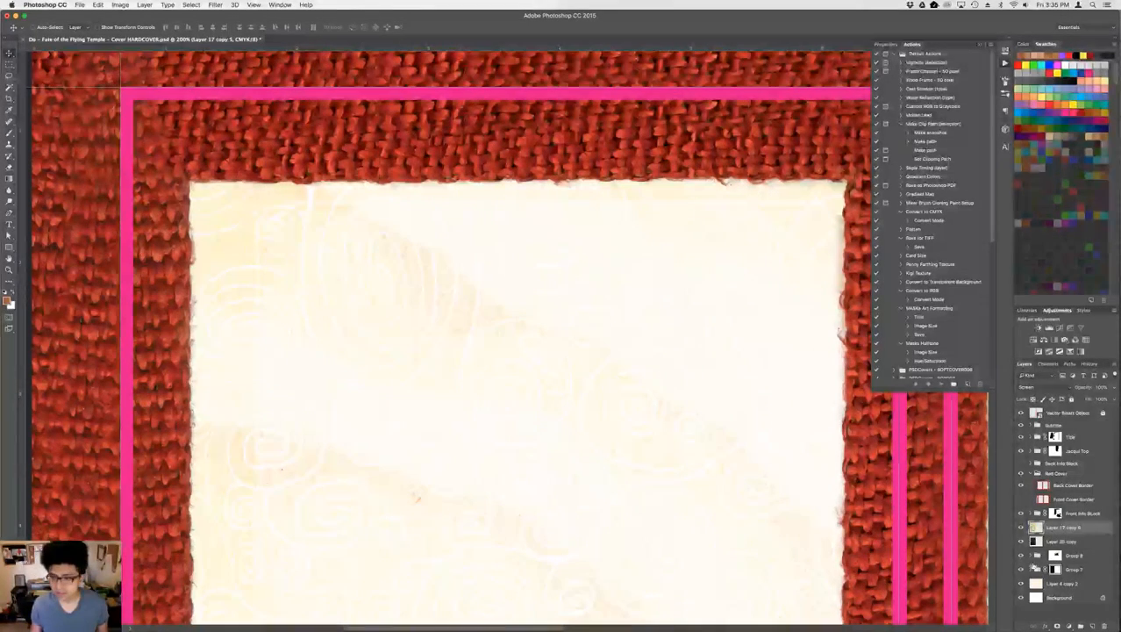
- Load Group 7's layer mask as a selection, check its outline down the back panel, and deselect it
{"action": "left_click", "coordinate": [1056, 556]}
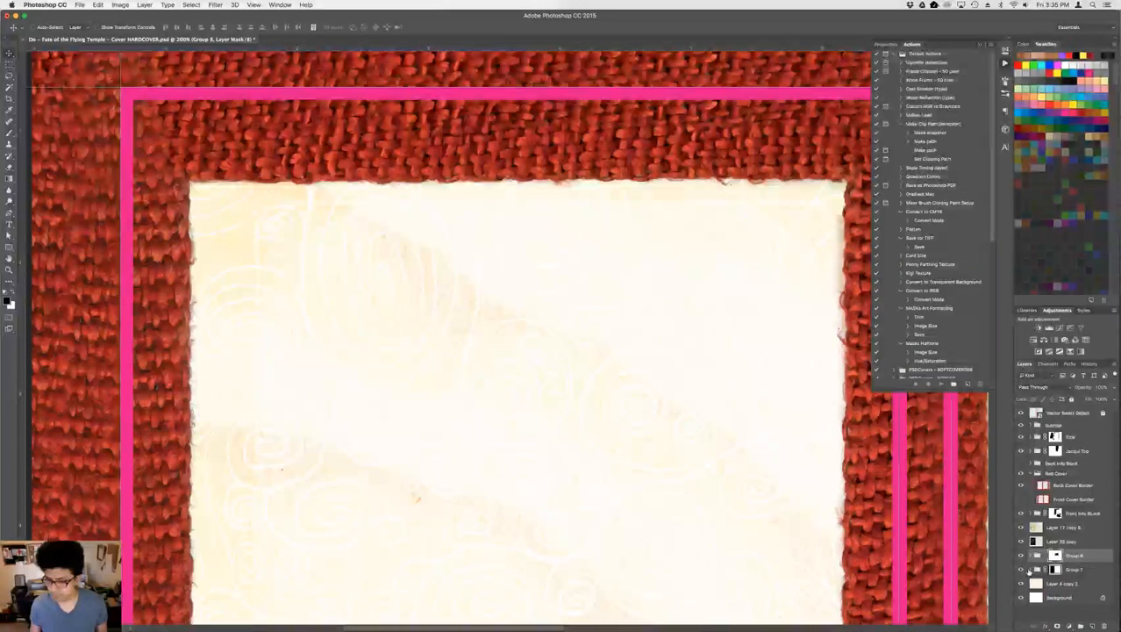
{"action": "left_click", "coordinate": [1042, 571]}
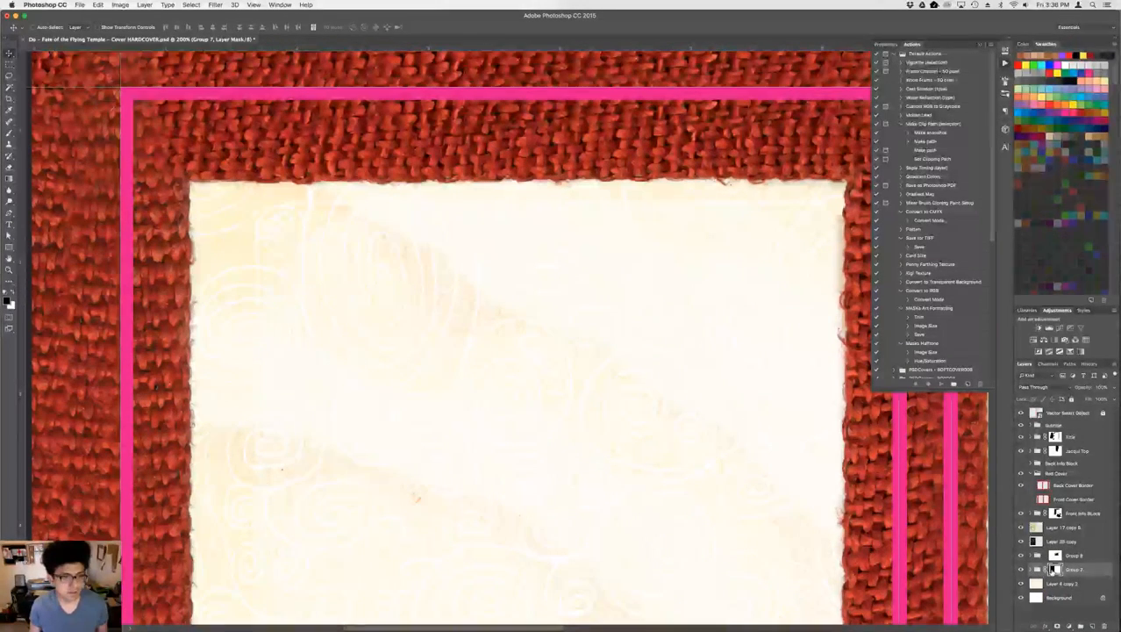
{"action": "left_click", "coordinate": [1054, 570], "text": "super"}
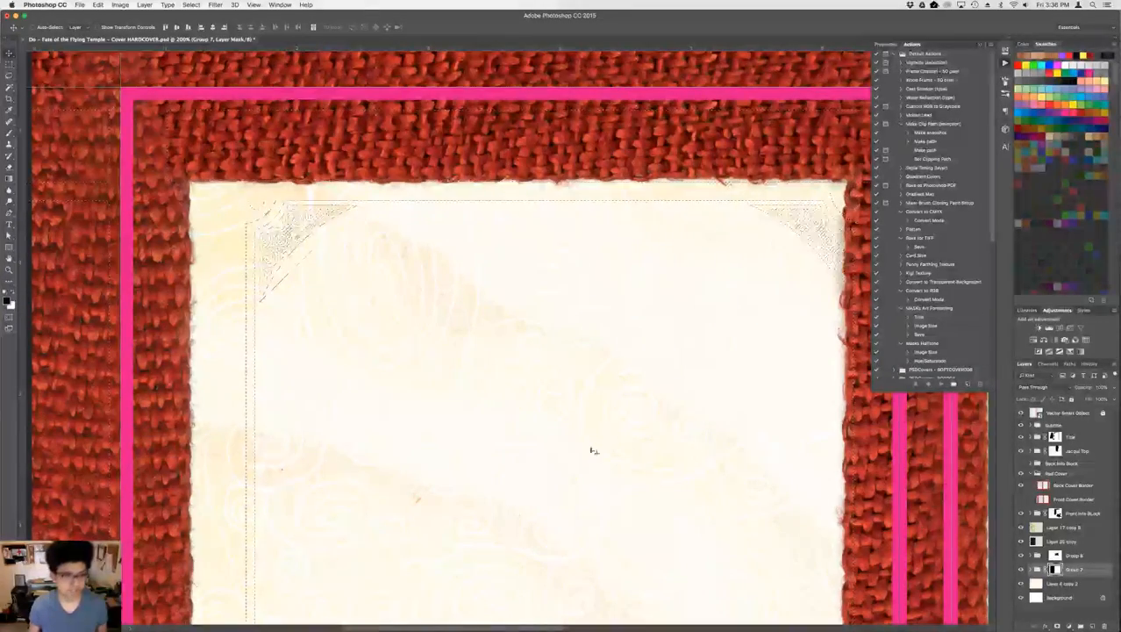
{"action": "scroll", "coordinate": [521, 446], "scroll_direction": "down", "scroll_amount": 10}
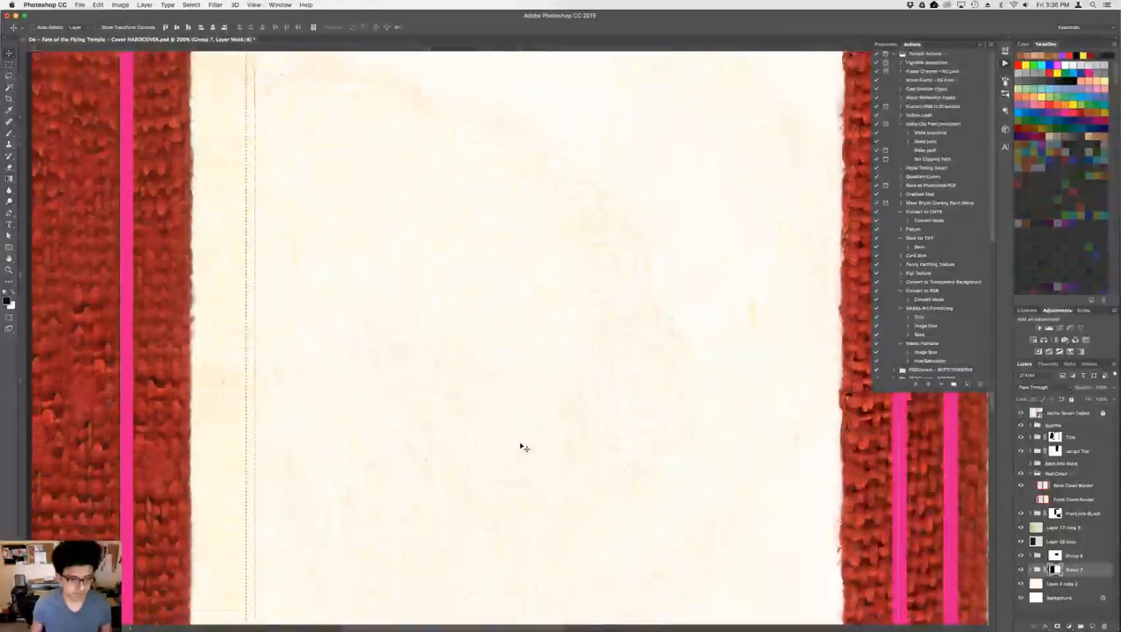
{"action": "scroll", "coordinate": [520, 446], "scroll_direction": "down", "scroll_amount": 10}
{"action": "key", "text": "super+d"}
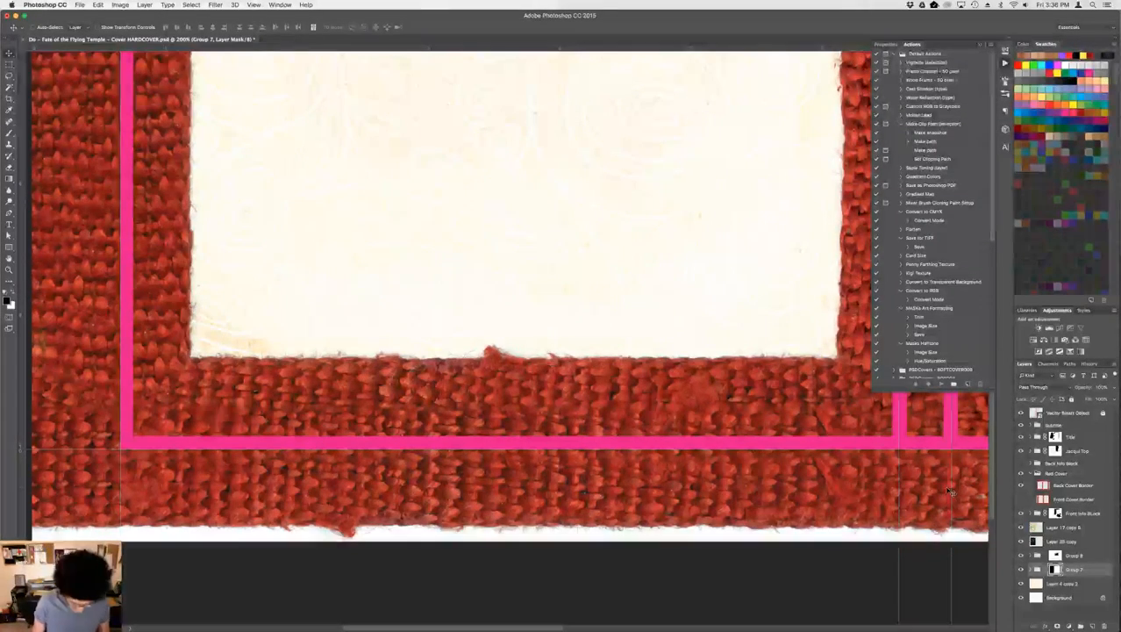
- Review the back panel's paper texture up to its upper edge and view the full cover spread
{"action": "scroll", "coordinate": [940, 447], "scroll_direction": "up", "scroll_amount": 10}
{"action": "scroll", "coordinate": [940, 447], "scroll_direction": "up", "scroll_amount": 10}
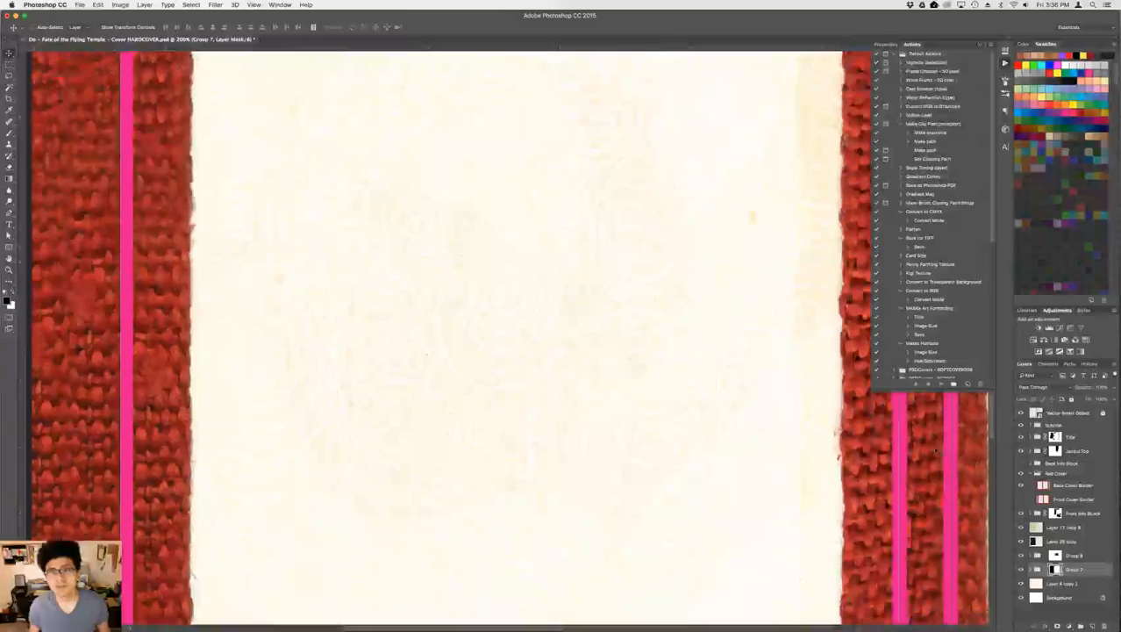
{"action": "scroll", "coordinate": [937, 450], "scroll_direction": "down", "scroll_amount": 2}
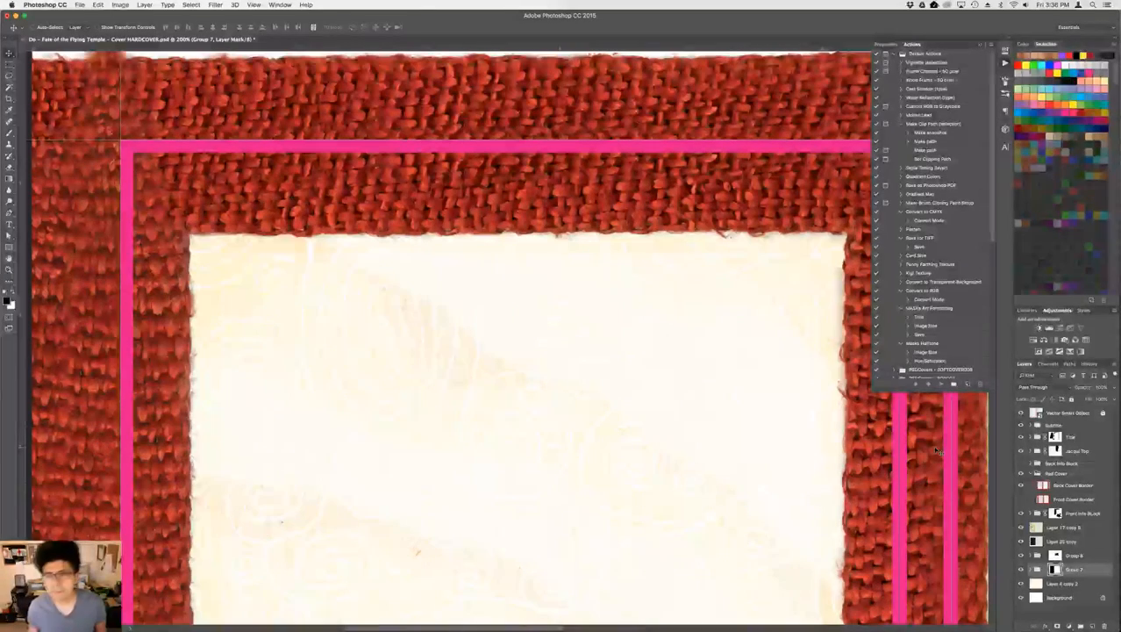
{"action": "key", "text": "super+minus"}
{"action": "key", "text": "super+minus"}
{"action": "key", "text": "super+minus"}
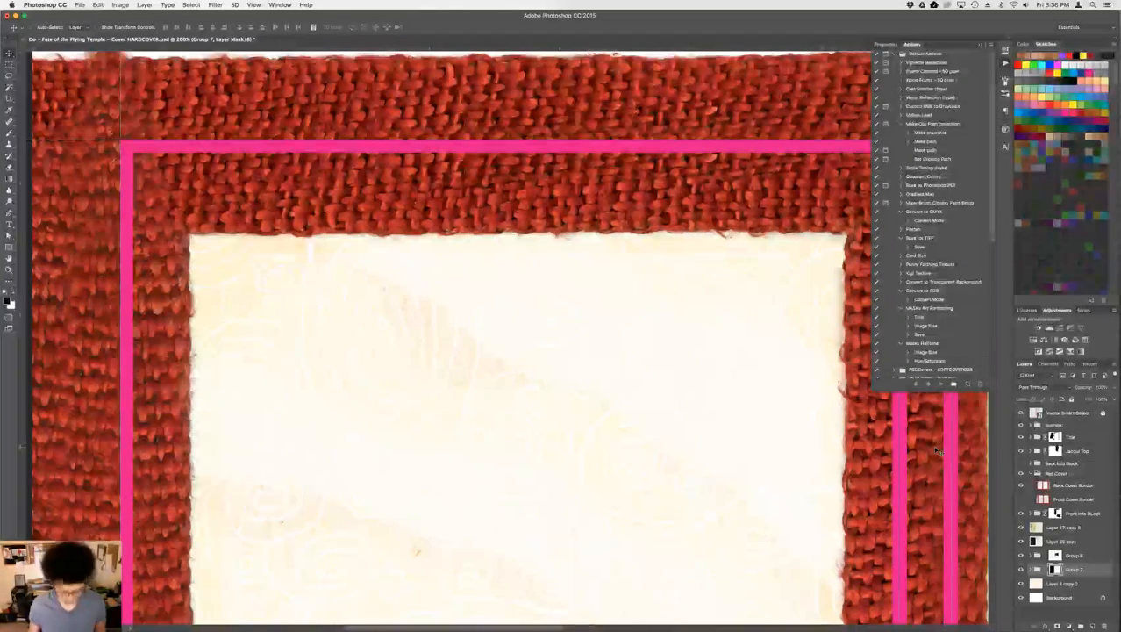
{"action": "key", "text": "super+minus"}
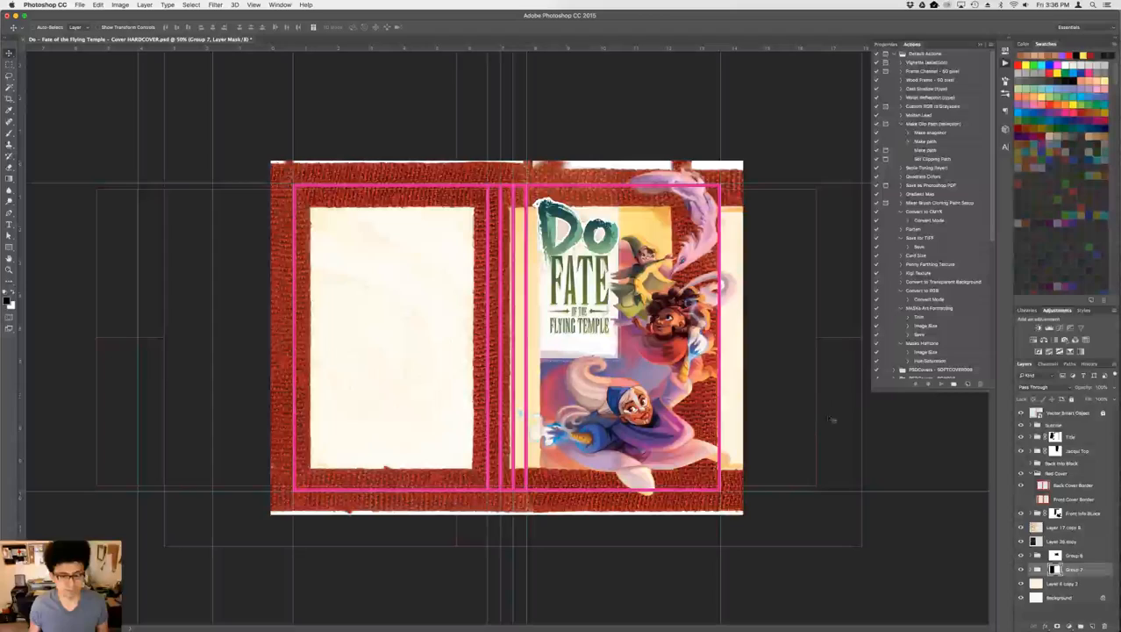
- Check the cover with the Front Cover Border shown and hidden, and make the Back Info Block group visible and active
{"action": "key", "text": "super+plus"}
{"action": "key", "text": "super+plus"}
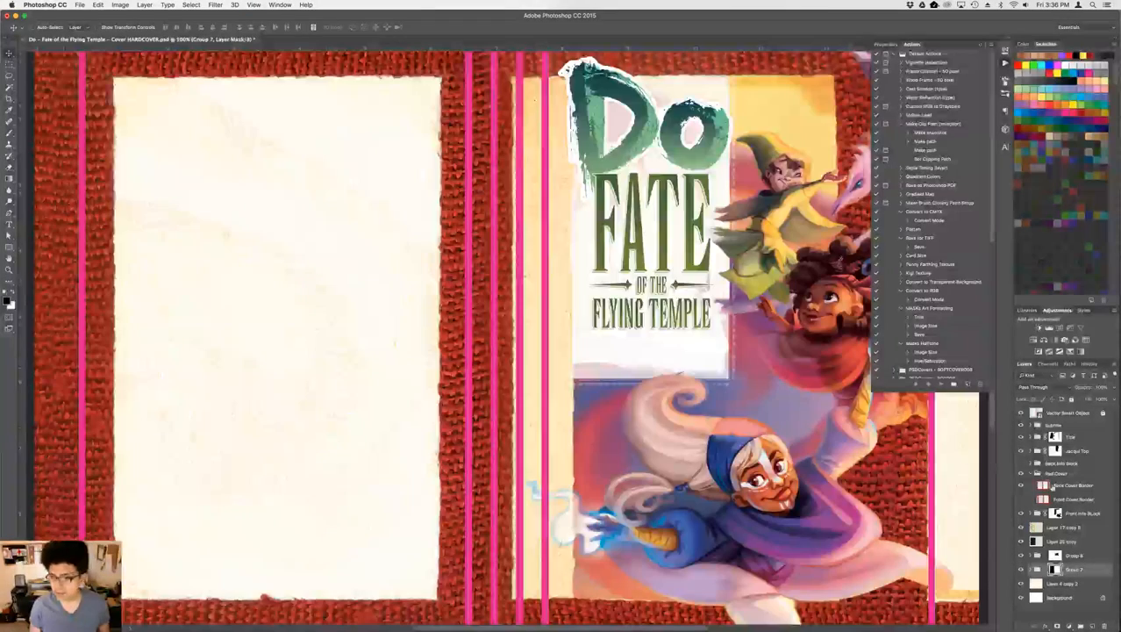
{"action": "left_click", "coordinate": [1021, 499]}
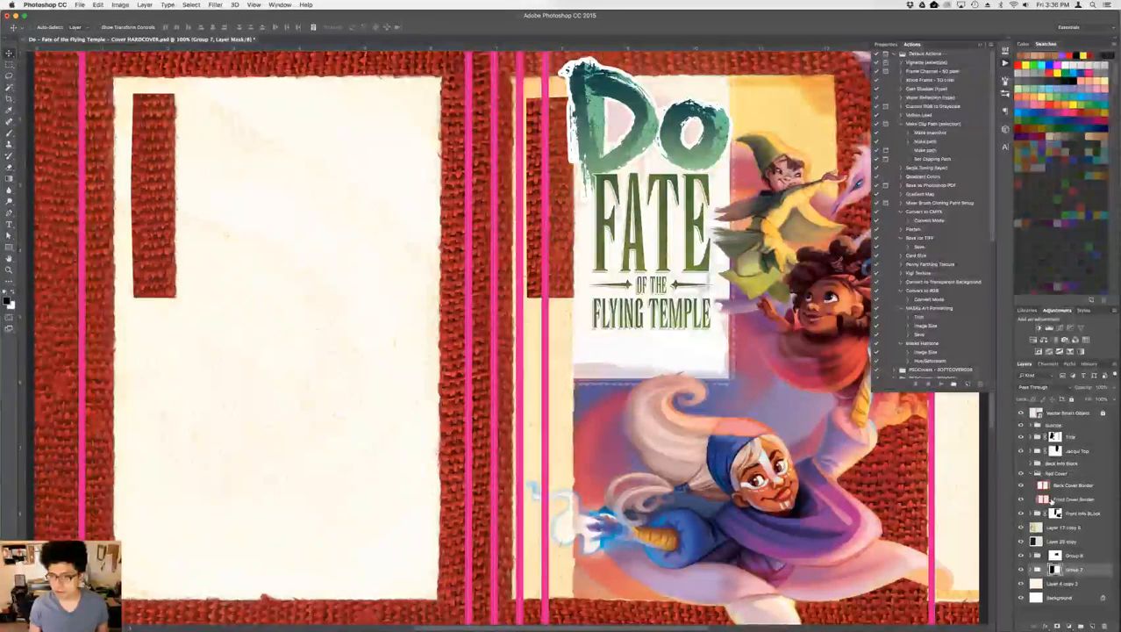
{"action": "left_click", "coordinate": [1021, 463]}
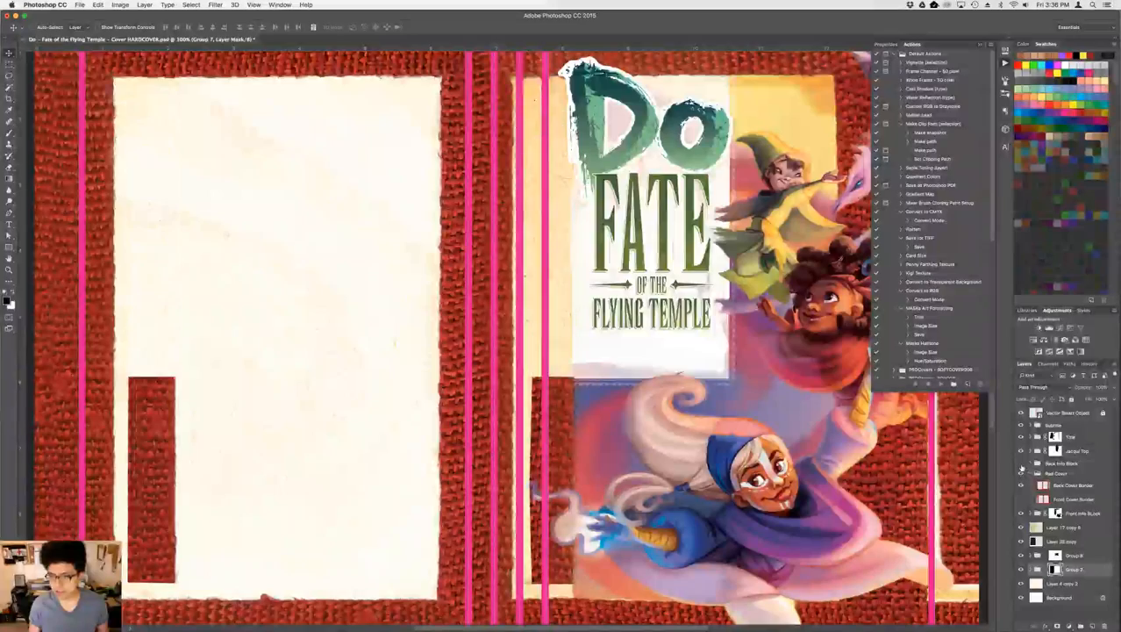
{"action": "left_click", "coordinate": [1060, 462]}
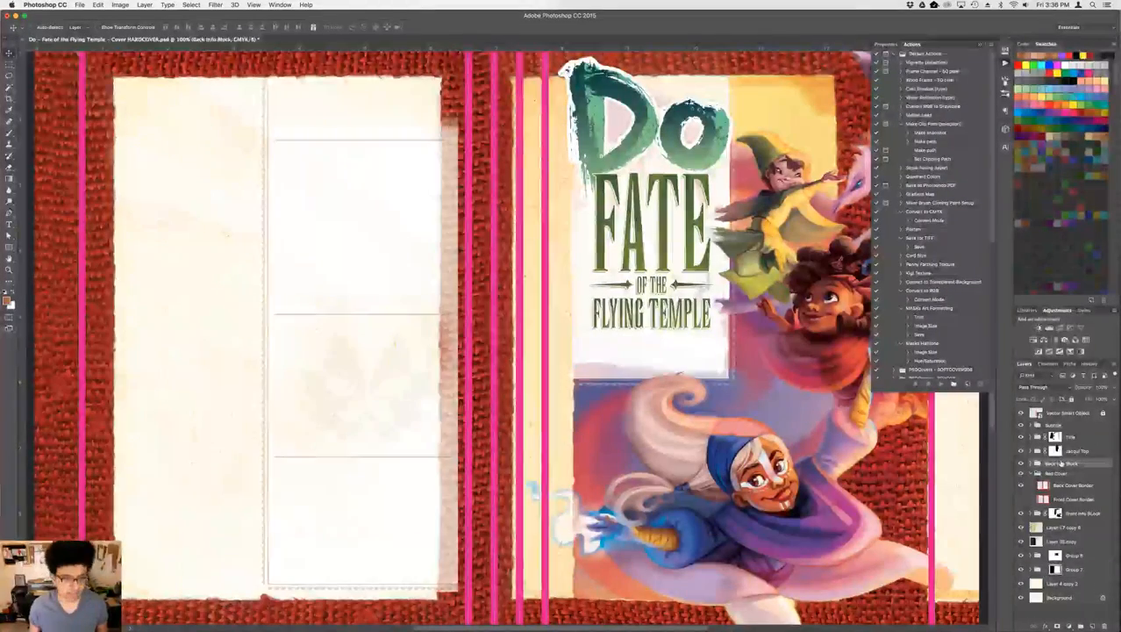
- Consult the InDesign cover layout and, back in Photoshop, shift the Back Info Block group left until it sits inside the back panel's paper area
{"action": "key", "text": "super+Tab"}
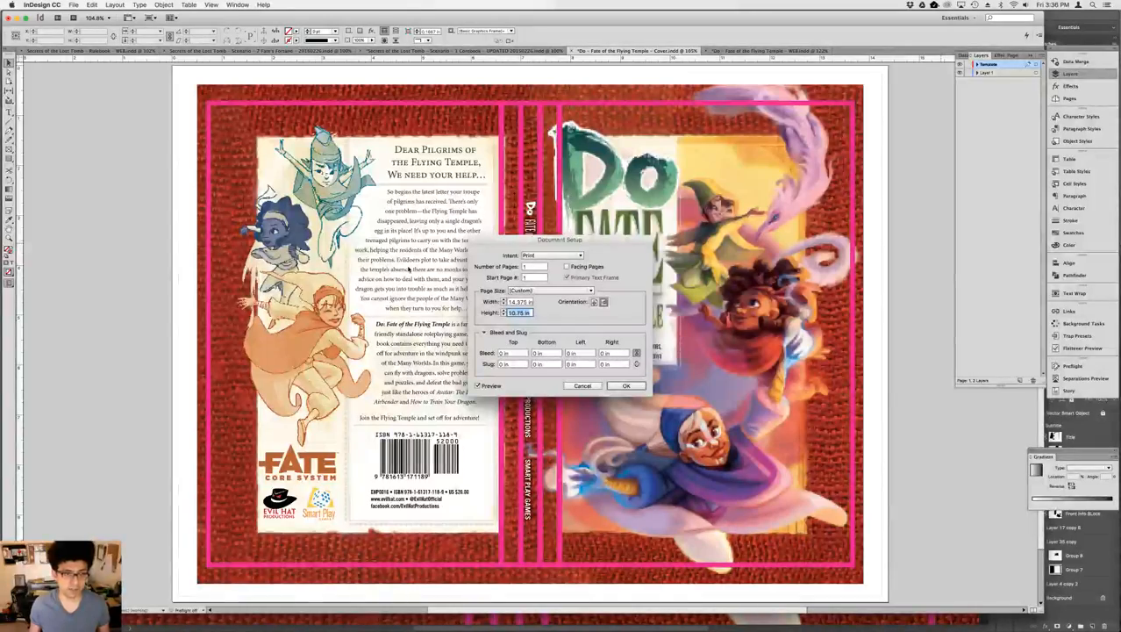
{"action": "key", "text": "super+Tab"}
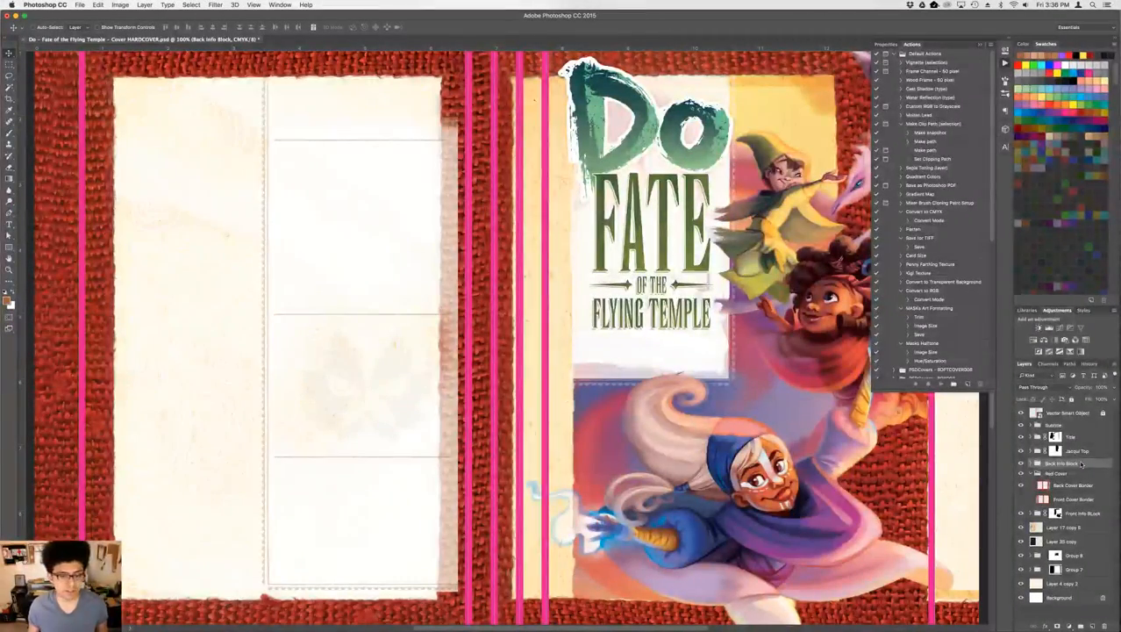
{"action": "key", "text": "shift+Left"}
{"action": "key", "text": "shift+Left"}
{"action": "key", "text": "shift+Left"}
{"action": "key", "text": "shift+Left"}
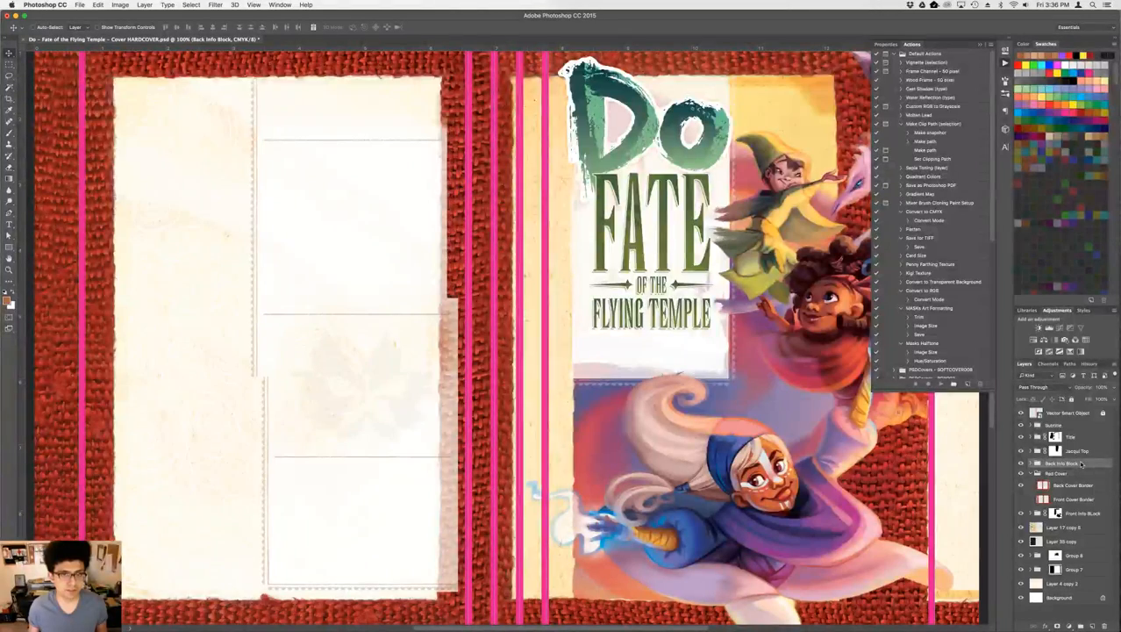
{"action": "key", "text": "shift+Left"}
{"action": "key", "text": "shift+Left"}
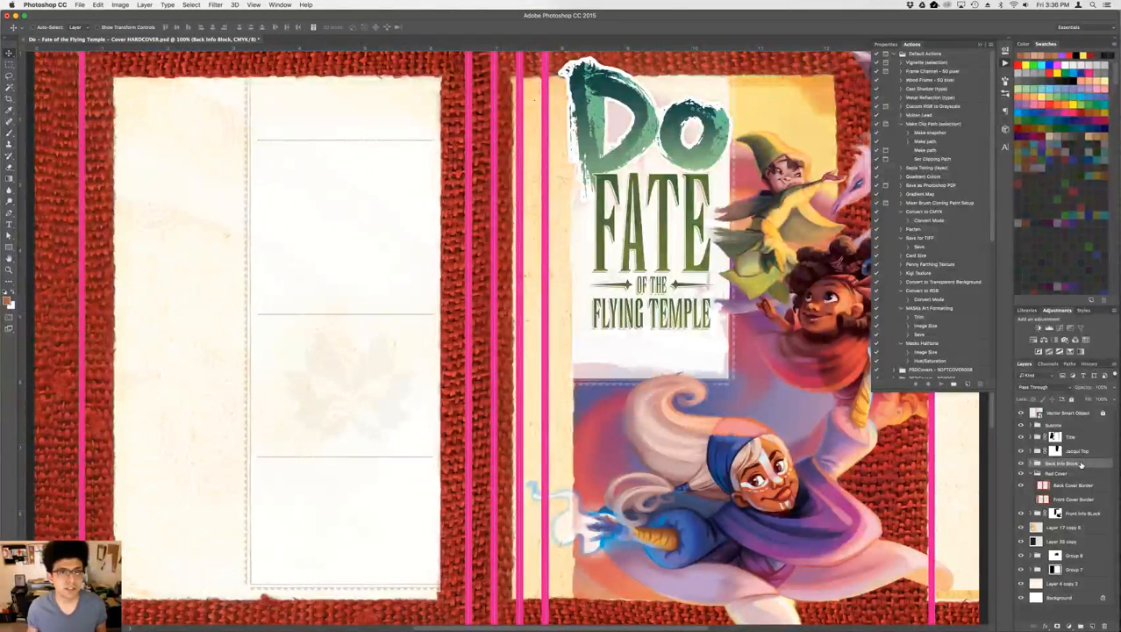
{"action": "key", "text": "shift+Left"}
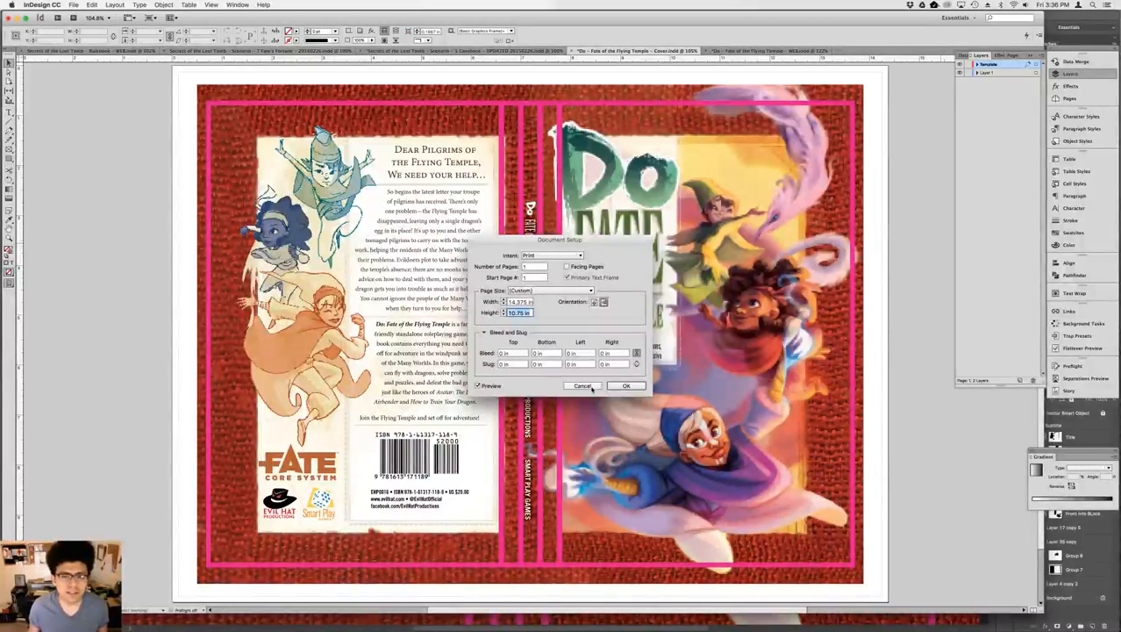
- In the InDesign cover layout, dismiss Document Setup without changes, set display performance to High Quality and hide the Template layer
{"action": "left_click", "coordinate": [593, 388]}
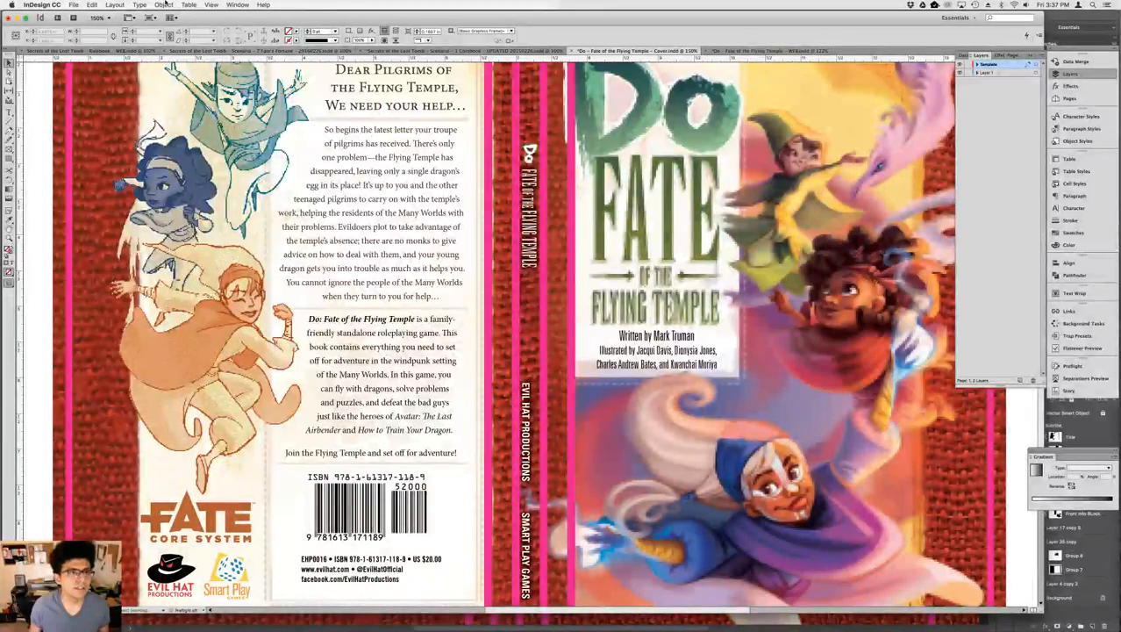
{"action": "left_click", "coordinate": [211, 4]}
{"action": "mouse_move", "coordinate": [264, 141]}
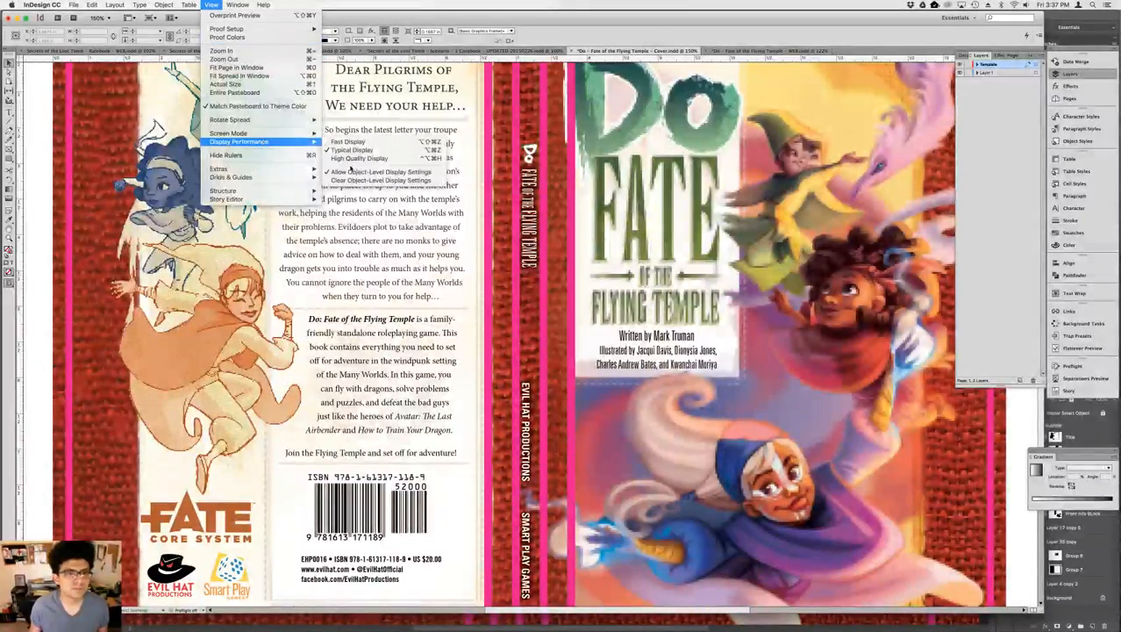
{"action": "left_click", "coordinate": [358, 158]}
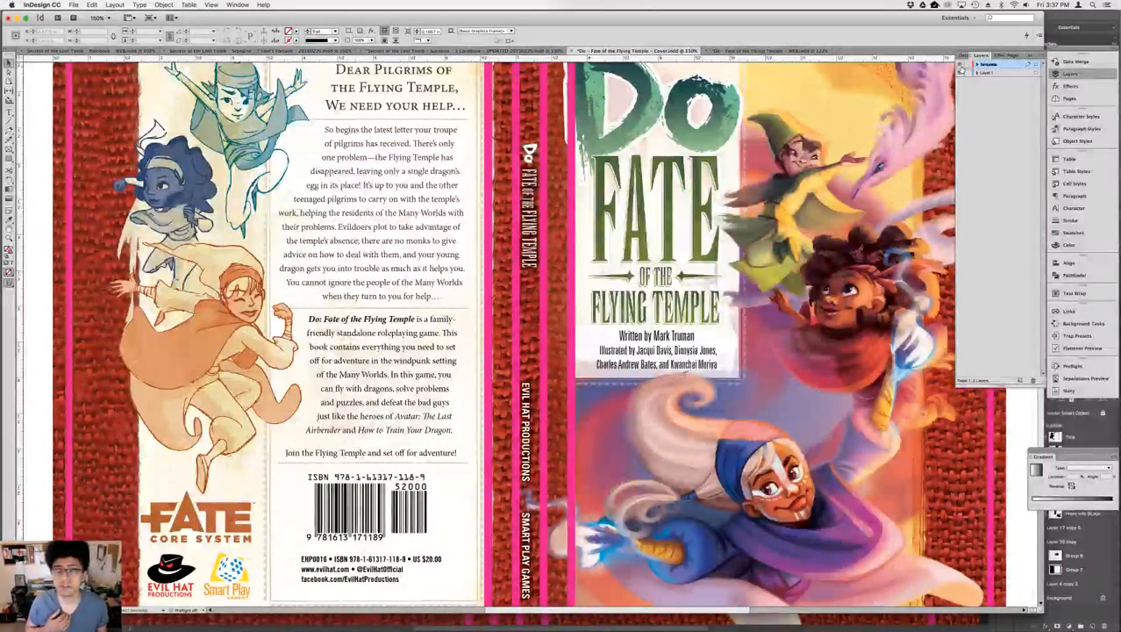
{"action": "left_click", "coordinate": [962, 68]}
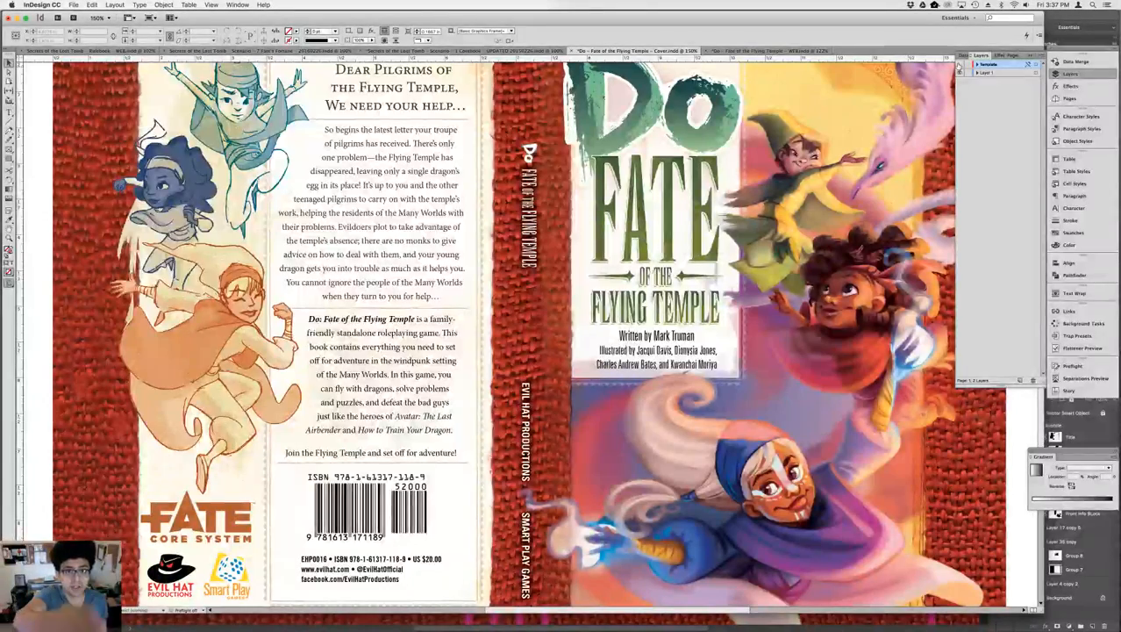
- Return to Photoshop and move the Back Info Block group slightly further left, comparing its inset with the InDesign layout
{"action": "key", "text": "super+Tab"}
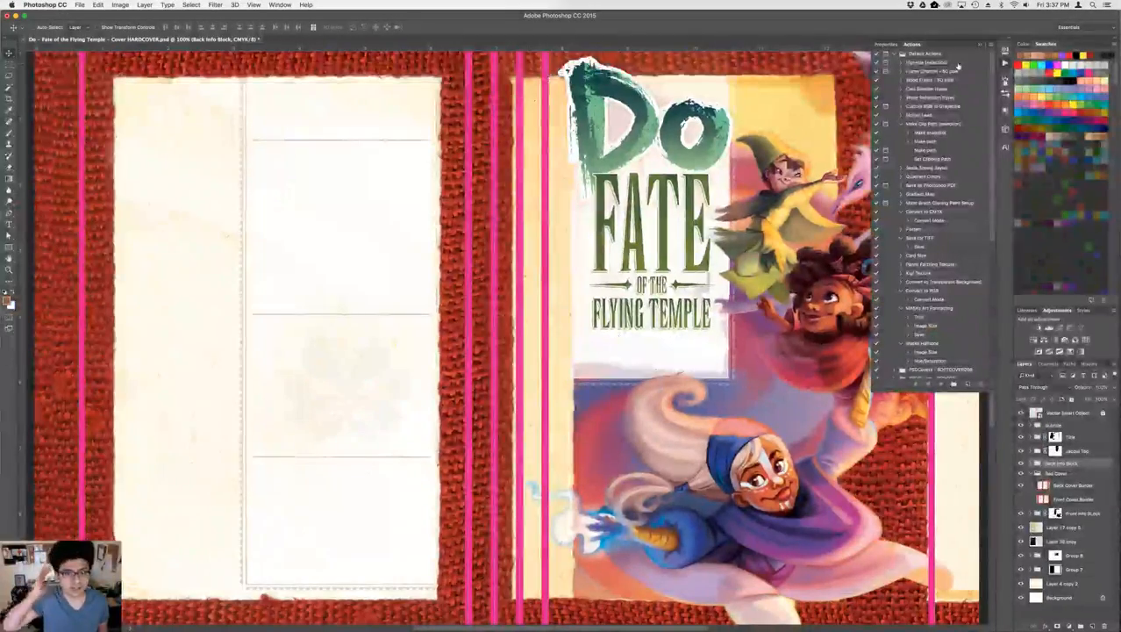
{"action": "mouse_move", "coordinate": [1112, 140]}
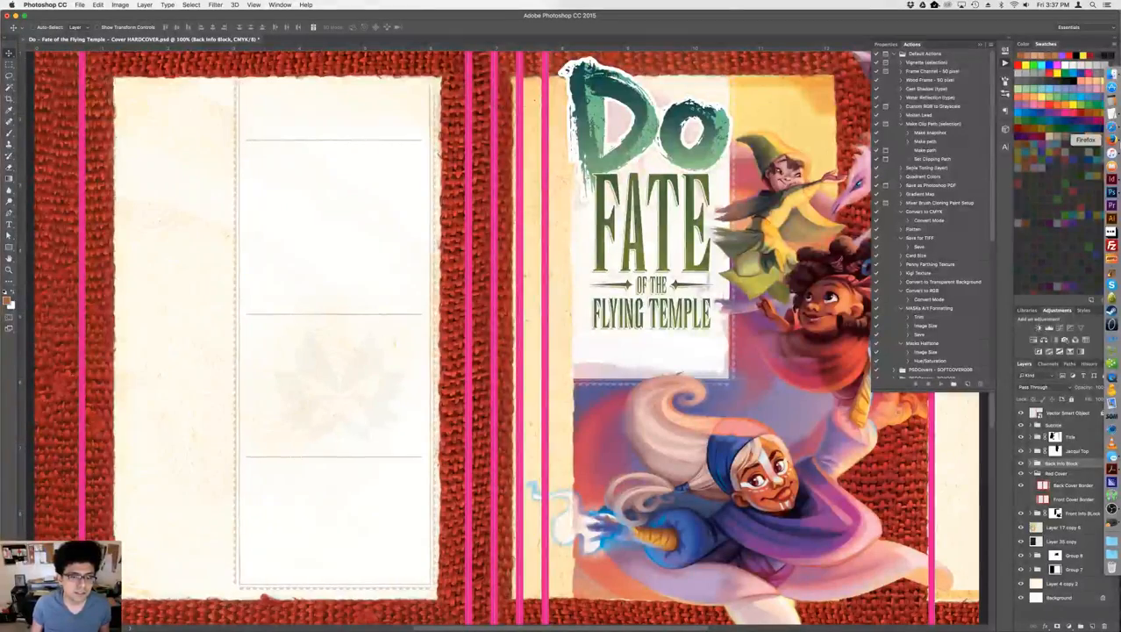
{"action": "key", "text": "super+Tab"}
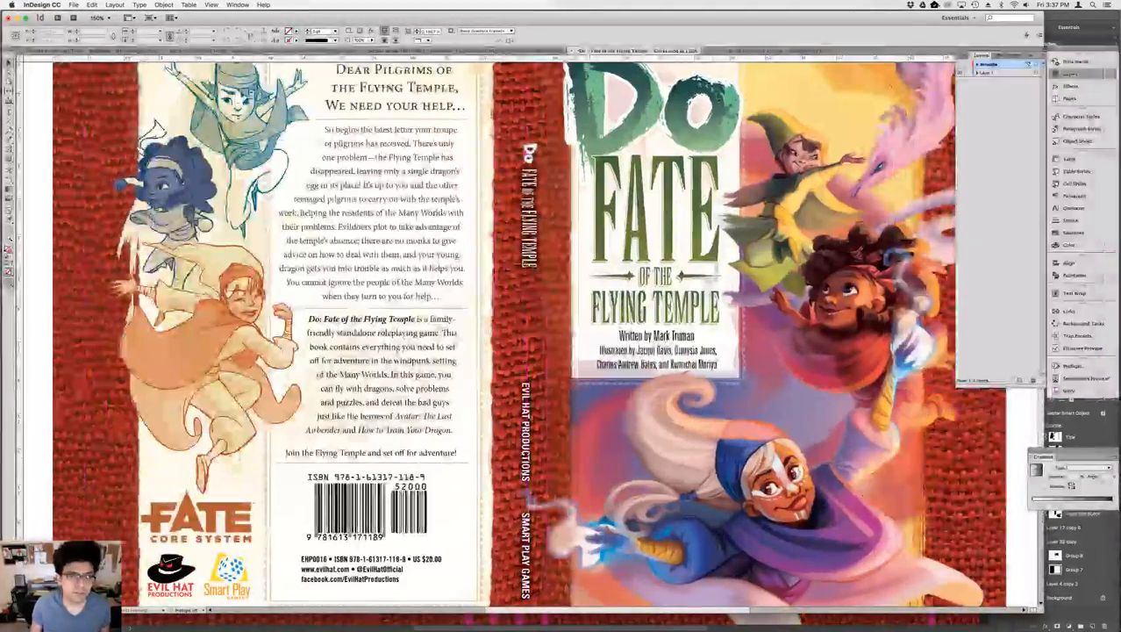
{"action": "key", "text": "super+Tab"}
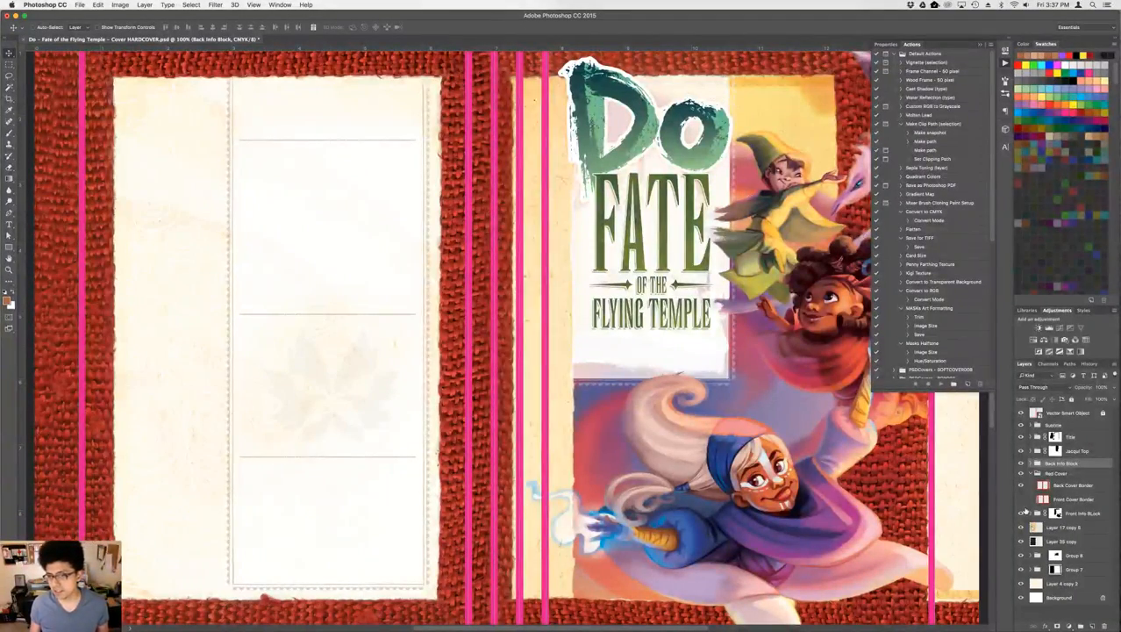
- On the Back Cover Border layer, select the rectangular area inside the back panel's woven frame and fill it with white at 100% opacity
{"action": "left_click", "coordinate": [1065, 503]}
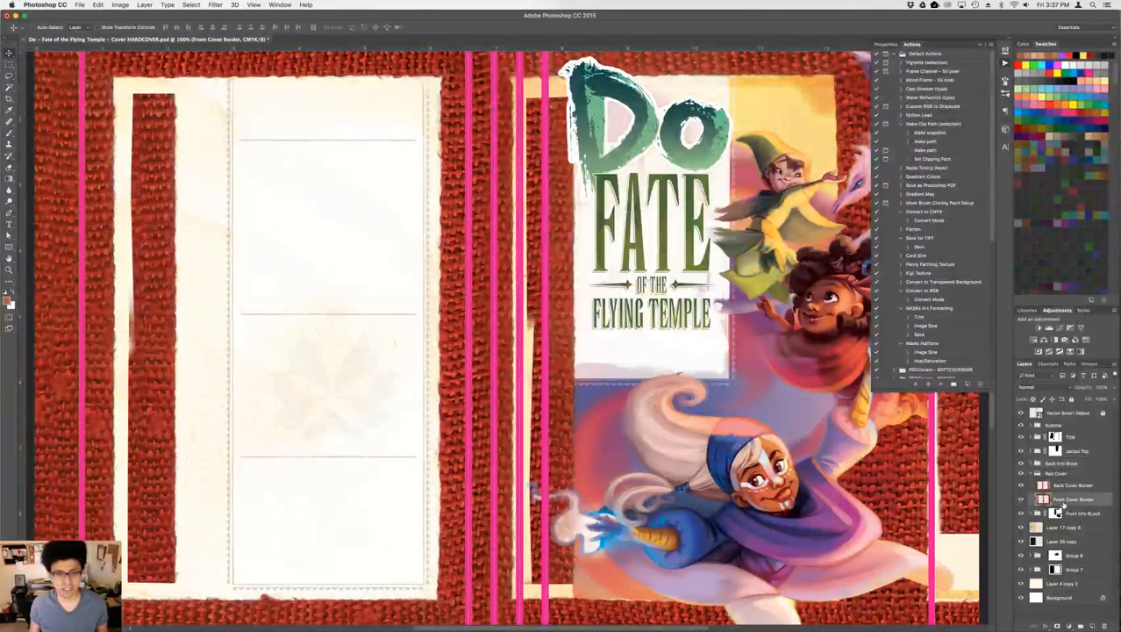
{"action": "key", "text": "super+minus"}
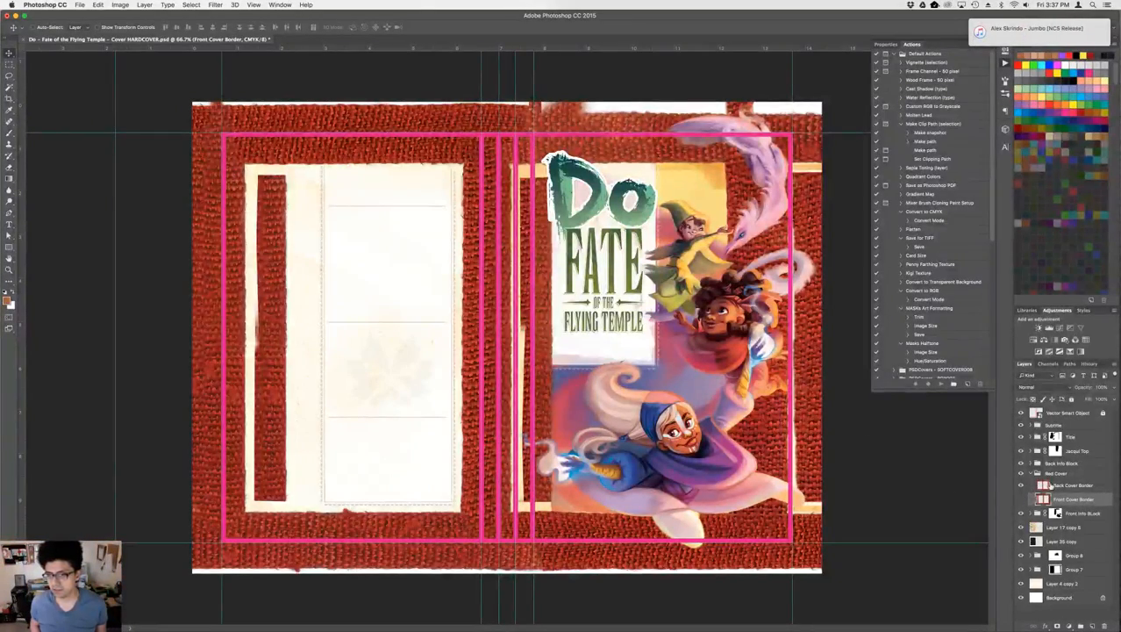
{"action": "left_click", "coordinate": [1050, 485]}
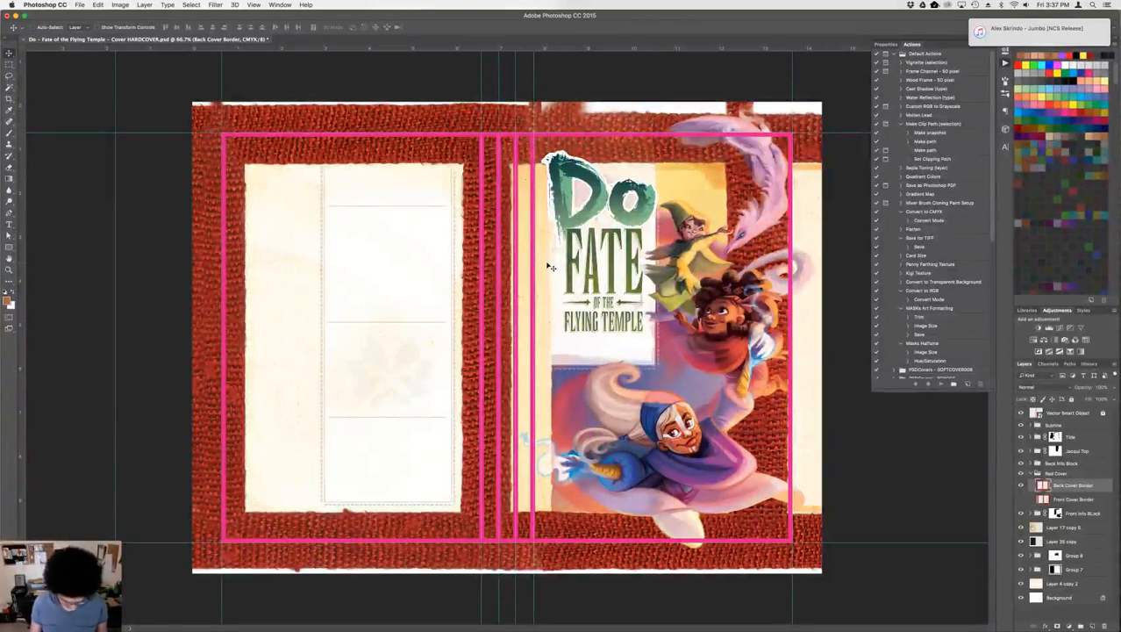
{"action": "key", "text": "m"}
{"action": "left_click_drag", "start_coordinate": [247, 167], "coordinate": [457, 508]}
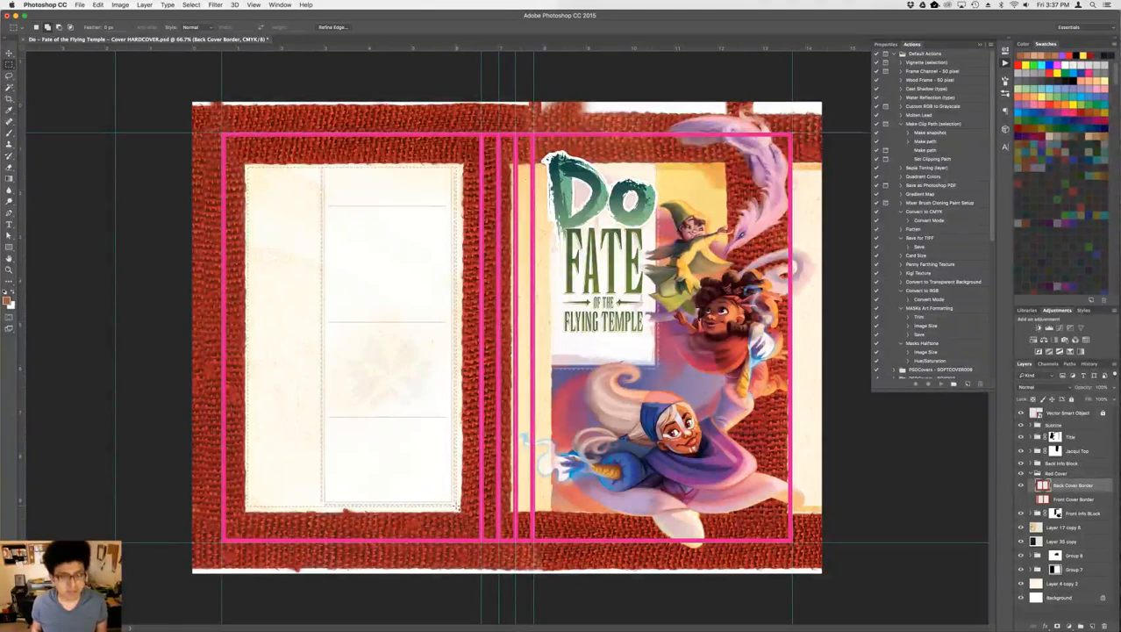
{"action": "key", "text": "shift+BackSpace"}
{"action": "left_click", "coordinate": [419, 183]}
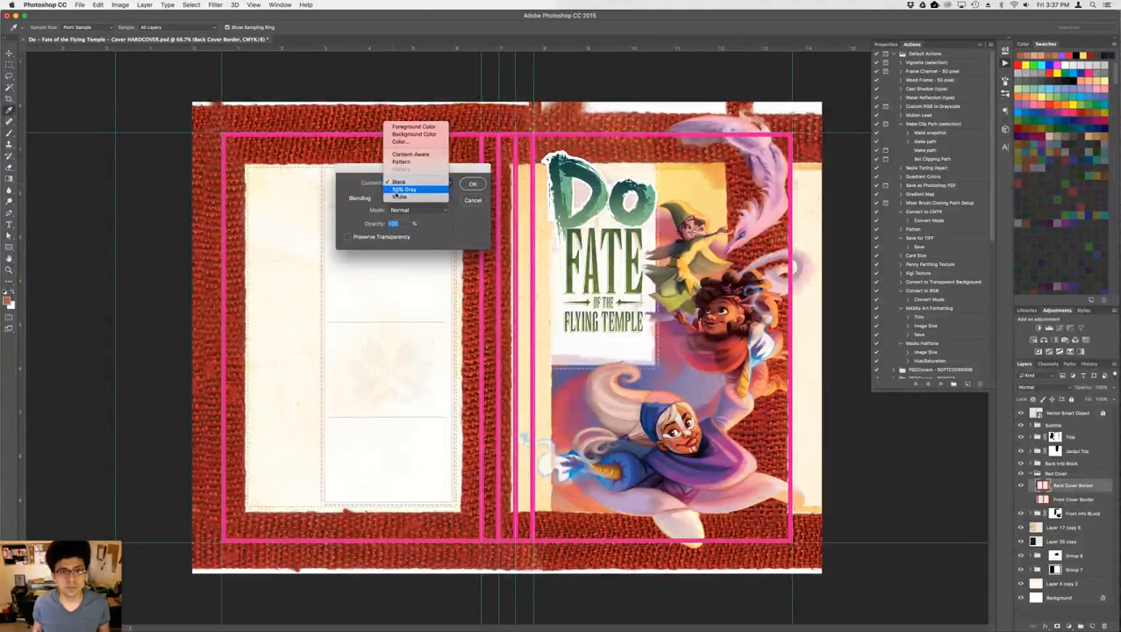
{"action": "left_click", "coordinate": [405, 196]}
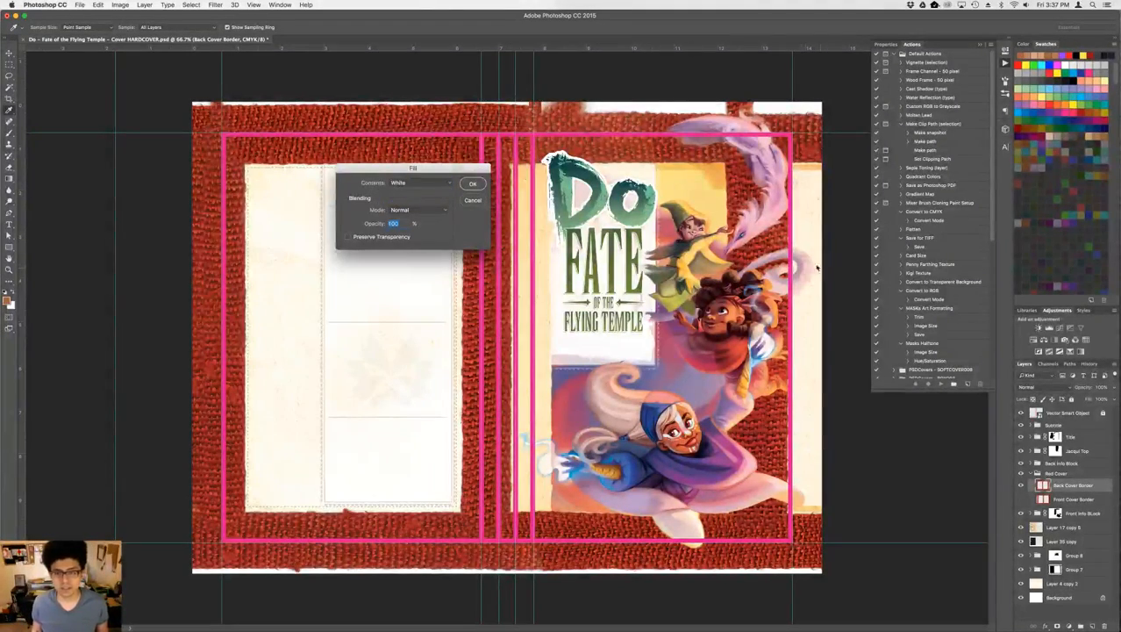
{"action": "key", "text": "Return"}
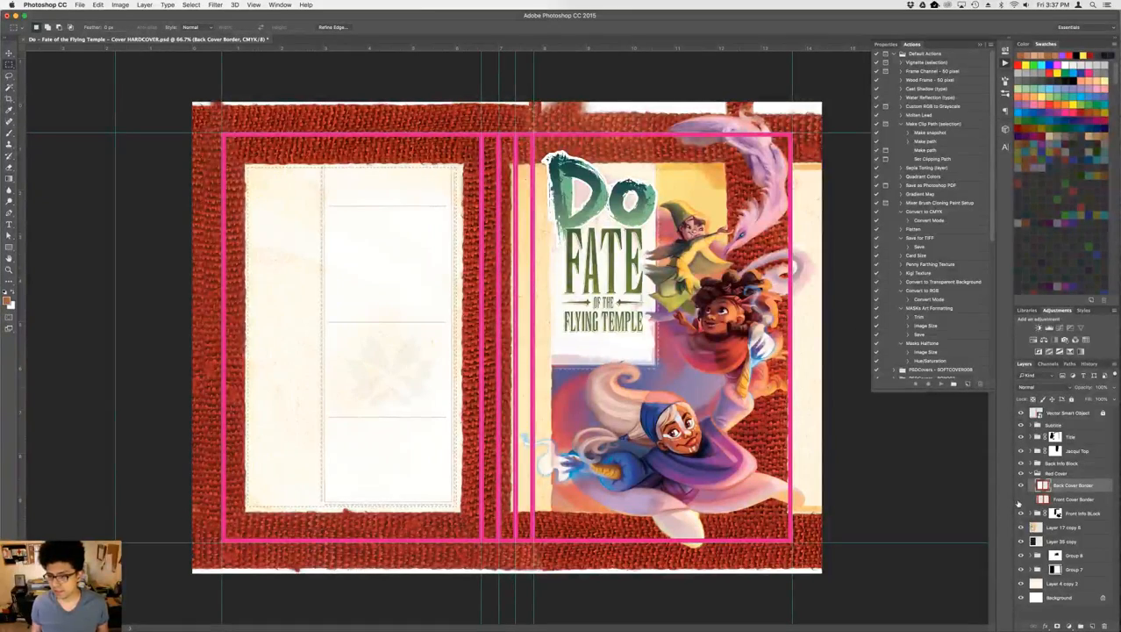
- With the Back Cover Border temporarily hidden, fill the front panel's opening on the Front Cover Border layer with white and clear the selection
{"action": "left_click", "coordinate": [1063, 499]}
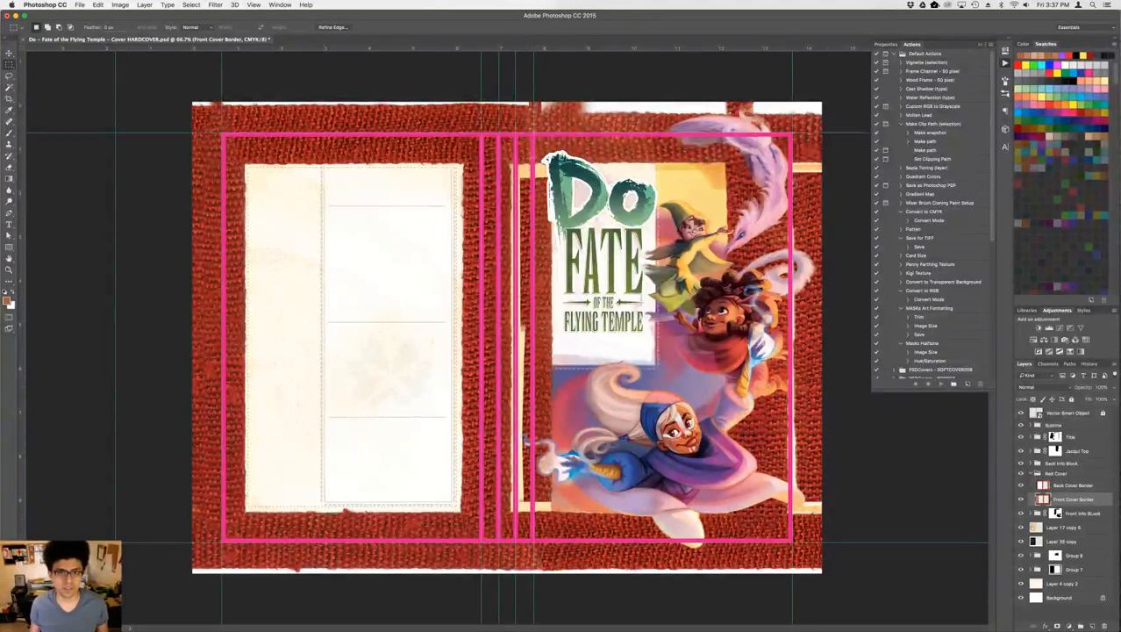
{"action": "left_click_drag", "start_coordinate": [581, 196], "coordinate": [765, 460]}
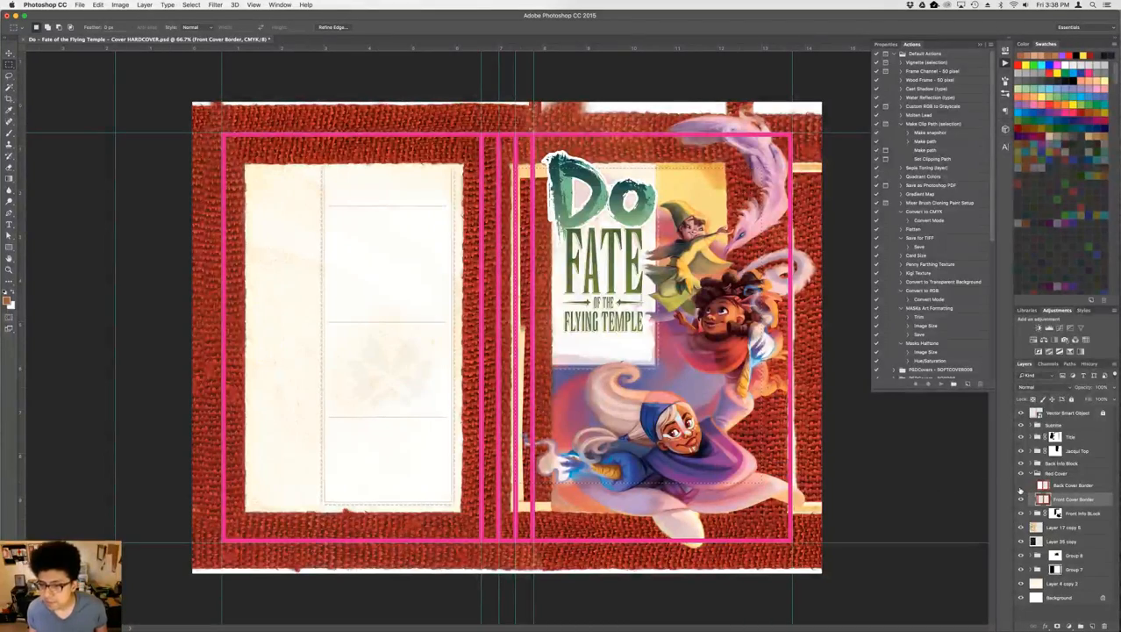
{"action": "left_click", "coordinate": [1020, 488]}
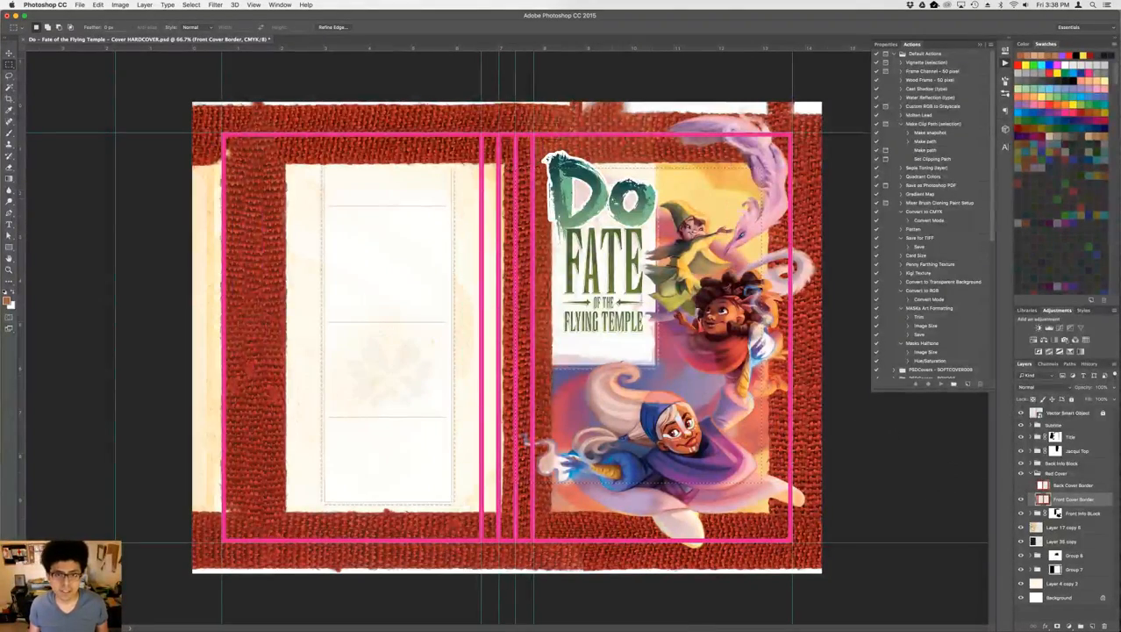
{"action": "key", "text": "super+d"}
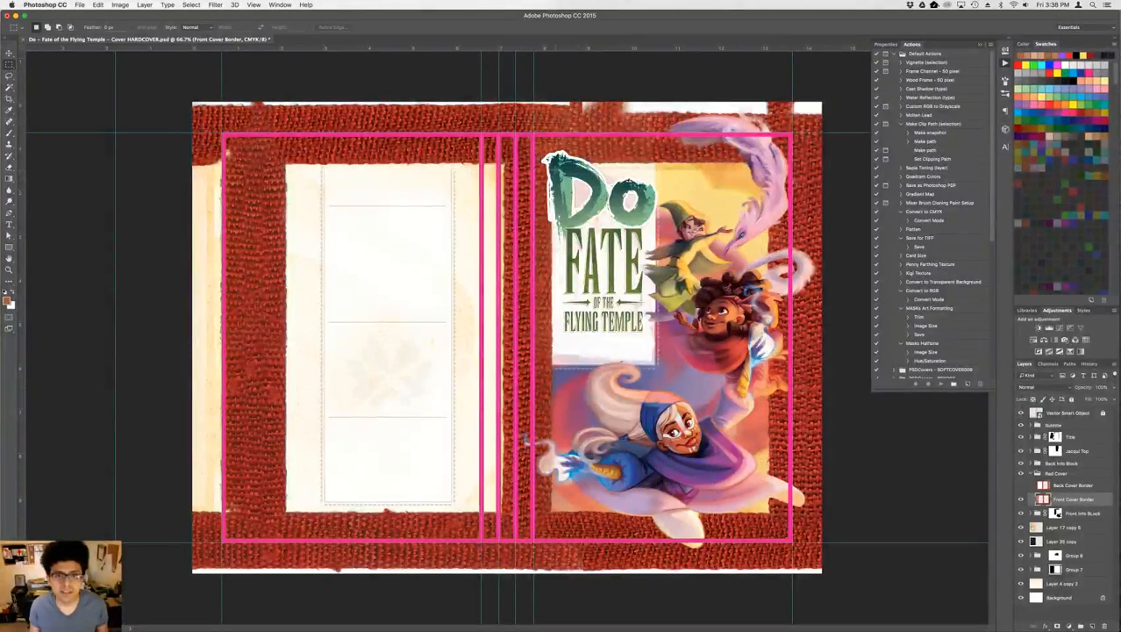
{"action": "left_click_drag", "start_coordinate": [571, 172], "coordinate": [775, 492]}
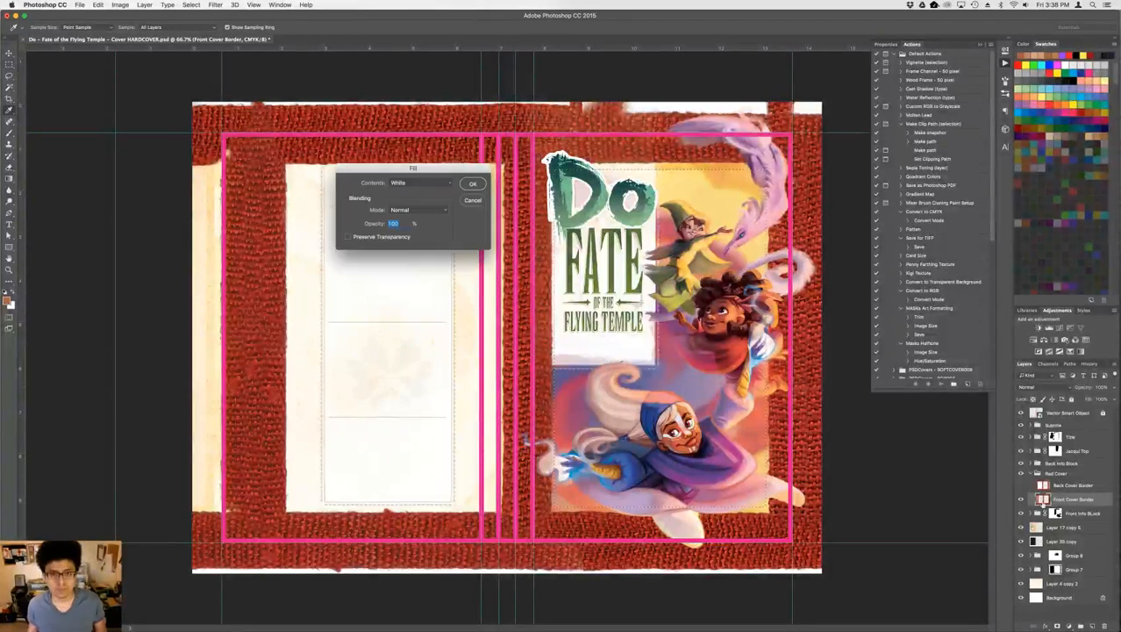
{"action": "key", "text": "Return"}
{"action": "key", "text": "m"}
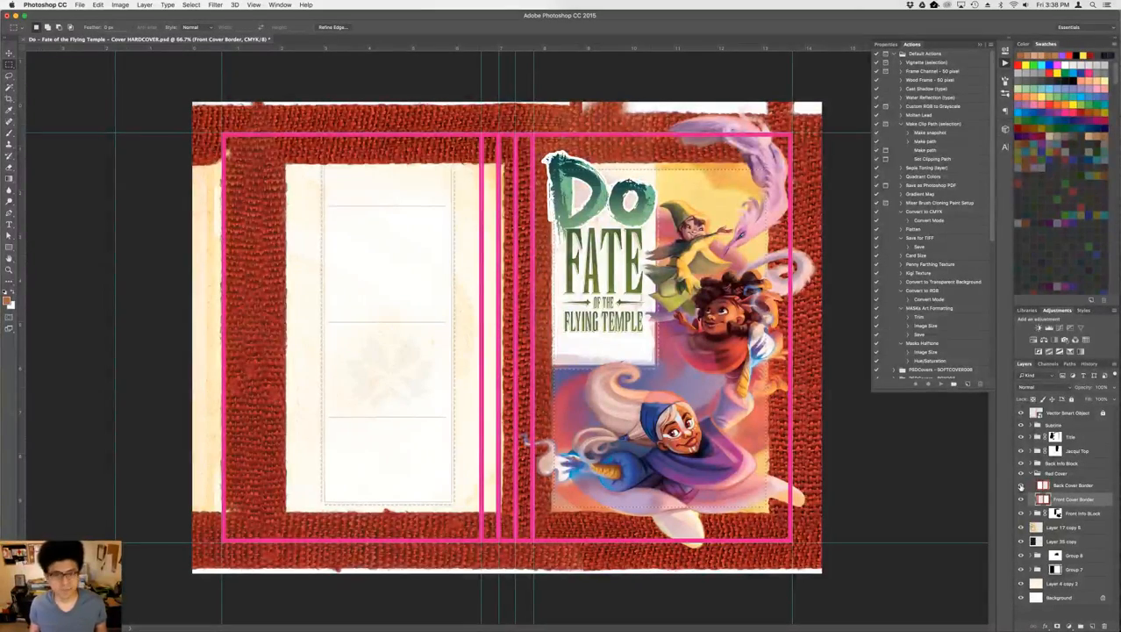
{"action": "left_click", "coordinate": [1020, 485]}
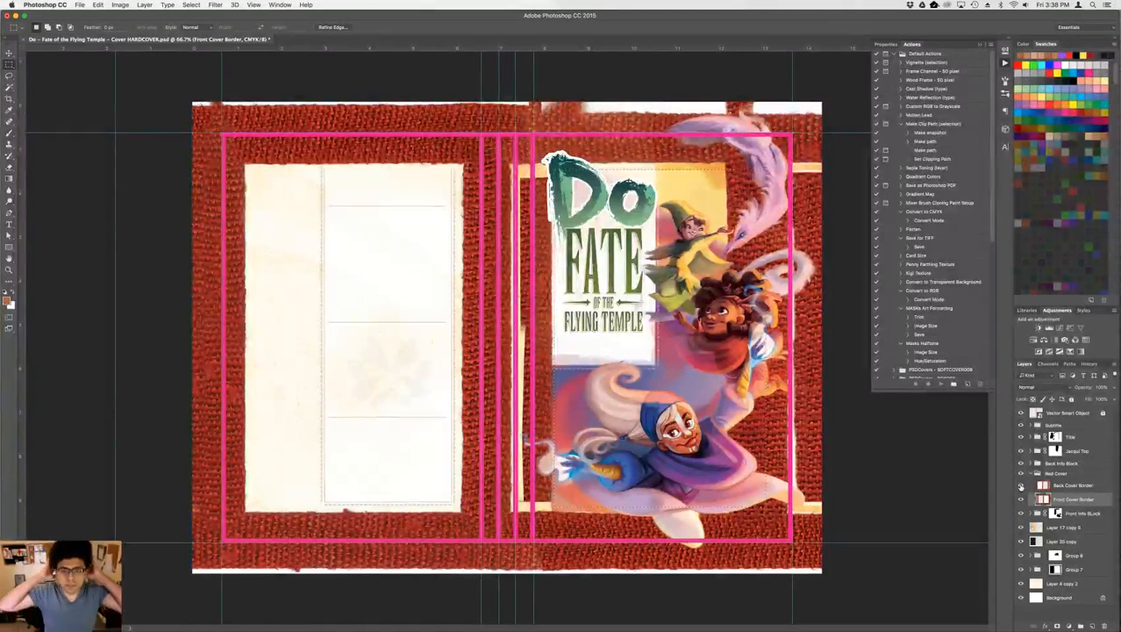
{"action": "key", "text": "v"}
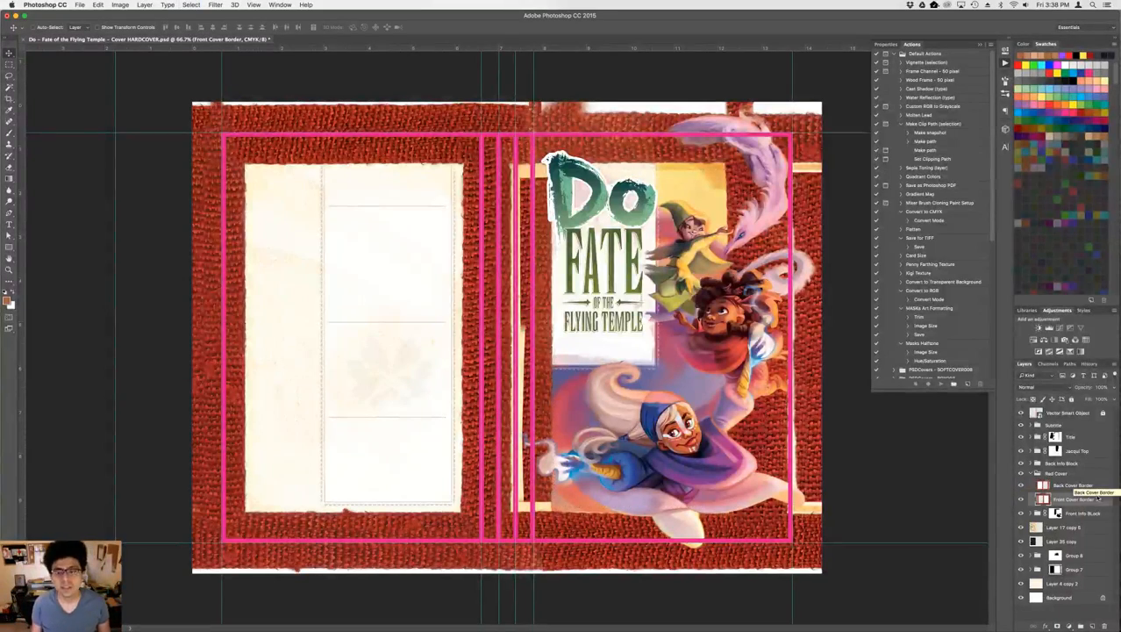
- Add a layer mask to the Back Cover Border layer
{"action": "left_click", "coordinate": [1072, 484]}
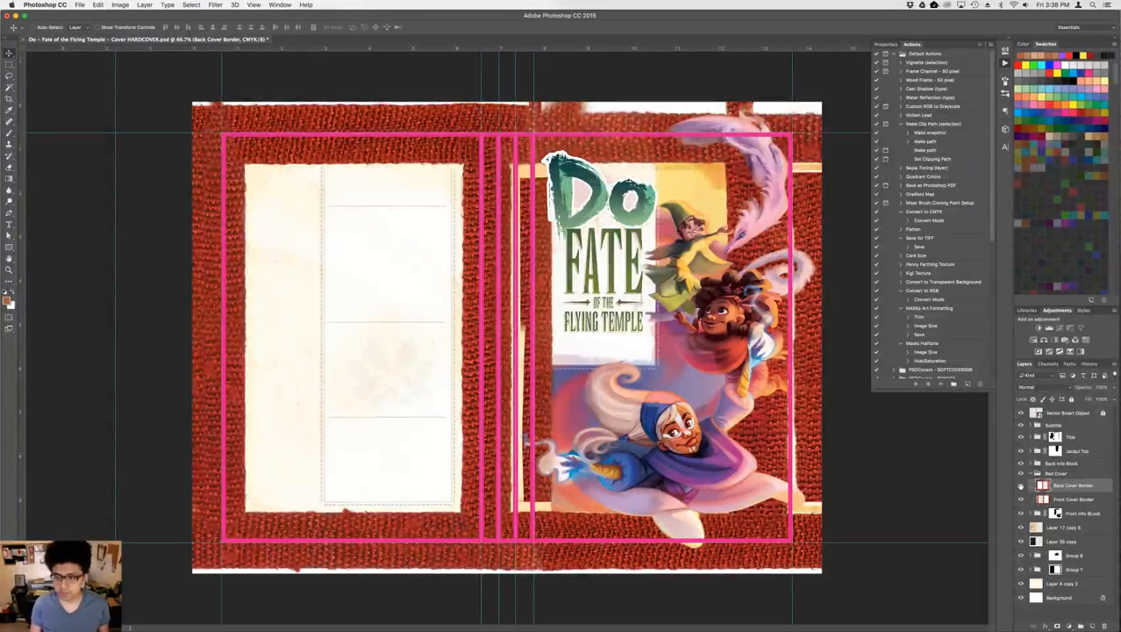
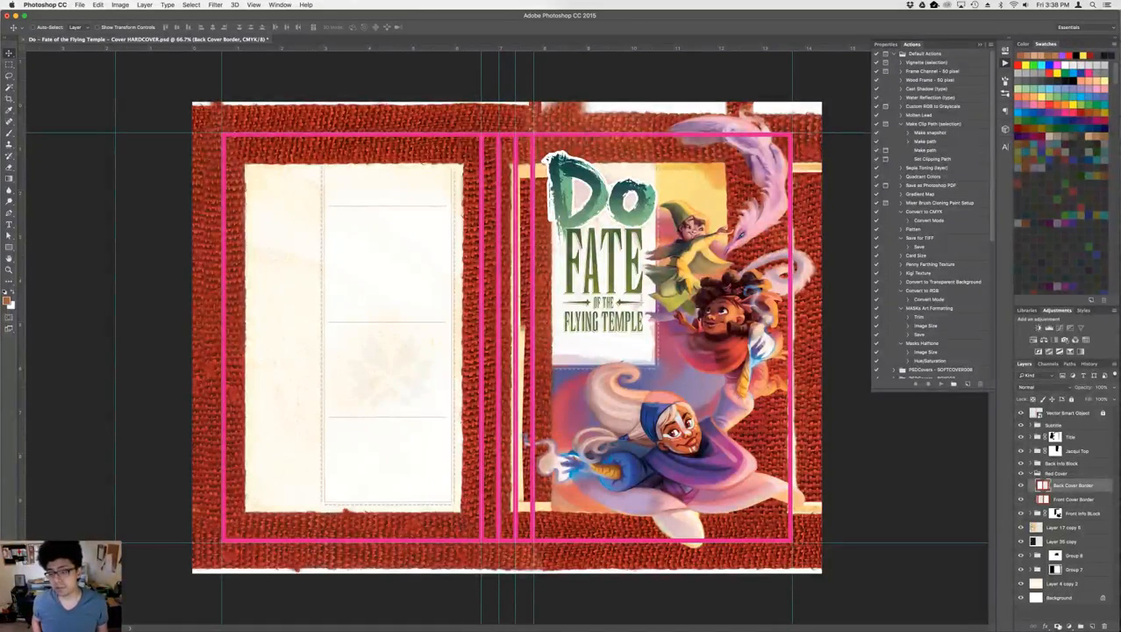
{"action": "left_click", "coordinate": [1057, 626]}
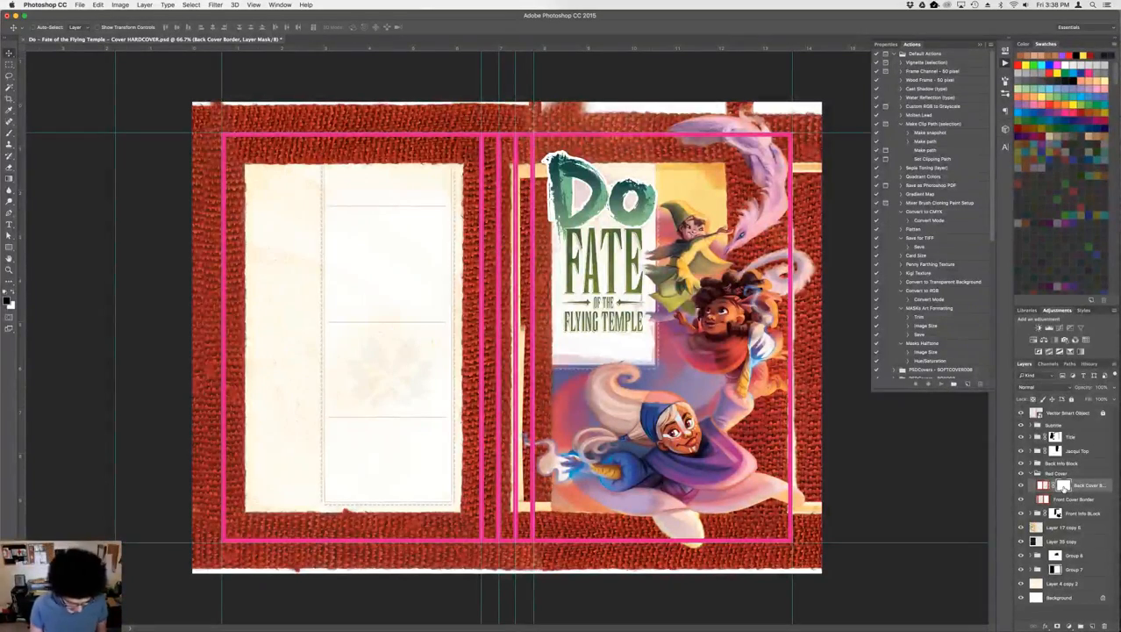
- Set up the Gradient tool with a linear gradient in Normal blending mode
{"action": "key", "text": "g"}
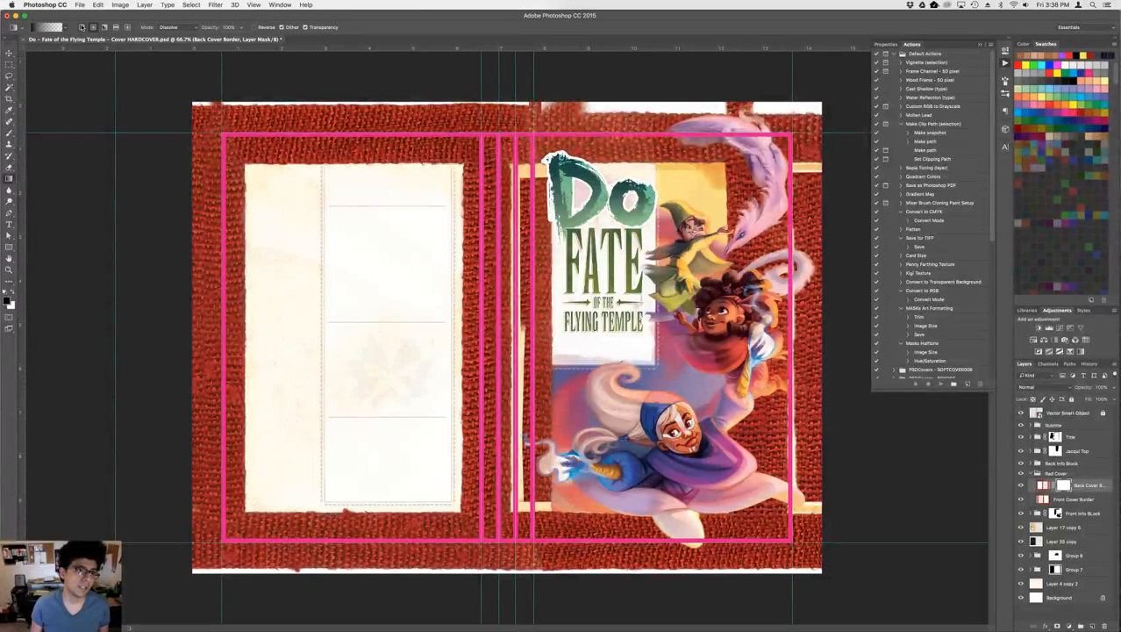
{"action": "left_click", "coordinate": [83, 27]}
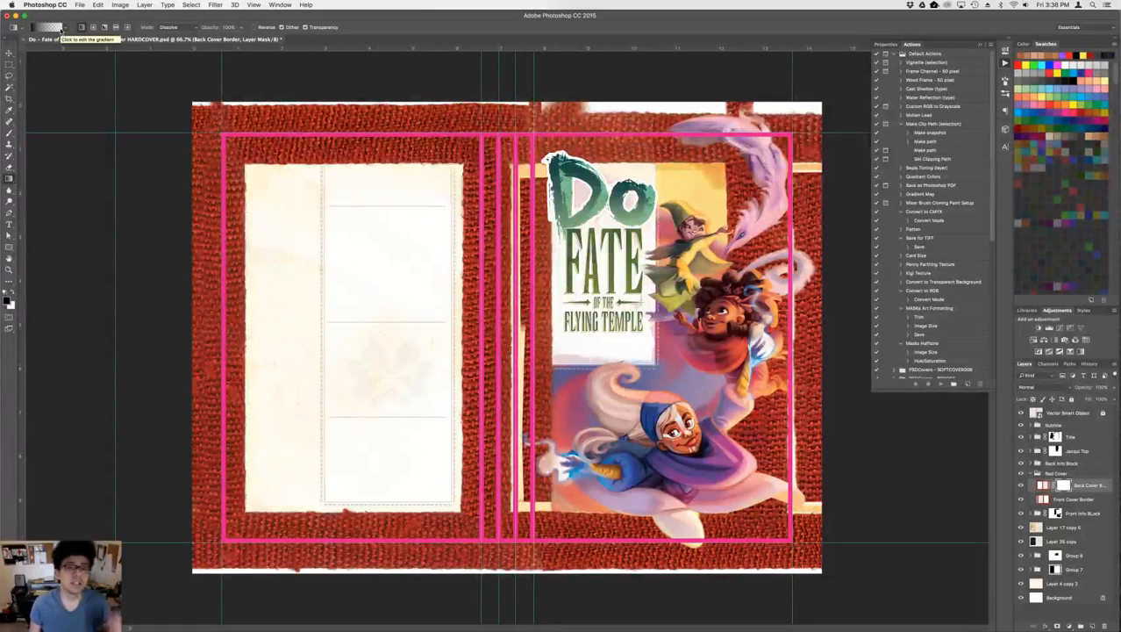
{"action": "left_click", "coordinate": [171, 30]}
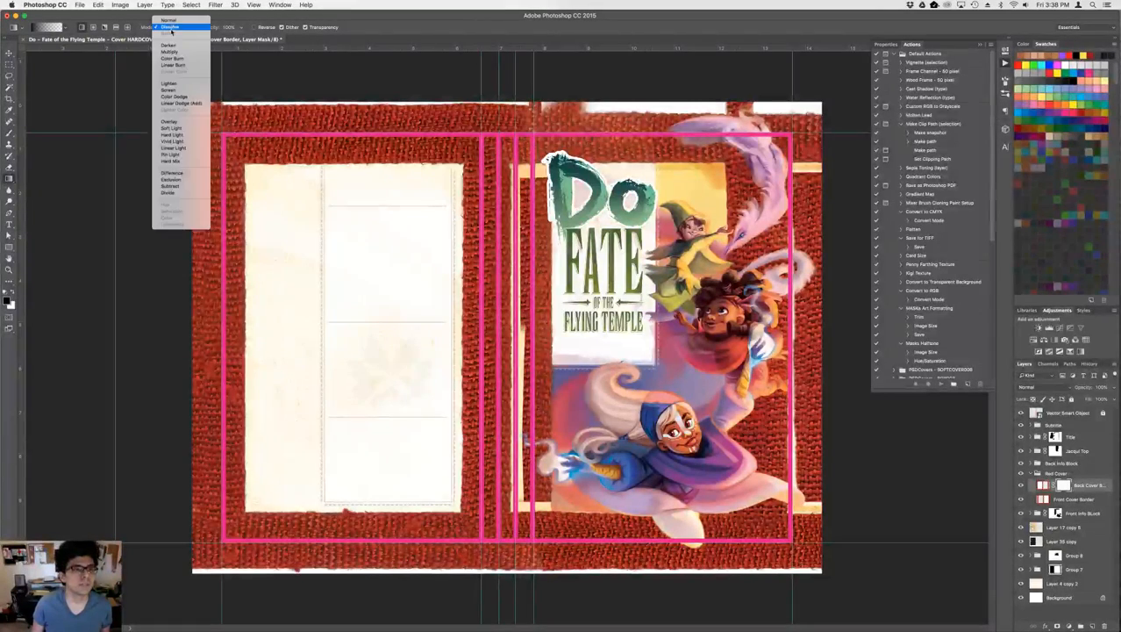
{"action": "left_click", "coordinate": [171, 19]}
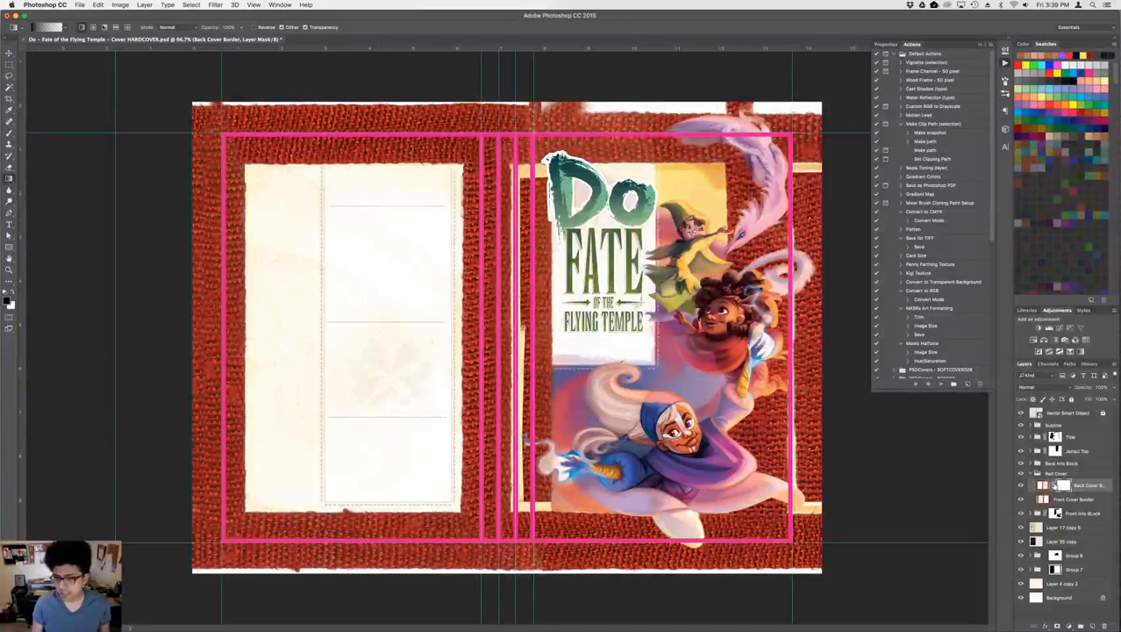
- Fade out the Back Cover Border with a narrow horizontal gradient on its layer mask across the spine
{"action": "key", "text": "super+equal"}
{"action": "key", "text": "super+equal"}
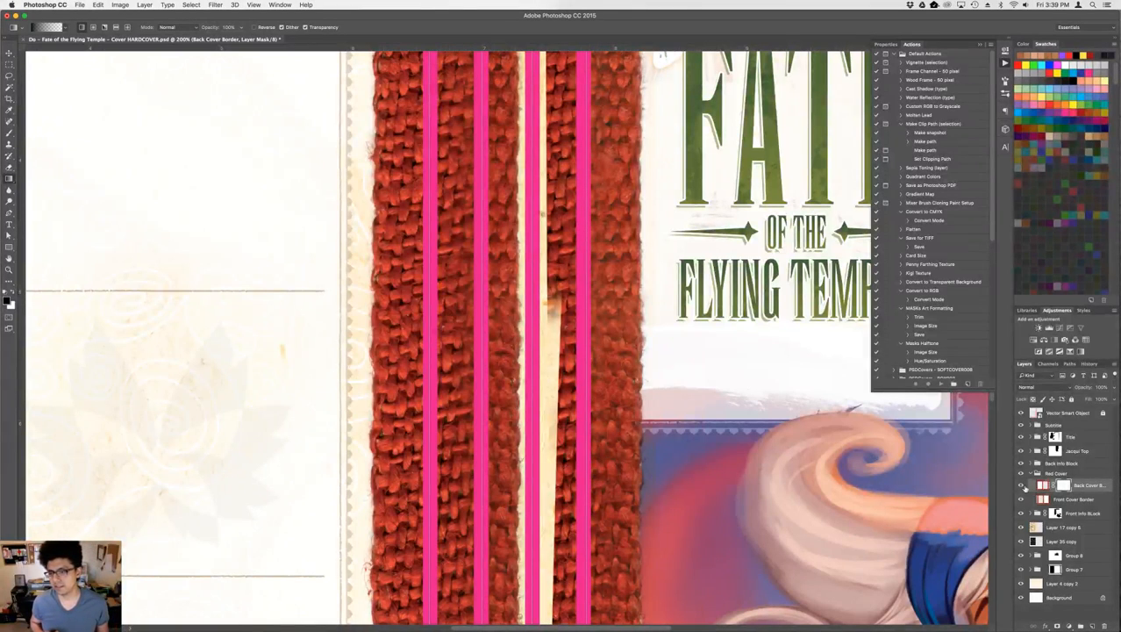
{"action": "left_click", "coordinate": [1021, 487]}
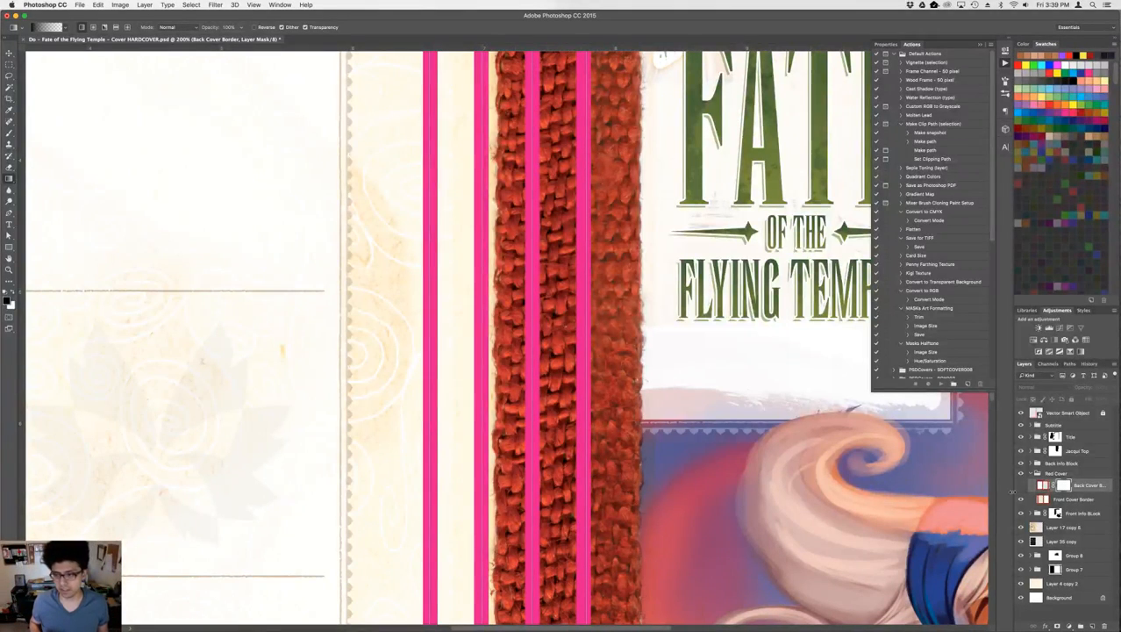
{"action": "left_click", "coordinate": [1020, 486]}
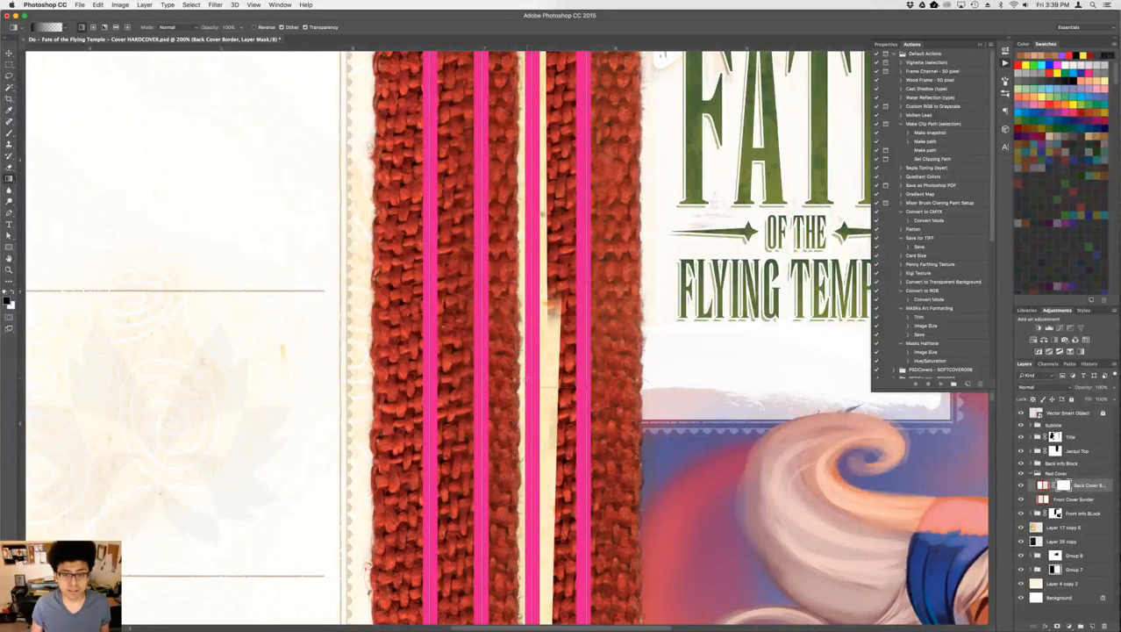
{"action": "left_click_drag", "start_coordinate": [528, 378], "coordinate": [535, 378]}
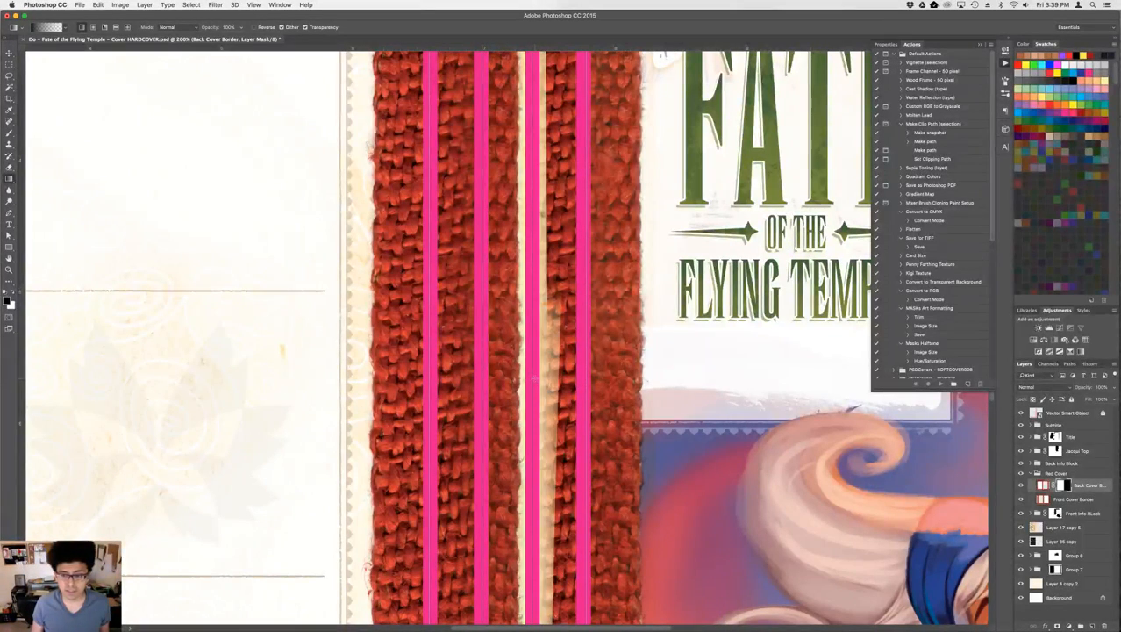
{"action": "key", "text": "super+z"}
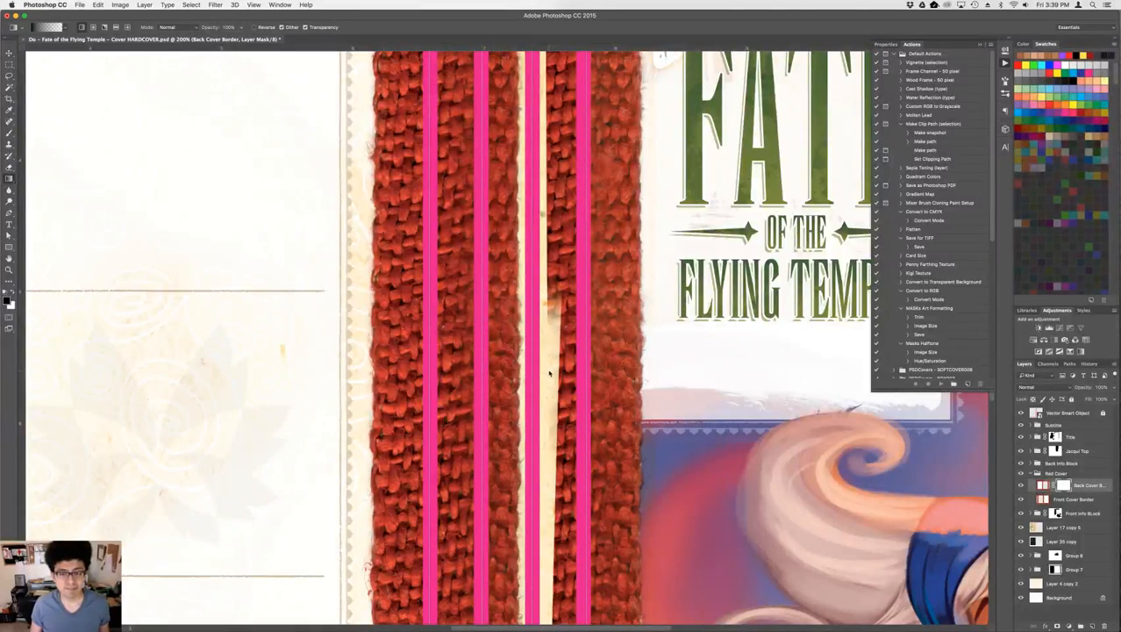
{"action": "key", "text": "super+minus"}
{"action": "key", "text": "super+minus"}
{"action": "key", "text": "super+minus"}
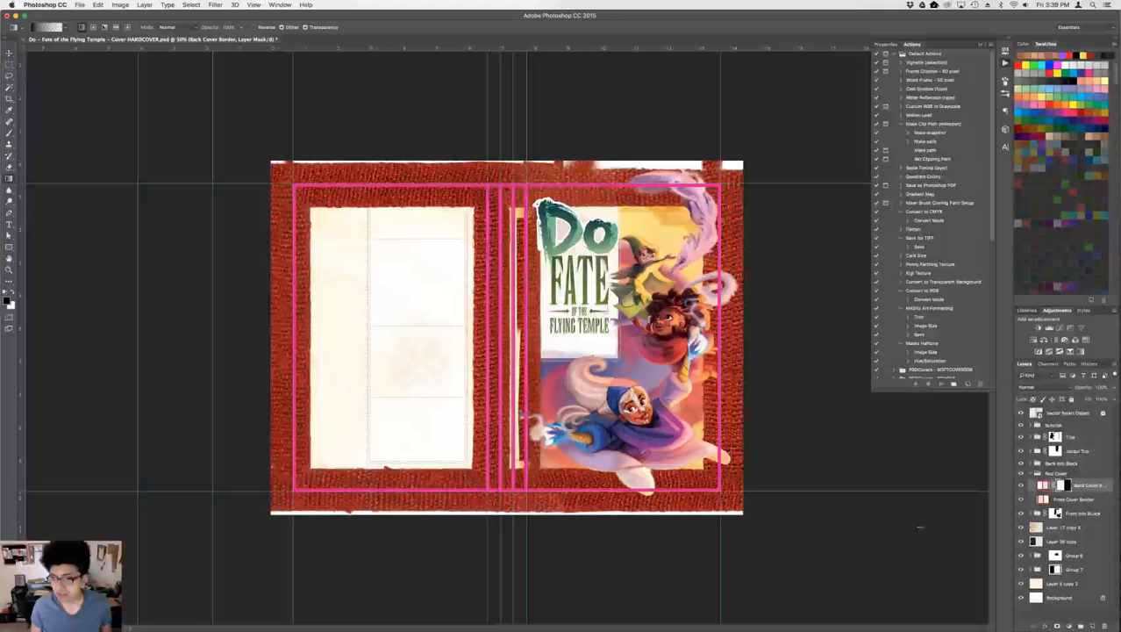
- Add a layer mask to the Front Cover Border layer and mask out its back-cover side at the spine with a gradient
{"action": "left_click", "coordinate": [1077, 499]}
{"action": "left_click", "coordinate": [1057, 625]}
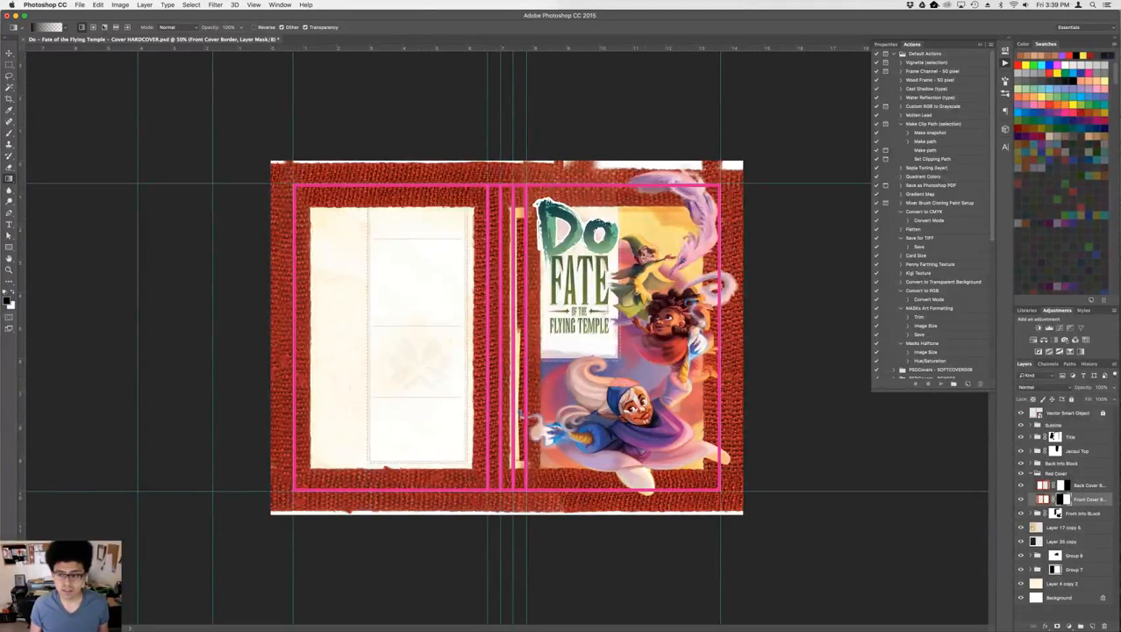
{"action": "left_click", "coordinate": [1021, 485]}
{"action": "left_click", "coordinate": [1022, 485]}
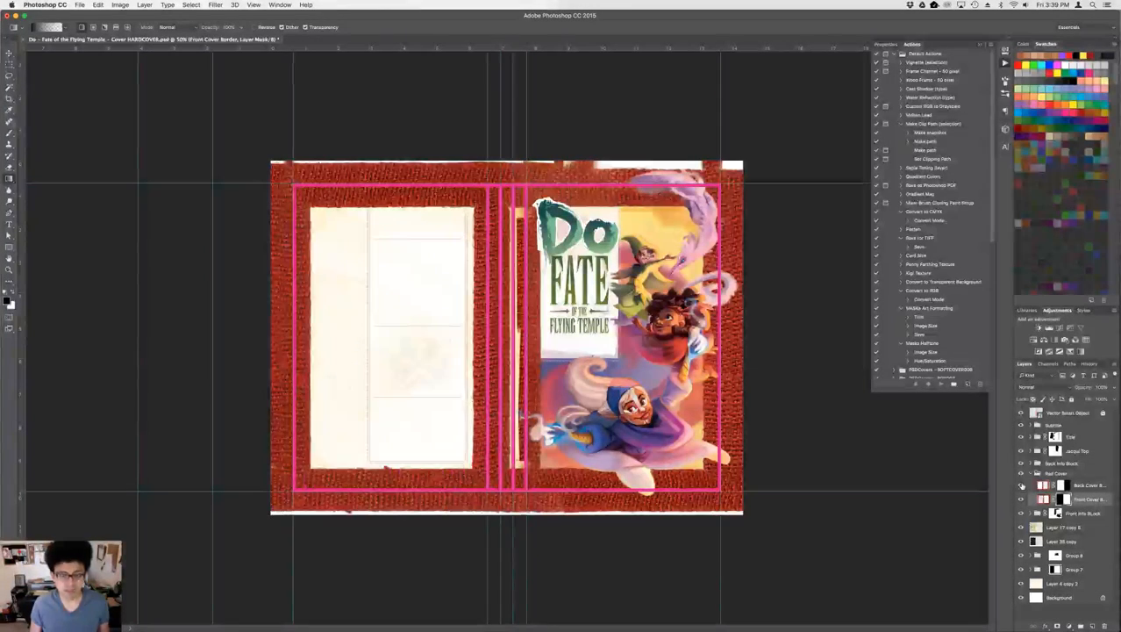
{"action": "key", "text": "super+equal"}
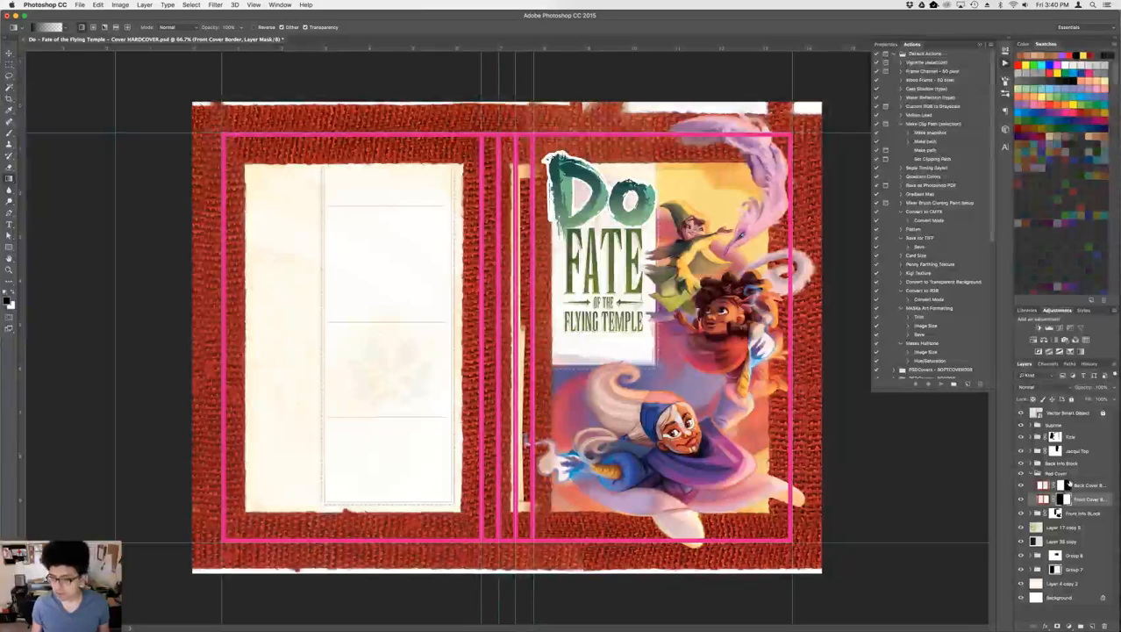
- Duplicate the Back Cover Border layer and delete the copy's layer mask
{"action": "left_click", "coordinate": [1077, 485]}
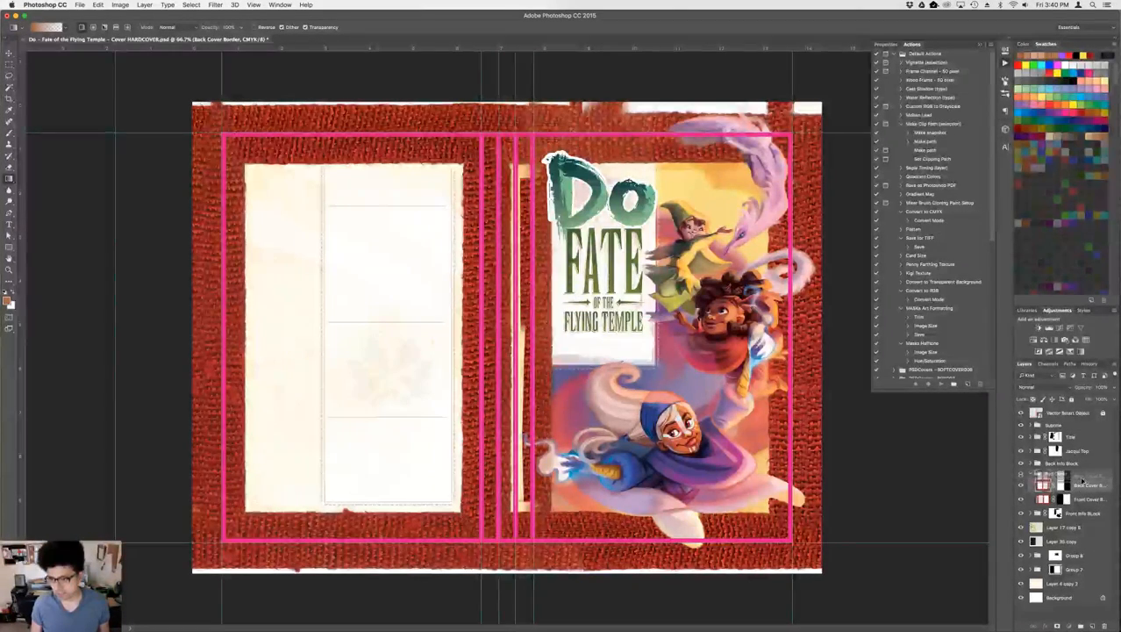
{"action": "key", "text": "super+j"}
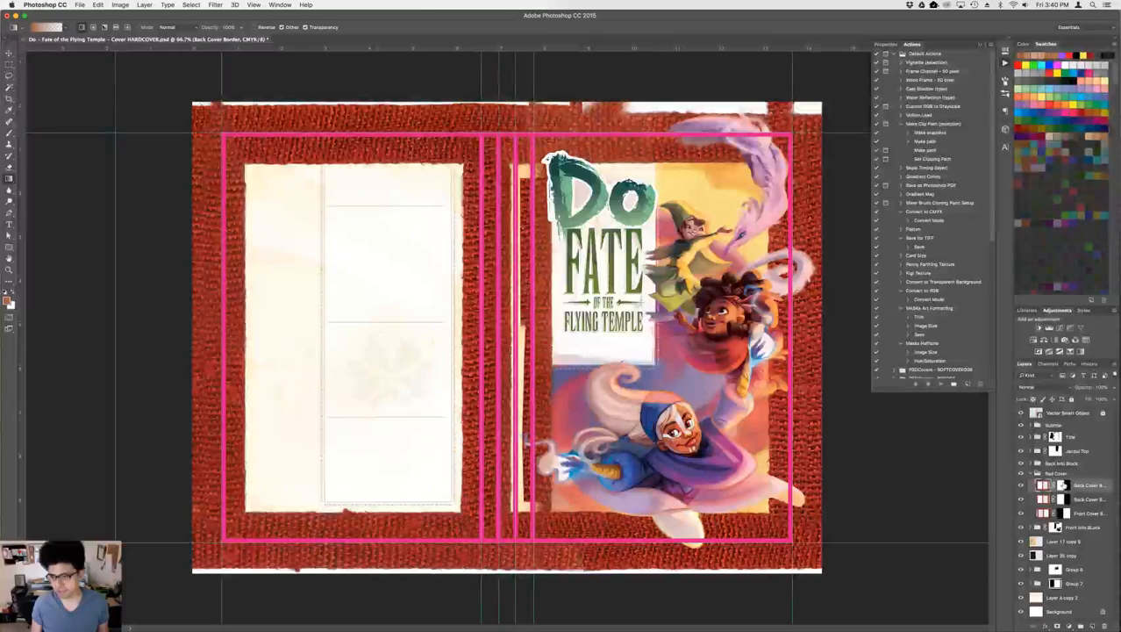
{"action": "right_click", "coordinate": [1064, 484]}
{"action": "left_click", "coordinate": [1052, 499]}
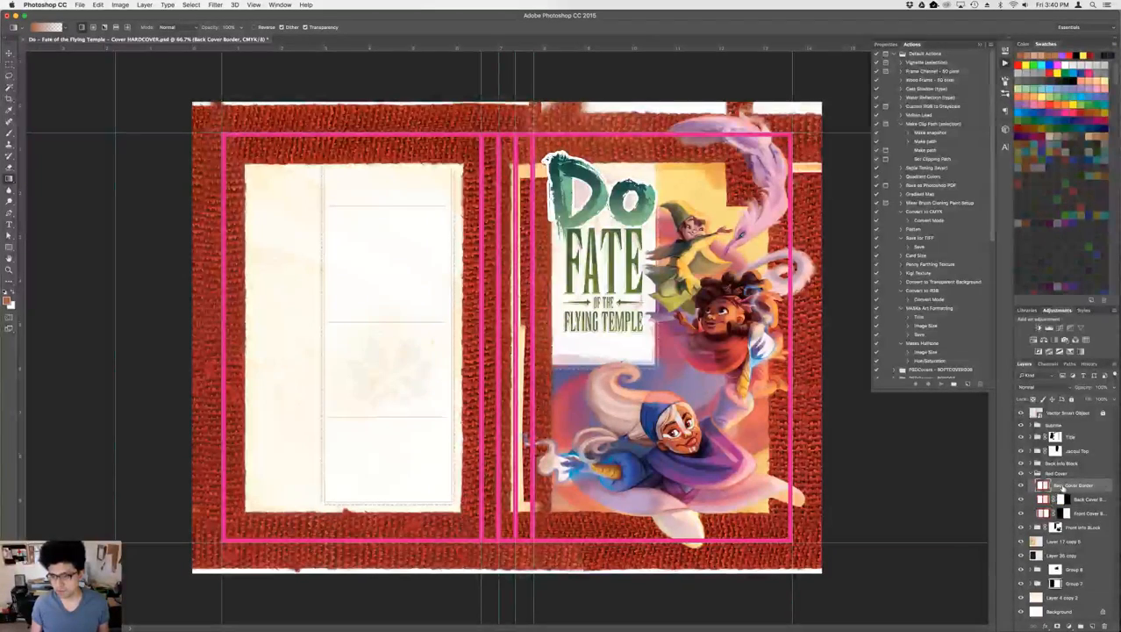
- Rename the unmasked border copy Spine Fill and nudge it to the right so its woven strip covers the spine
{"action": "key", "text": "v"}
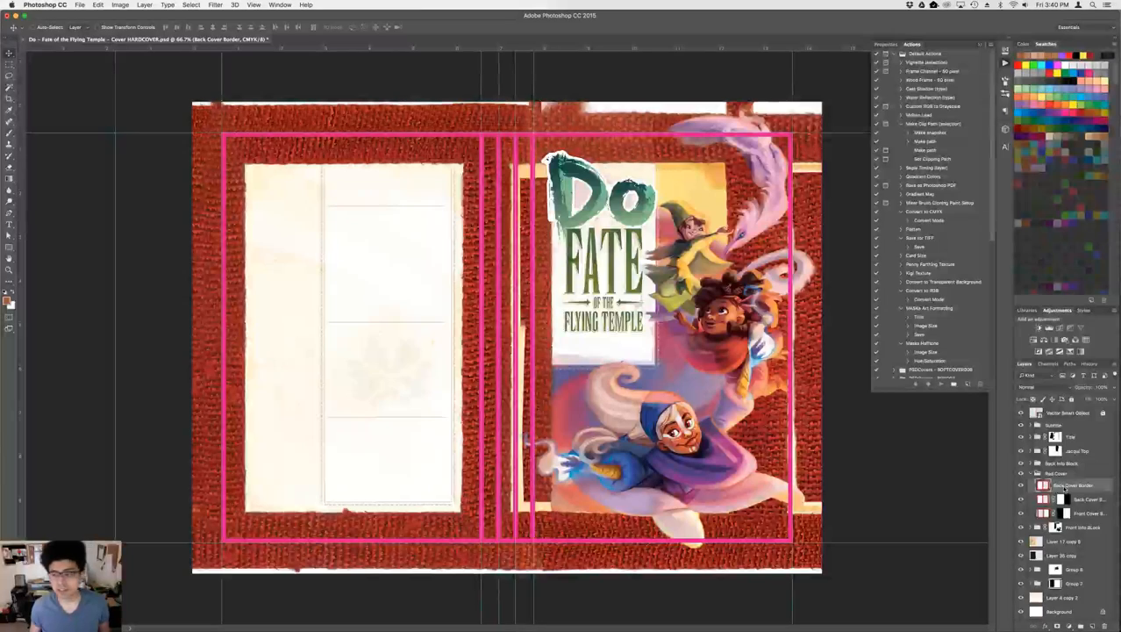
{"action": "key", "text": "shift+Right"}
{"action": "key", "text": "shift+Right"}
{"action": "key", "text": "shift+Right"}
{"action": "double_click", "coordinate": [1064, 488]}
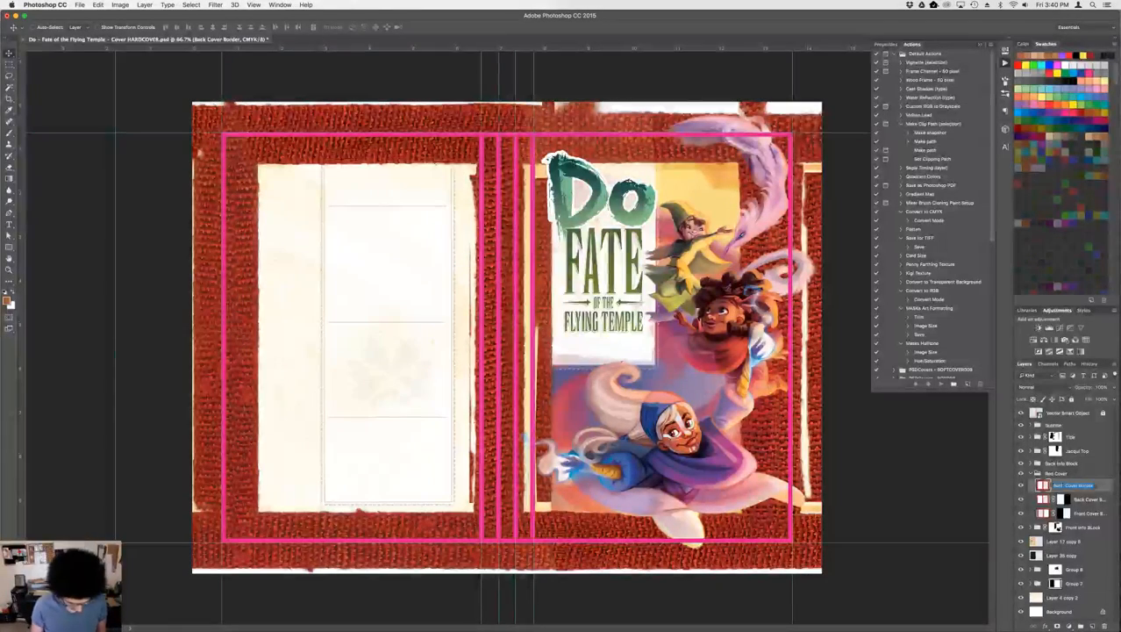
{"action": "type", "text": "Back Co"}
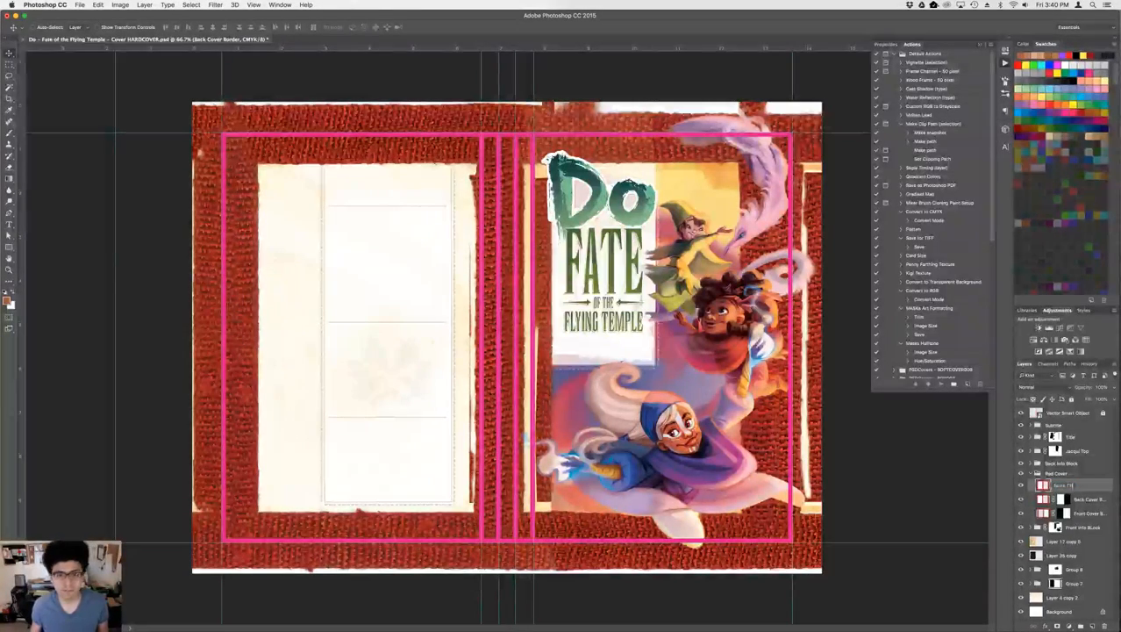
{"action": "key", "text": "Return"}
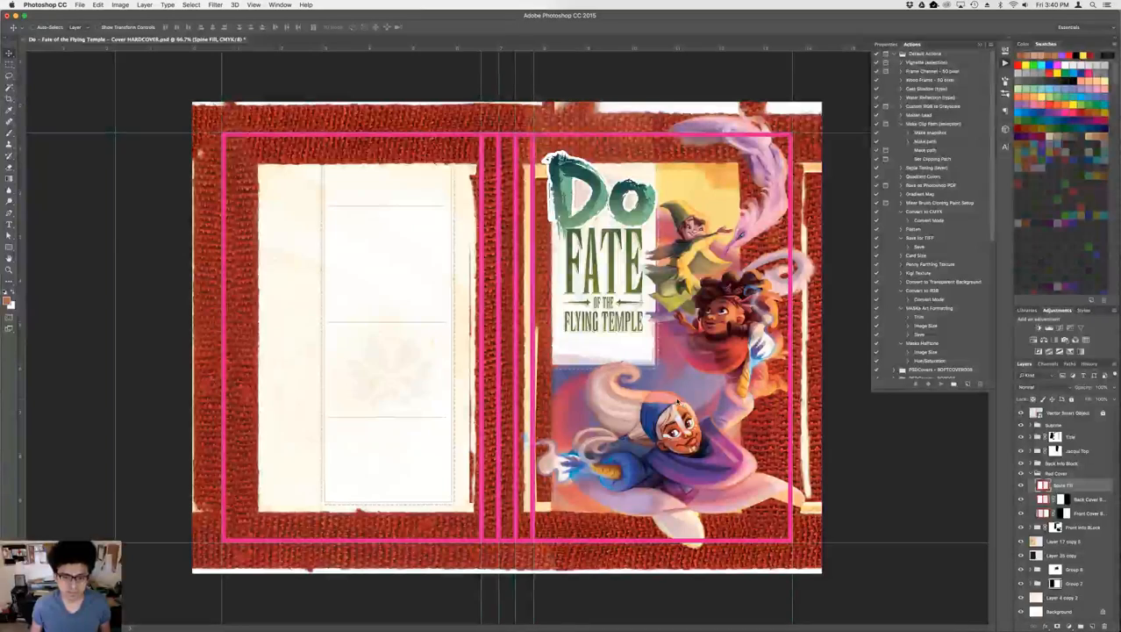
{"action": "key", "text": "shift+Right"}
{"action": "key", "text": "shift+Right"}
{"action": "key", "text": "shift+Right"}
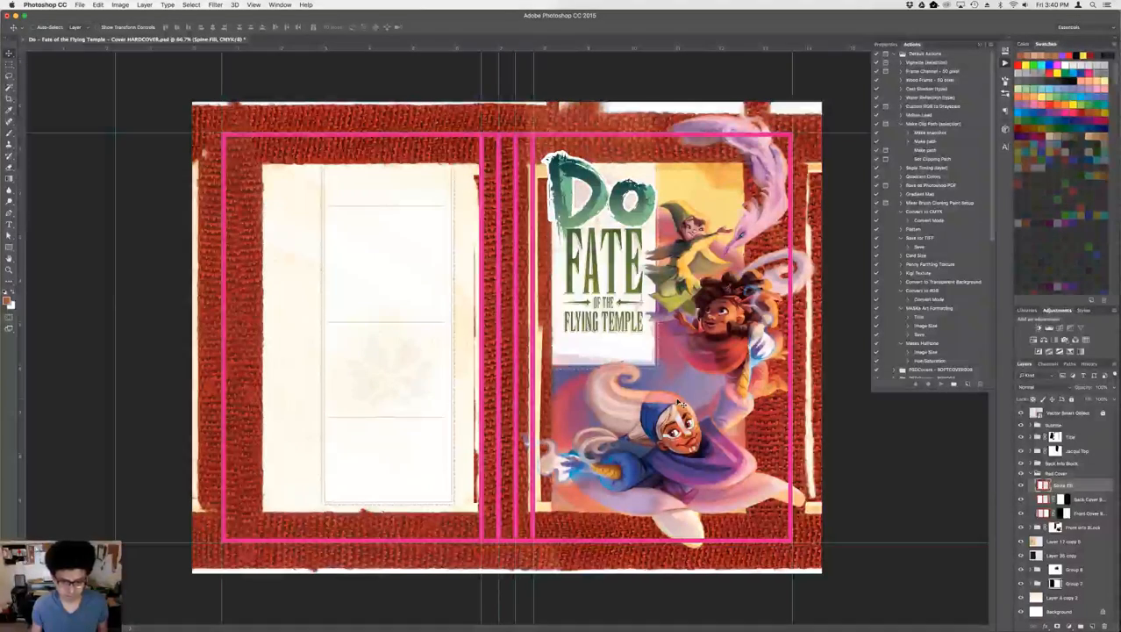
{"action": "key", "text": "shift+Right"}
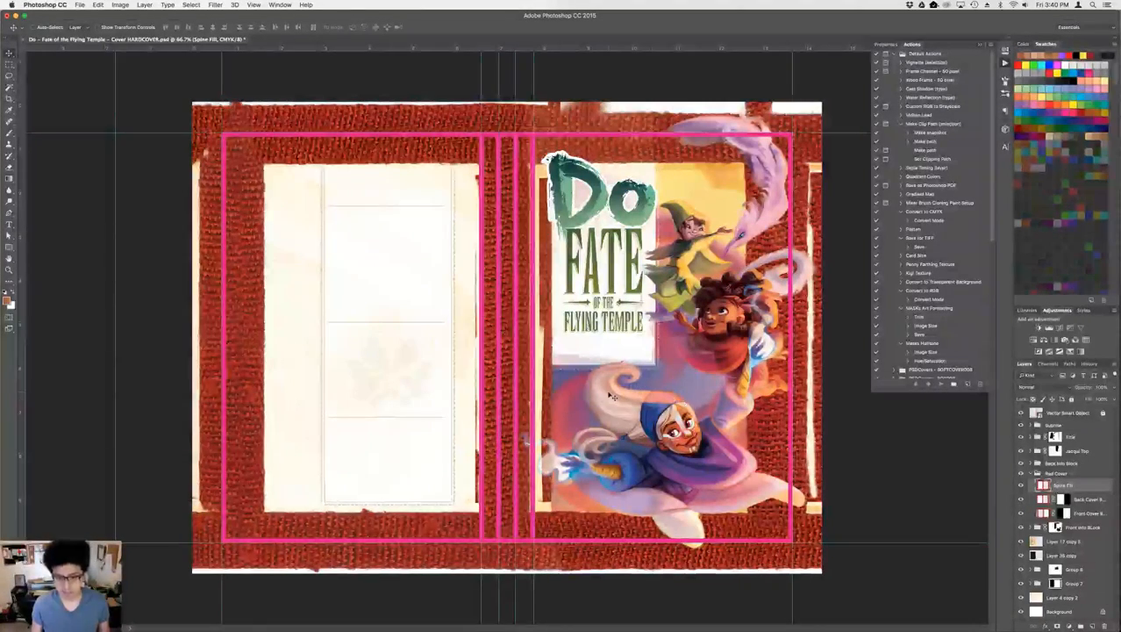
- Add a layer mask to Spine Fill and fade both sides with short horizontal gradients, leaving only the strip over the spine
{"action": "key", "text": "super+1"}
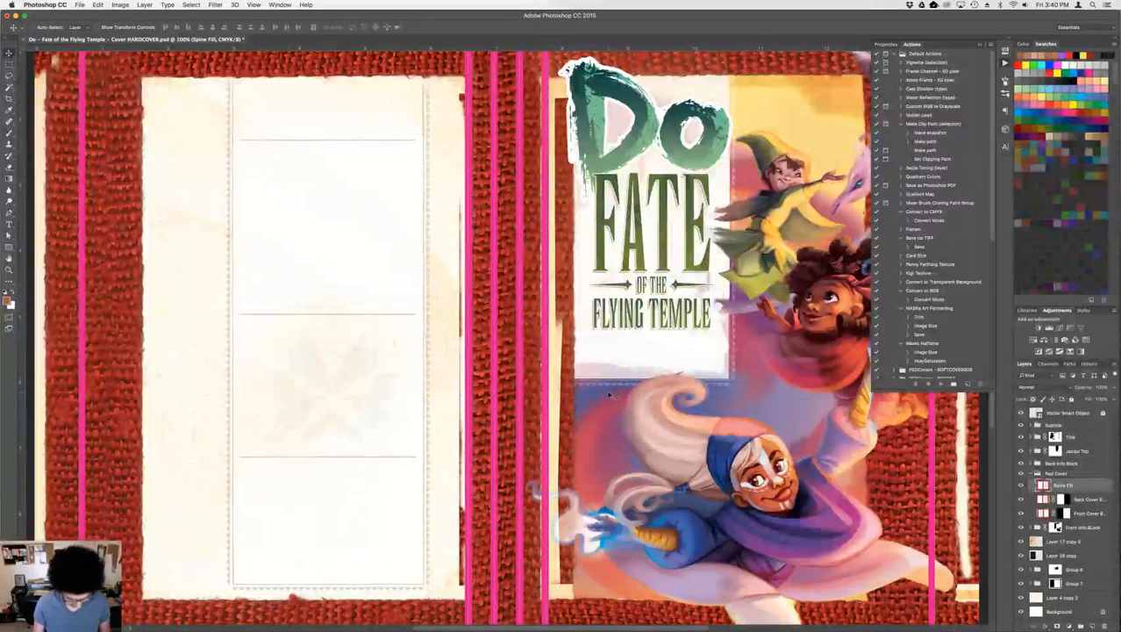
{"action": "key", "text": "g"}
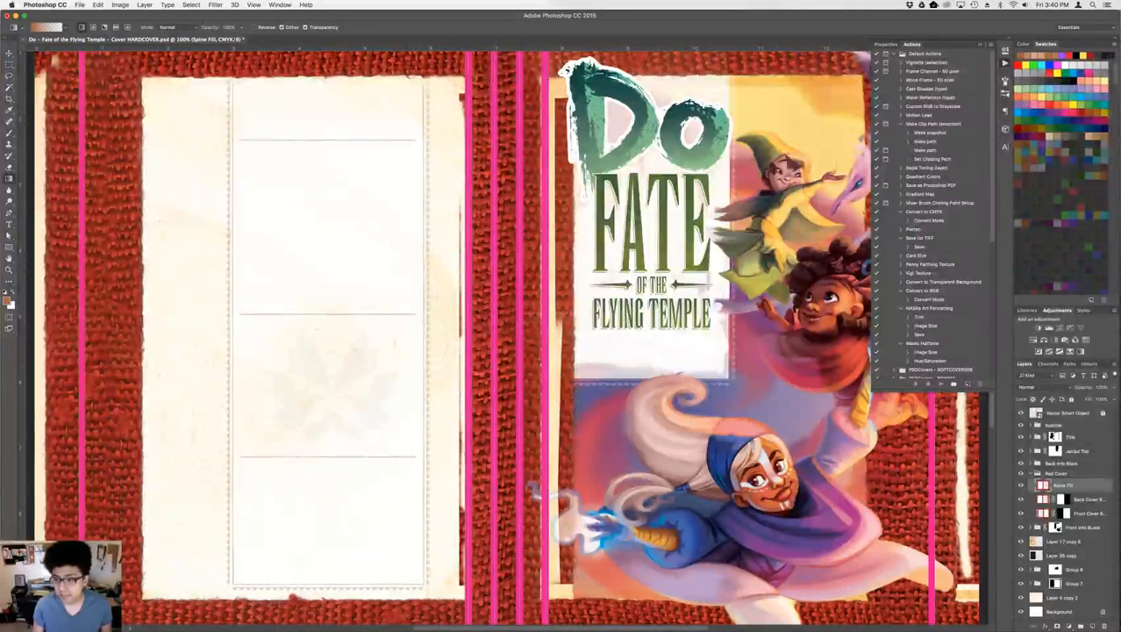
{"action": "left_click", "coordinate": [1057, 625]}
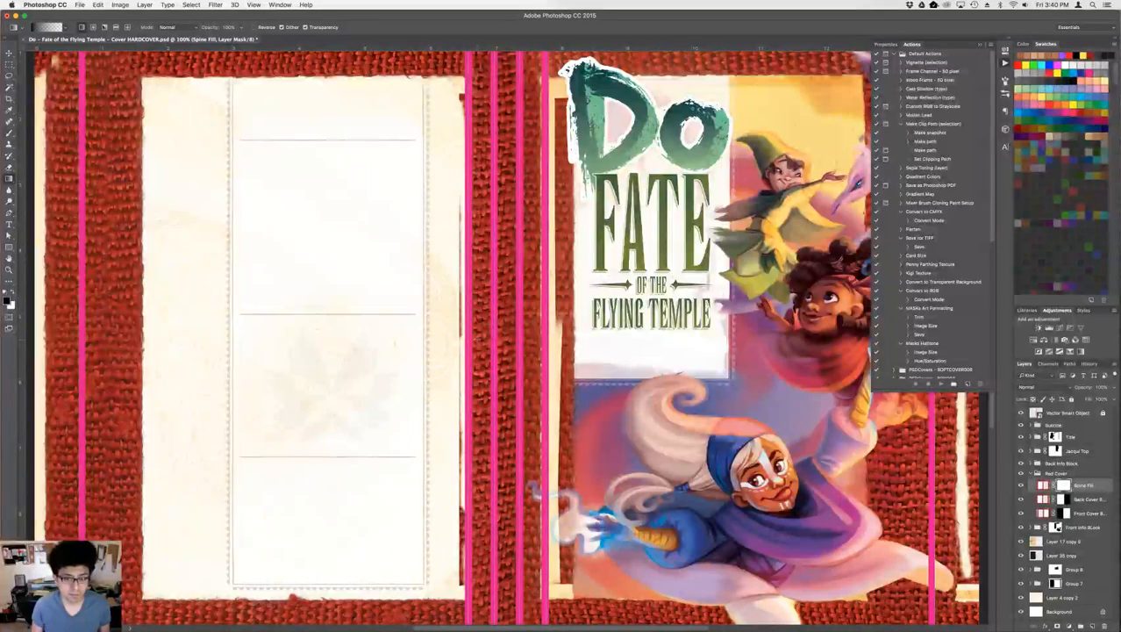
{"action": "left_click_drag", "start_coordinate": [482, 339], "coordinate": [494, 338]}
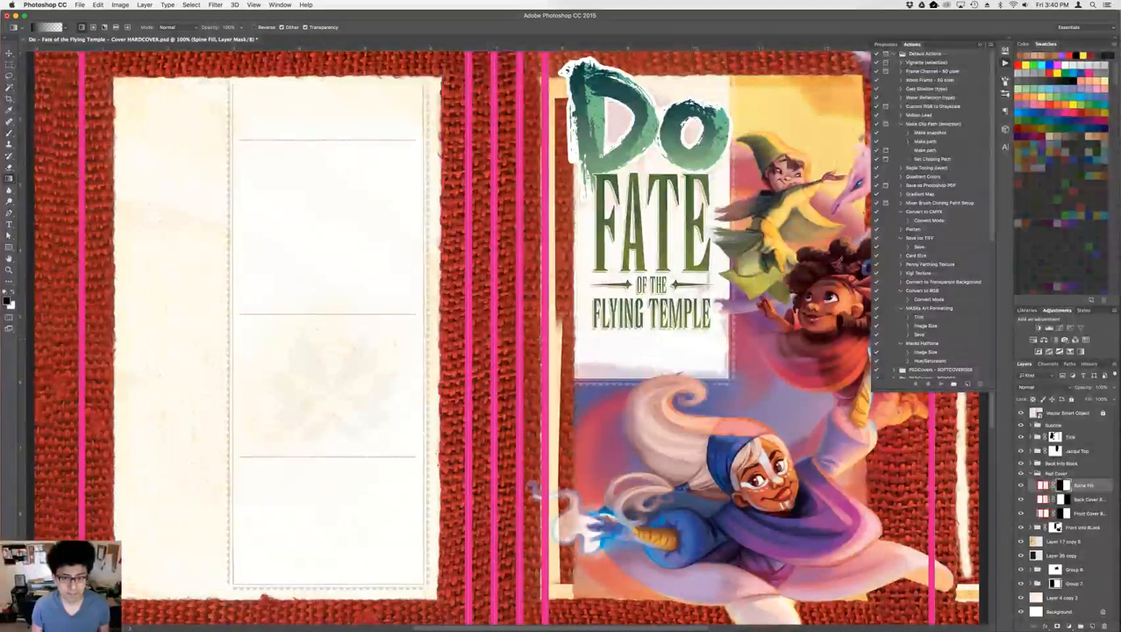
{"action": "left_click_drag", "start_coordinate": [532, 338], "coordinate": [523, 339]}
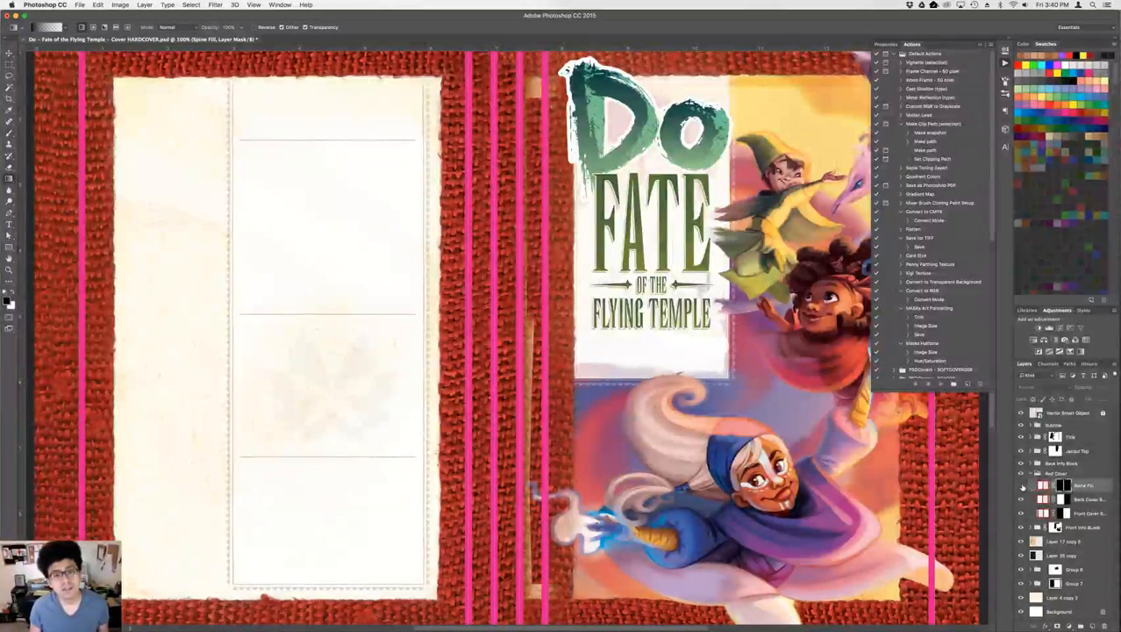
- Rework the Back Cover Border and Front Cover Border masks to close the gap beside the front panel, and hide the vector template overlay
{"action": "left_click", "coordinate": [1021, 485]}
{"action": "left_click", "coordinate": [1021, 485]}
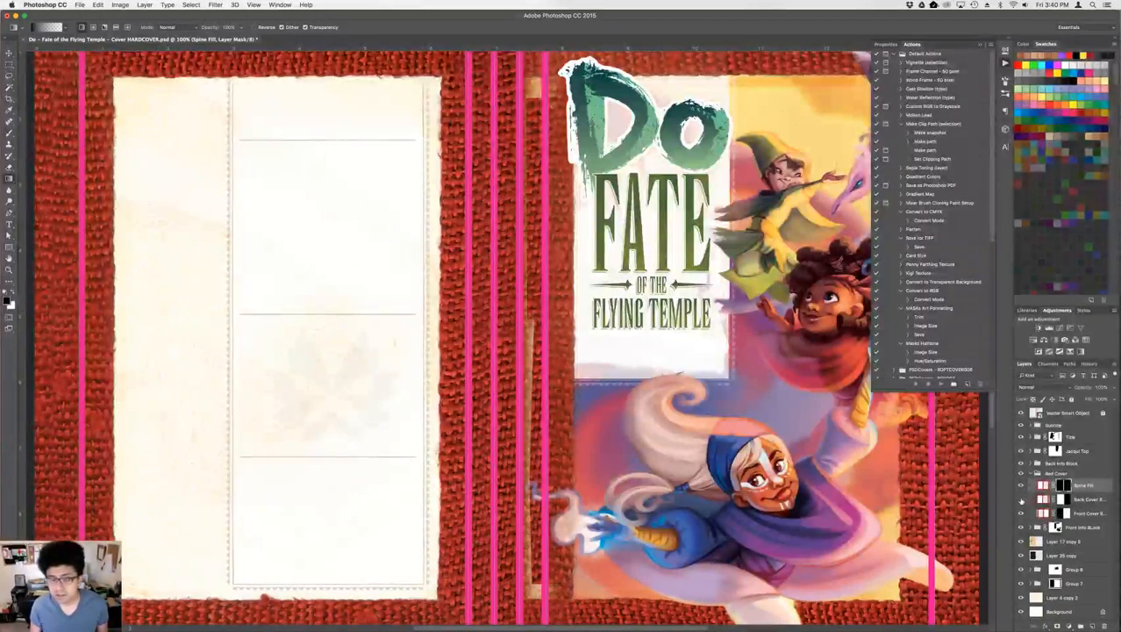
{"action": "left_click", "coordinate": [1022, 499]}
{"action": "left_click", "coordinate": [1021, 499]}
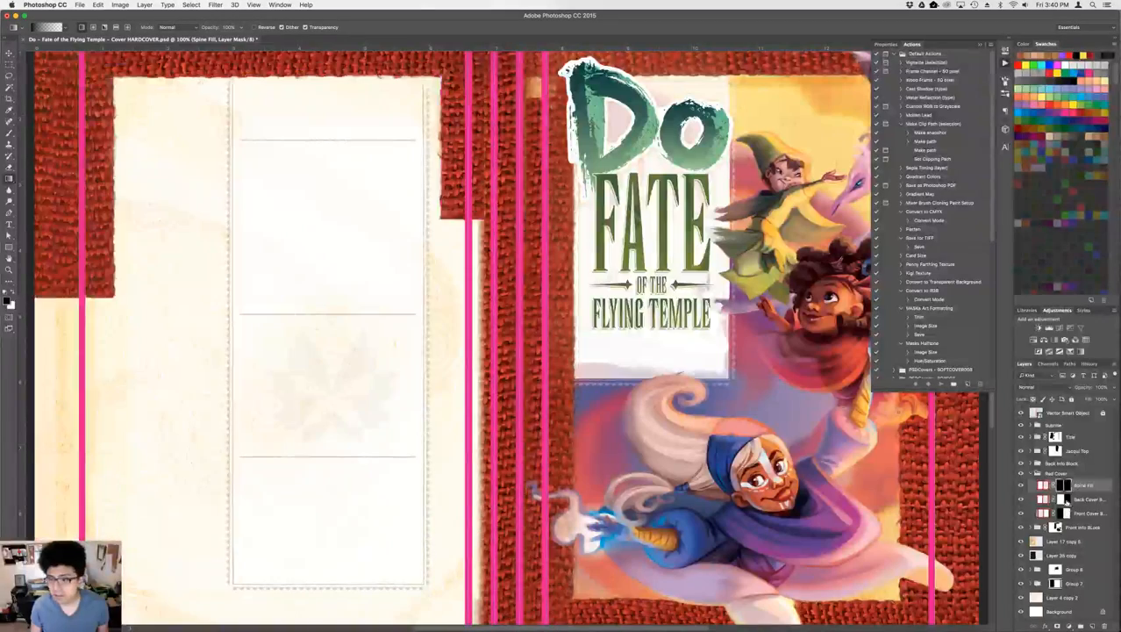
{"action": "left_click", "coordinate": [1064, 499]}
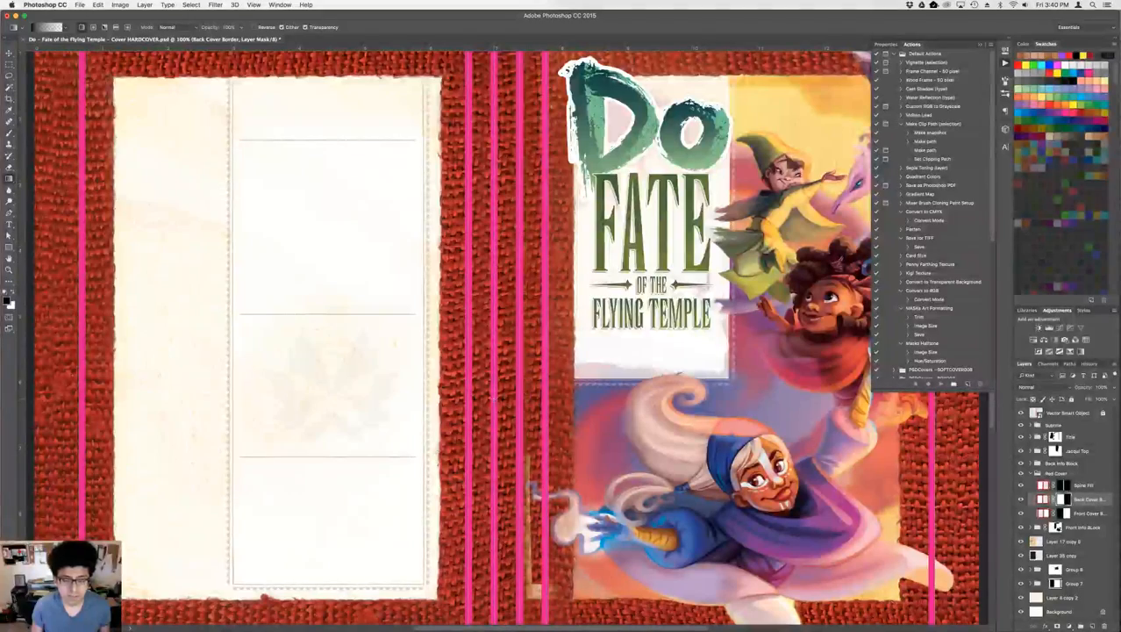
{"action": "left_click", "coordinate": [1035, 515]}
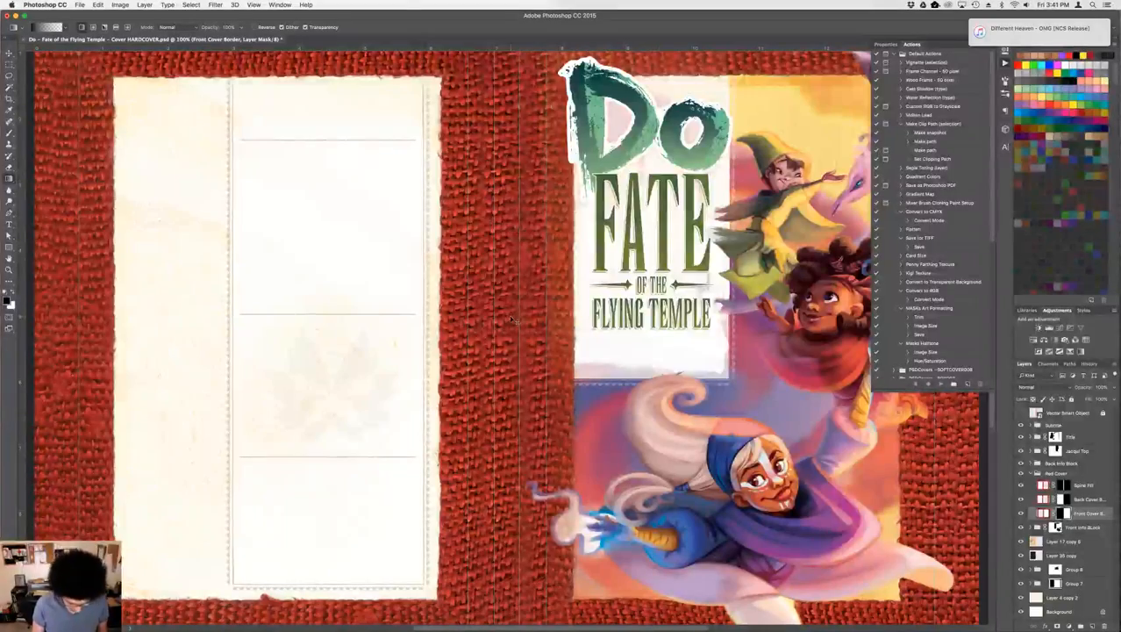
- Inspect the blended woven texture along the spine at the cover's upper and lower edges and in close-up
{"action": "scroll", "coordinate": [512, 319], "scroll_direction": "up", "scroll_amount": 3}
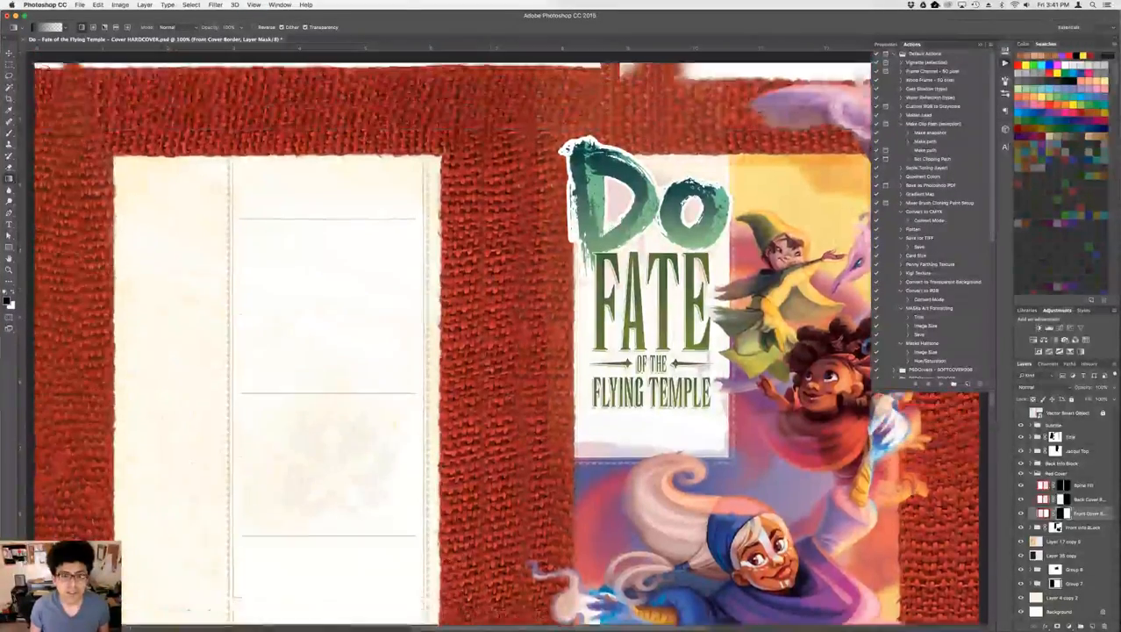
{"action": "scroll", "coordinate": [511, 320], "scroll_direction": "up", "scroll_amount": 4}
{"action": "scroll", "coordinate": [511, 319], "scroll_direction": "down", "scroll_amount": 9}
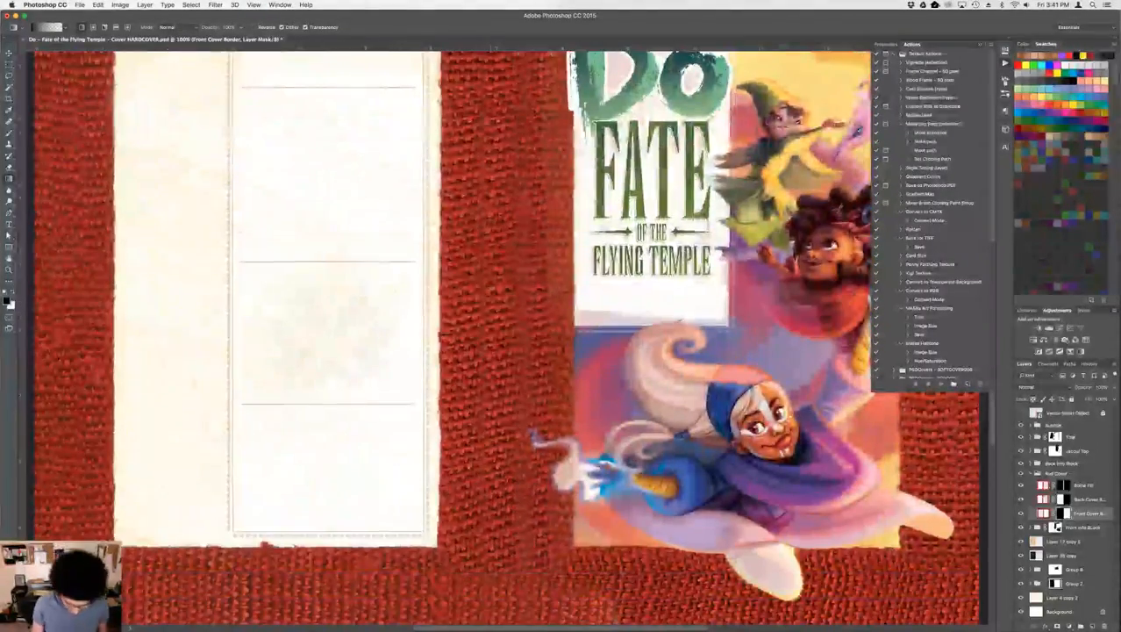
{"action": "key", "text": "super+equal"}
{"action": "key", "text": "super+equal"}
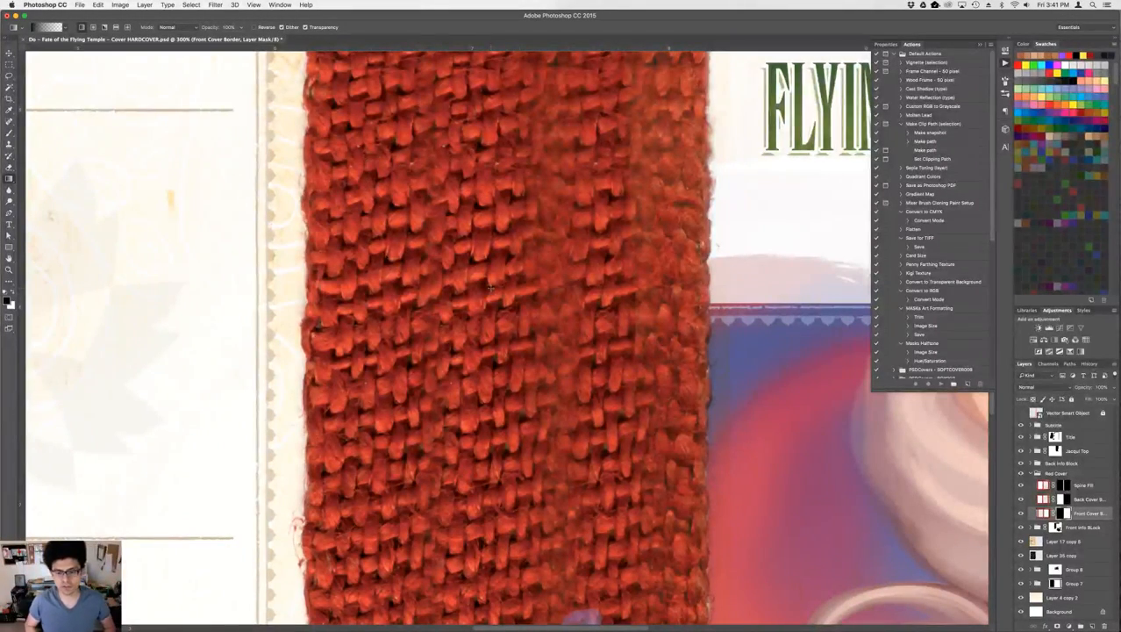
{"action": "scroll", "coordinate": [491, 289], "scroll_direction": "down", "scroll_amount": 6}
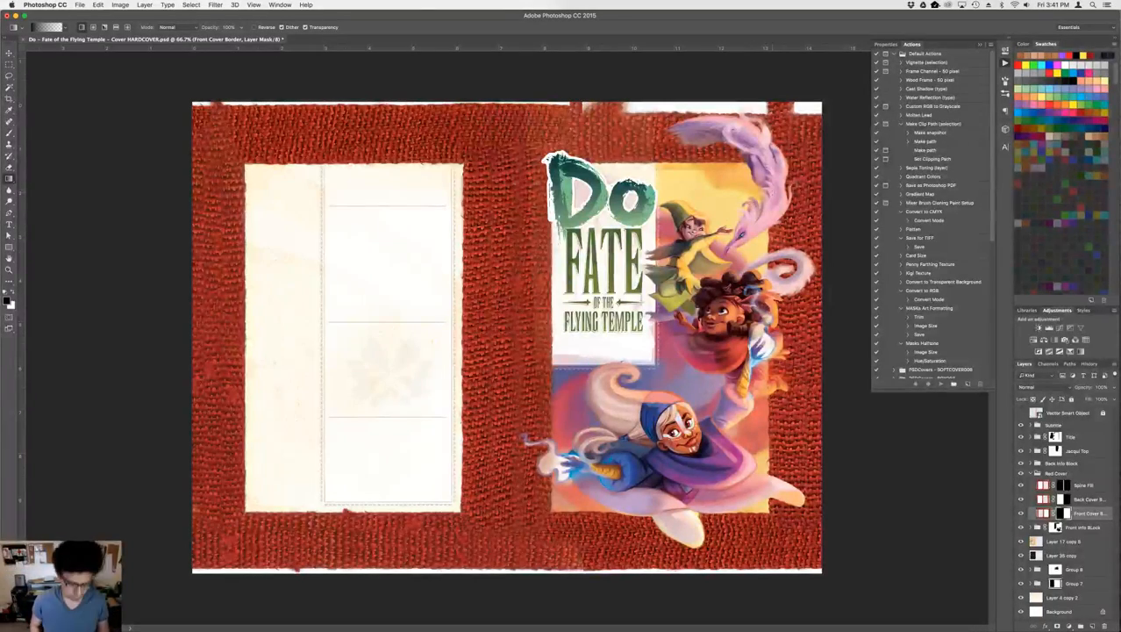
- Inspect the woven texture in close-up along the spine and where it meets the upper border
{"action": "key", "text": "super+plus"}
{"action": "key", "text": "super+plus"}
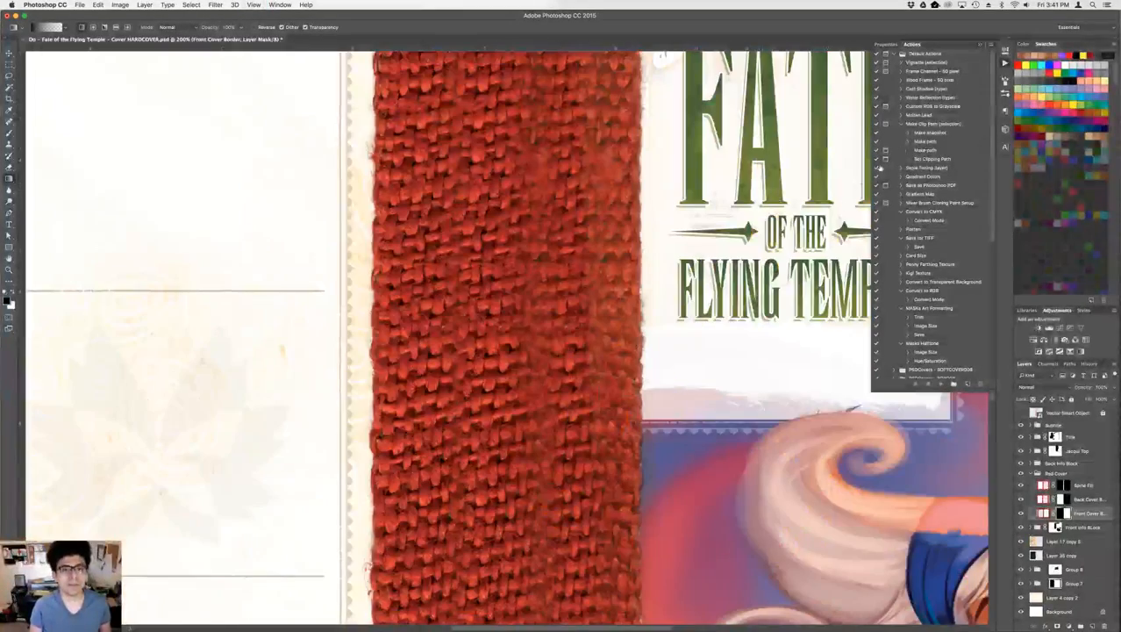
{"action": "scroll", "coordinate": [616, 237], "scroll_direction": "up", "scroll_amount": 10}
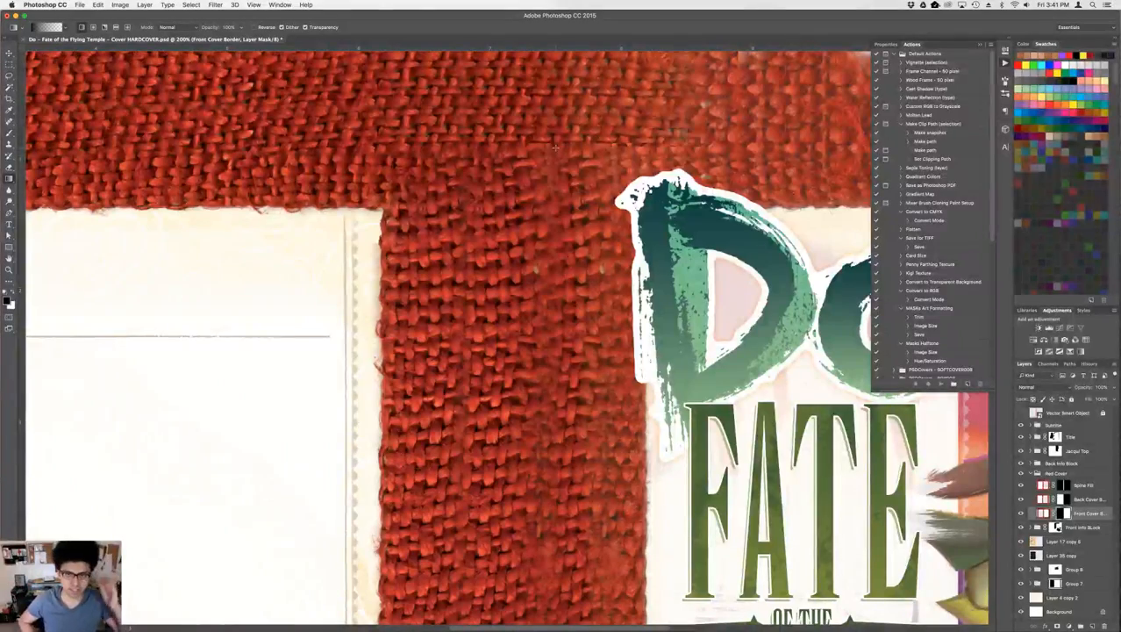
{"action": "key", "text": "v"}
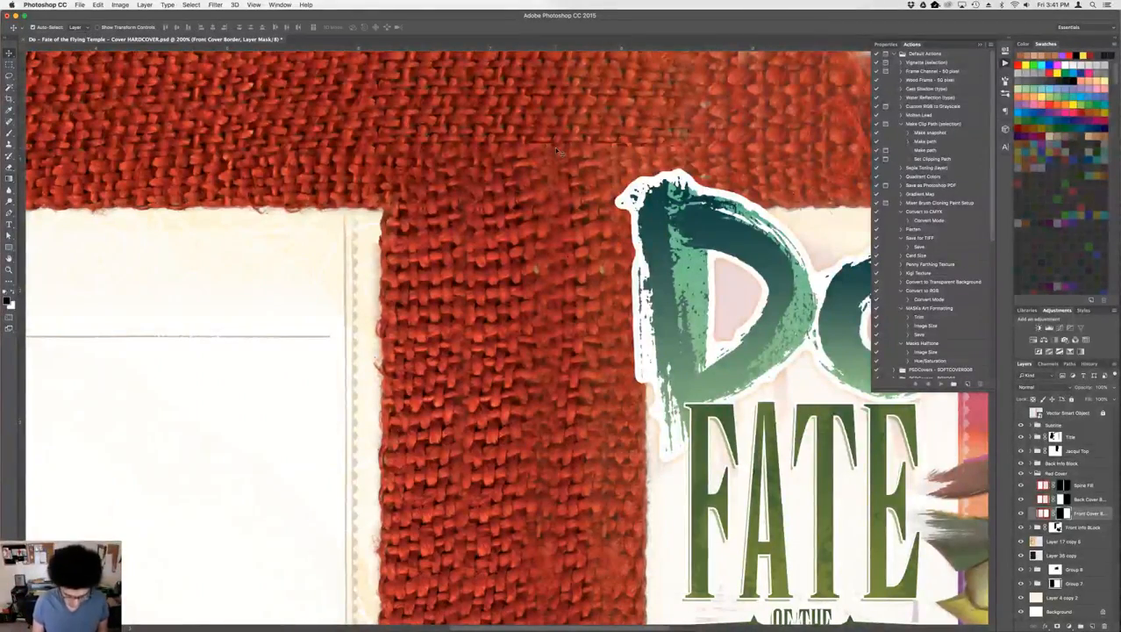
{"action": "key", "text": "super+minus"}
{"action": "key", "text": "super+minus"}
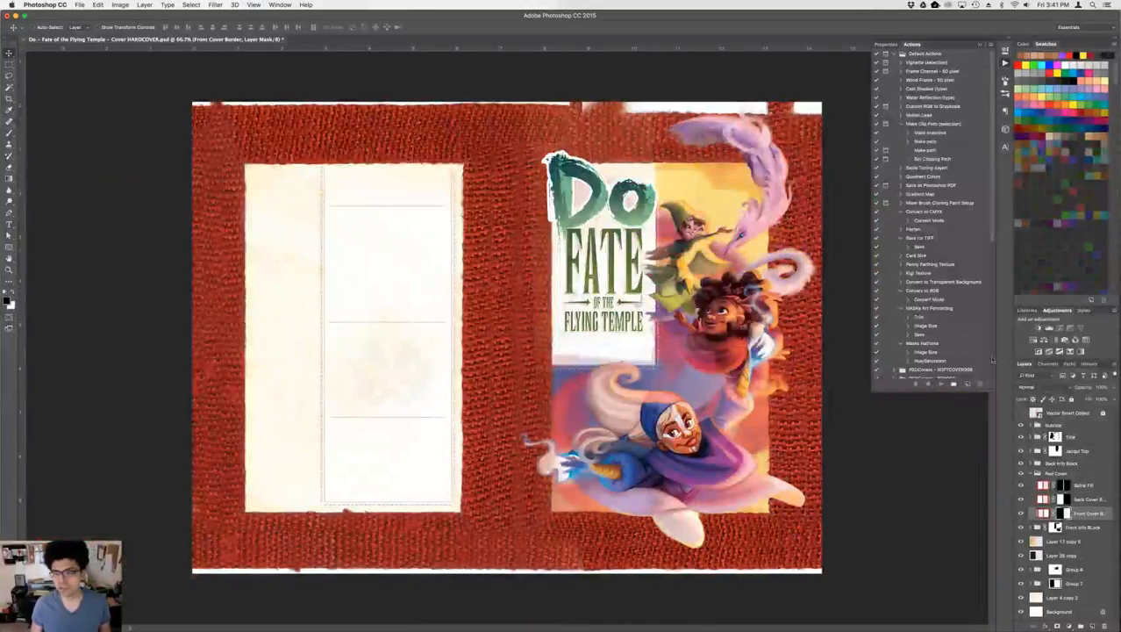
- Merge copies of the Spine Fill, Back Cover Border and Front Cover Border layers into one layer named Top Fill
{"action": "left_click", "coordinate": [1090, 485]}
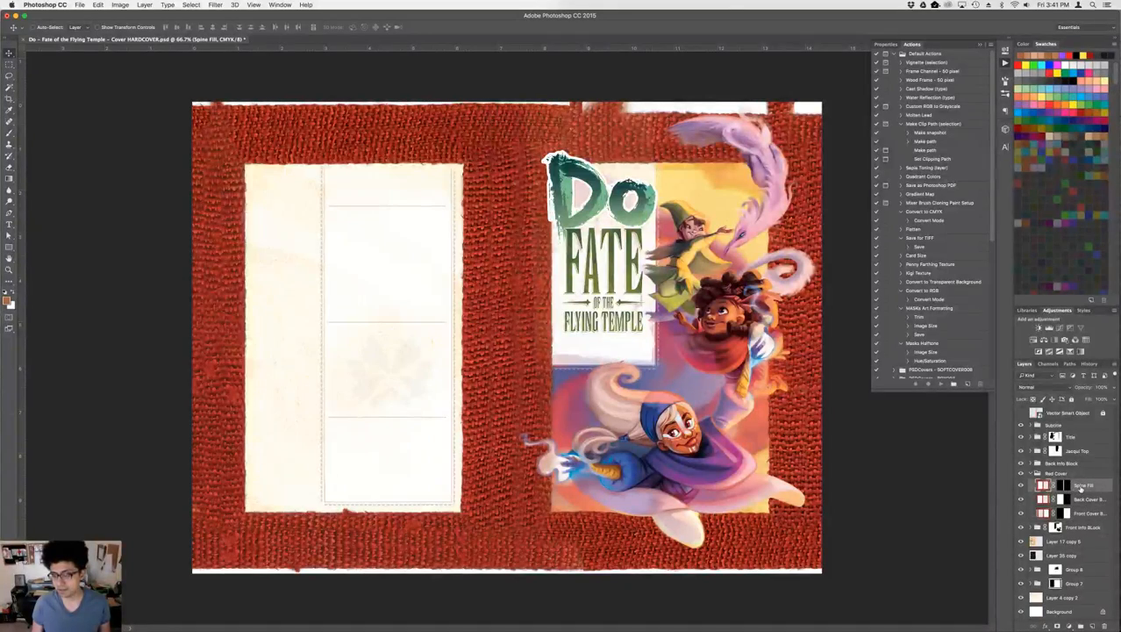
{"action": "left_click_drag", "start_coordinate": [1081, 489], "coordinate": [1080, 485]}
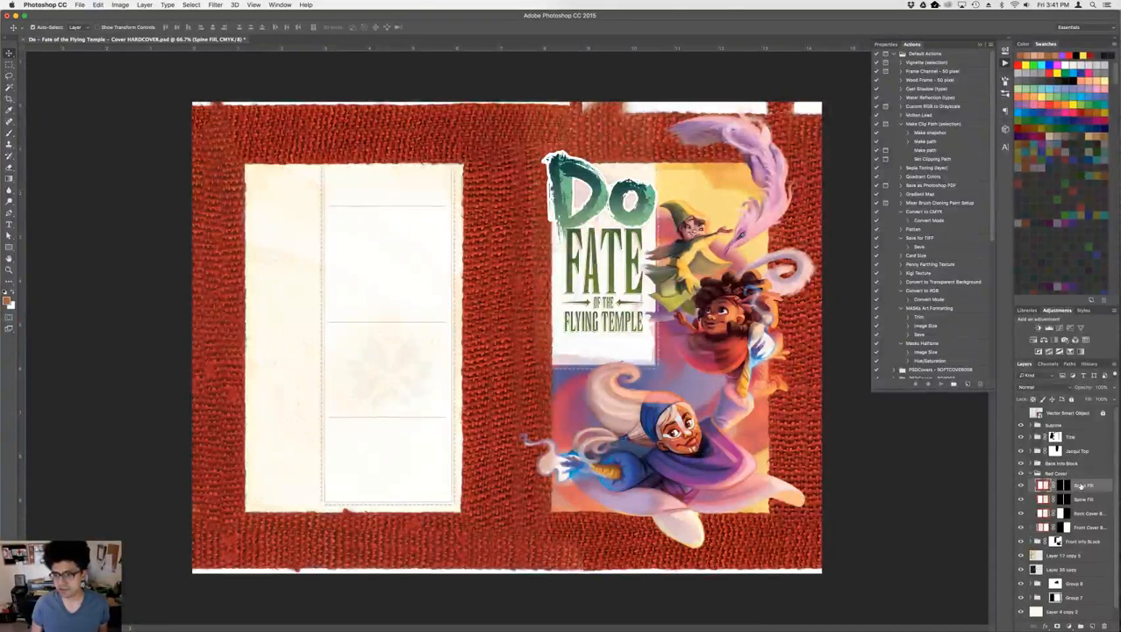
{"action": "key", "text": "super+z"}
{"action": "left_click", "coordinate": [1087, 514], "text": "shift"}
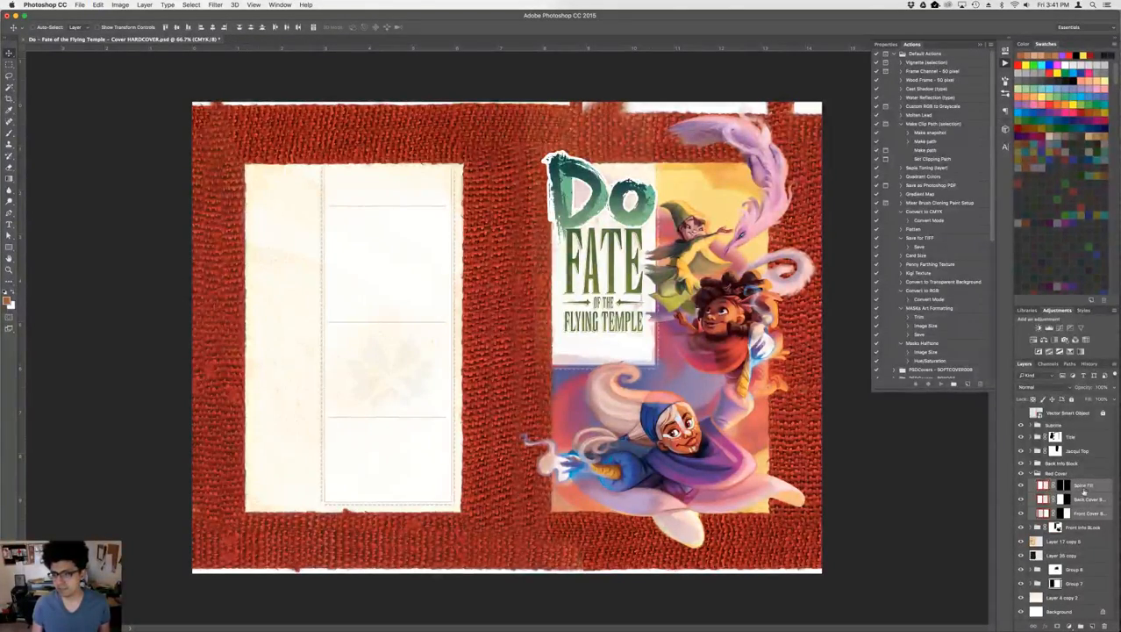
{"action": "left_click_drag", "start_coordinate": [1083, 488], "coordinate": [1083, 483]}
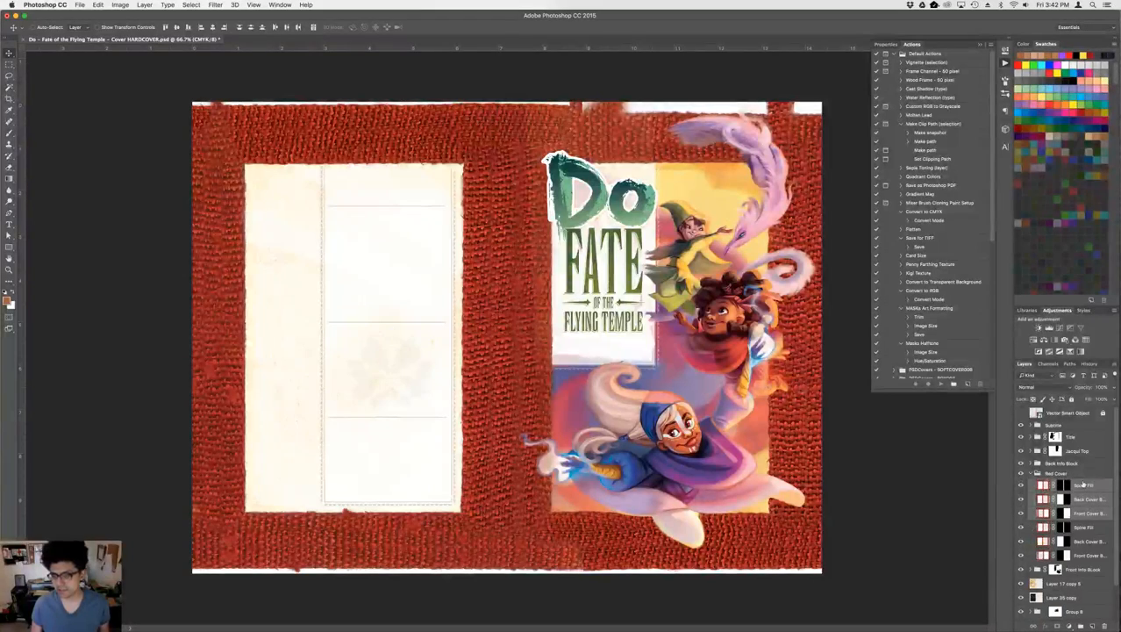
{"action": "key", "text": "super+e"}
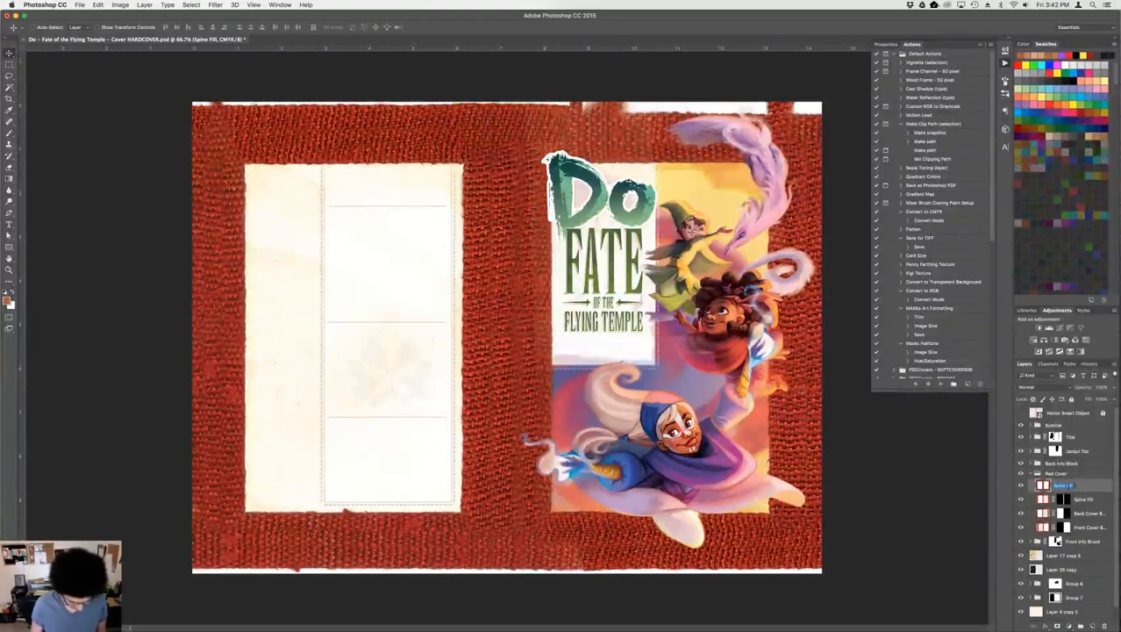
{"action": "type", "text": "Texture"}
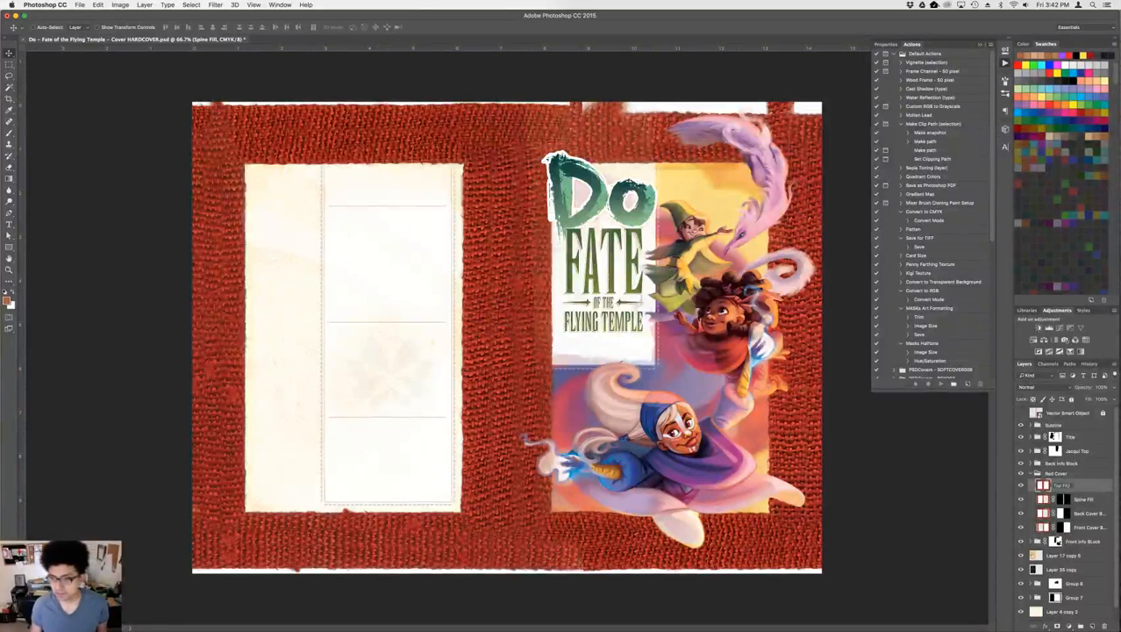
{"action": "key", "text": "Return"}
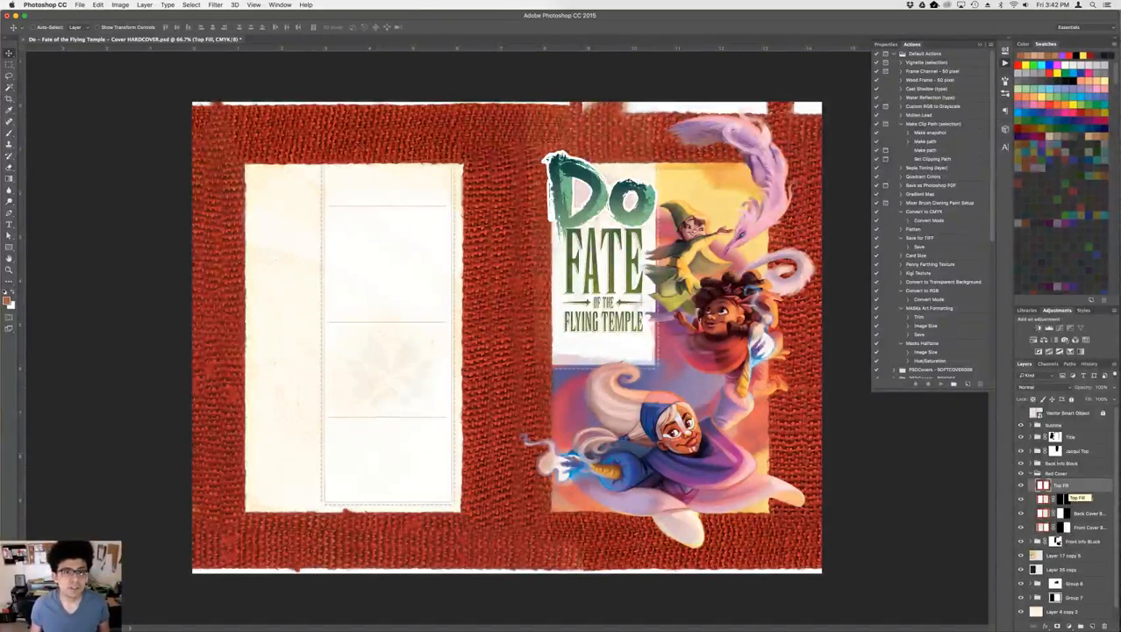
- Nudge Top Fill upward until its weave covers the white gap along the cover's upper edge
{"action": "key", "text": "shift+Up"}
{"action": "key", "text": "shift+Up"}
{"action": "key", "text": "shift+Up"}
{"action": "key", "text": "shift+Up"}
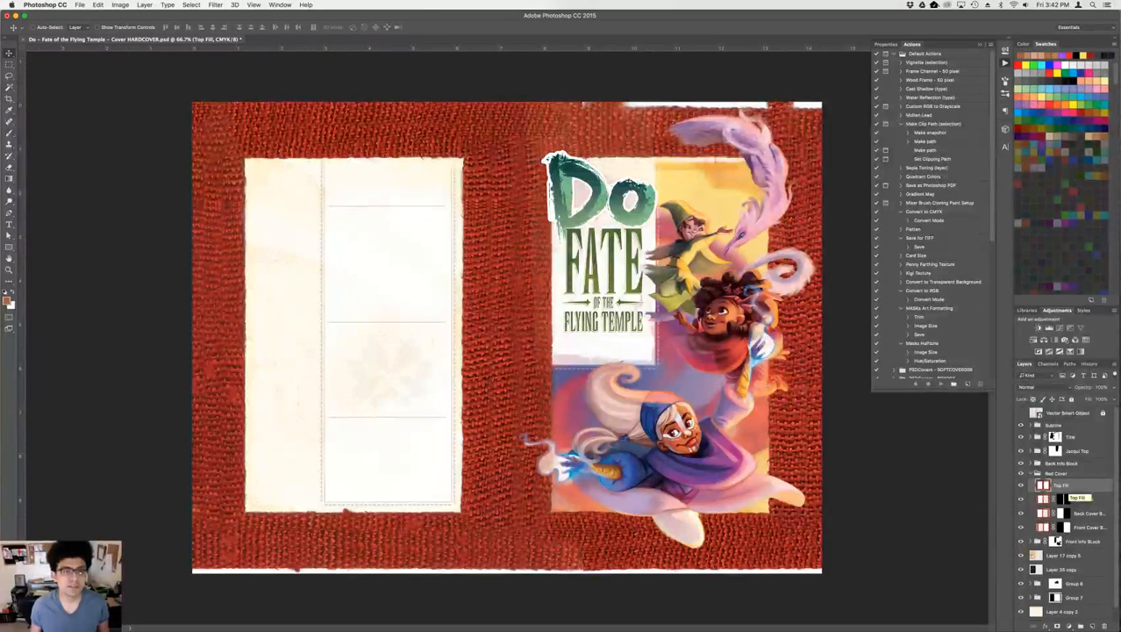
{"action": "key", "text": "shift+Up"}
{"action": "key", "text": "shift+Up"}
{"action": "key", "text": "shift+Up"}
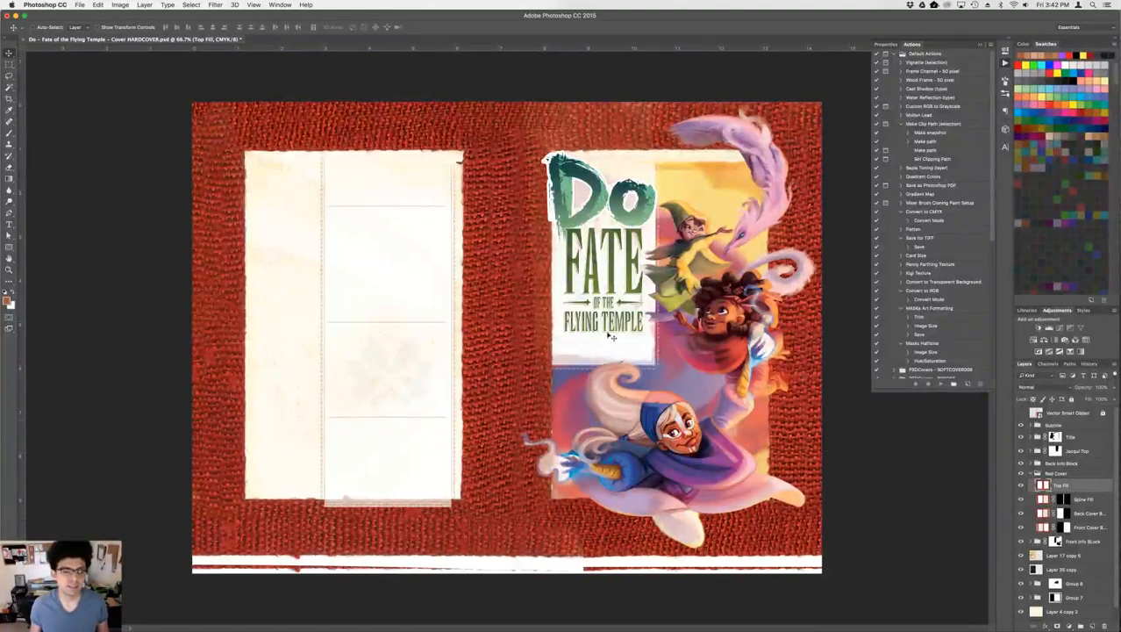
{"action": "key", "text": "ctrl+t"}
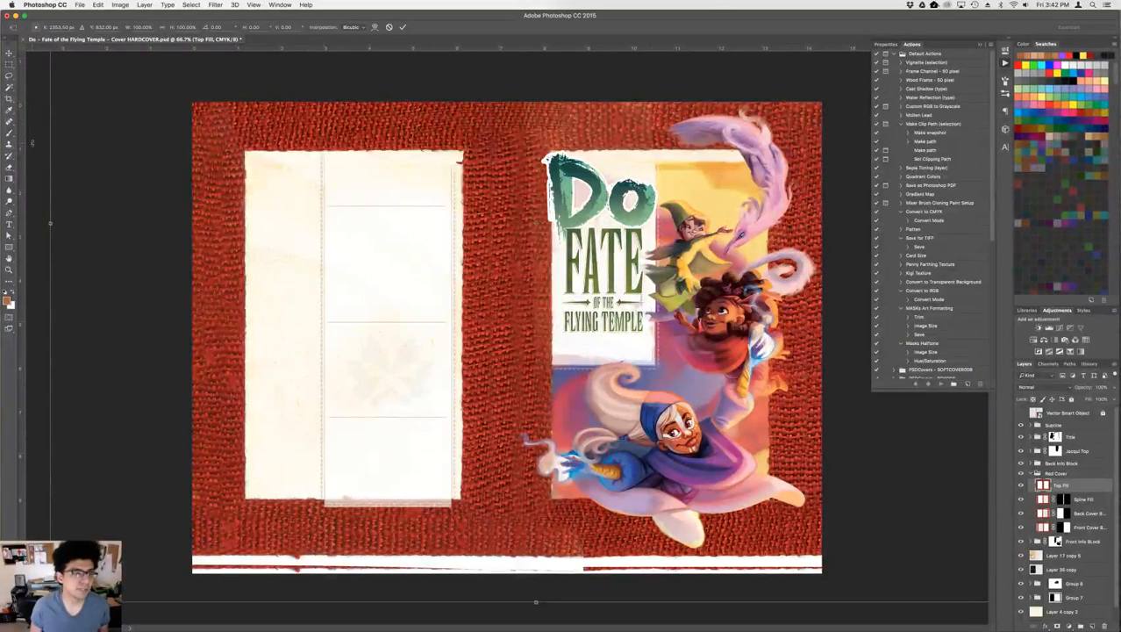
{"action": "left_click_drag", "start_coordinate": [303, 63], "coordinate": [1118, 278]}
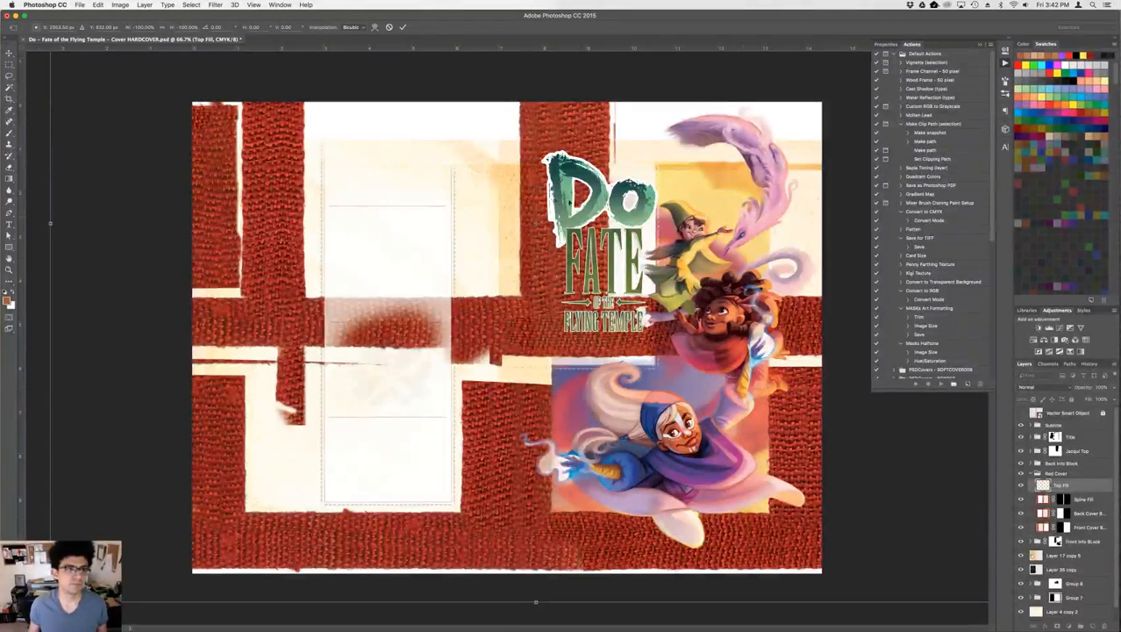
{"action": "key", "text": "Return"}
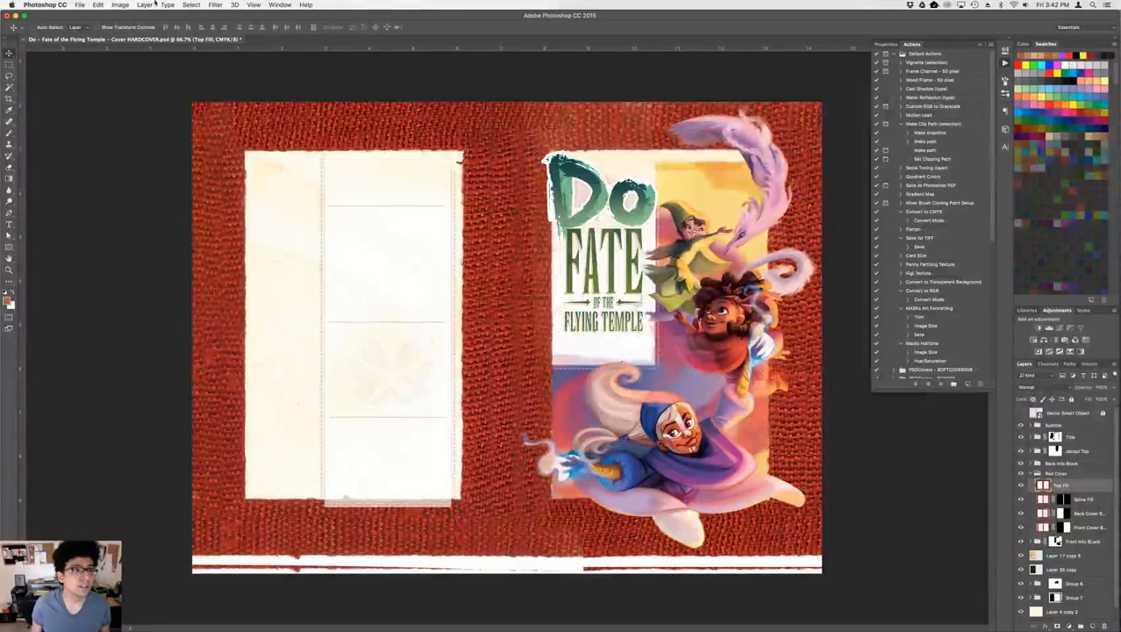
- Rotate Top Fill 180° and reposition it so its woven band covers the cover's entire upper edge
{"action": "left_click", "coordinate": [80, 5]}
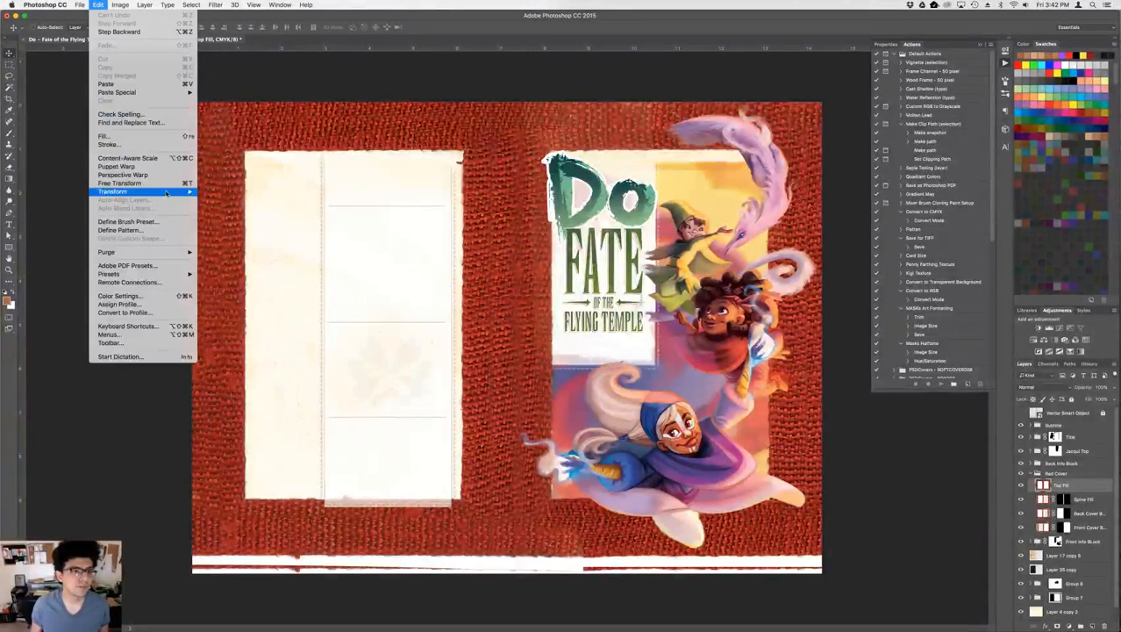
{"action": "mouse_move", "coordinate": [166, 193]}
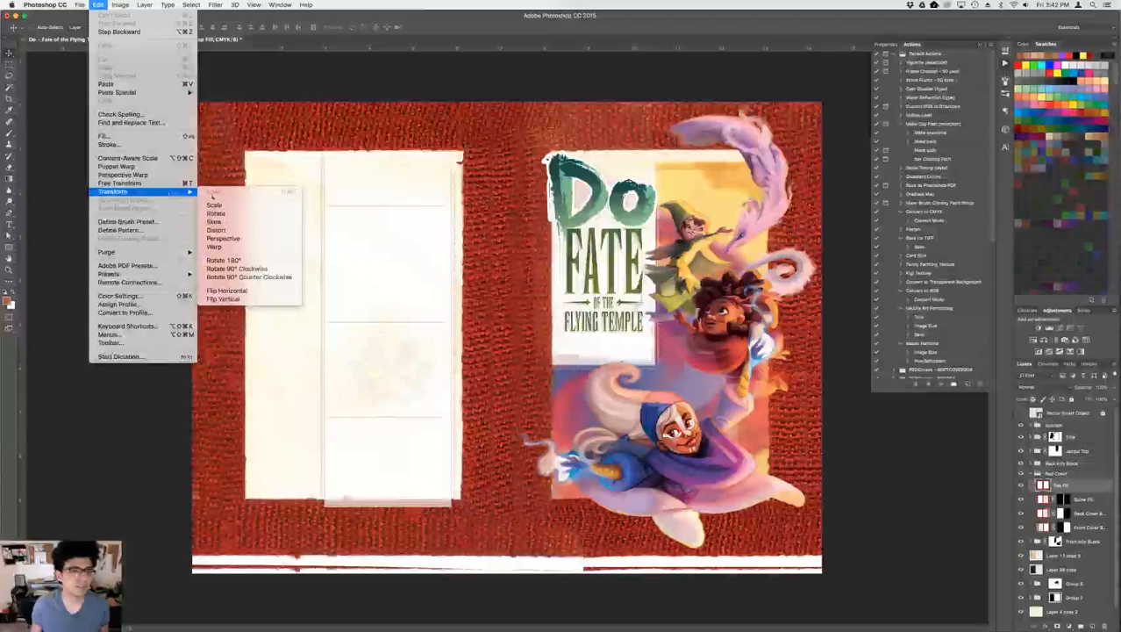
{"action": "left_click", "coordinate": [230, 261]}
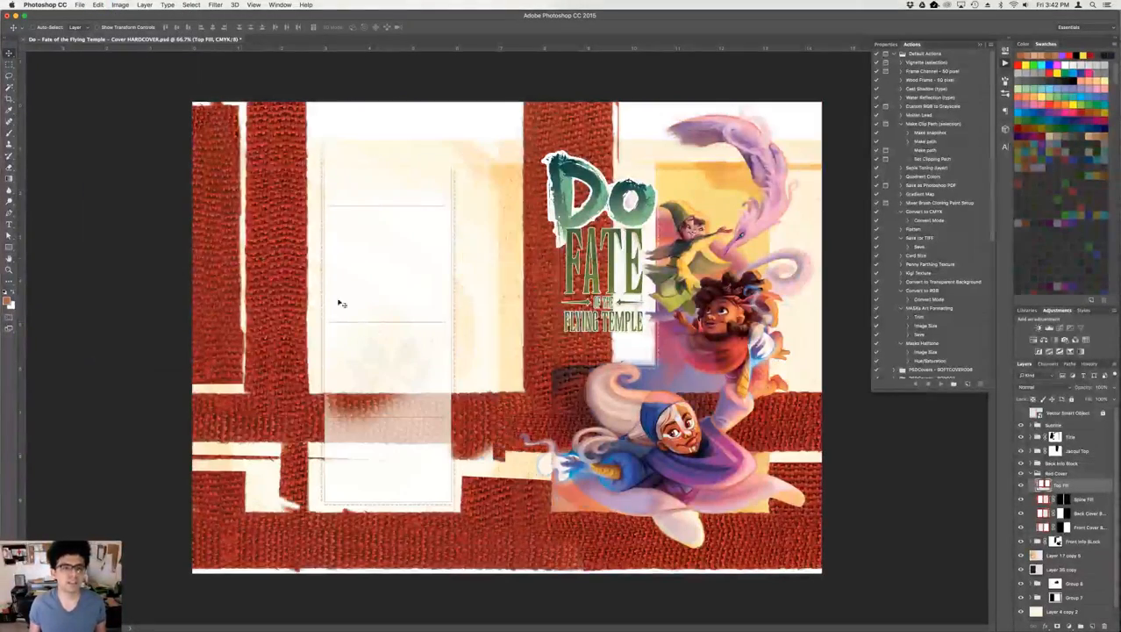
{"action": "left_click_drag", "start_coordinate": [433, 370], "coordinate": [403, 394]}
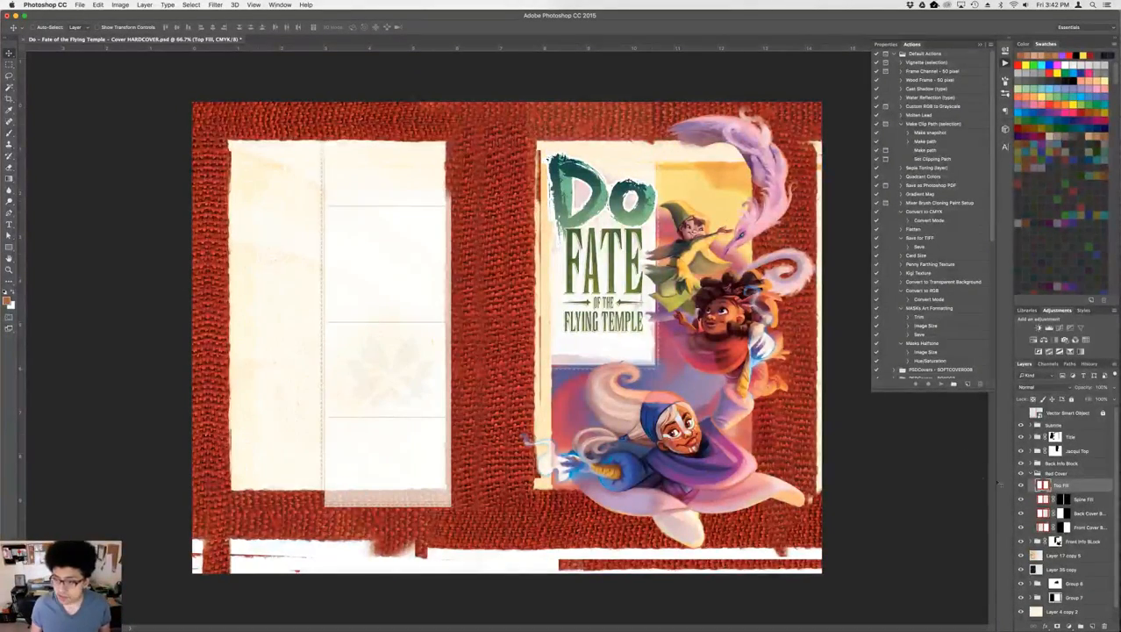
- Add a layer mask to Top Fill and fade it with a short vertical gradient, leaving only the strip along the upper edge
{"action": "left_click", "coordinate": [1058, 624]}
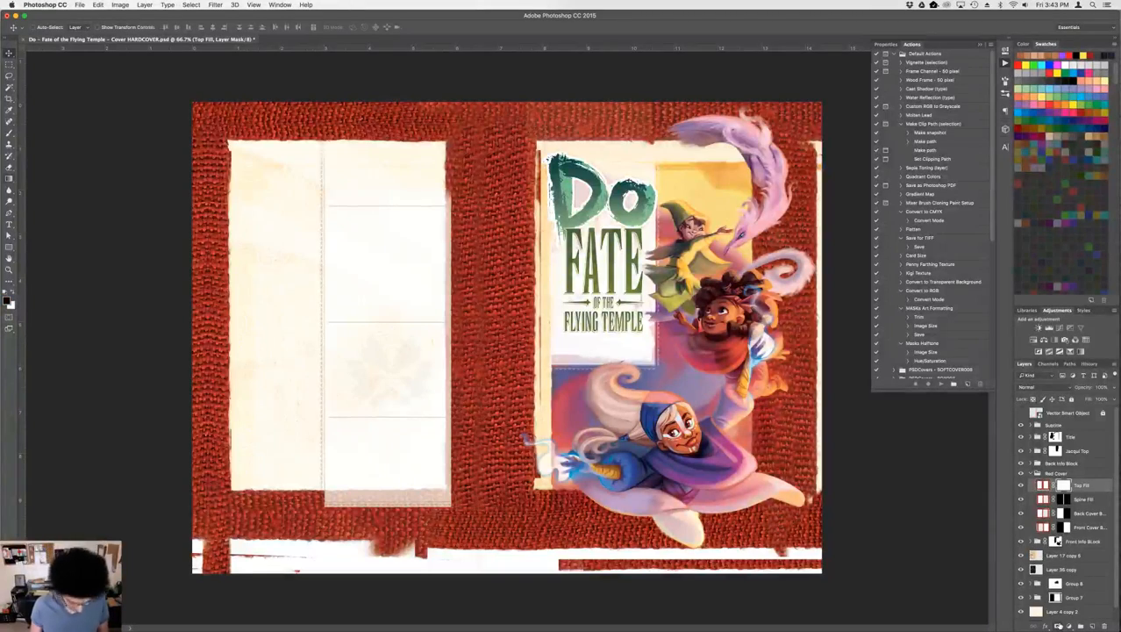
{"action": "key", "text": "g"}
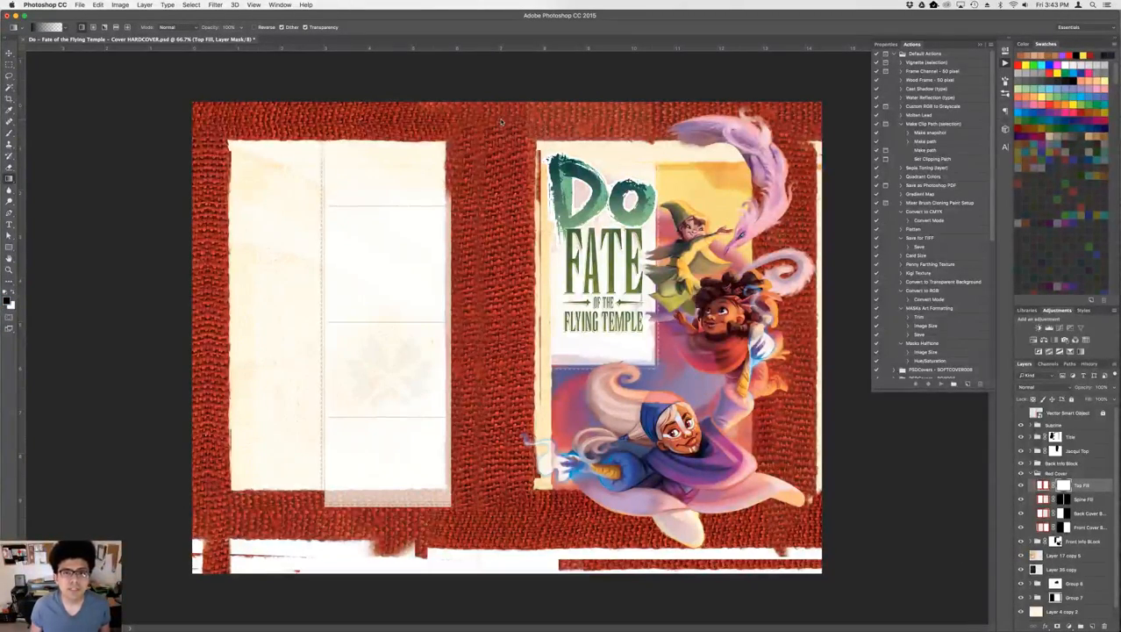
{"action": "left_click_drag", "start_coordinate": [501, 122], "coordinate": [501, 112]}
- Nudge the masked Top Fill strip down in small increments to blend its weave with the border above the panels
{"action": "key", "text": "super+equal"}
{"action": "key", "text": "super+equal"}
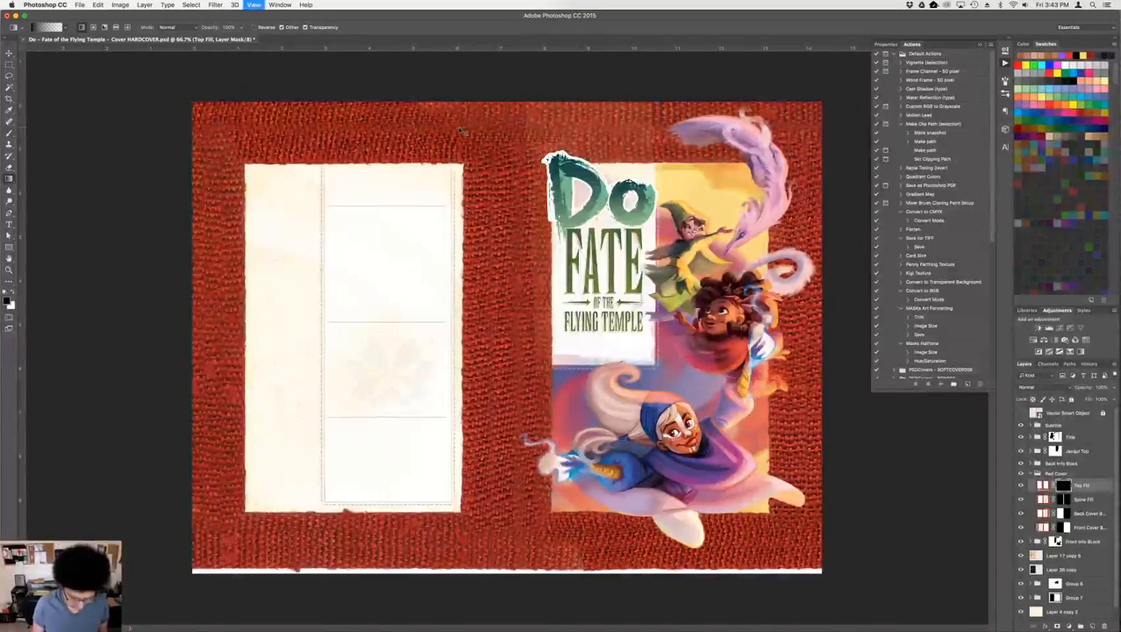
{"action": "left_click_drag", "start_coordinate": [480, 137], "coordinate": [506, 610]}
{"action": "key", "text": "v"}
{"action": "key", "text": "shift+Down"}
{"action": "key", "text": "shift+Down"}
{"action": "key", "text": "shift+Down"}
{"action": "key", "text": "shift+Down"}
{"action": "key", "text": "shift+Down"}
{"action": "key", "text": "shift+Down"}
{"action": "key", "text": "shift+Down"}
{"action": "key", "text": "shift+Down"}
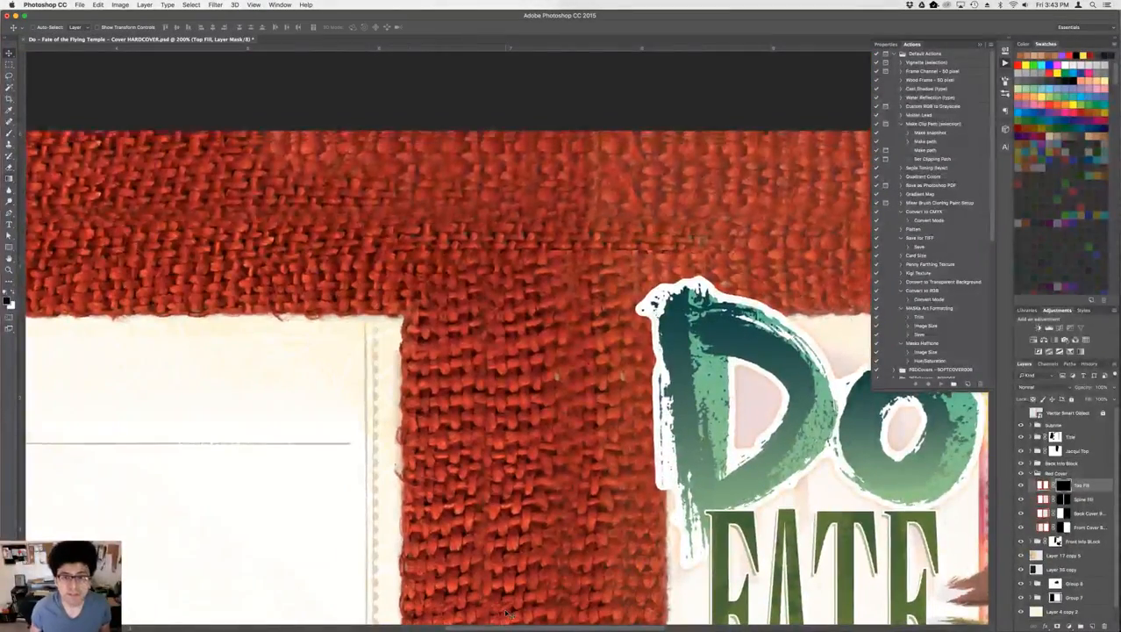
{"action": "key", "text": "shift+Down"}
{"action": "key", "text": "shift+Down"}
{"action": "key", "text": "shift+Down"}
{"action": "key", "text": "shift+Down"}
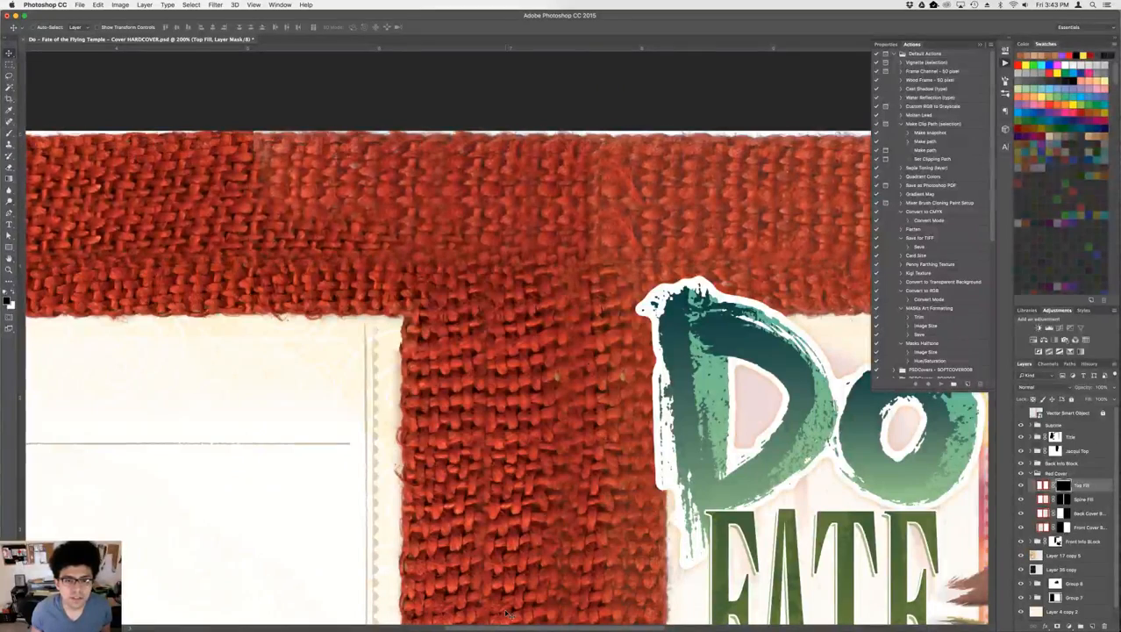
{"action": "key", "text": "Up"}
{"action": "key", "text": "Up"}
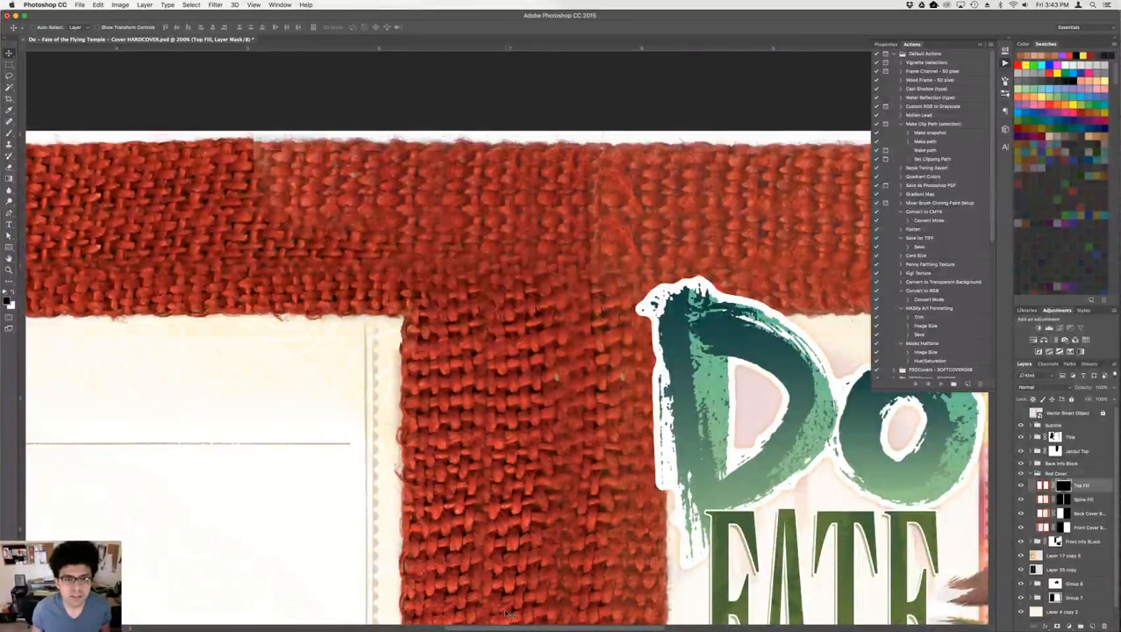
- Duplicate the masked Top Fill strip, shift the copy up over the white gap, and check the upper edge across the cover
{"action": "scroll", "coordinate": [614, 224], "scroll_direction": "down", "scroll_amount": 3}
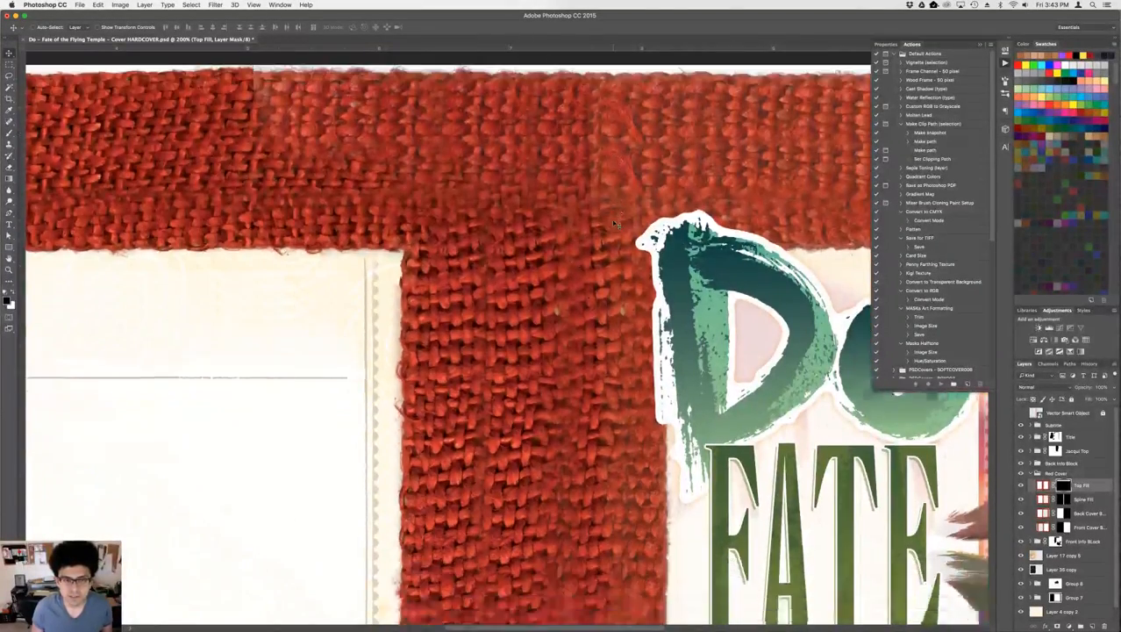
{"action": "scroll", "coordinate": [607, 232], "scroll_direction": "up", "scroll_amount": 4}
{"action": "left_click_drag", "start_coordinate": [150, 251], "coordinate": [661, 272]}
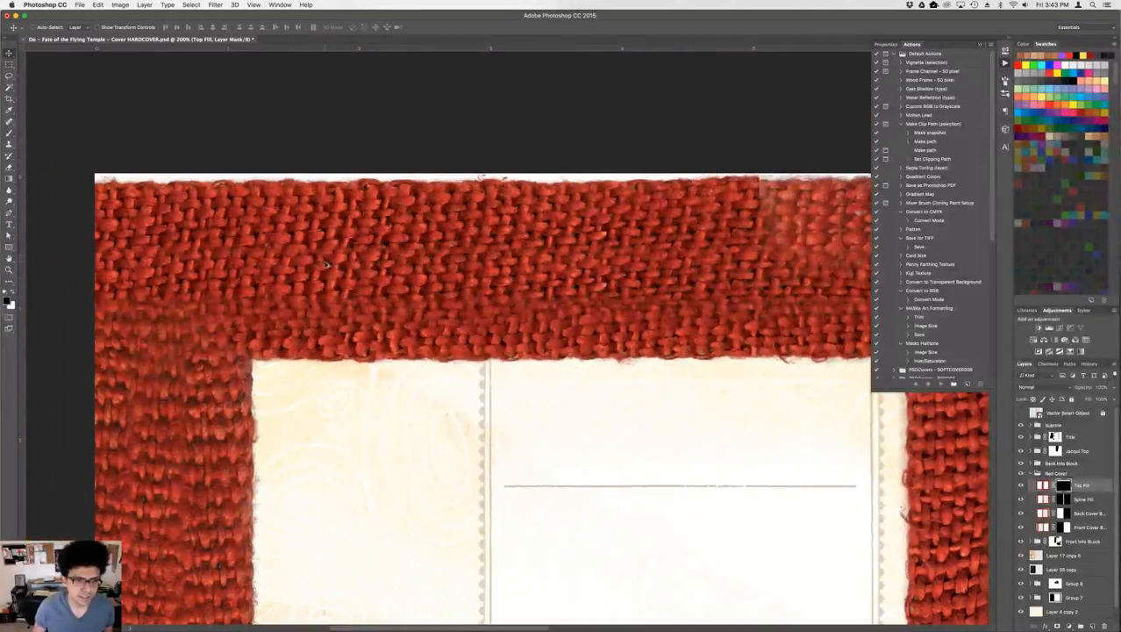
{"action": "left_click_drag", "start_coordinate": [326, 263], "coordinate": [330, 196]}
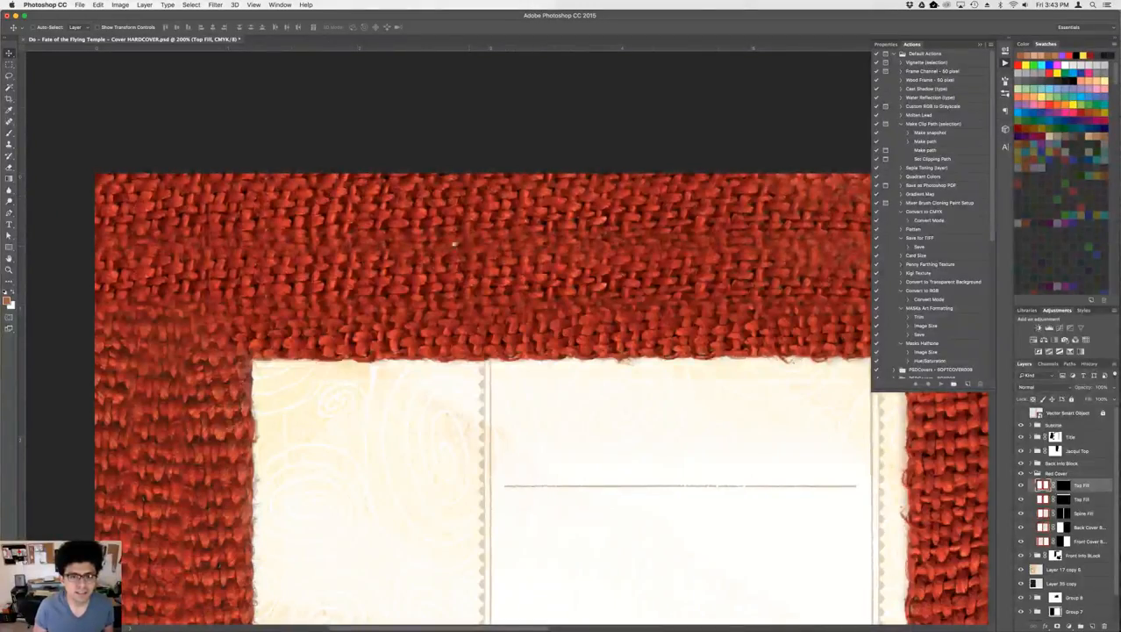
{"action": "left_click_drag", "start_coordinate": [453, 244], "coordinate": [135, 250]}
{"action": "left_click_drag", "start_coordinate": [533, 256], "coordinate": [230, 265]}
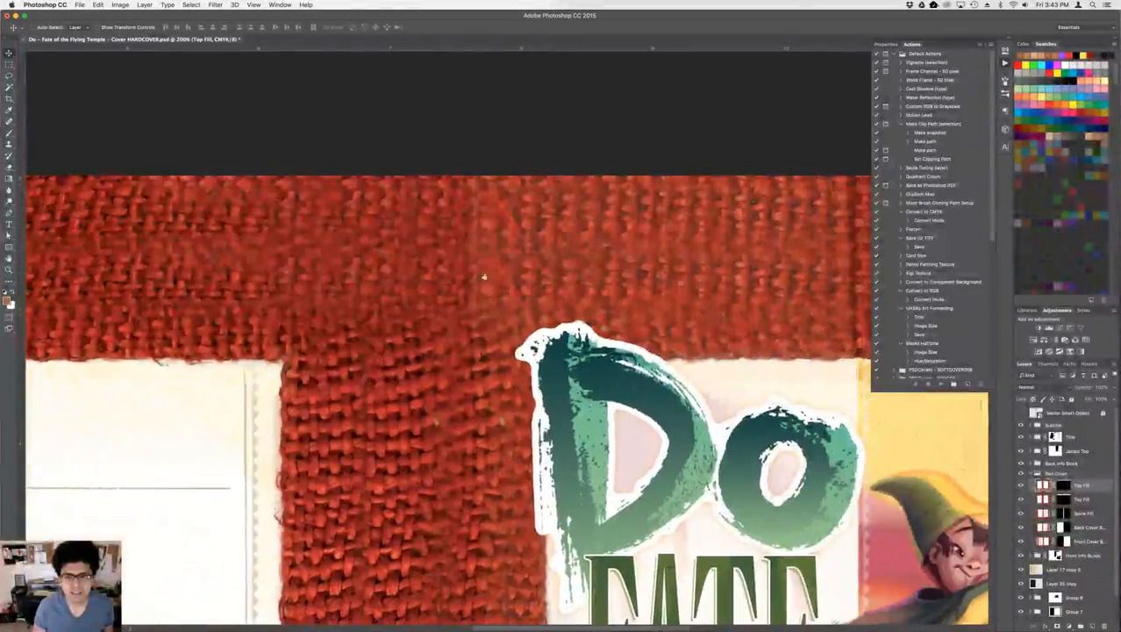
{"action": "left_click_drag", "start_coordinate": [482, 277], "coordinate": [191, 275]}
{"action": "left_click_drag", "start_coordinate": [425, 277], "coordinate": [191, 272]}
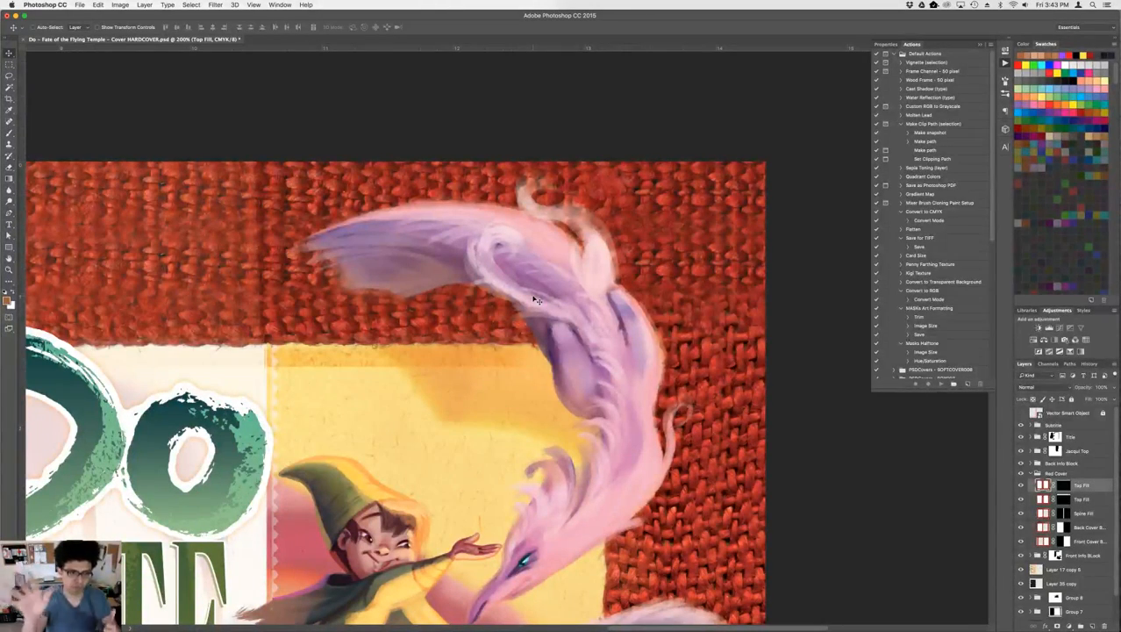
- Merge the two Top Fill layers into a single layer
{"action": "key", "text": "super+minus"}
{"action": "key", "text": "super+minus"}
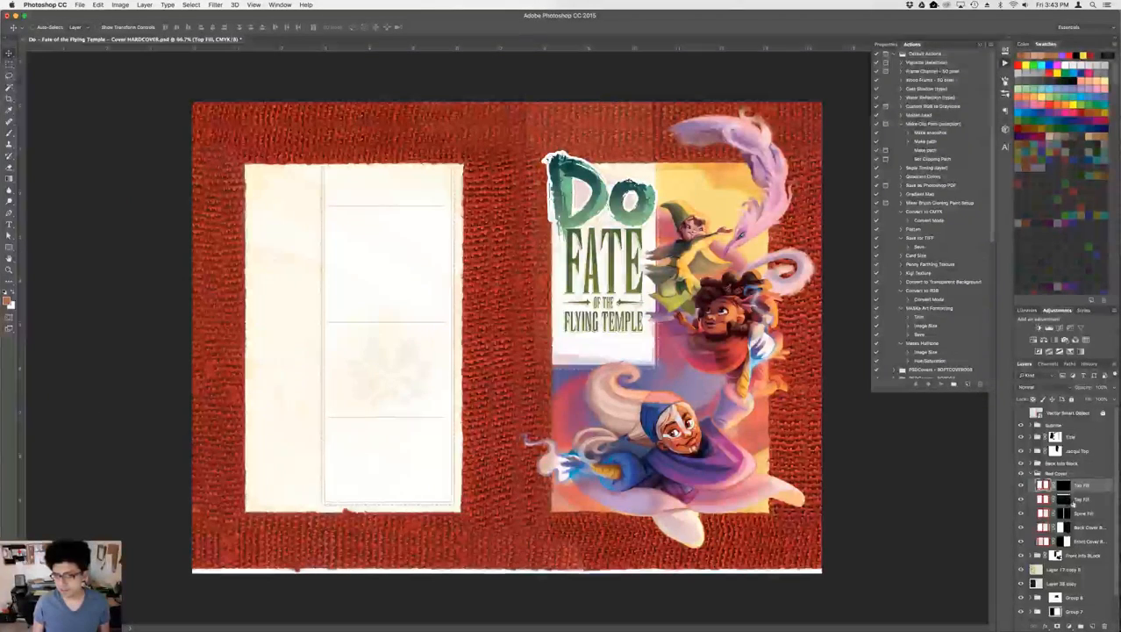
{"action": "left_click", "coordinate": [1075, 501]}
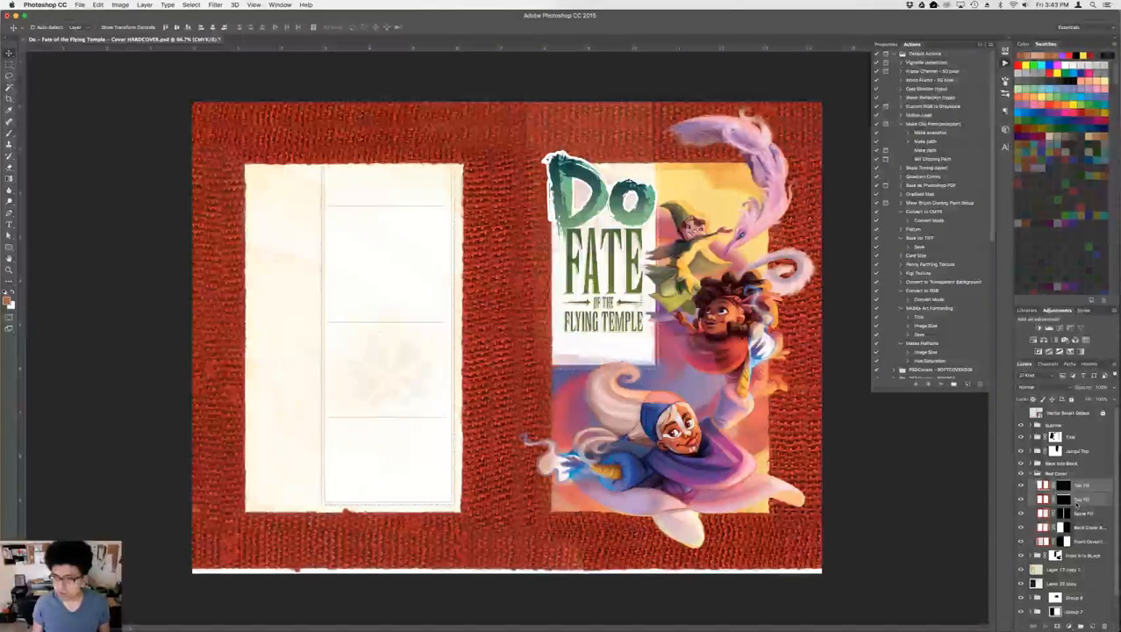
{"action": "key", "text": "super+e"}
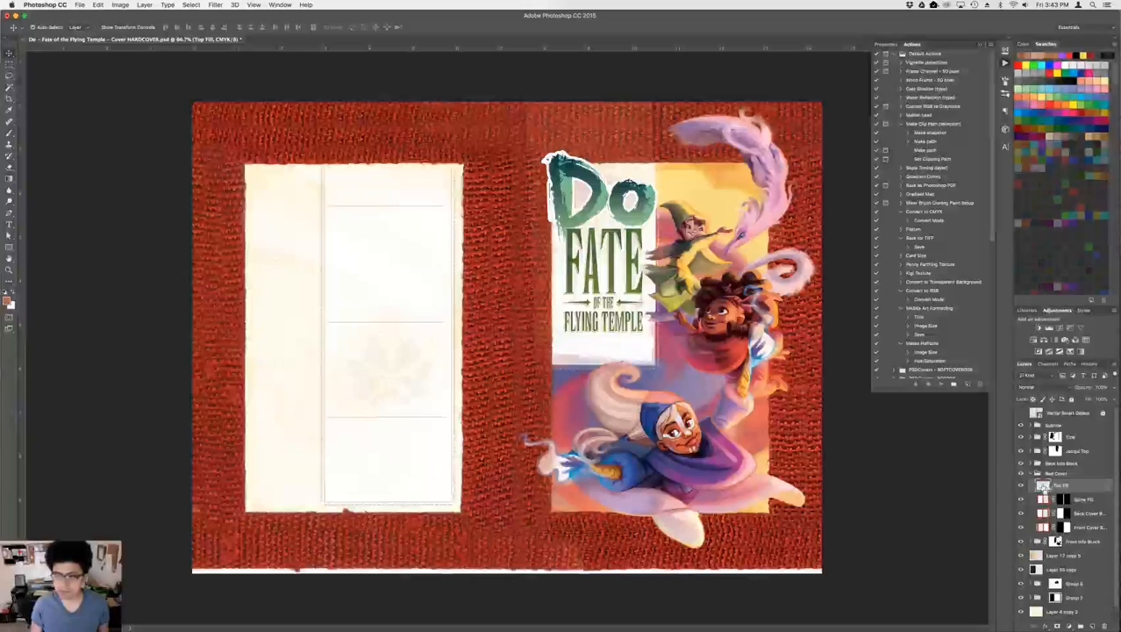
{"action": "key", "text": "super+plus"}
{"action": "key", "text": "super+plus"}
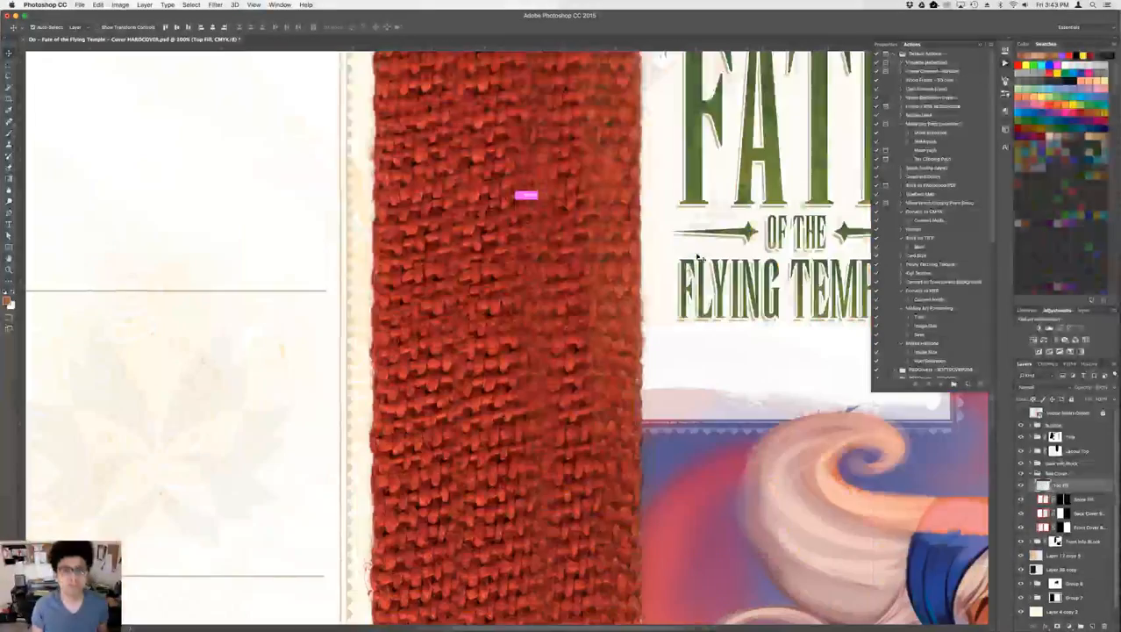
- Clear the selection, duplicate the merged Top Fill layer and name the copy Bottom Fill
{"action": "scroll", "coordinate": [665, 179], "scroll_direction": "up", "scroll_amount": 10}
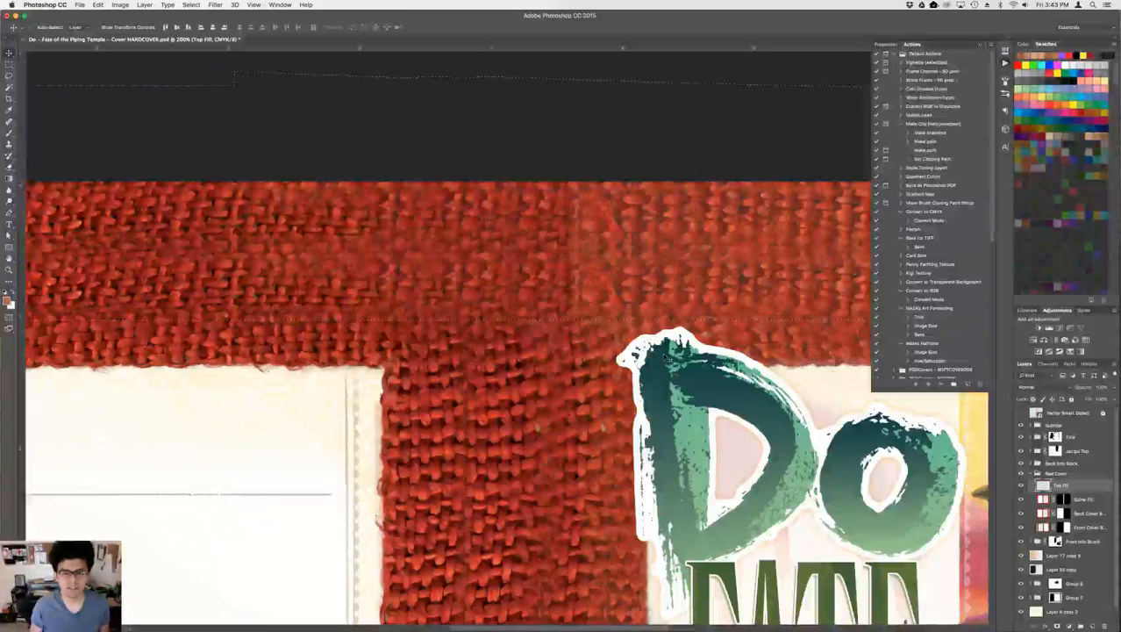
{"action": "key", "text": "super+d"}
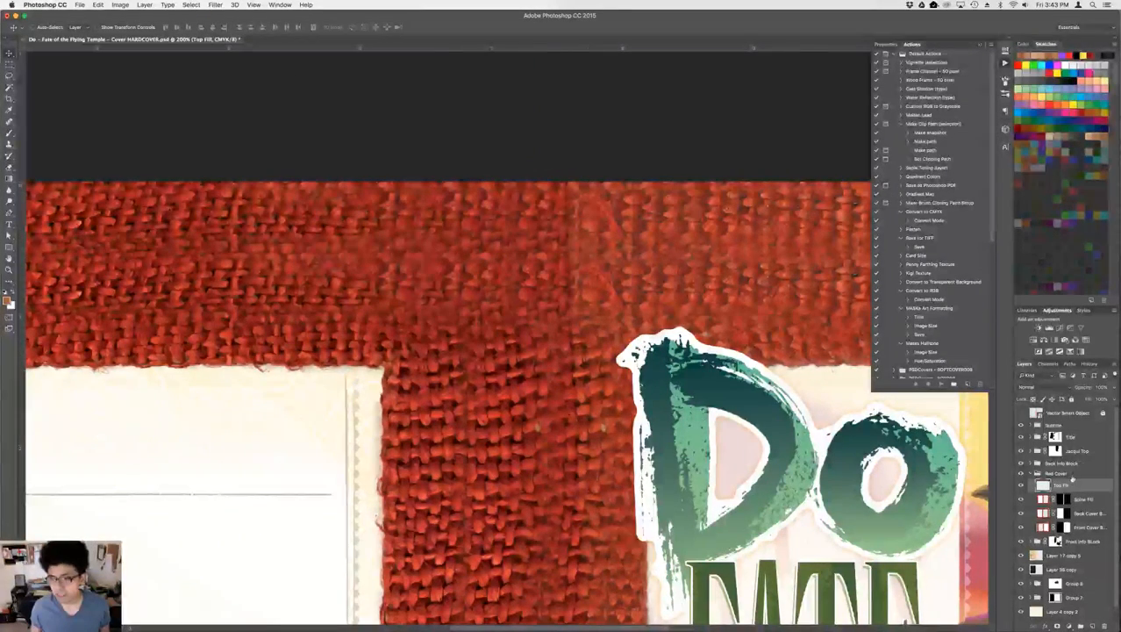
{"action": "left_click_drag", "start_coordinate": [1071, 486], "coordinate": [1062, 491], "text": "alt"}
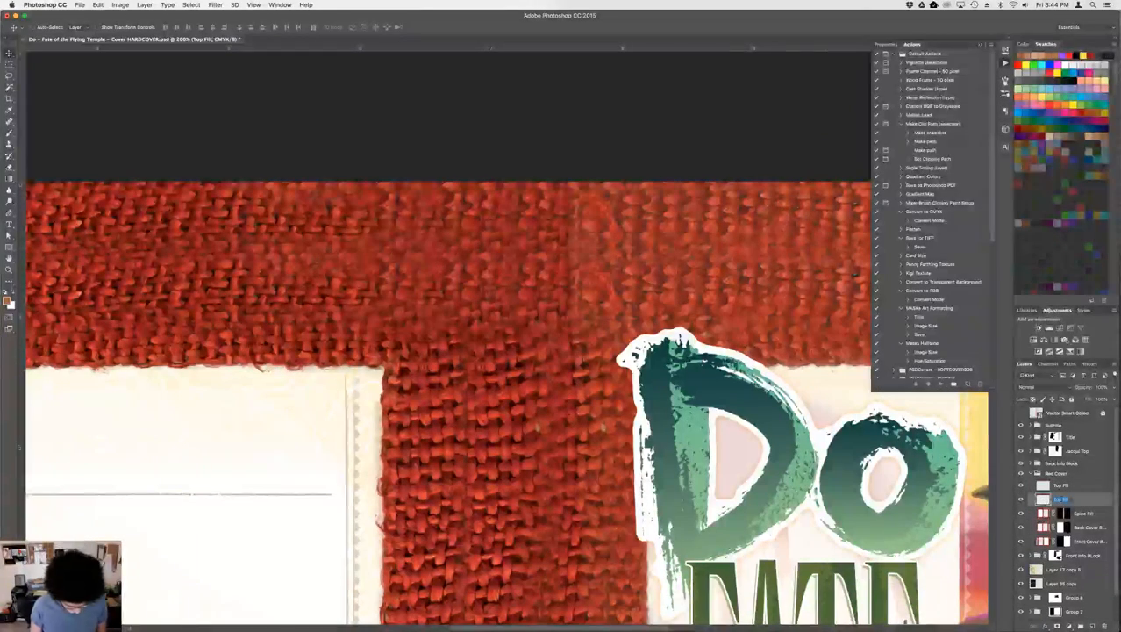
{"action": "type", "text": "Bottom Fill"}
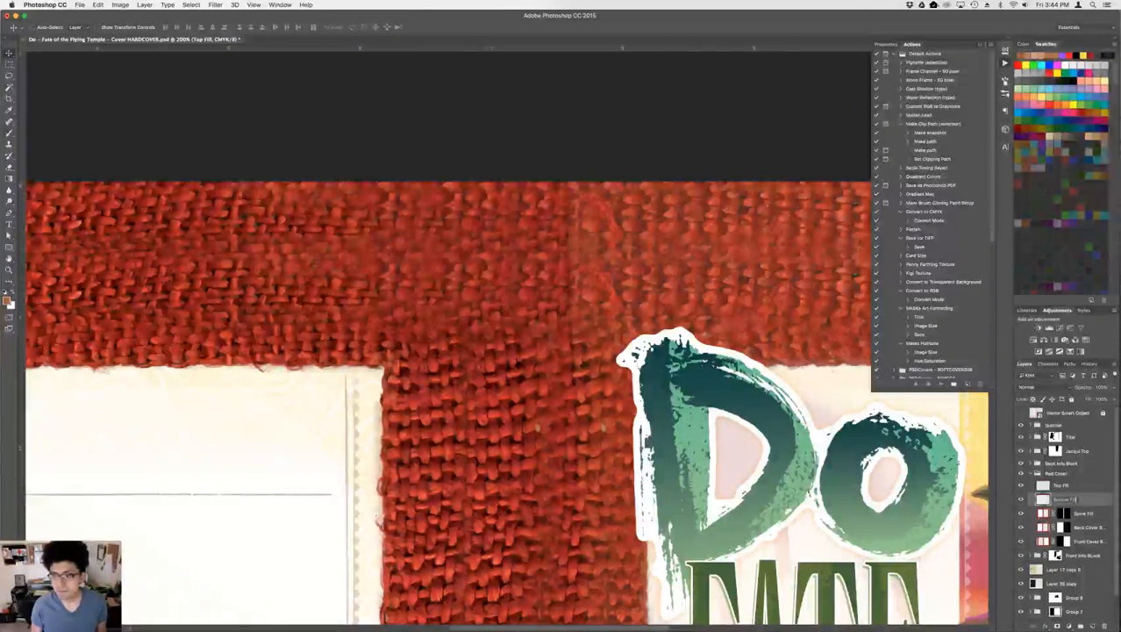
{"action": "key", "text": "Return"}
- Move the Bottom Fill strip to the cover's lower edge and turn it upside down with Free Transform
{"action": "key", "text": "super+minus"}
{"action": "key", "text": "super+minus"}
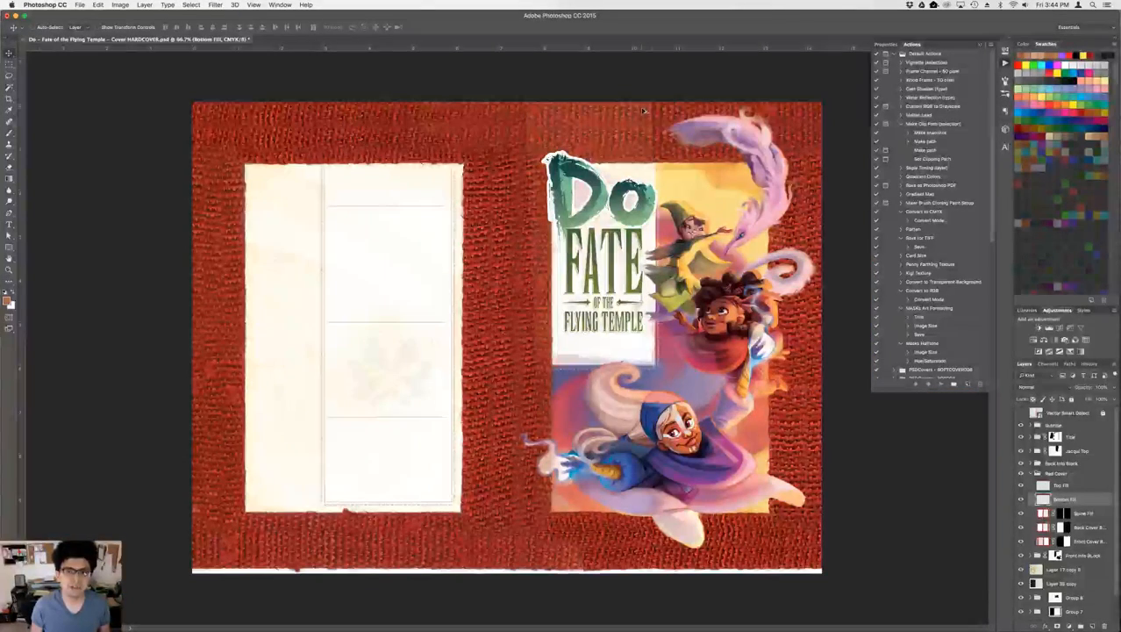
{"action": "left_click_drag", "start_coordinate": [643, 109], "coordinate": [644, 577]}
{"action": "key", "text": "super+z"}
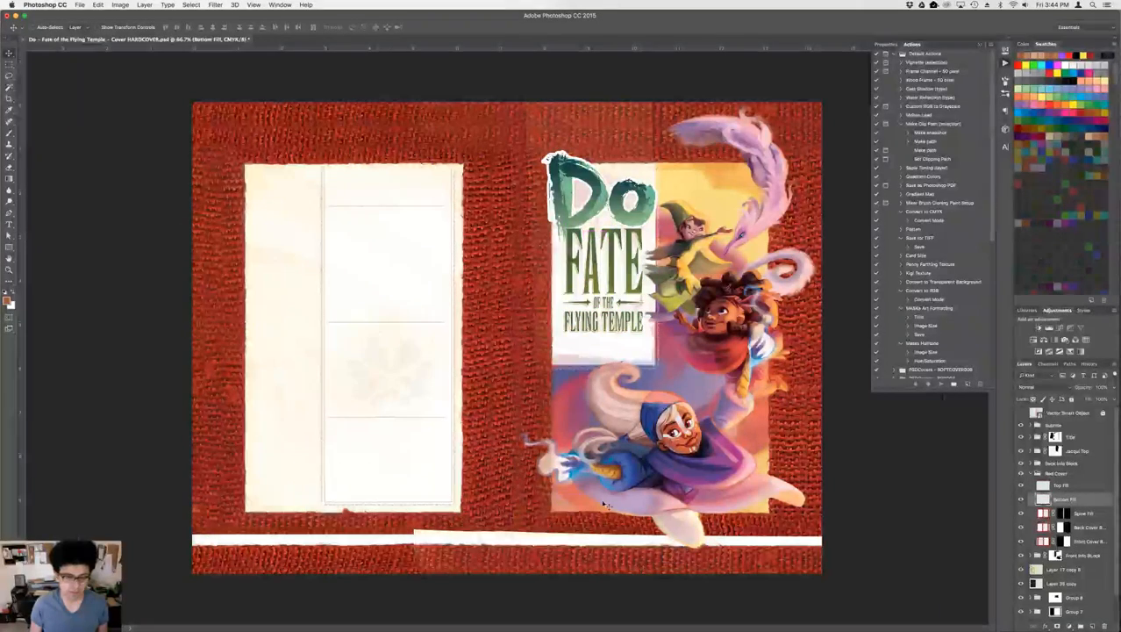
{"action": "key", "text": "super+t"}
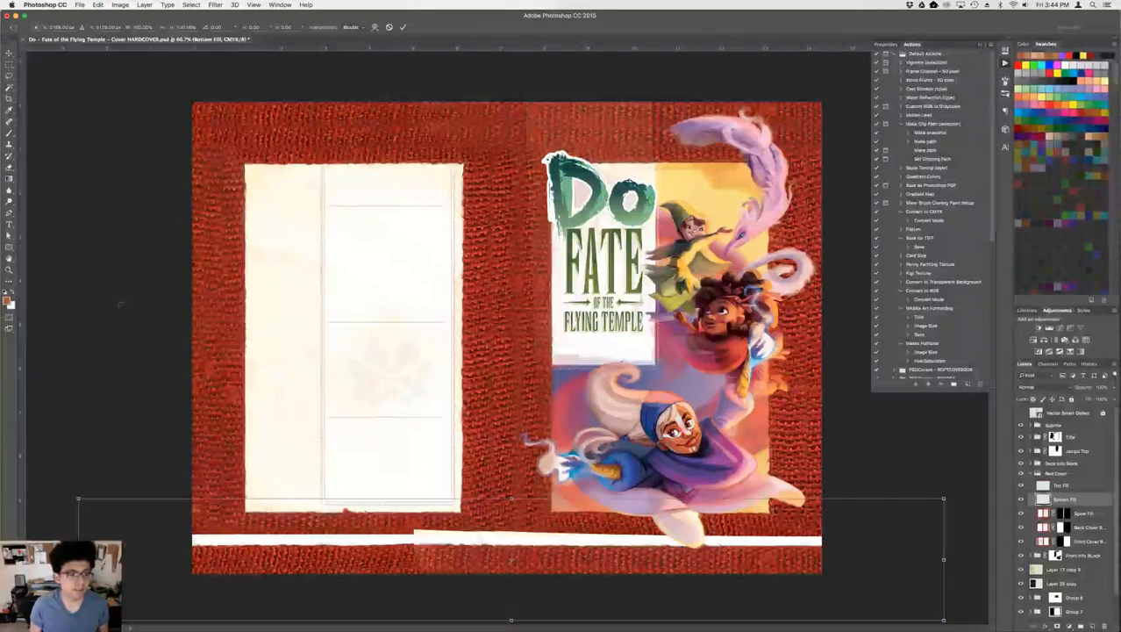
{"action": "left_click_drag", "start_coordinate": [65, 501], "coordinate": [894, 581]}
{"action": "key", "text": "Return"}
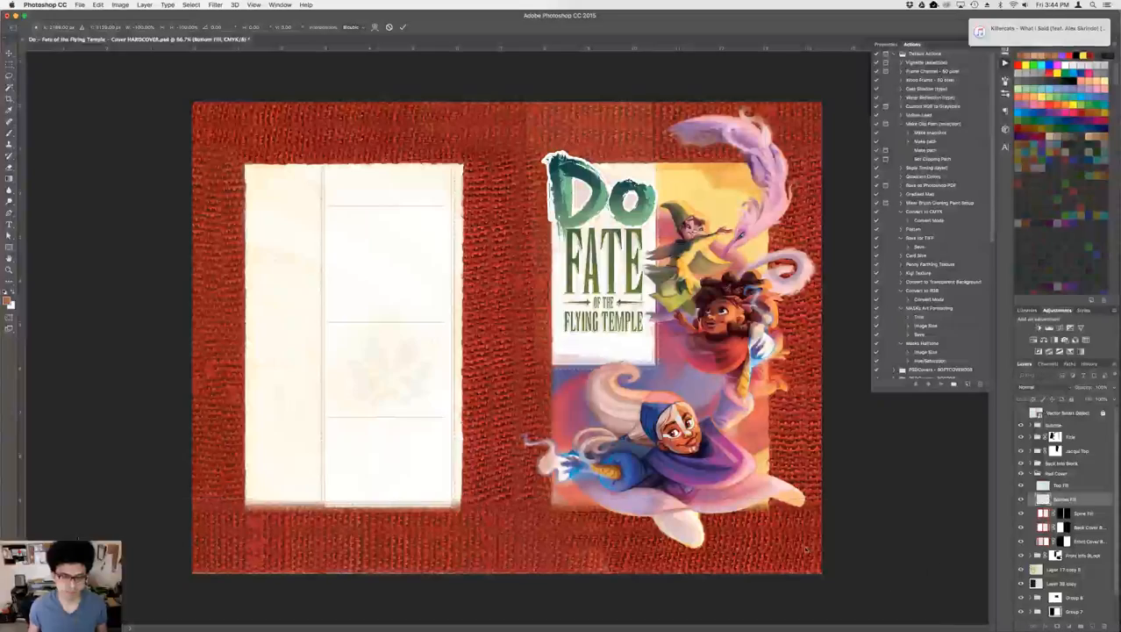
- Nudge the Bottom Fill strip down in large increments so its weave stays clear of the panels' lower edges
{"action": "key", "text": "shift+Down"}
{"action": "key", "text": "shift+Down"}
{"action": "key", "text": "shift+Down"}
{"action": "key", "text": "shift+Down"}
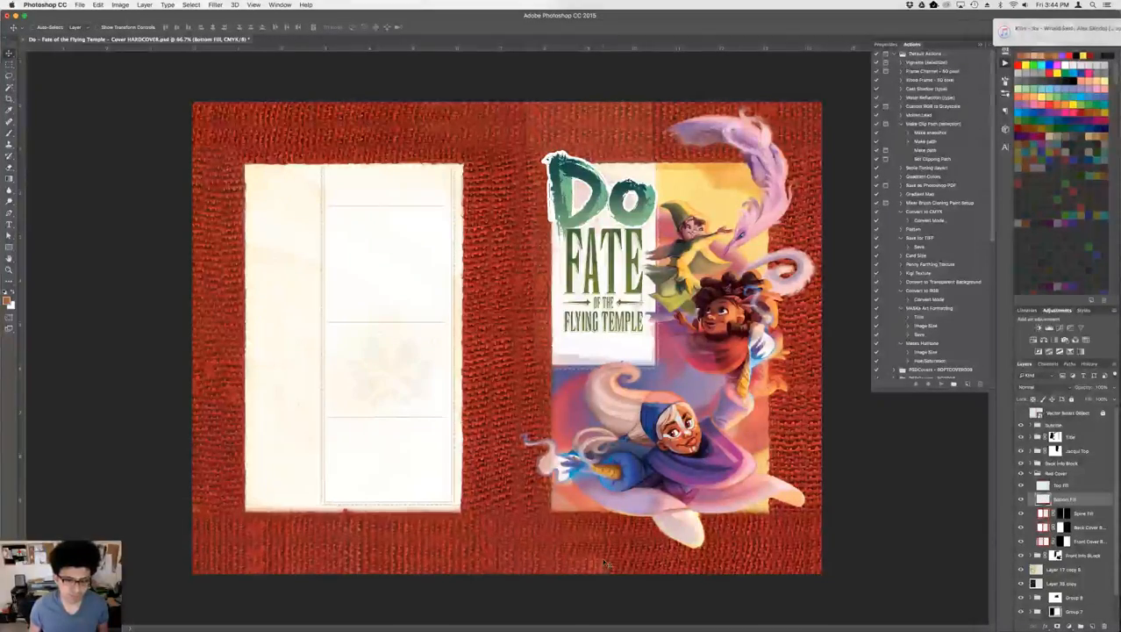
- Examine the woven texture blend along the spine and lower edge up close, and return to the full cover
{"action": "key", "text": "super+plus"}
{"action": "key", "text": "super+plus"}
{"action": "key", "text": "super+plus"}
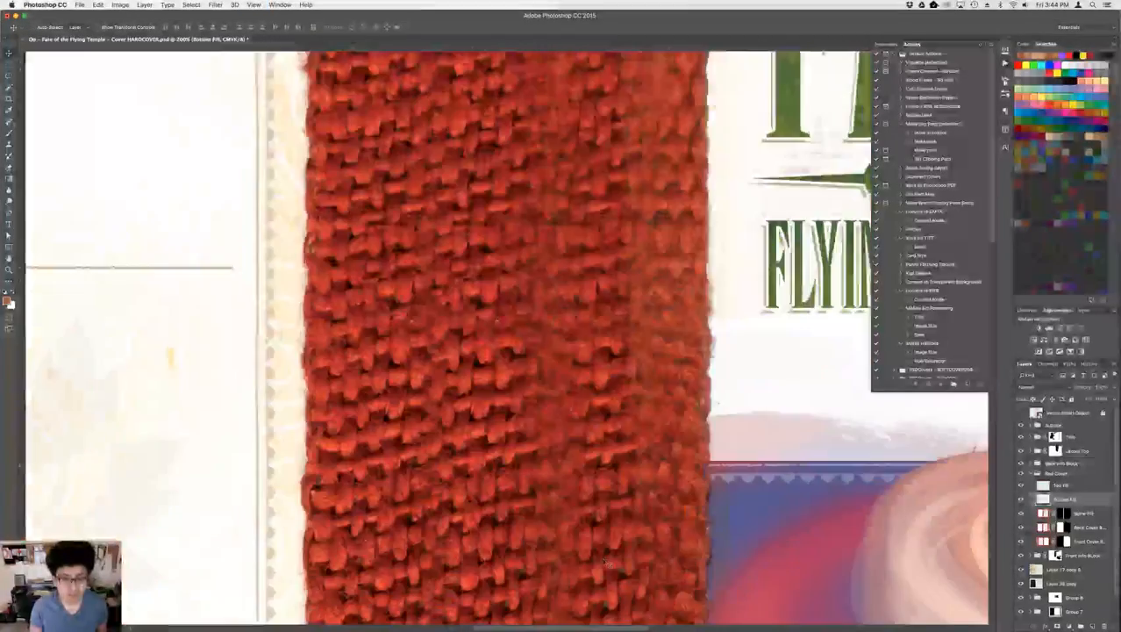
{"action": "left_click_drag", "start_coordinate": [585, 473], "coordinate": [569, 15]}
{"action": "left_click_drag", "start_coordinate": [566, 194], "coordinate": [550, 152]}
{"action": "scroll", "coordinate": [548, 153], "scroll_direction": "down", "scroll_amount": 5}
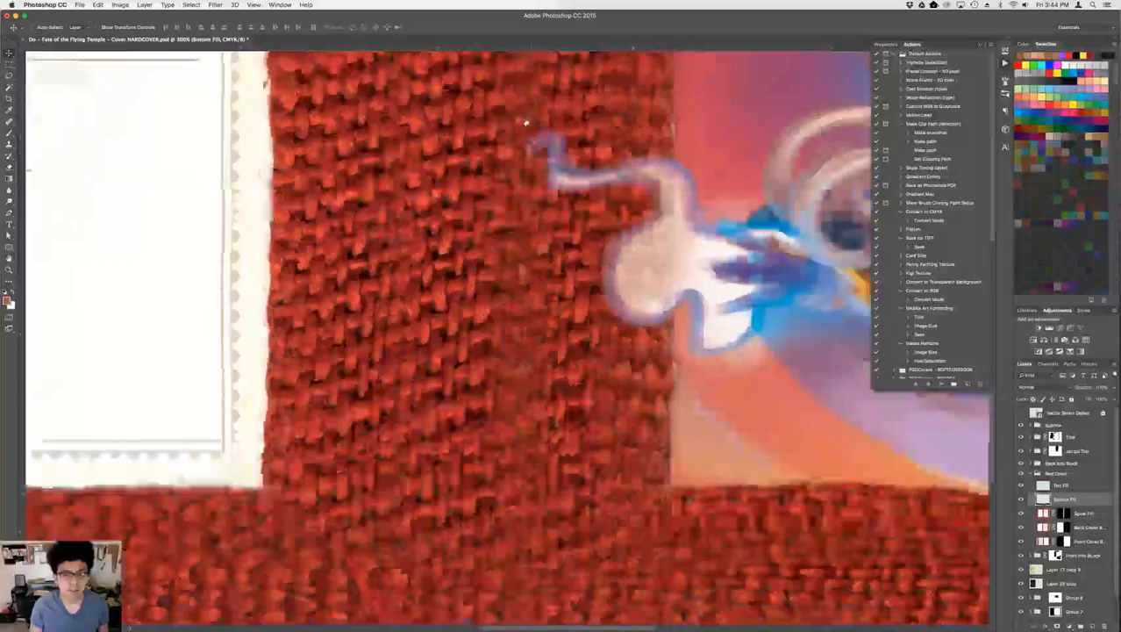
{"action": "scroll", "coordinate": [514, 403], "scroll_direction": "down", "scroll_amount": 5}
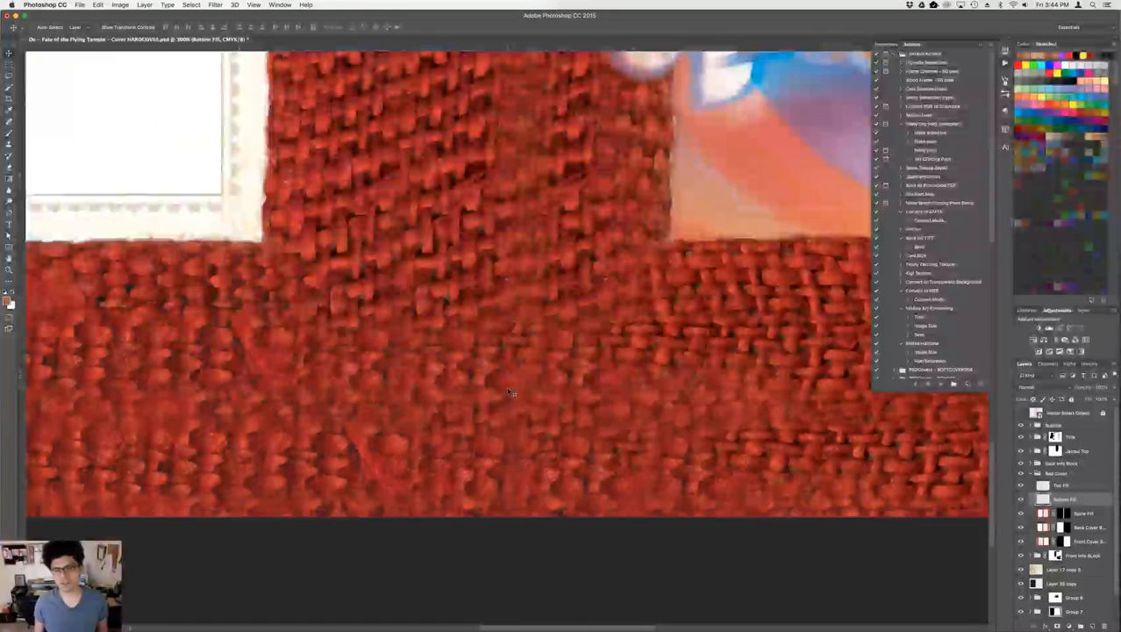
{"action": "key", "text": "super+minus"}
{"action": "key", "text": "super+minus"}
{"action": "key", "text": "super+minus"}
{"action": "key", "text": "super+minus"}
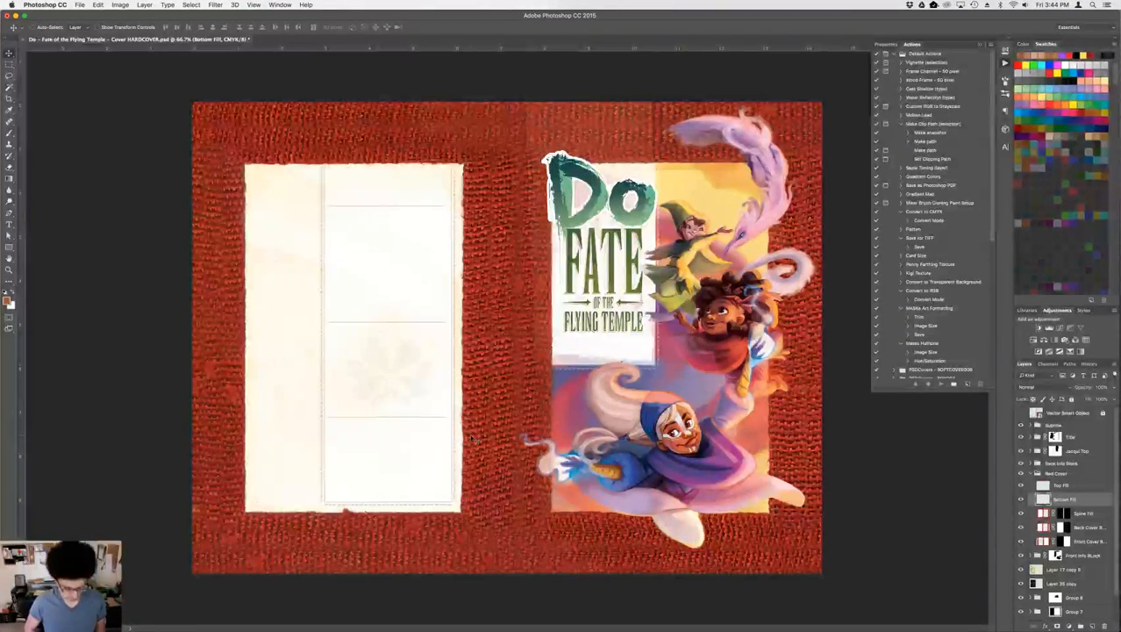
- Set up a TIFF copy of the hardcover file to save with layers excluded
{"action": "key", "text": "super"}
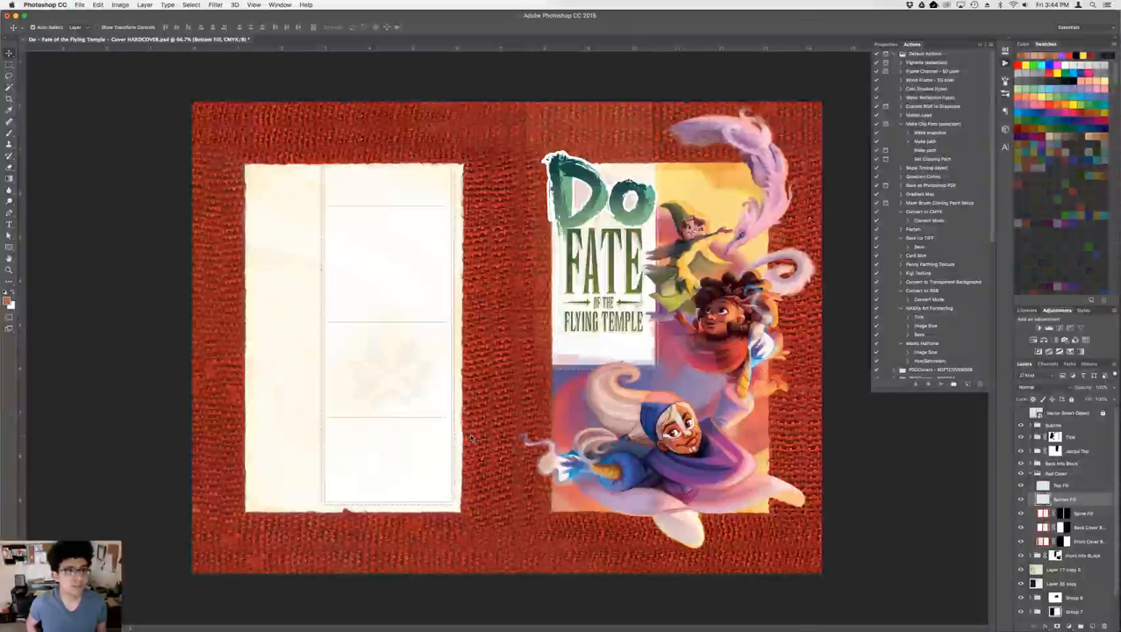
{"action": "key", "text": "super+shift+s"}
{"action": "left_click", "coordinate": [529, 527]}
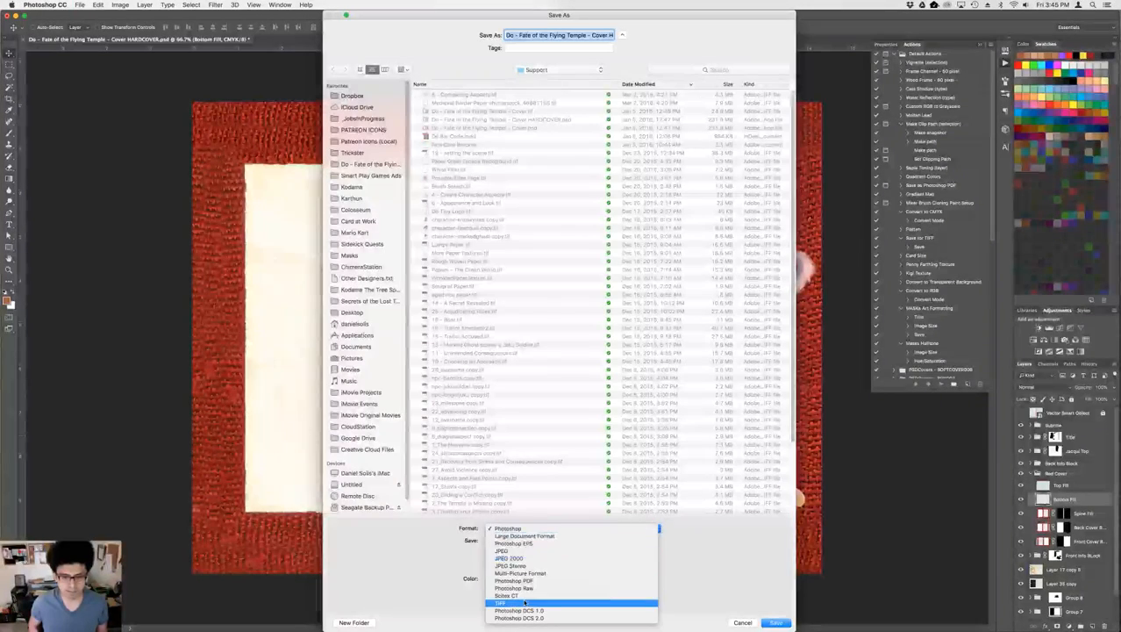
{"action": "left_click", "coordinate": [506, 559]}
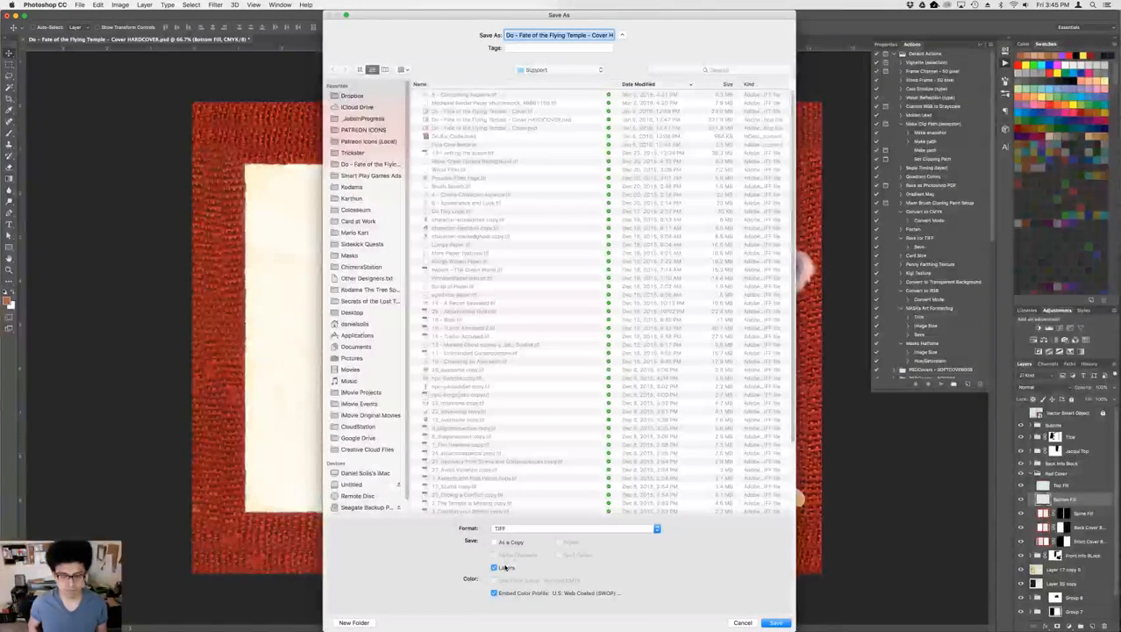
{"action": "left_click", "coordinate": [506, 567]}
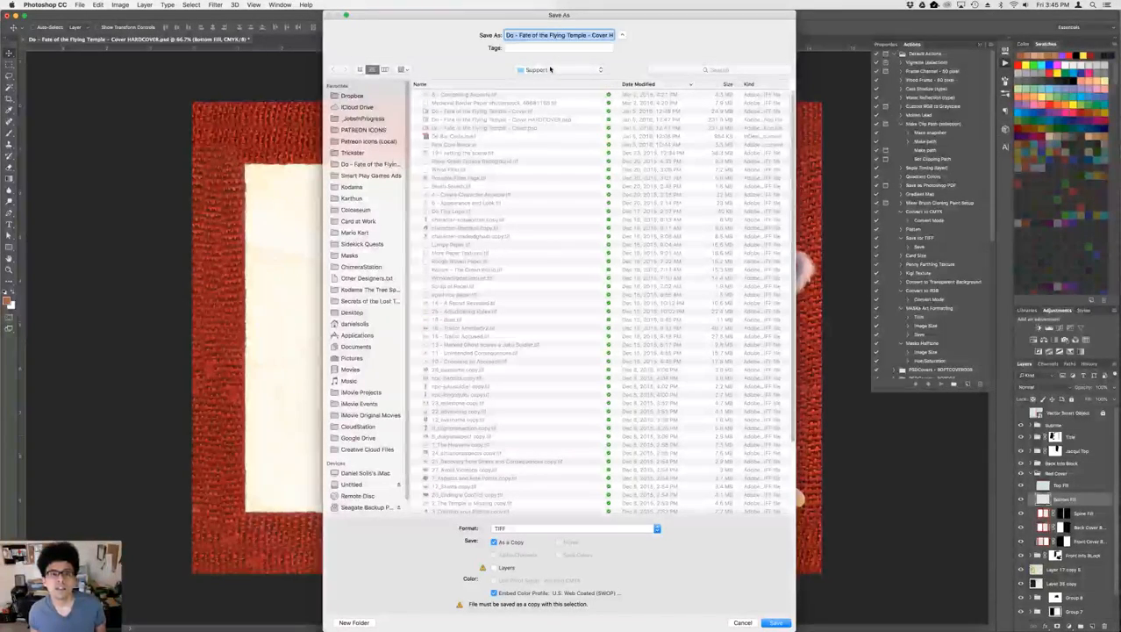
- Create a COVER folder inside the Do - Fate of the Flying Temple project folder and save the TIFF there with LZW compression
{"action": "key", "text": "Right"}
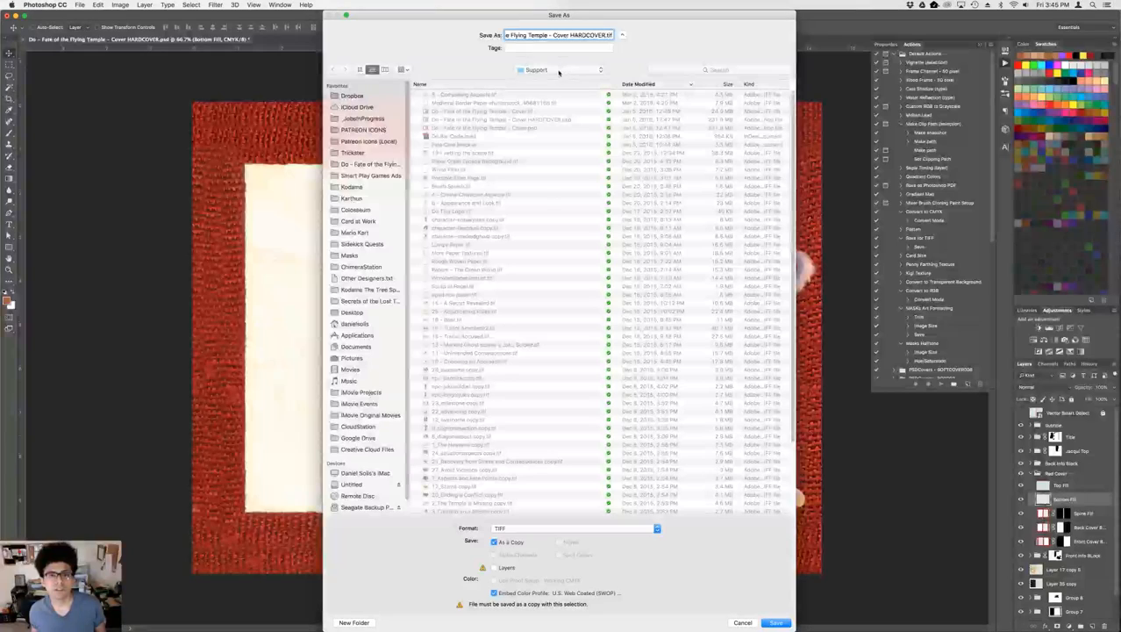
{"action": "left_click", "coordinate": [559, 71]}
{"action": "left_click", "coordinate": [562, 83]}
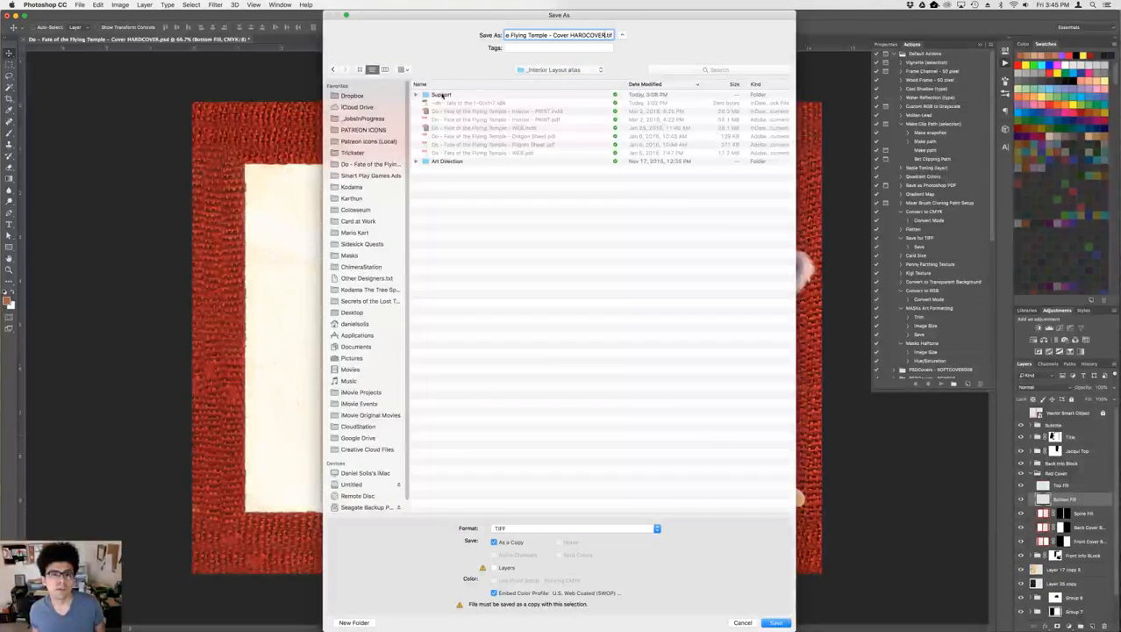
{"action": "left_click", "coordinate": [550, 68]}
{"action": "left_click", "coordinate": [552, 82]}
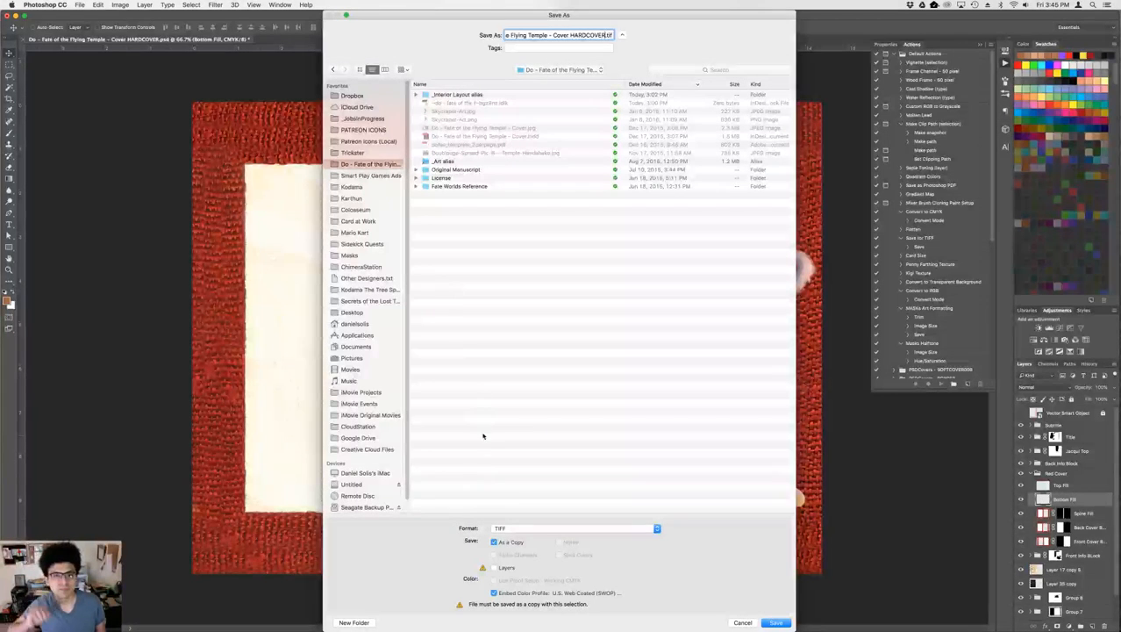
{"action": "left_click", "coordinate": [355, 622]}
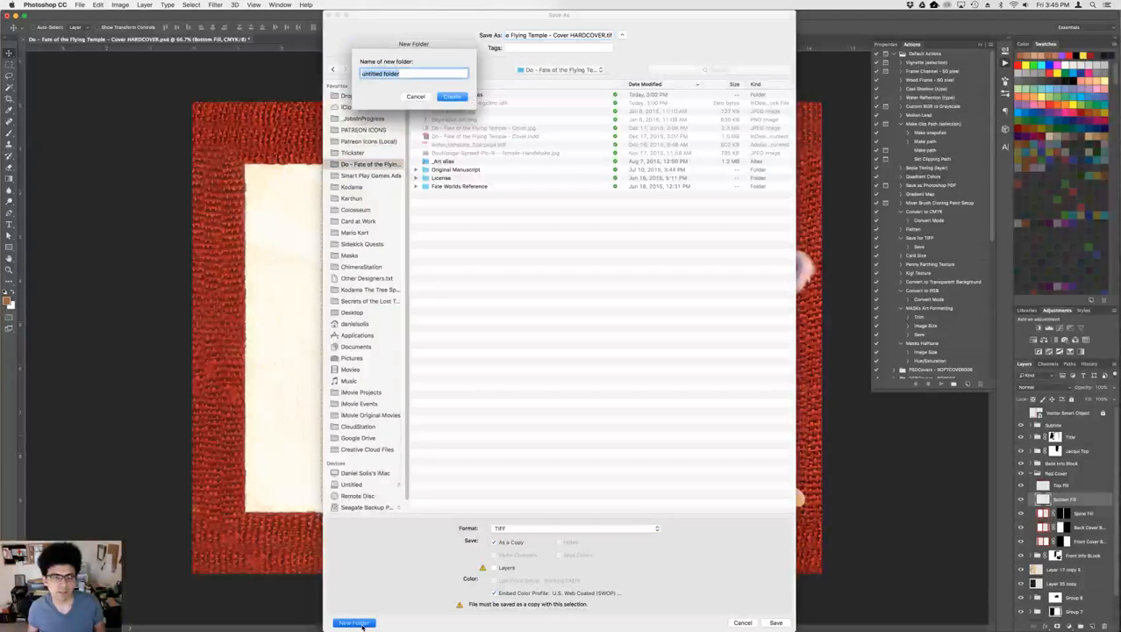
{"action": "type", "text": "COVER"}
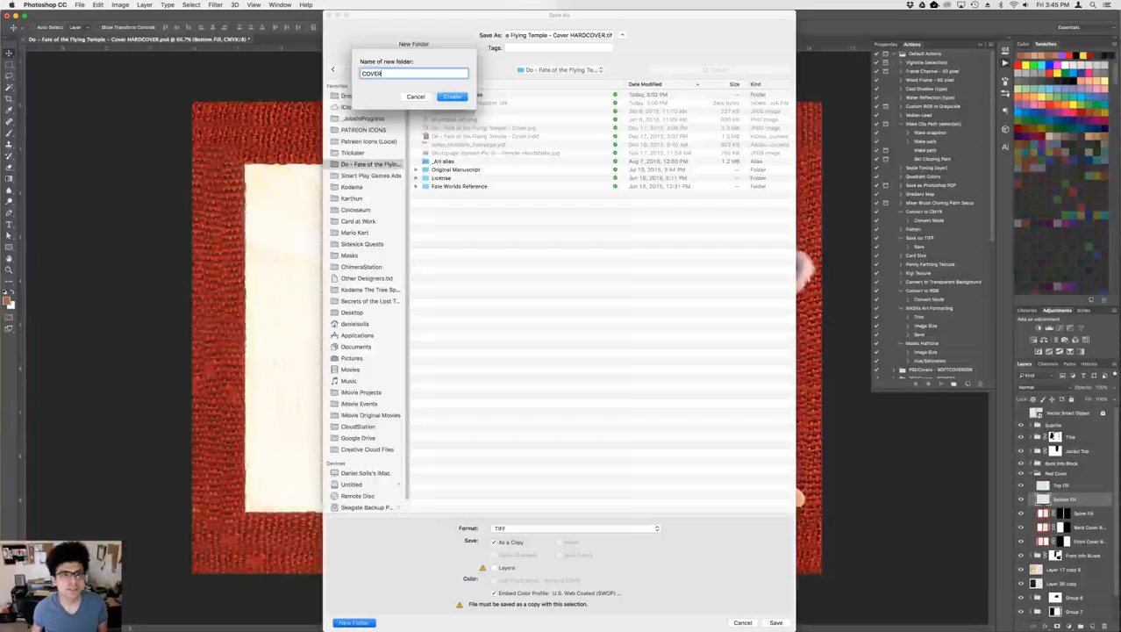
{"action": "key", "text": "Return"}
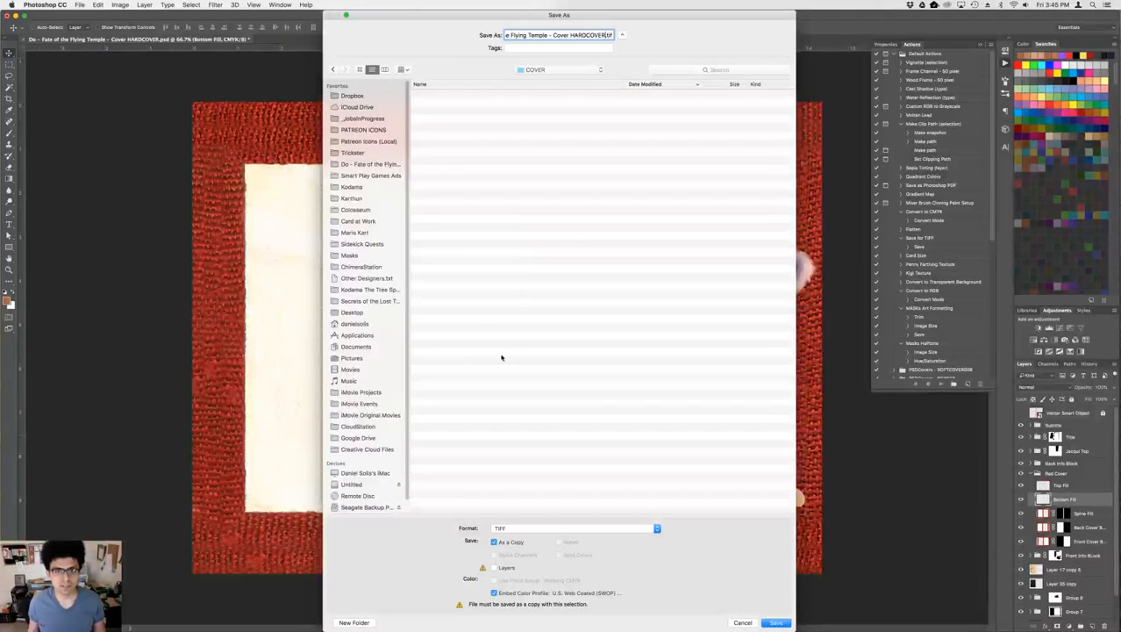
{"action": "key", "text": "Return"}
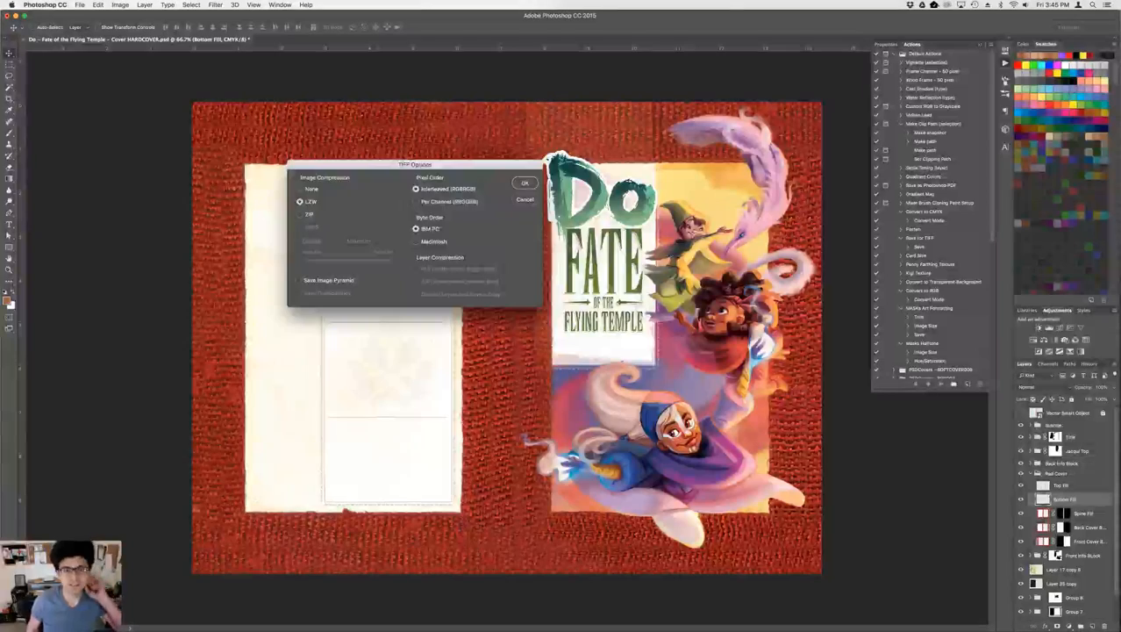
{"action": "key", "text": "Return"}
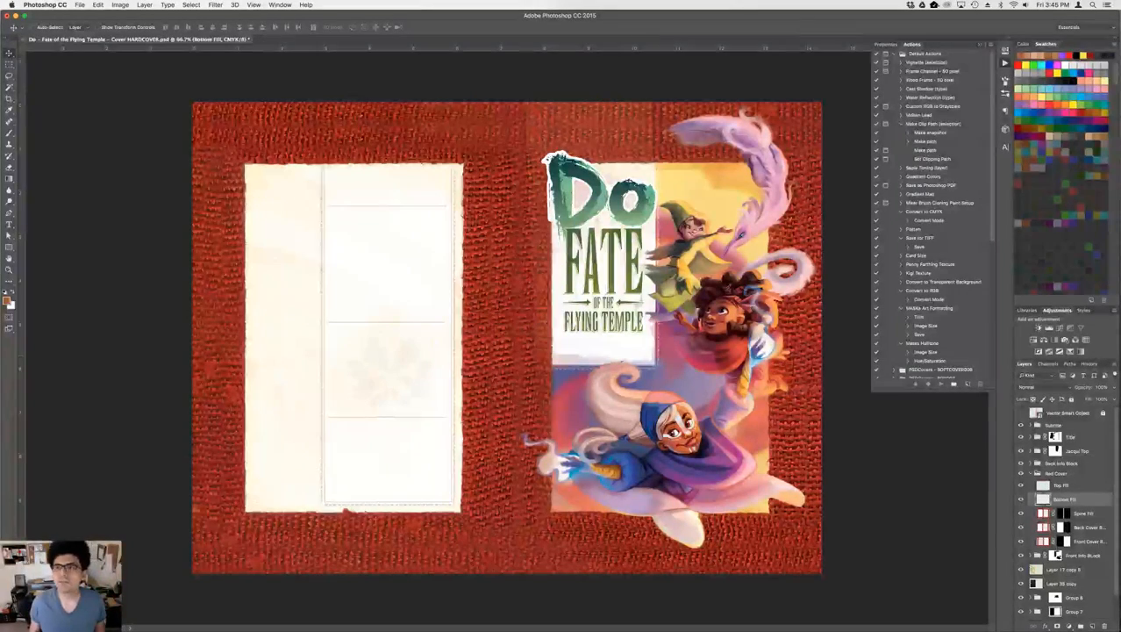
- Check Dropbox's syncing status for the saved cover TIFF
{"action": "key", "text": "super+Tab"}
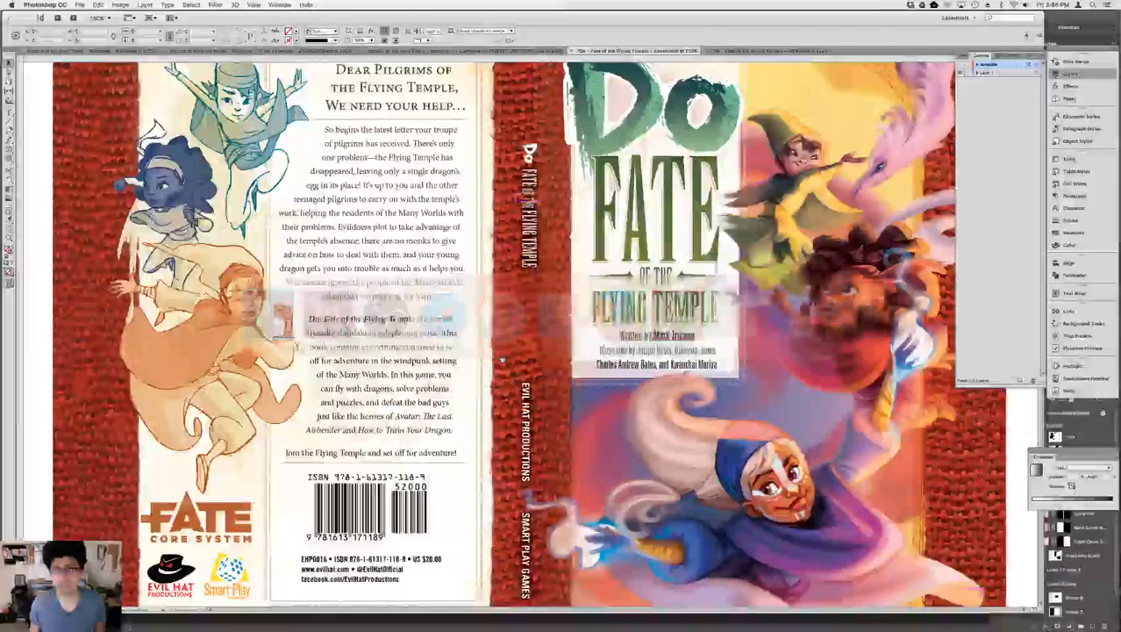
{"action": "key", "text": "super+Tab"}
{"action": "left_click", "coordinate": [911, 4]}
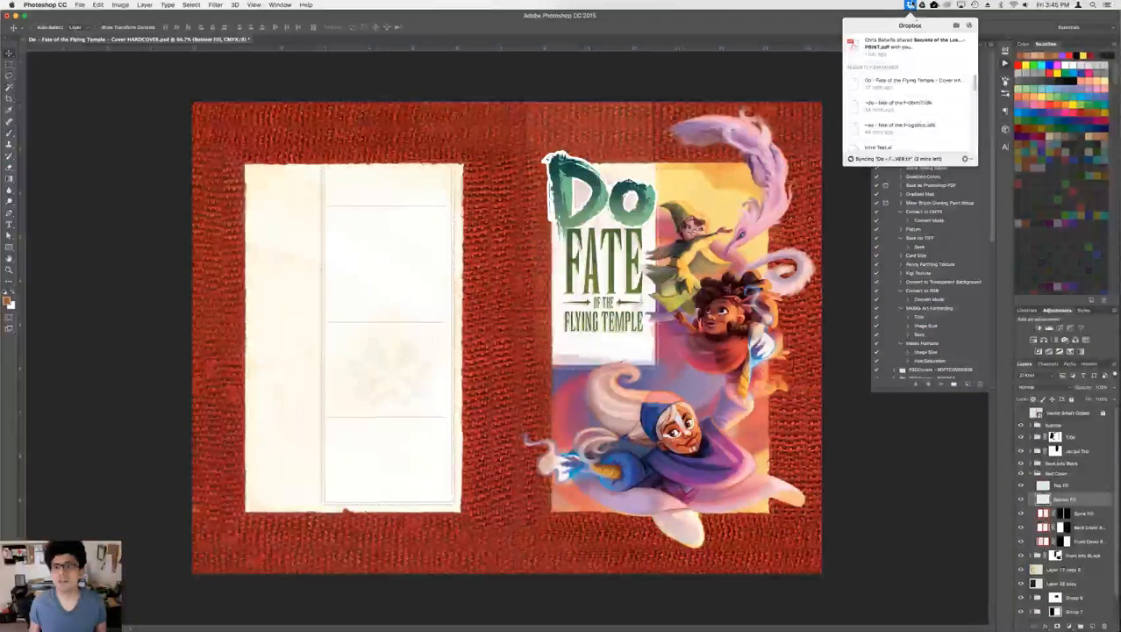
{"action": "left_click", "coordinate": [964, 158]}
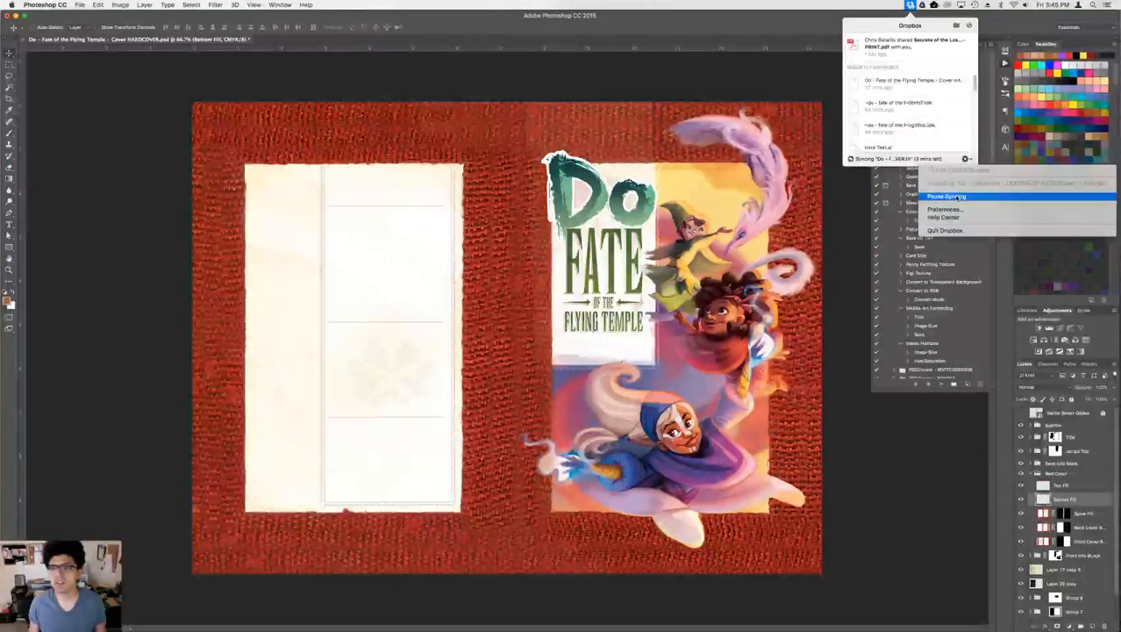
{"action": "left_click", "coordinate": [841, 170]}
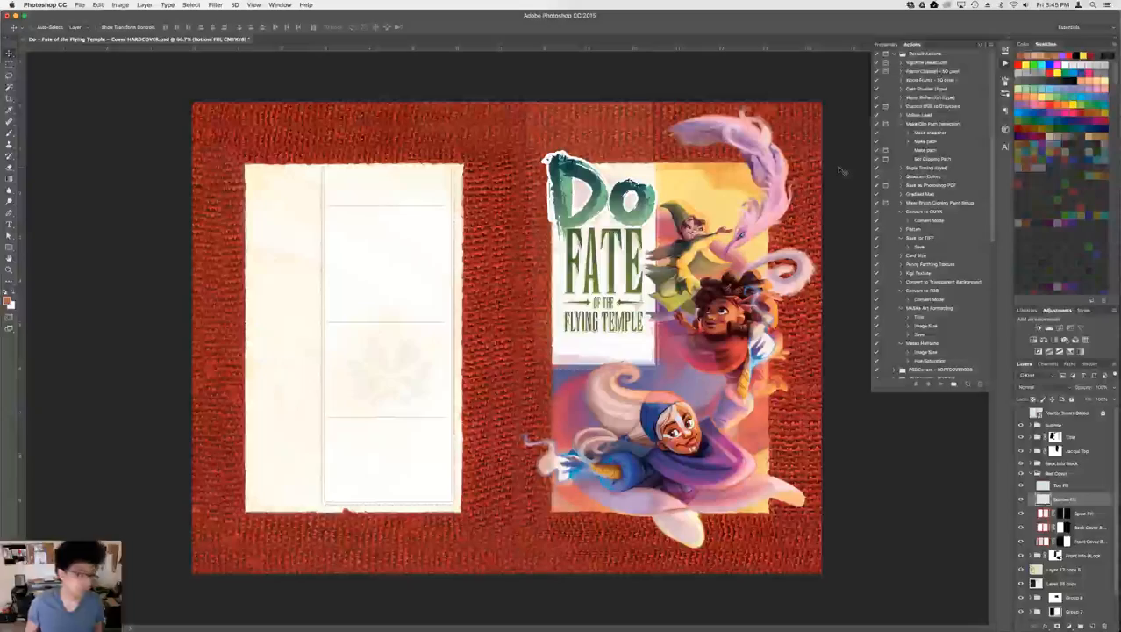
- Switch to the InDesign cover document, delete the old full-cover background artwork, and add a new layer
{"action": "key", "text": "super+Tab"}
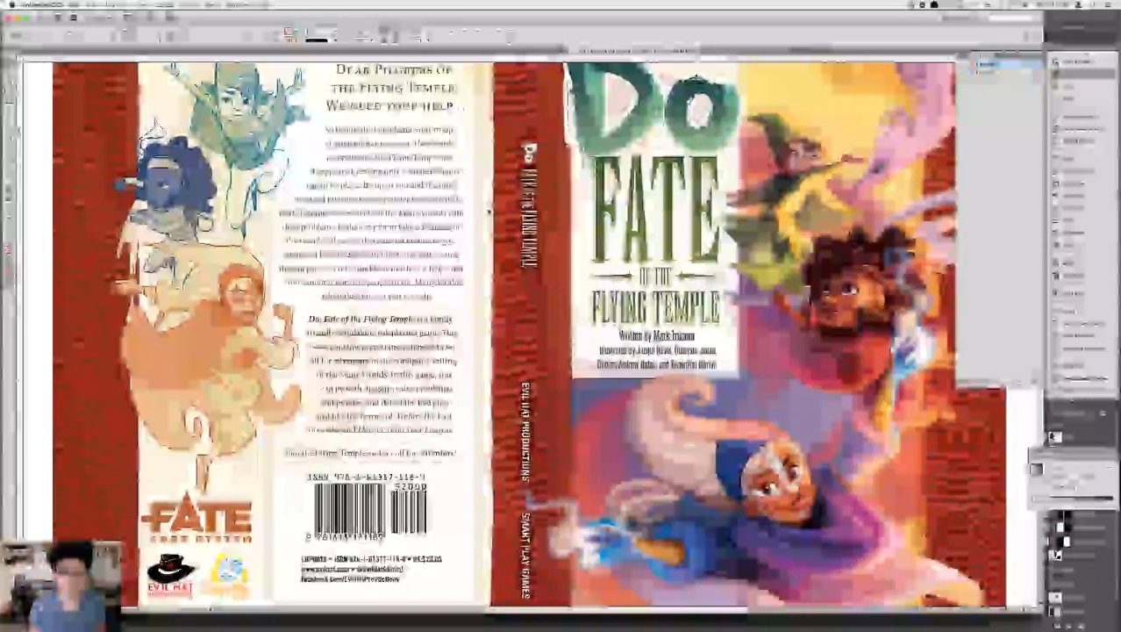
{"action": "key", "text": "super+minus"}
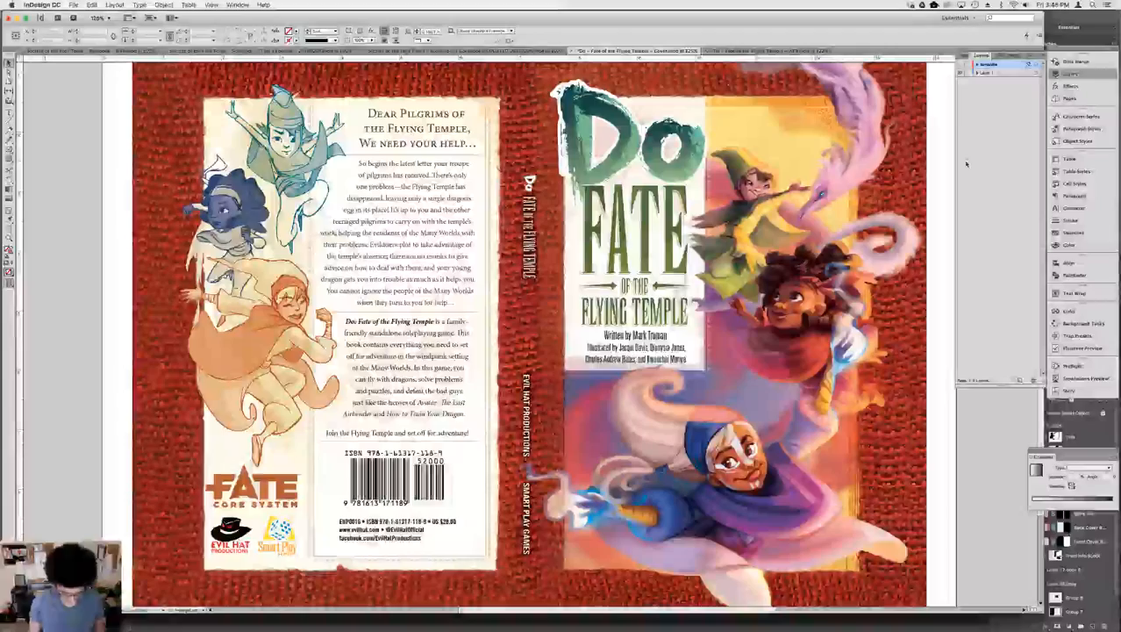
{"action": "key", "text": "super+alt+0"}
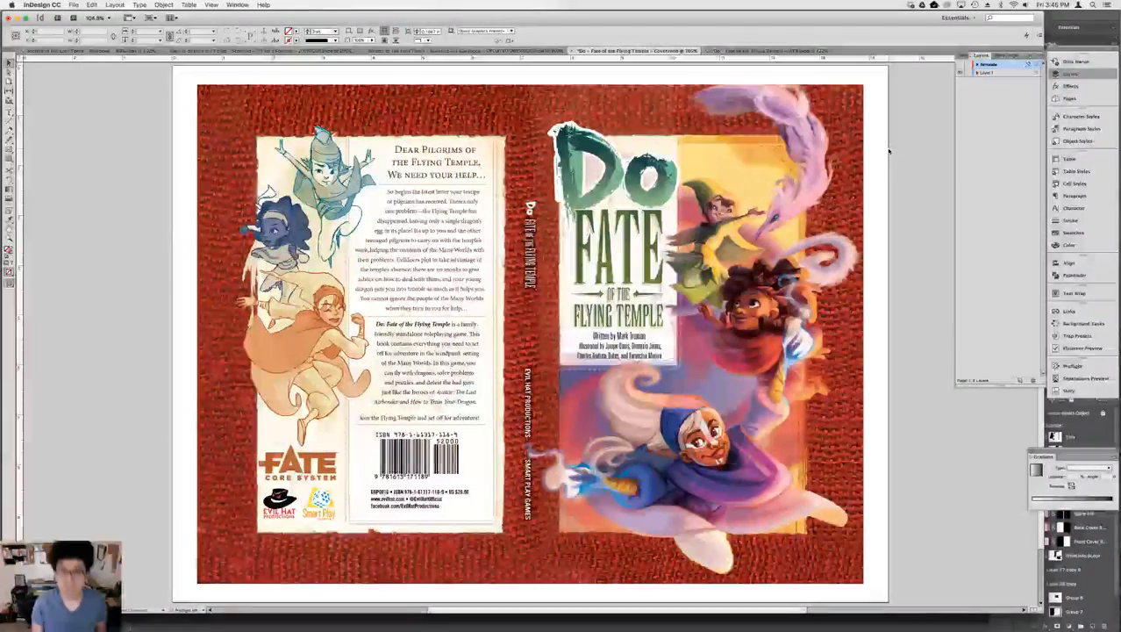
{"action": "left_click", "coordinate": [852, 109]}
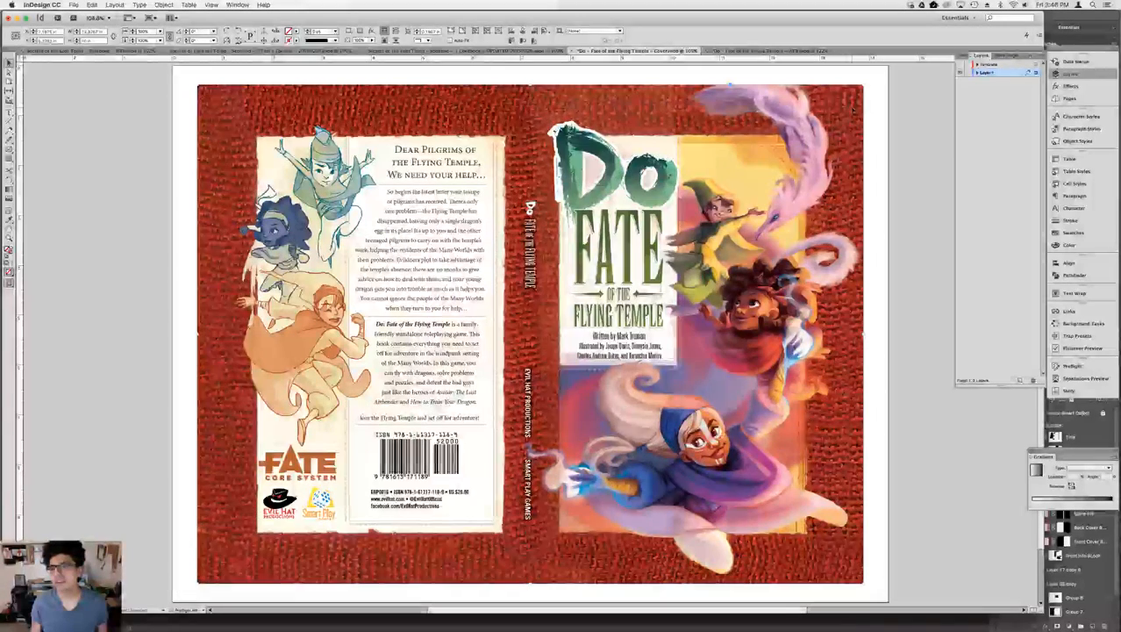
{"action": "key", "text": "Delete"}
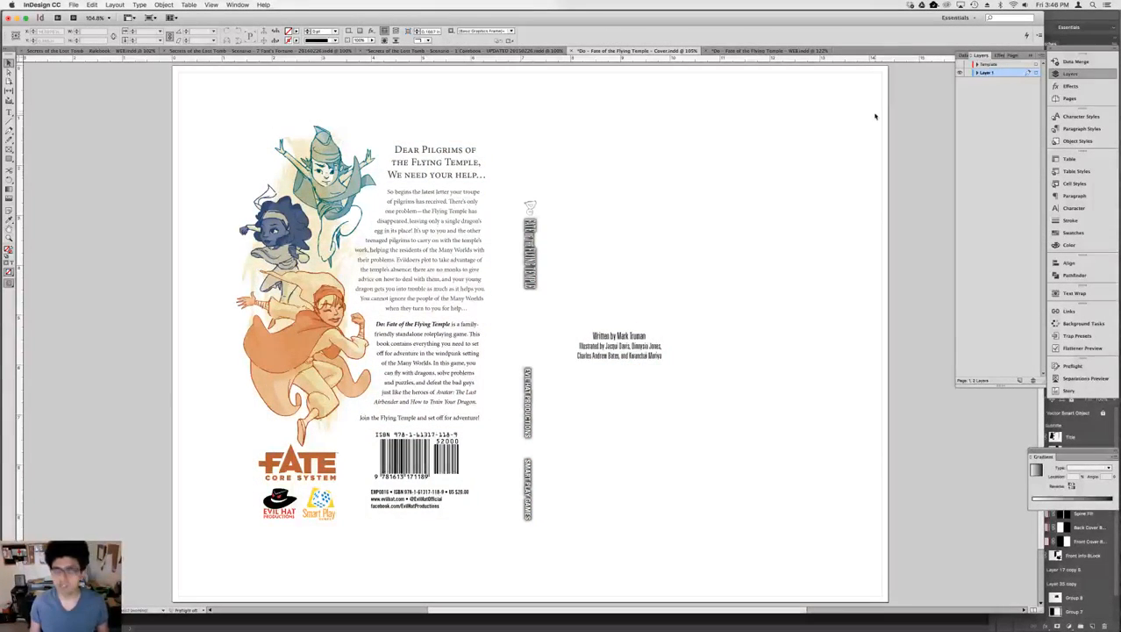
{"action": "left_click", "coordinate": [1019, 380]}
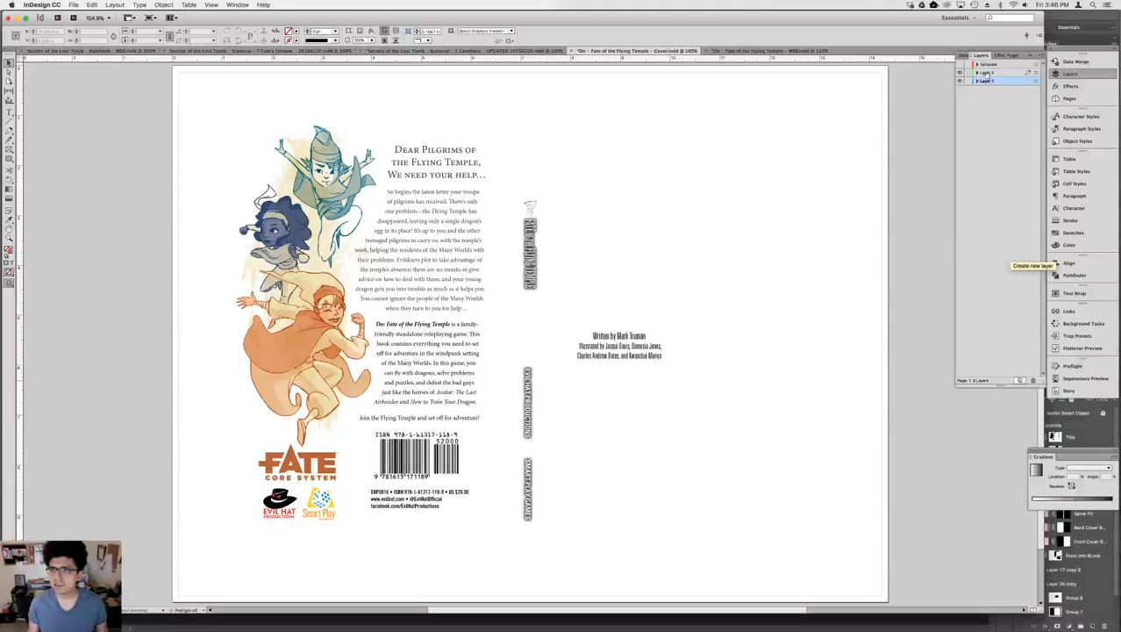
- Move the new layer beneath Layer 1 and rename it Background Image
{"action": "left_click", "coordinate": [987, 73]}
{"action": "left_click_drag", "start_coordinate": [987, 77], "coordinate": [988, 86]}
{"action": "double_click", "coordinate": [987, 83]}
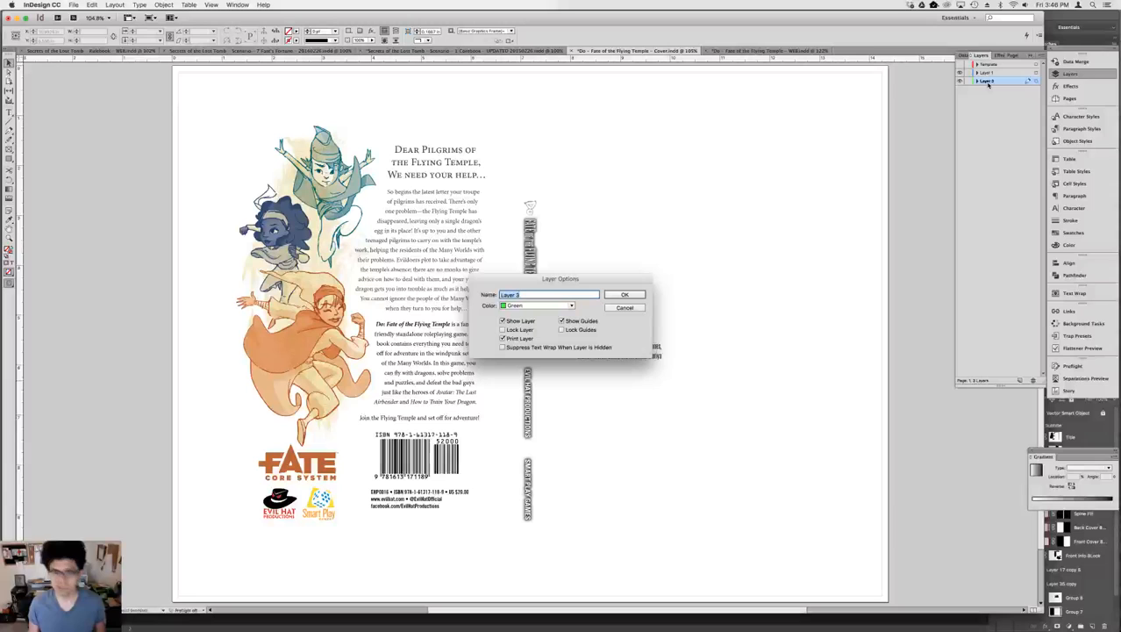
{"action": "type", "text": "Background Image"}
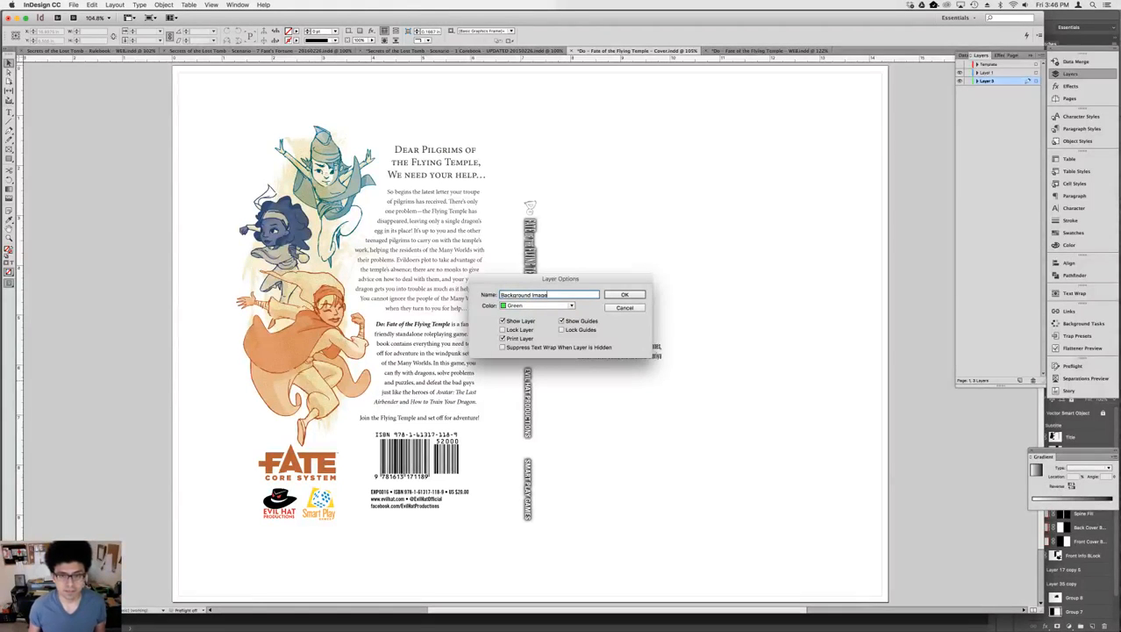
{"action": "key", "text": "Return"}
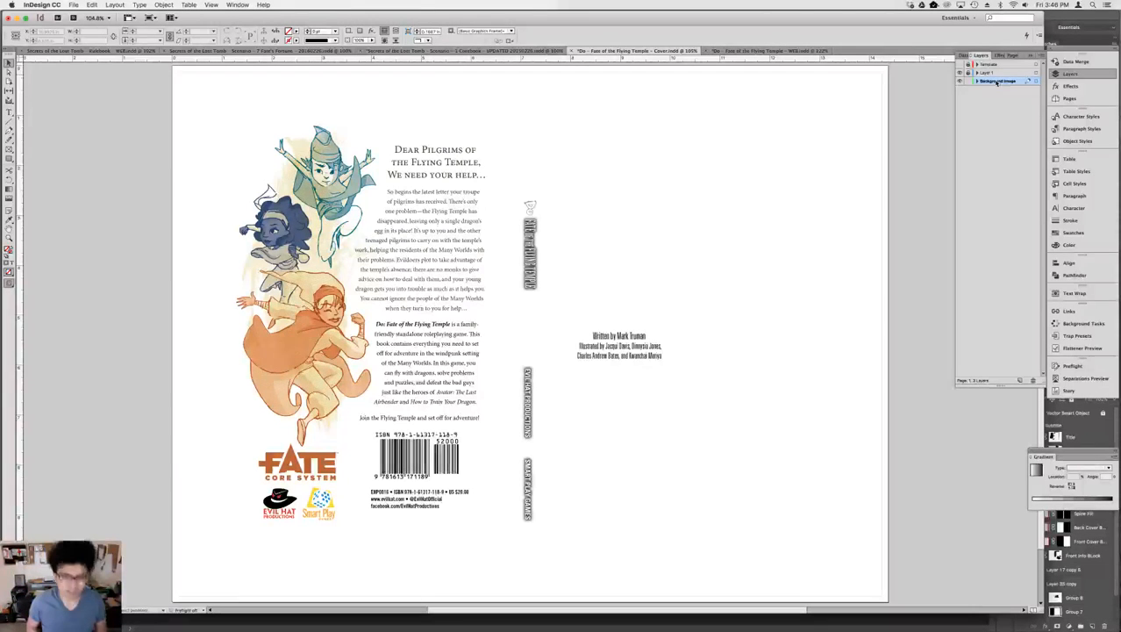
- Place Do - Fate of the Flying Temple - Cover HARDCOVER.tif from the project's COVER folder onto the Background Image layer
{"action": "key", "text": "super+d"}
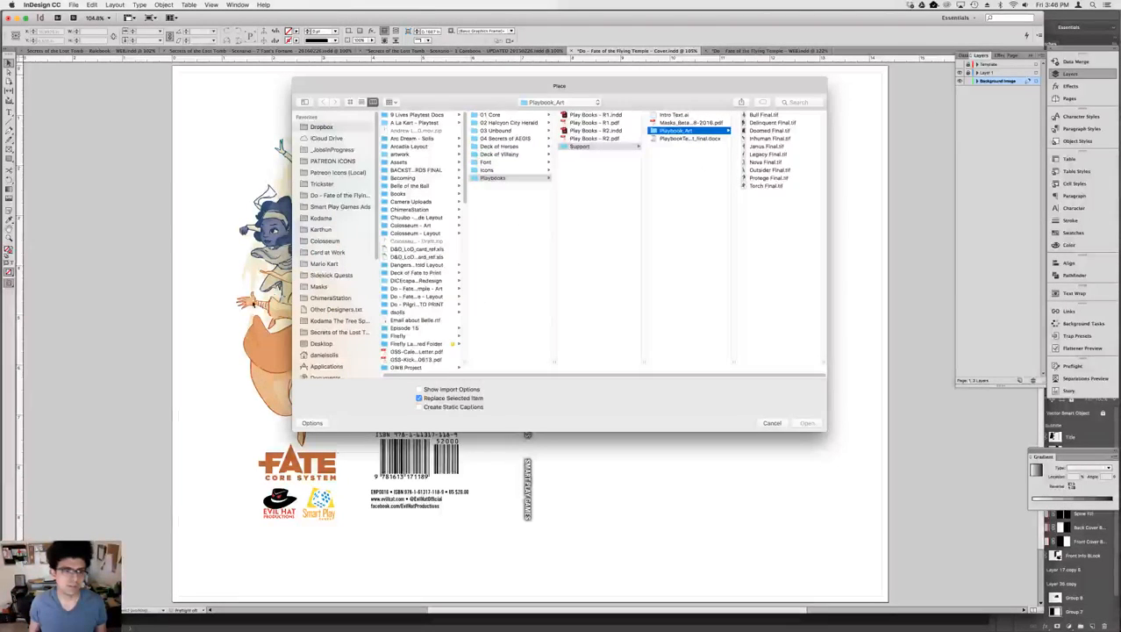
{"action": "left_click", "coordinate": [339, 196]}
{"action": "left_click", "coordinate": [403, 138]}
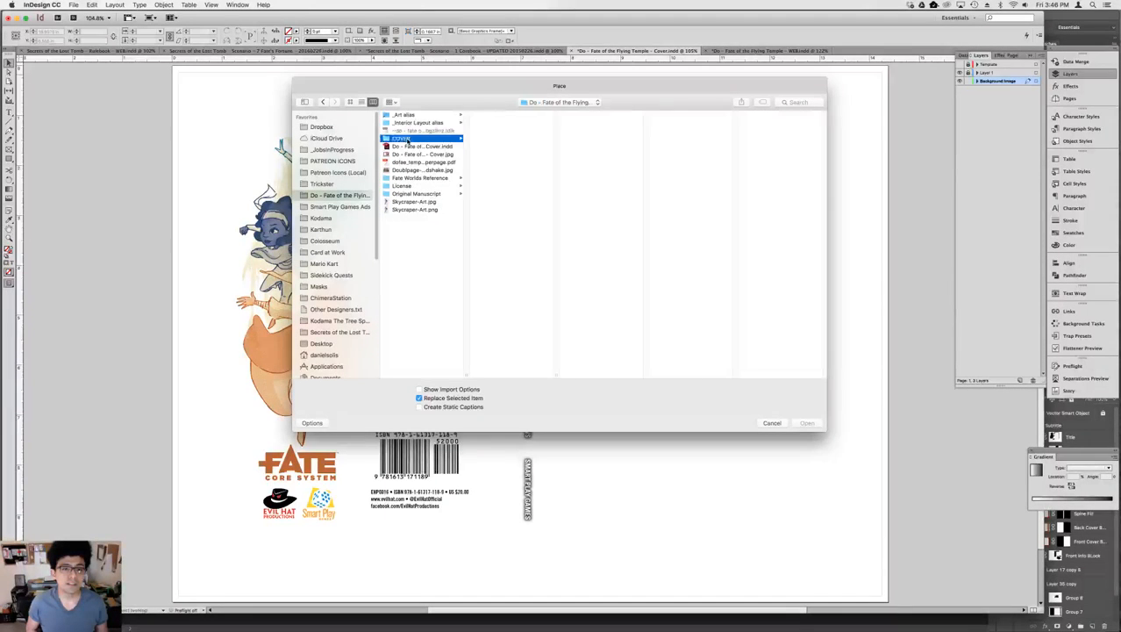
{"action": "left_click", "coordinate": [505, 114]}
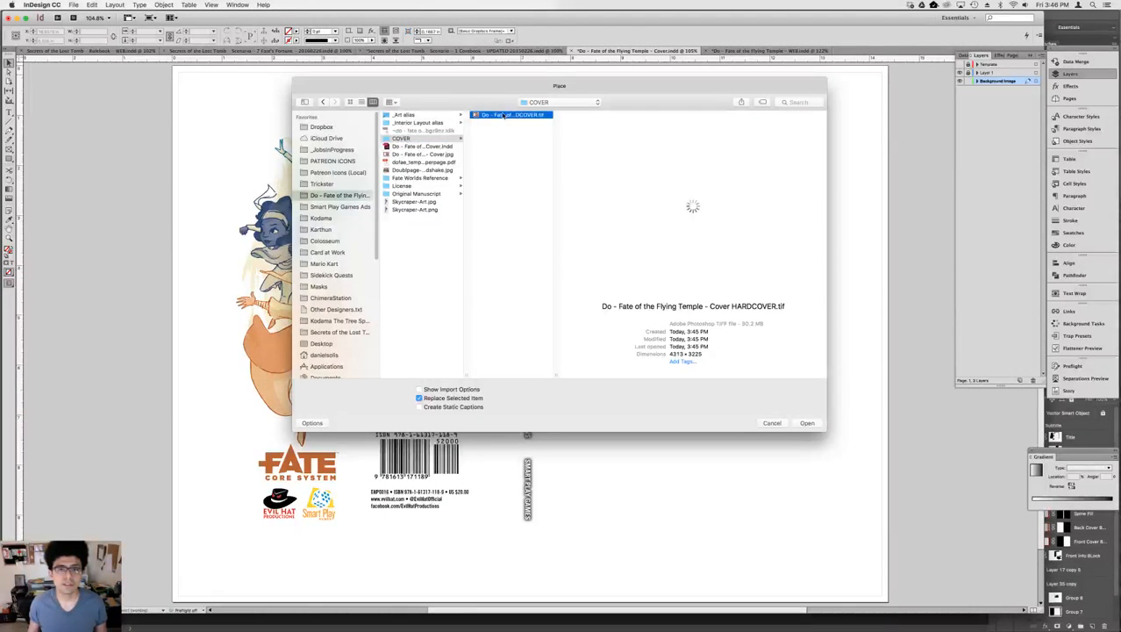
{"action": "left_click", "coordinate": [808, 423]}
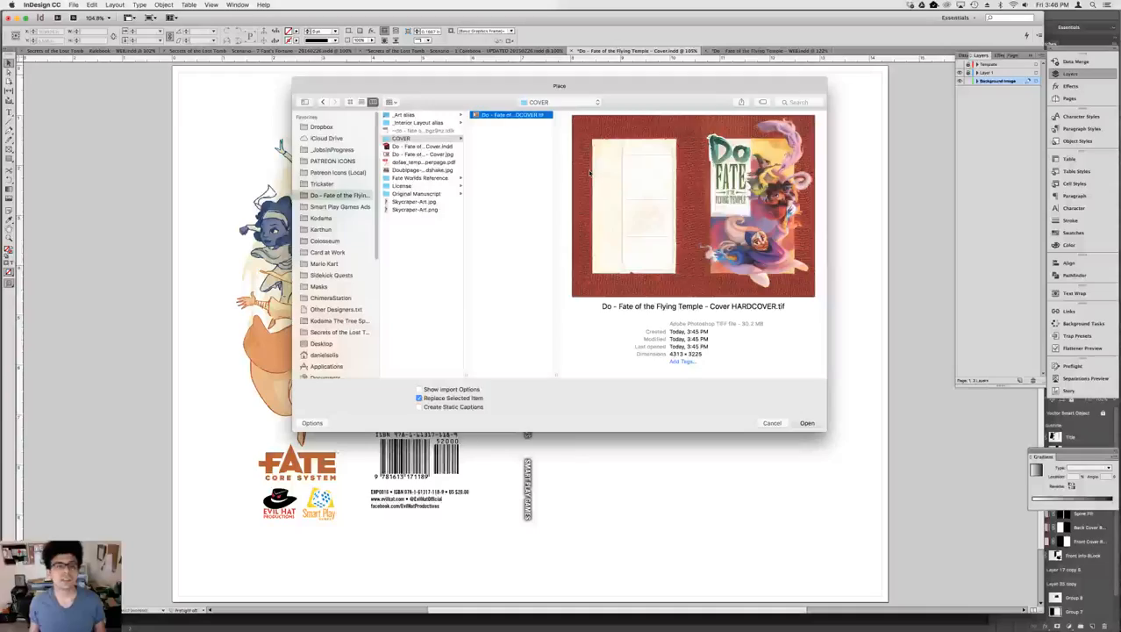
{"action": "left_click", "coordinate": [176, 89]}
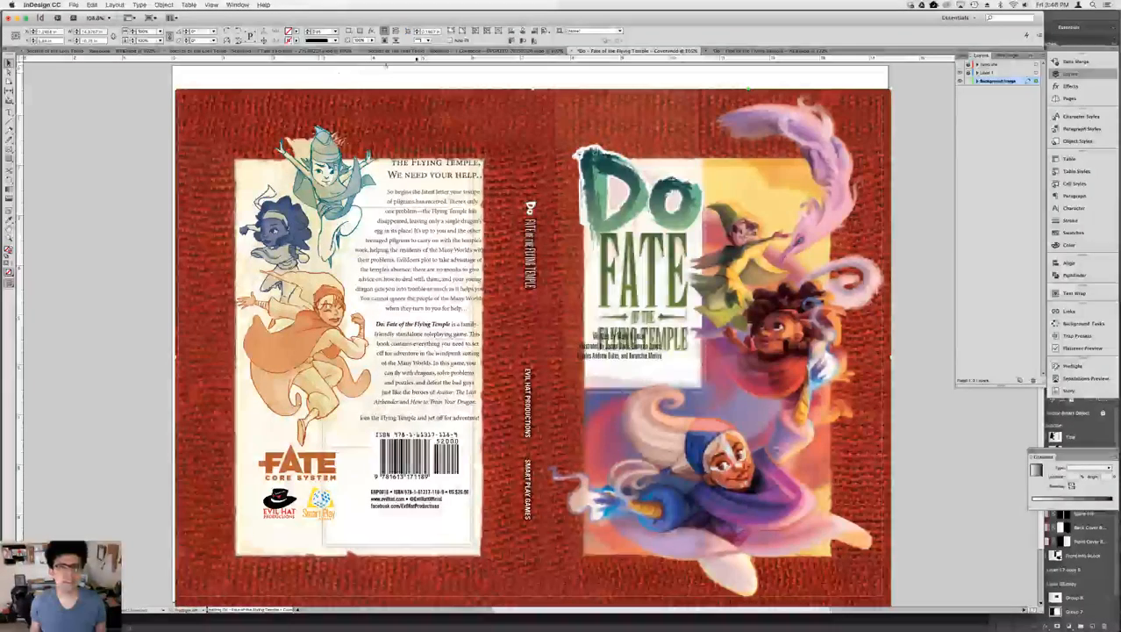
- Align the placed cover image horizontally and vertically with the page so it covers the full spread
{"action": "left_click", "coordinate": [522, 31]}
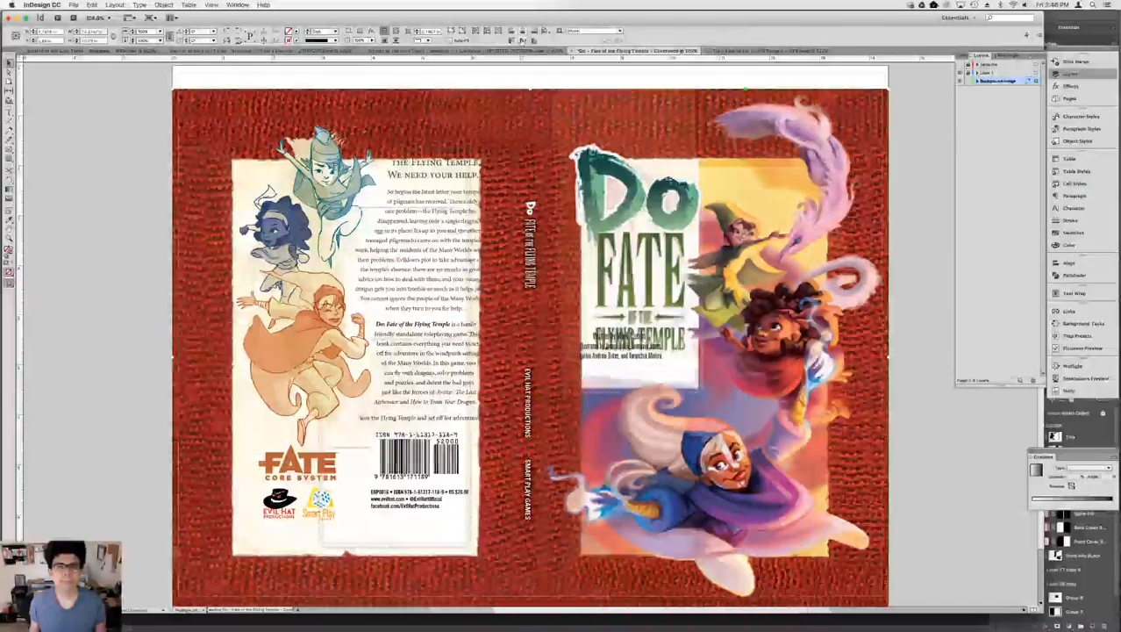
{"action": "left_click", "coordinate": [523, 41]}
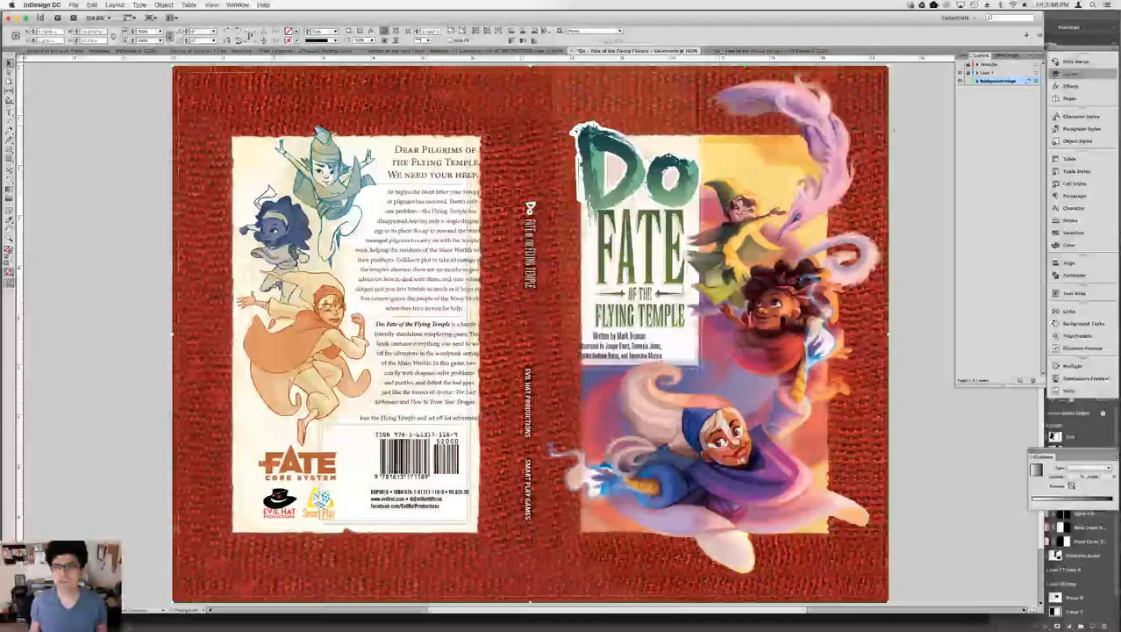
{"action": "left_click", "coordinate": [896, 130]}
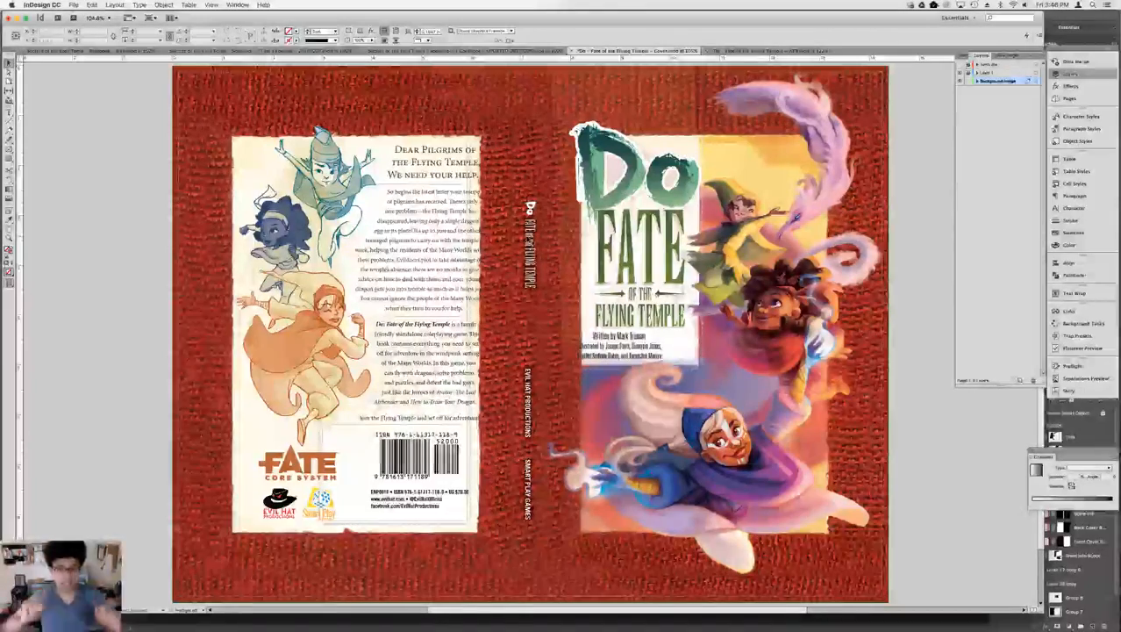
- Unlock Layer 1 and center the author and illustrator credits on the pale panel beneath the front cover title
{"action": "left_click", "coordinate": [622, 349]}
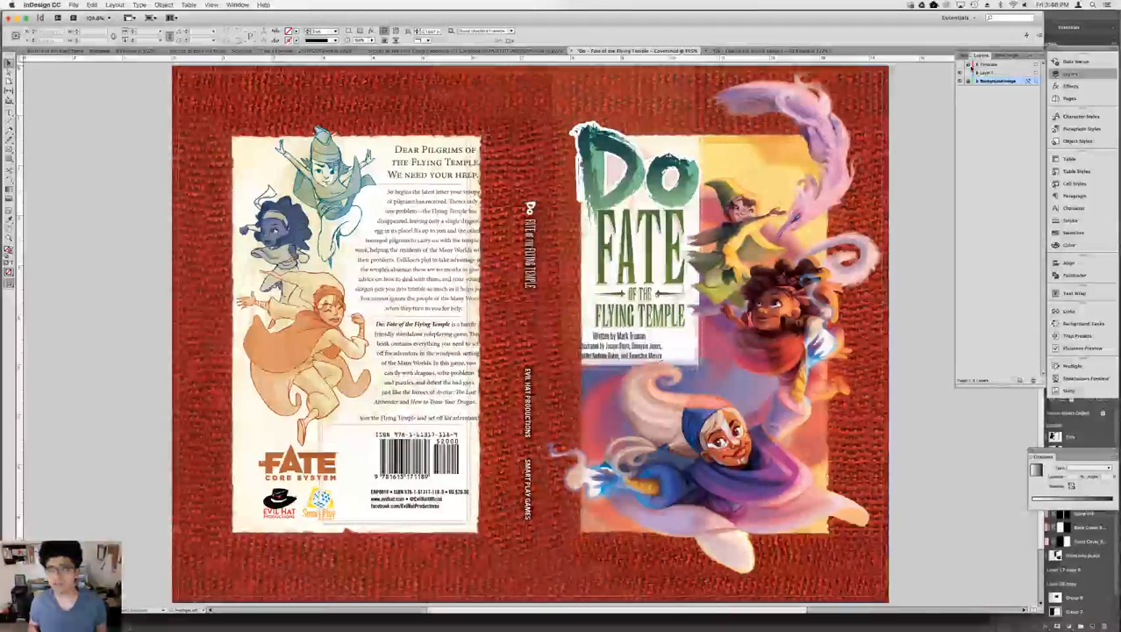
{"action": "left_click", "coordinate": [608, 471]}
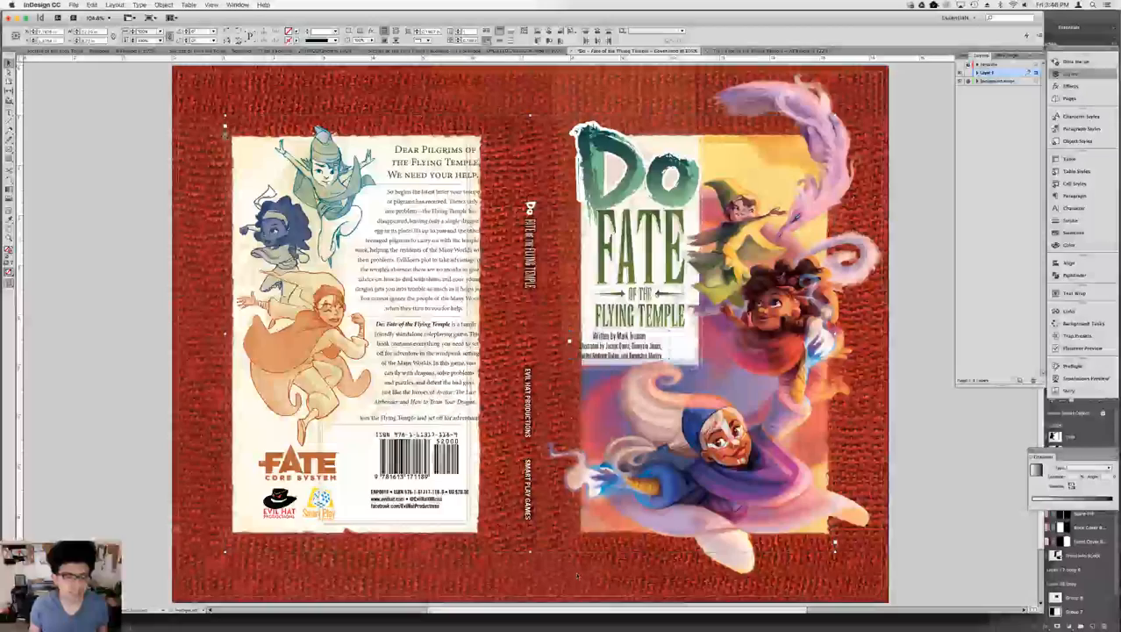
{"action": "key", "text": "super+z"}
{"action": "key", "text": "super+z"}
{"action": "key", "text": "super+z"}
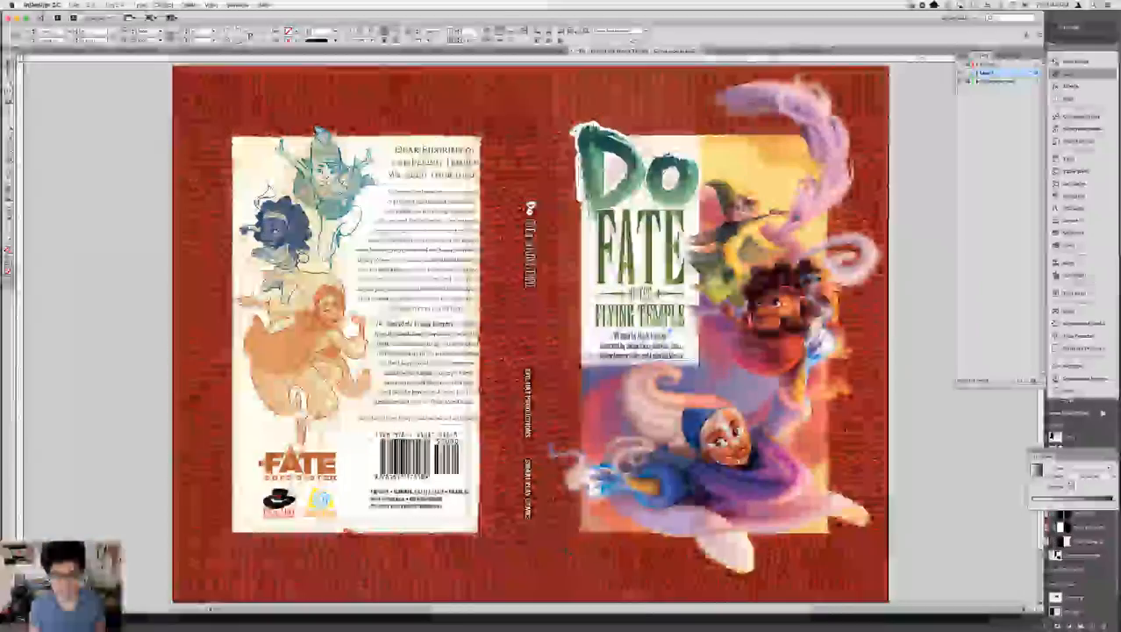
{"action": "key", "text": "super+equal"}
{"action": "key", "text": "super+equal"}
{"action": "key", "text": "super+equal"}
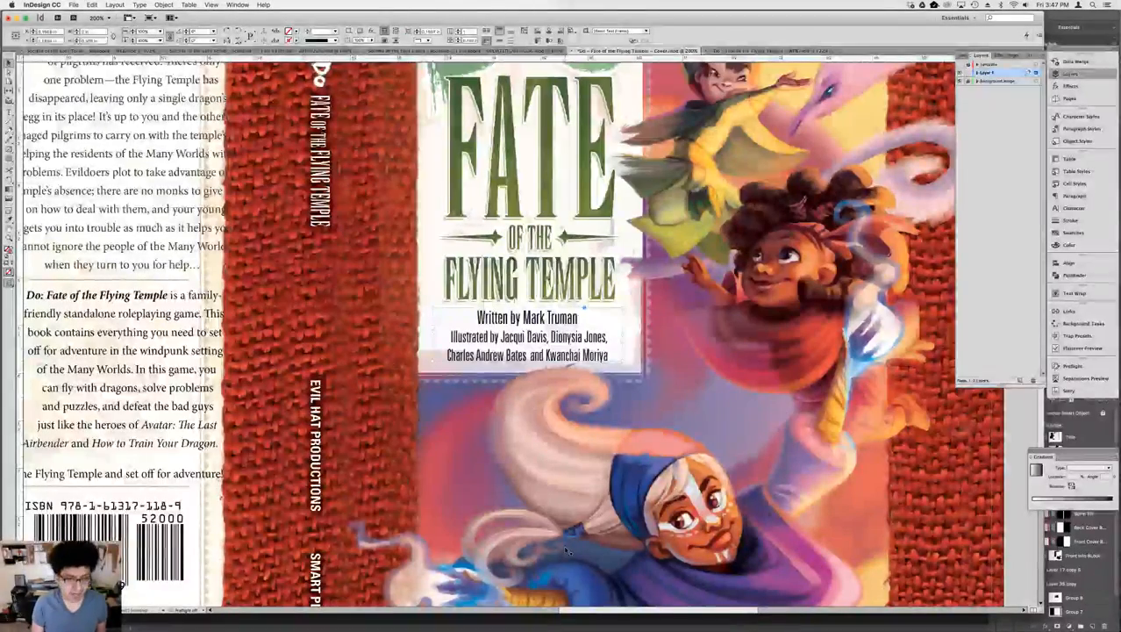
{"action": "key", "text": "super+minus"}
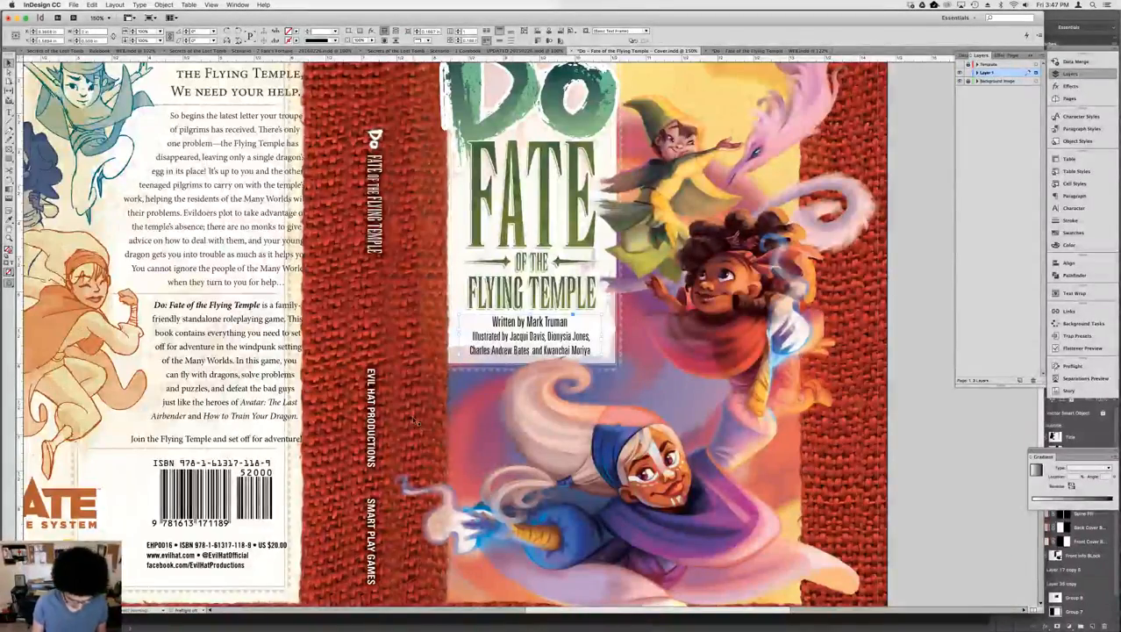
{"action": "key", "text": "super+minus"}
{"action": "key", "text": "super+minus"}
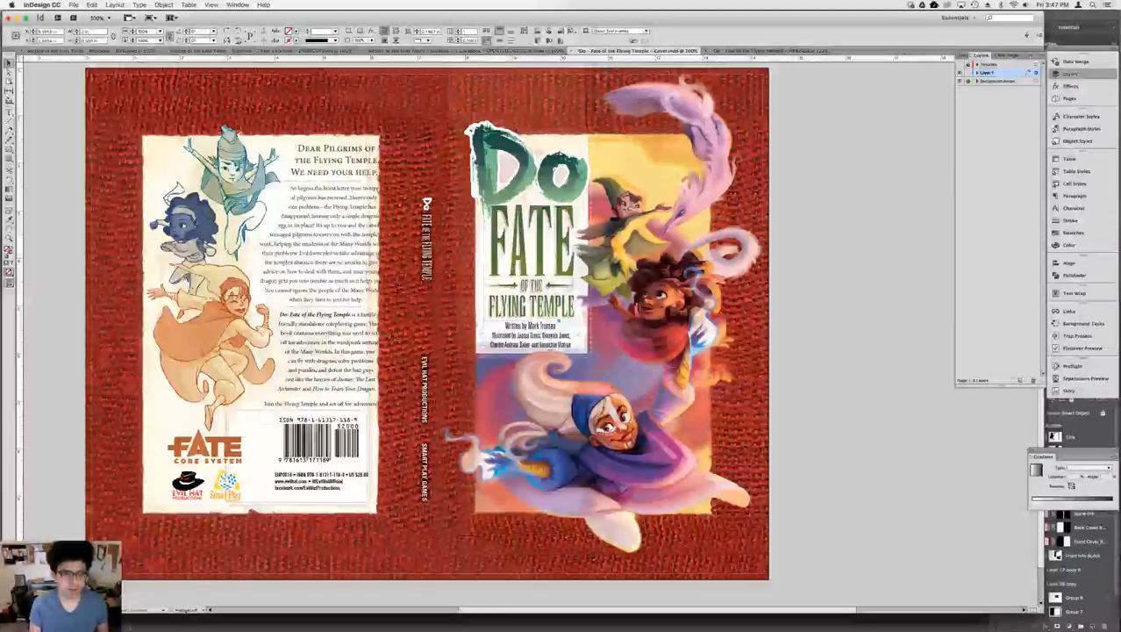
- Select all the back cover text, characters, logos and barcode, excluding the spread-wide frame, and shift them left onto the parchment panel
{"action": "left_click_drag", "start_coordinate": [393, 337], "coordinate": [582, 395]}
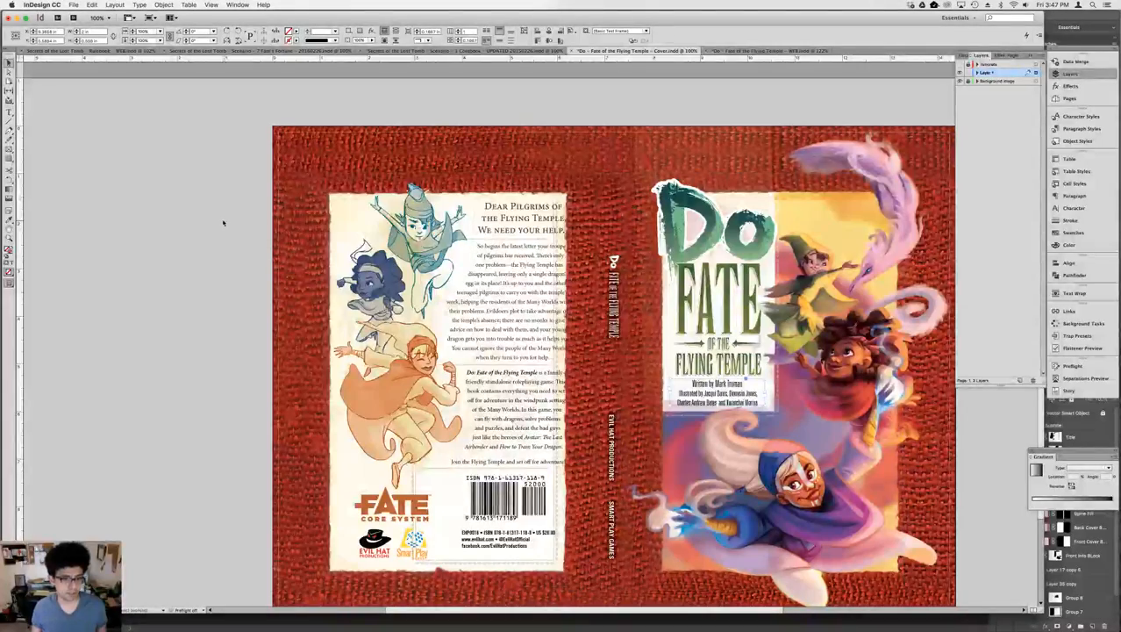
{"action": "left_click_drag", "start_coordinate": [220, 218], "coordinate": [544, 552]}
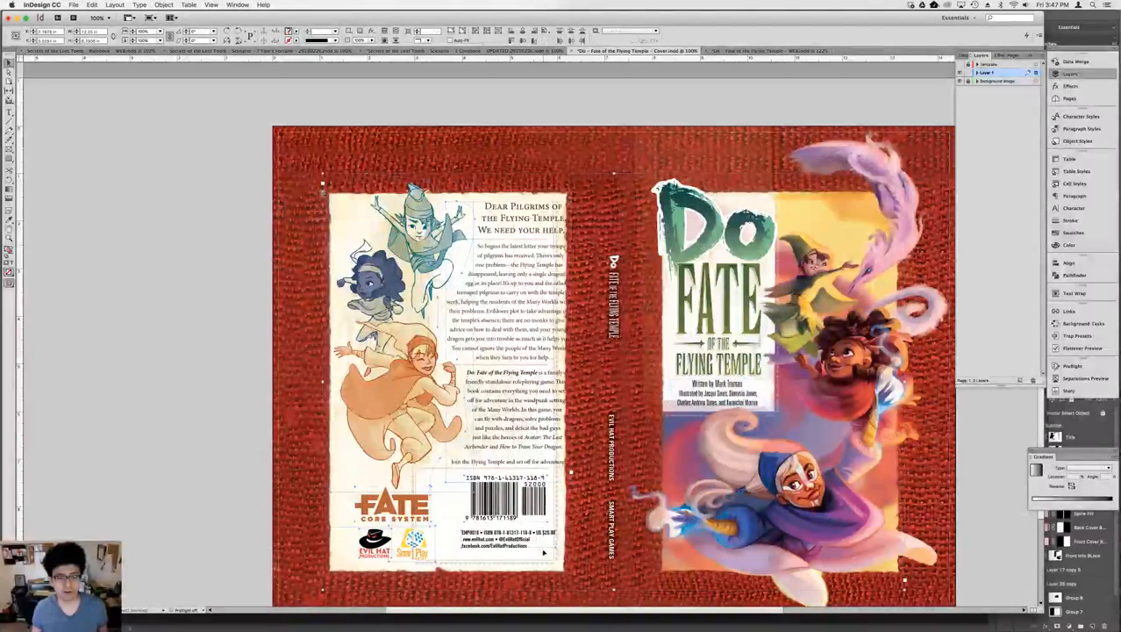
{"action": "left_click", "coordinate": [516, 589], "text": "shift"}
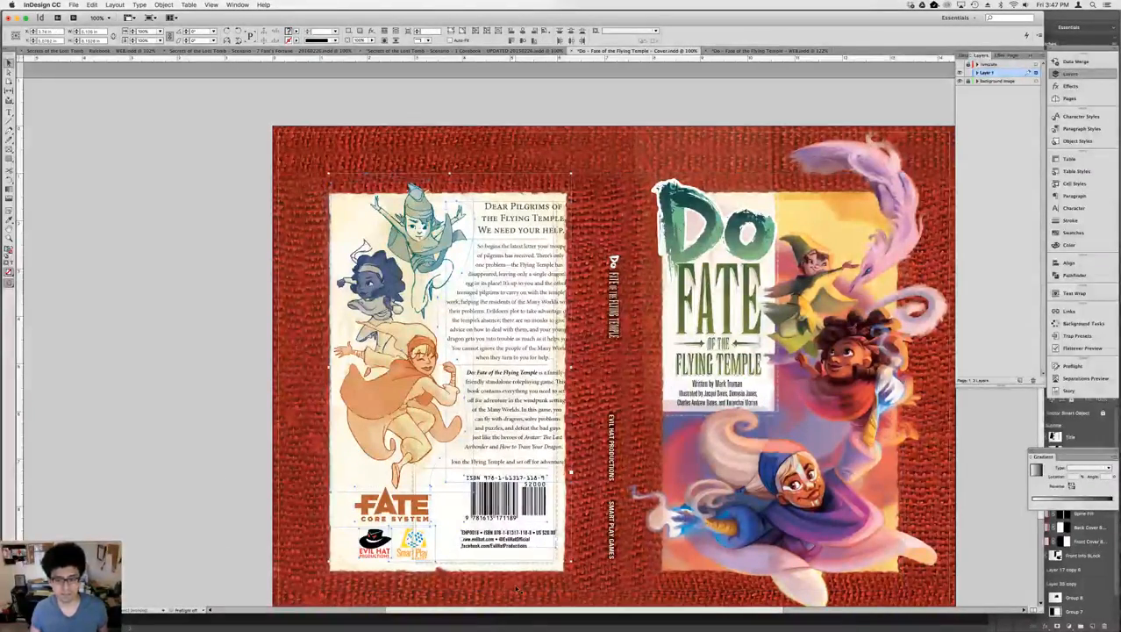
{"action": "key", "text": "shift+Left"}
{"action": "key", "text": "shift+Left"}
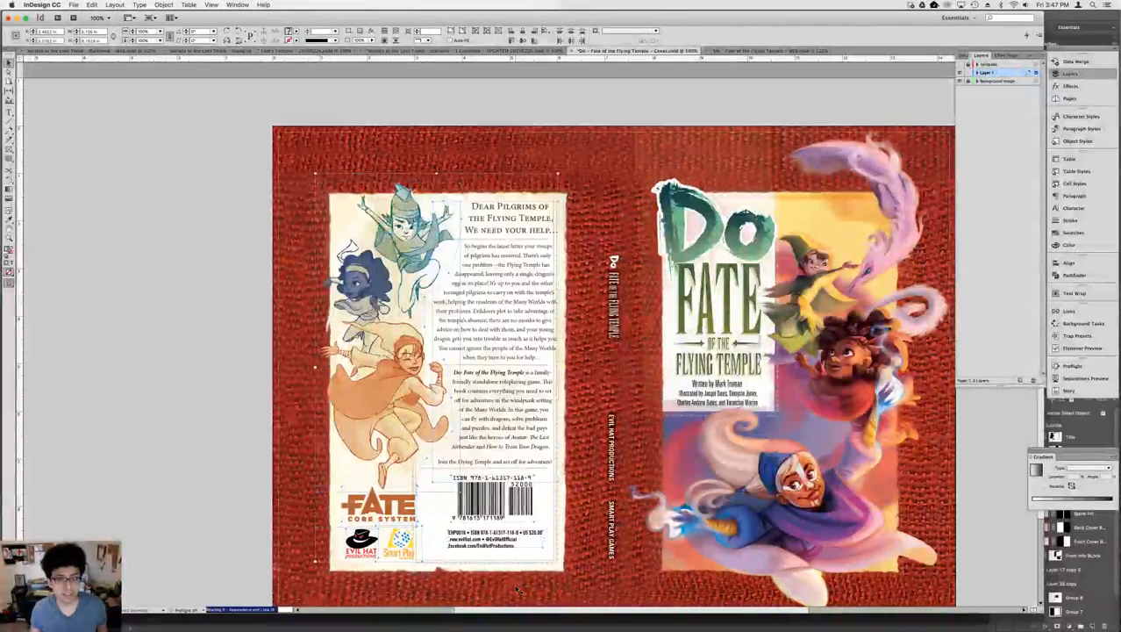
{"action": "key", "text": "shift+Left"}
{"action": "key", "text": "shift+Left"}
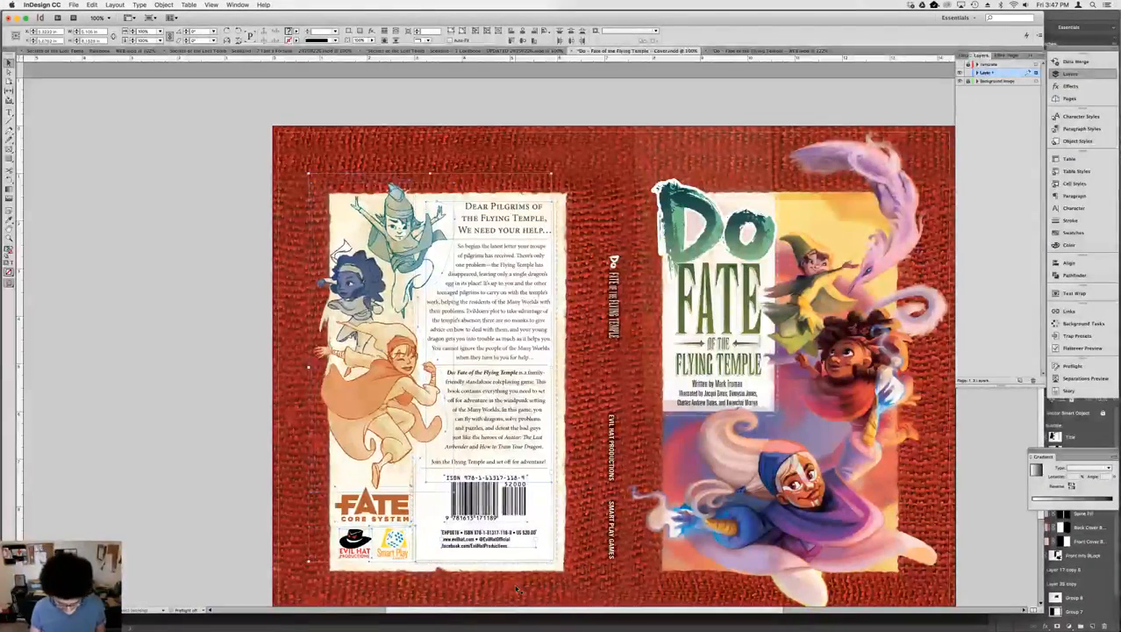
- Fine-tune the horizontal position of the back cover elements so the text sits evenly within the parchment panel's stitched border
{"action": "key", "text": "super+equal"}
{"action": "key", "text": "super+equal"}
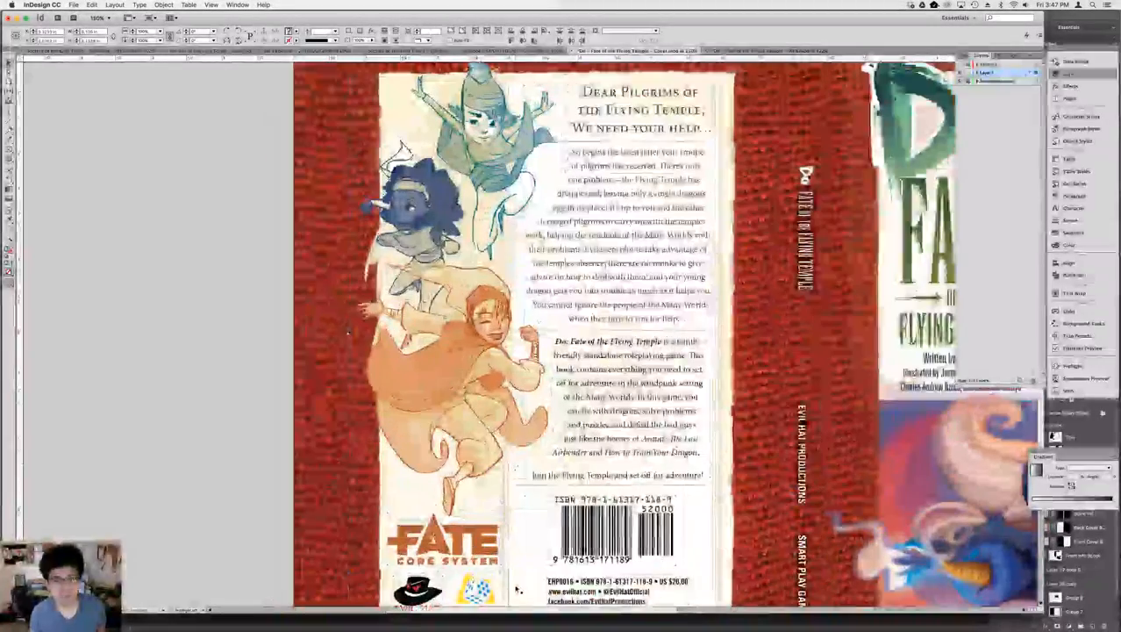
{"action": "key", "text": "Left"}
{"action": "key", "text": "Left"}
{"action": "key", "text": "Left"}
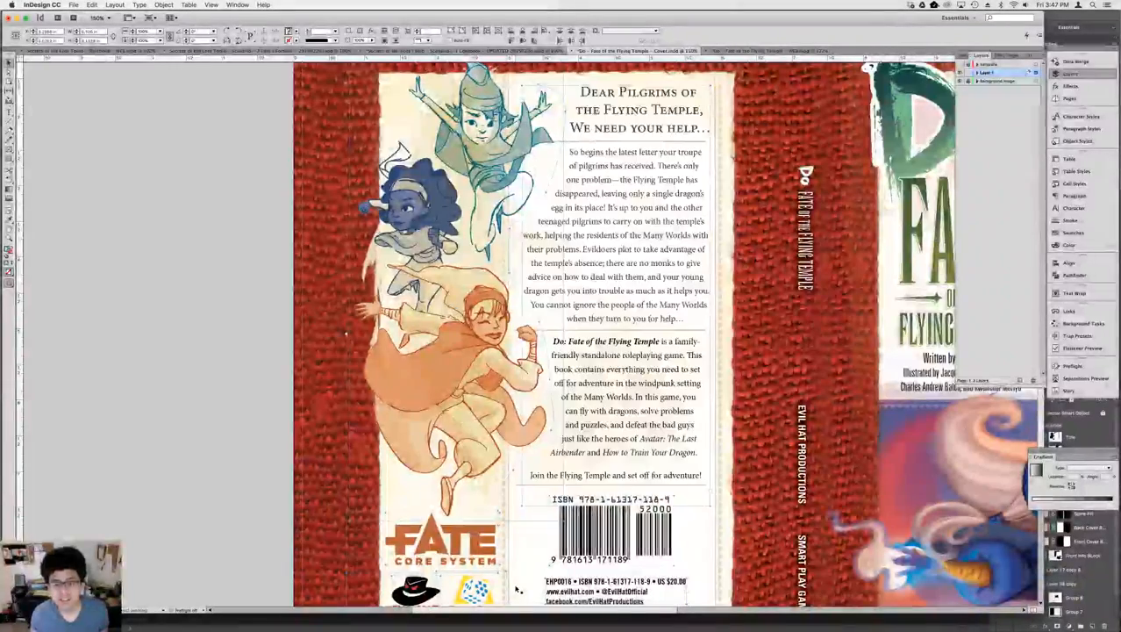
{"action": "key", "text": "Left"}
{"action": "key", "text": "Left"}
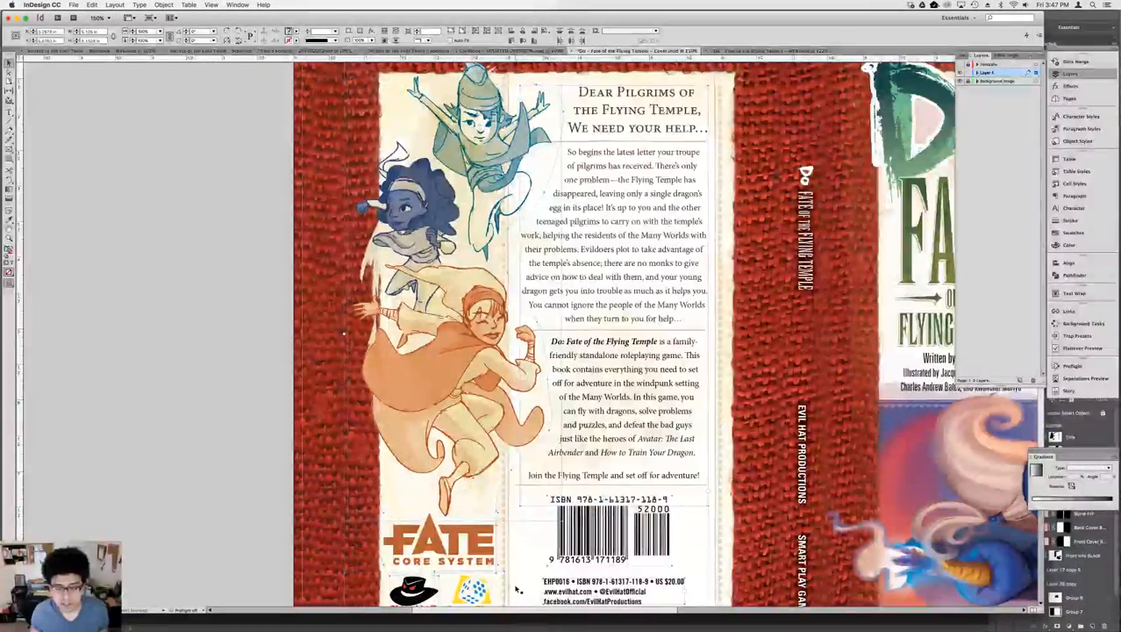
{"action": "key", "text": "Right"}
{"action": "left_click", "coordinate": [172, 489]}
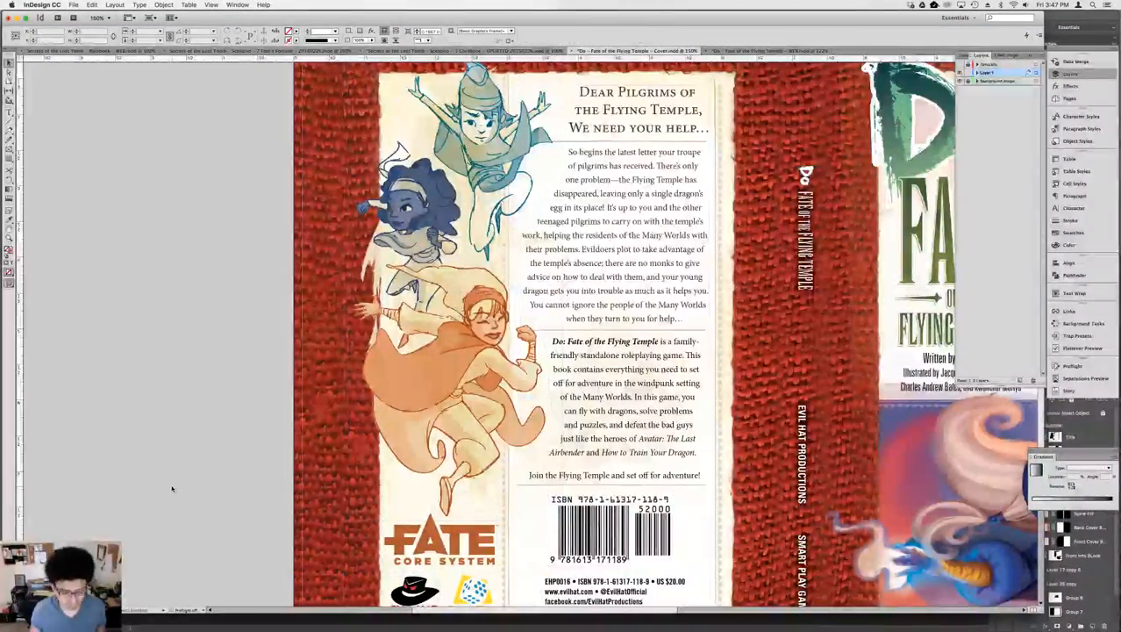
{"action": "key", "text": "super+alt+0"}
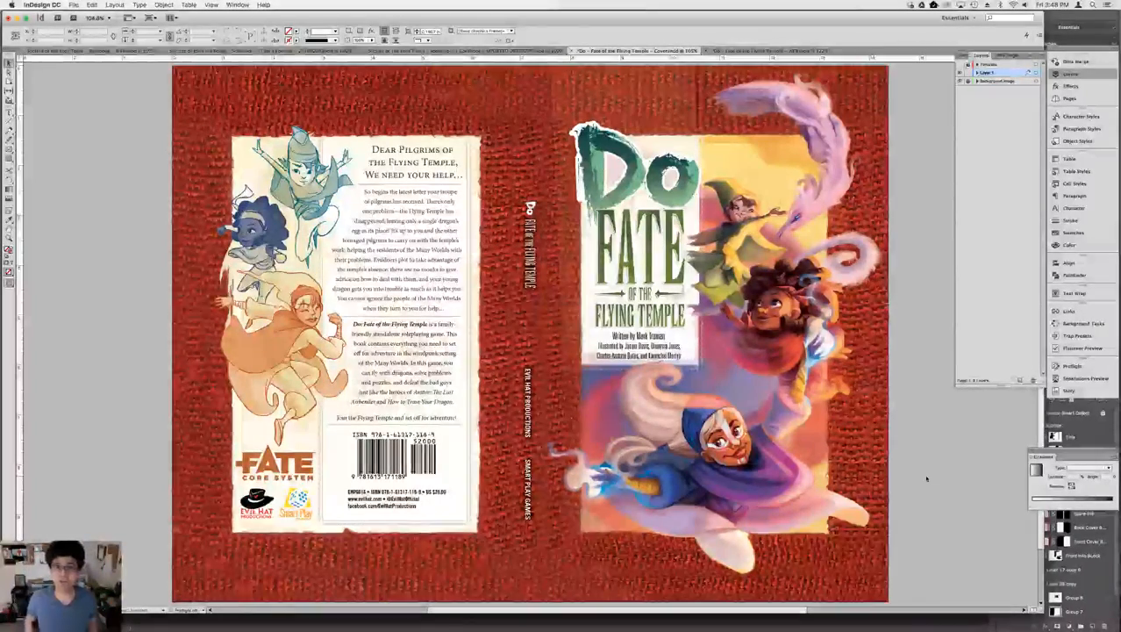
- Switch to OBS and stop the live stream
{"action": "key", "text": "super+Tab"}
{"action": "key", "text": "Tab"}
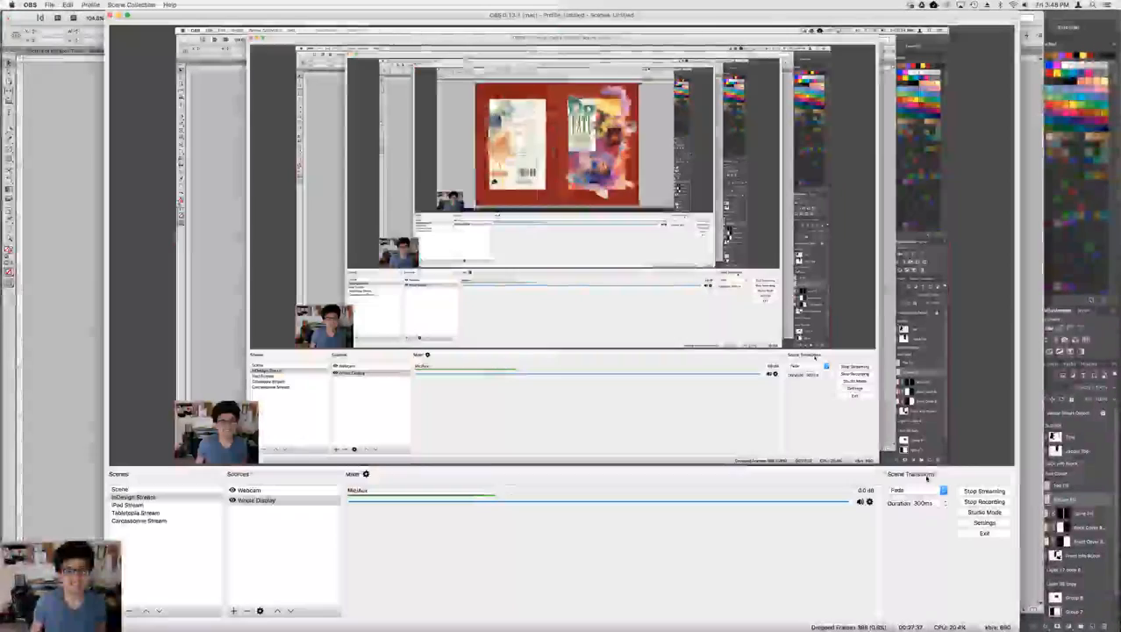
{"action": "left_click", "coordinate": [1007, 492]}
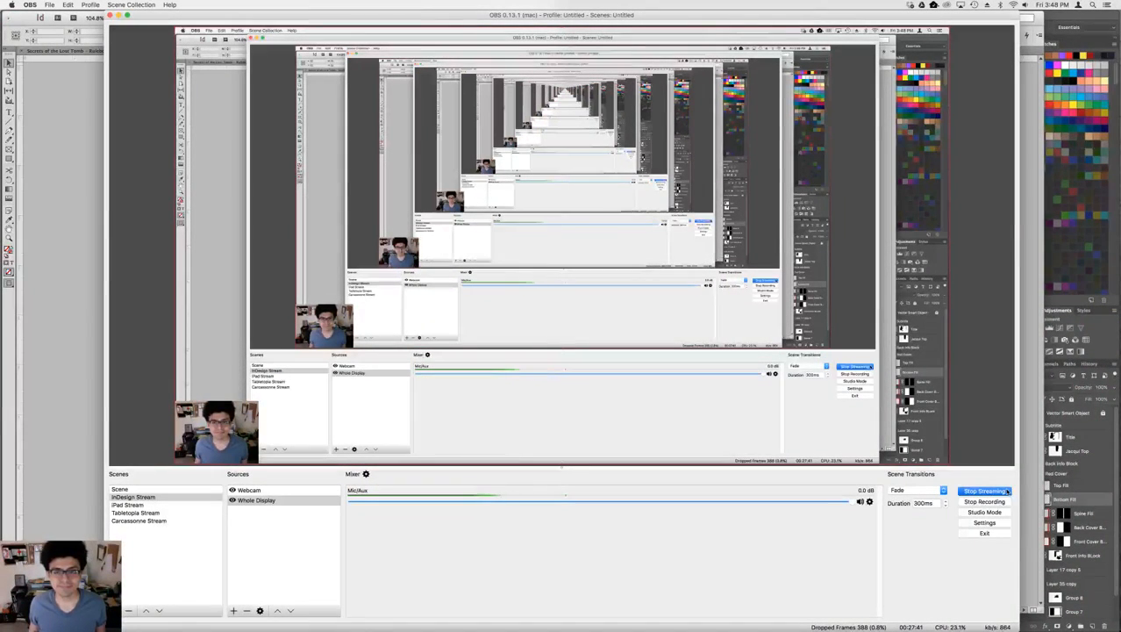